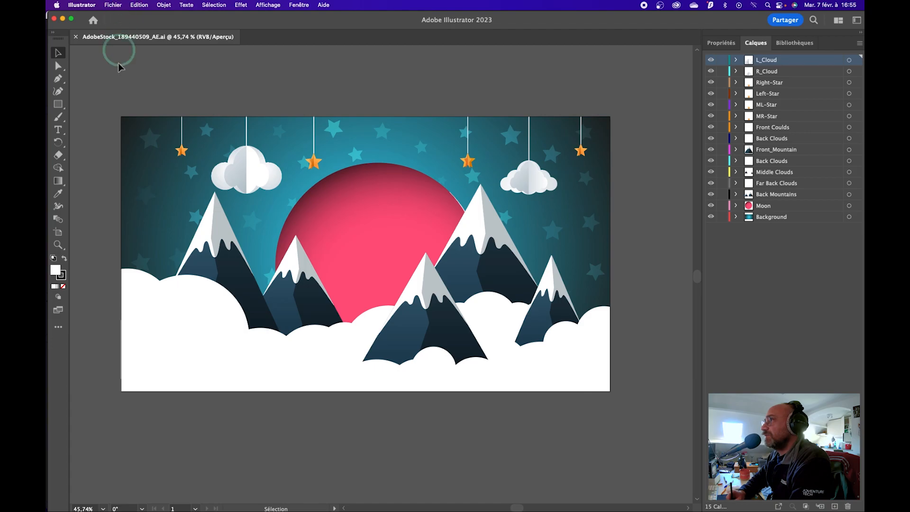
# - Switch to Finder and open Balloon.ai from the Bureau folder in Illustrator
pyautogui.click(320, 257)
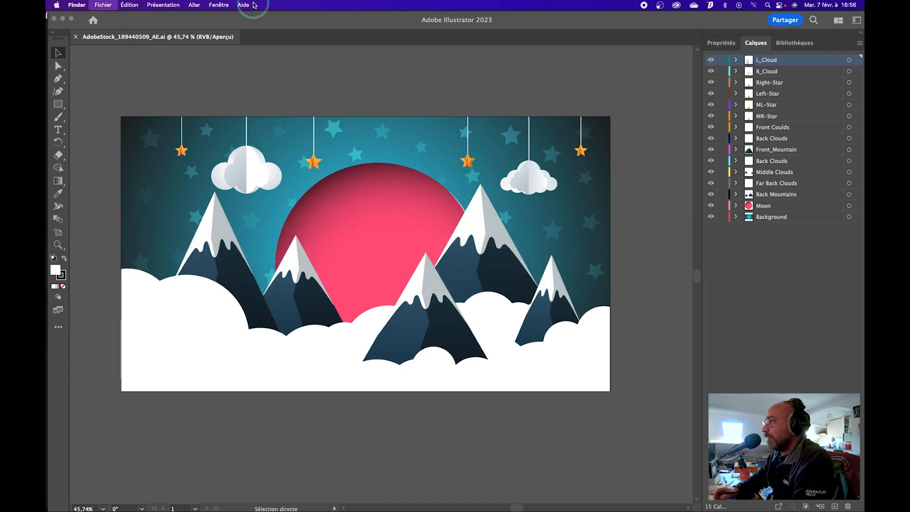
pyautogui.press('super+n')
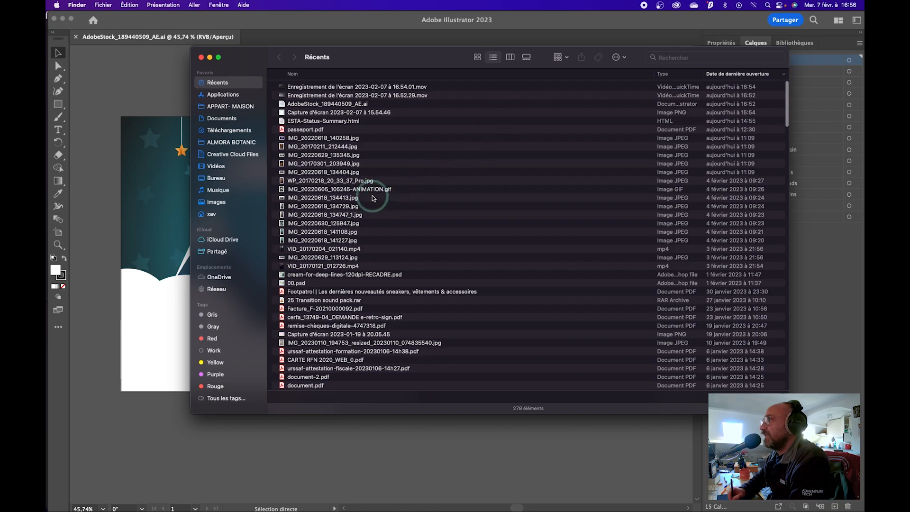
pyautogui.click(215, 179)
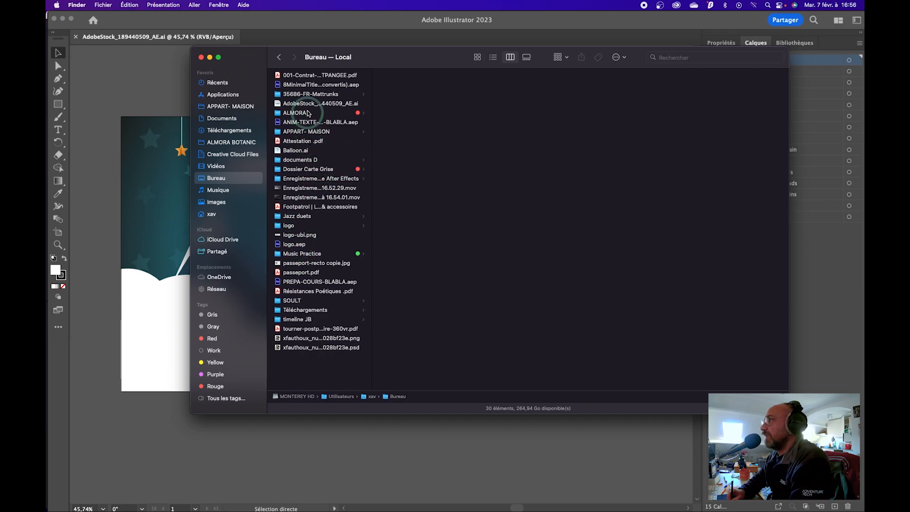
pyautogui.click(295, 152)
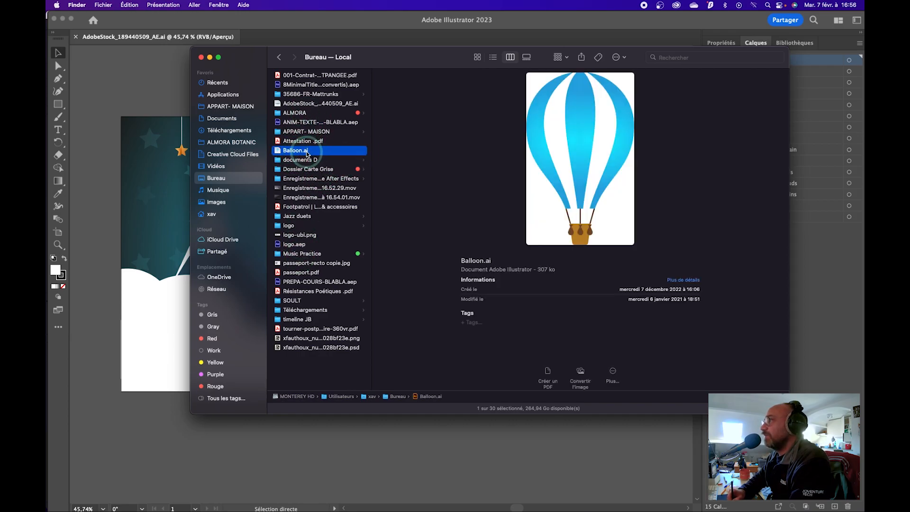
pyautogui.doubleClick(306, 152)
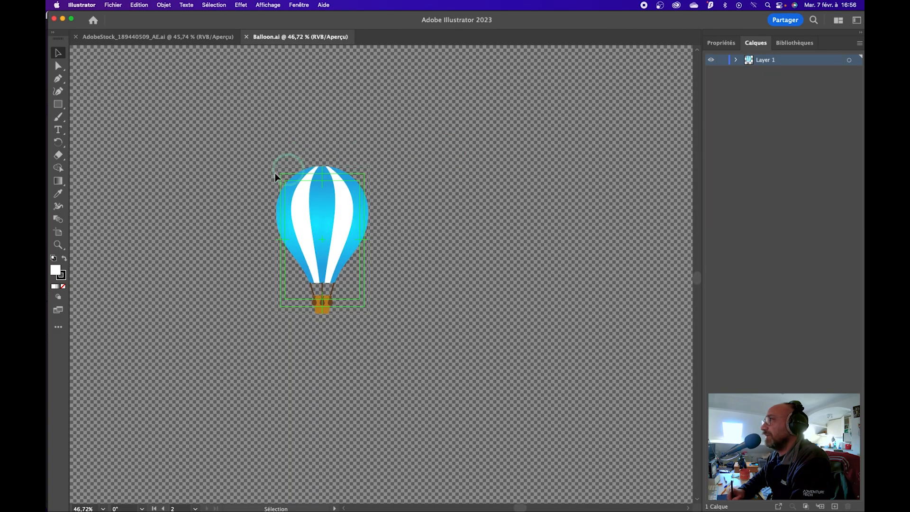
pyautogui.scroll(-3, 284, 142)
# - Return to the AdobeStock_189440509_AE.ai document and examine what the L_Cloud, R_Cloud, Right-Star and Left-Star layers contain by toggling their visibility
pyautogui.click(158, 36)
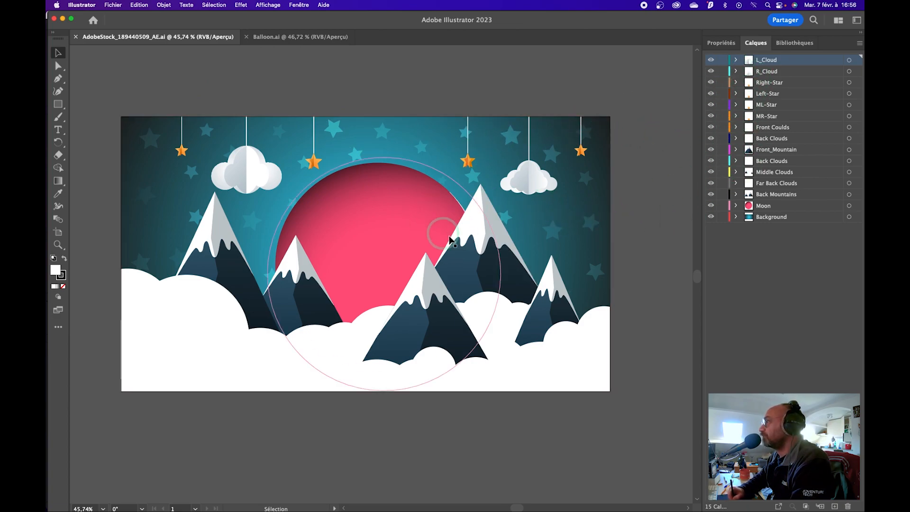
pyautogui.click(711, 60)
pyautogui.click(711, 59)
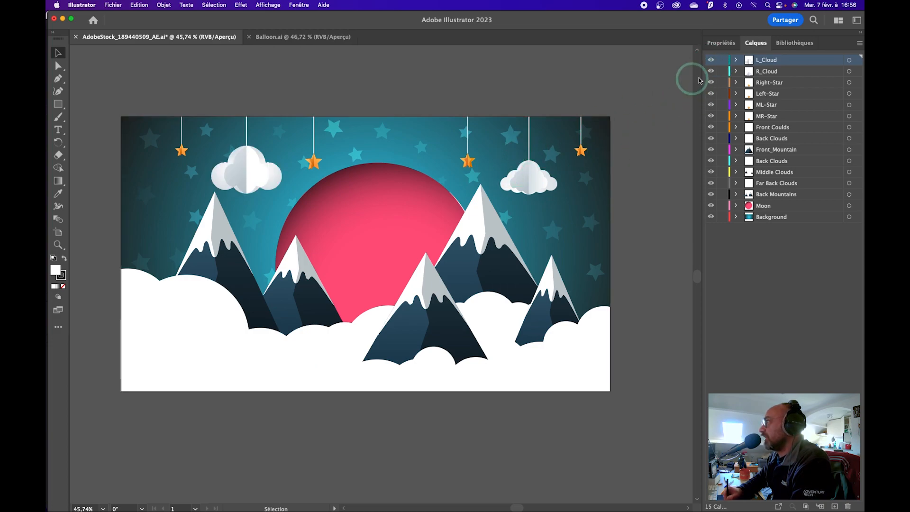
pyautogui.click(710, 71)
pyautogui.click(710, 71)
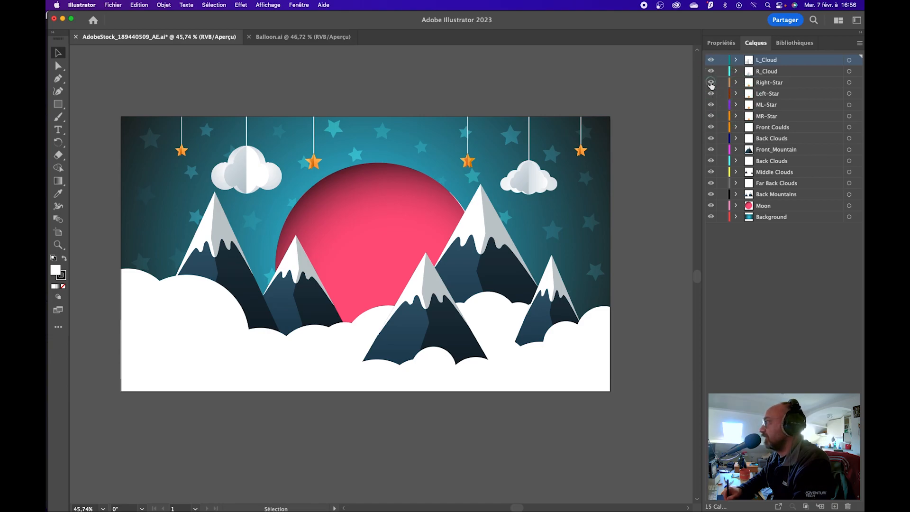
pyautogui.keyDown('alt'); pyautogui.click(711, 83); pyautogui.keyUp('alt')
pyautogui.keyDown('alt'); pyautogui.click(711, 83); pyautogui.keyUp('alt')
pyautogui.keyDown('alt'); pyautogui.click(711, 93); pyautogui.keyUp('alt')
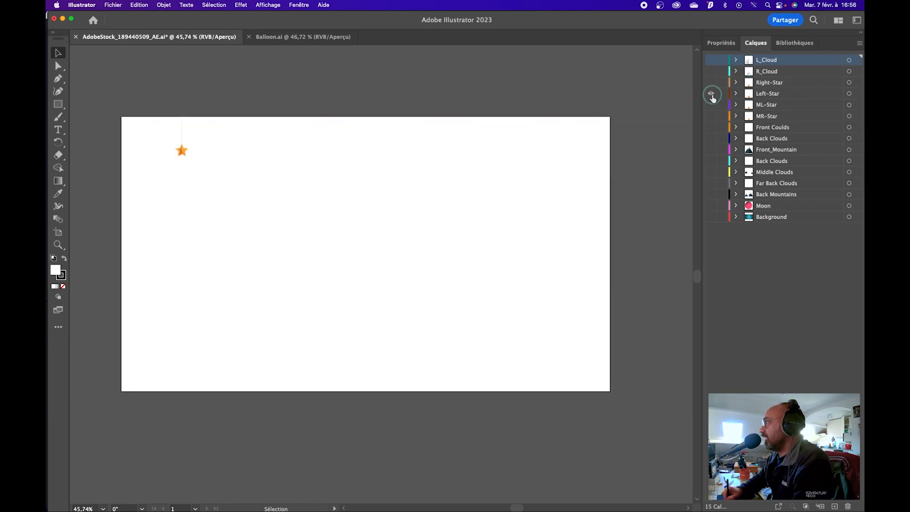
pyautogui.keyDown('alt'); pyautogui.click(711, 93); pyautogui.keyUp('alt')
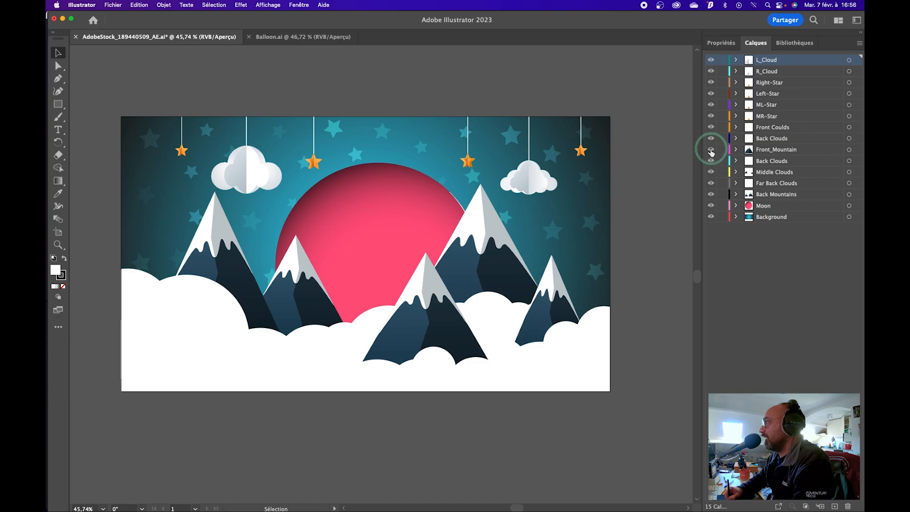
# - Examine the Front_Mountain, Middle Clouds, Far Back Clouds and Back Mountains layers by switching visibility, restoring all layers after each check
pyautogui.keyDown('alt'); pyautogui.click(710, 149); pyautogui.keyUp('alt')
pyautogui.keyDown('alt'); pyautogui.click(711, 150); pyautogui.keyUp('alt')
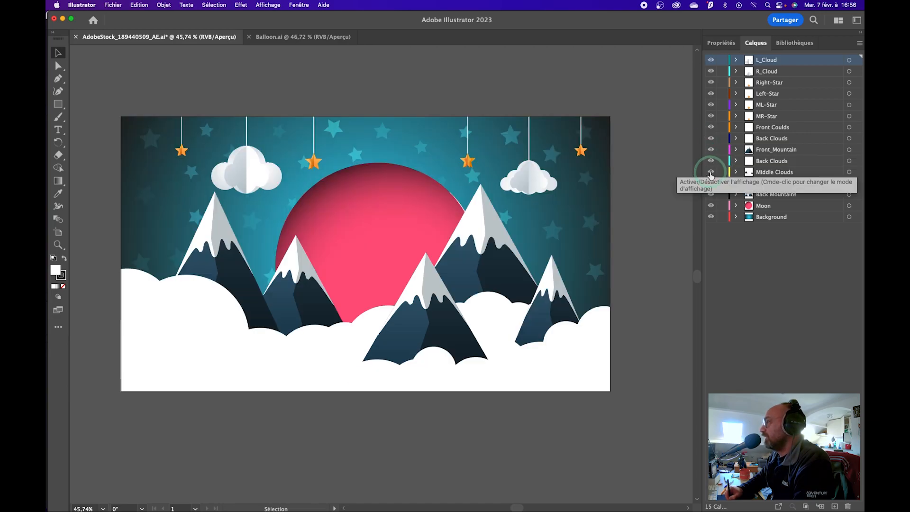
pyautogui.keyDown('alt'); pyautogui.click(711, 172); pyautogui.keyUp('alt')
pyautogui.keyDown('alt'); pyautogui.click(710, 175); pyautogui.keyUp('alt')
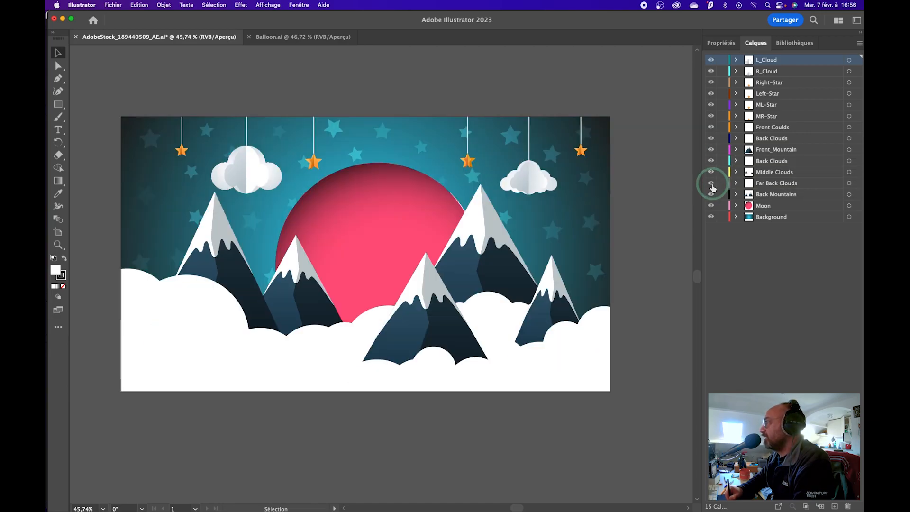
pyautogui.keyDown('alt'); pyautogui.click(711, 184); pyautogui.keyUp('alt')
pyautogui.keyDown('alt'); pyautogui.click(713, 183); pyautogui.keyUp('alt')
pyautogui.keyDown('alt'); pyautogui.click(712, 172); pyautogui.keyUp('alt')
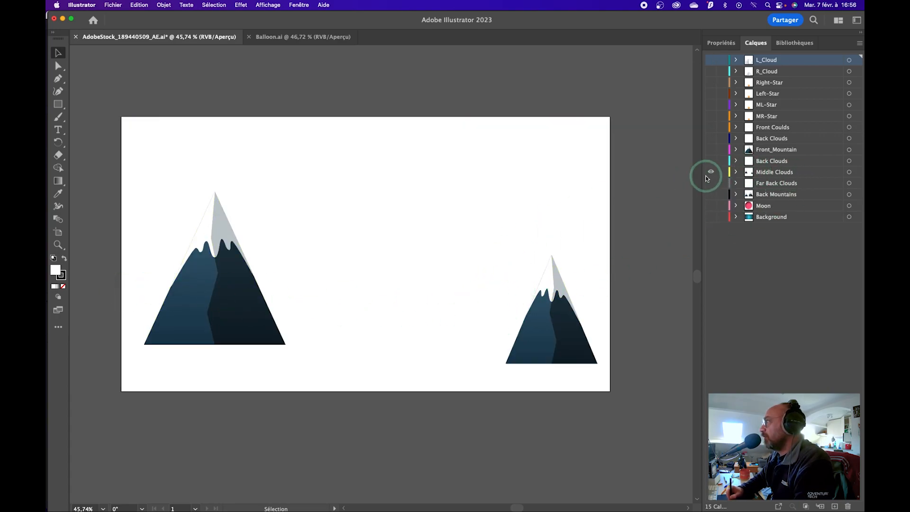
pyautogui.keyDown('alt'); pyautogui.click(711, 173); pyautogui.keyUp('alt')
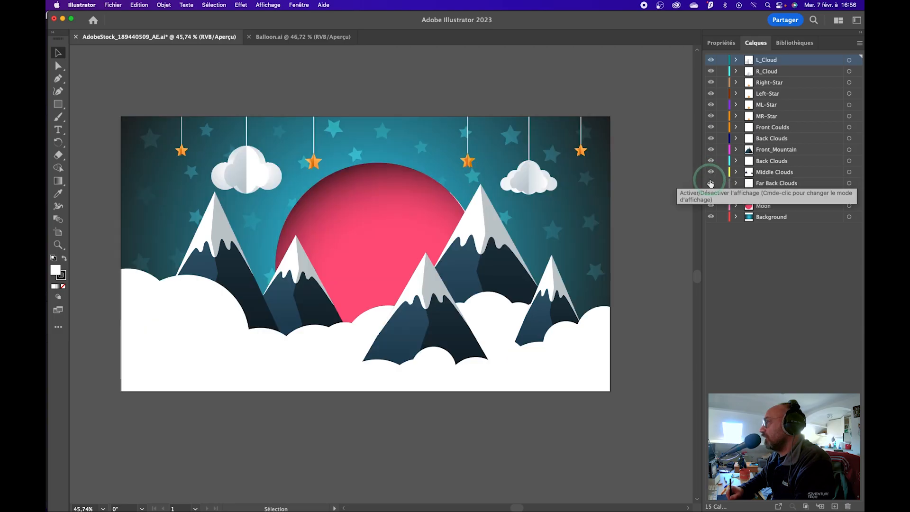
pyautogui.click(711, 172)
pyautogui.click(711, 172)
pyautogui.click(710, 195)
pyautogui.click(711, 195)
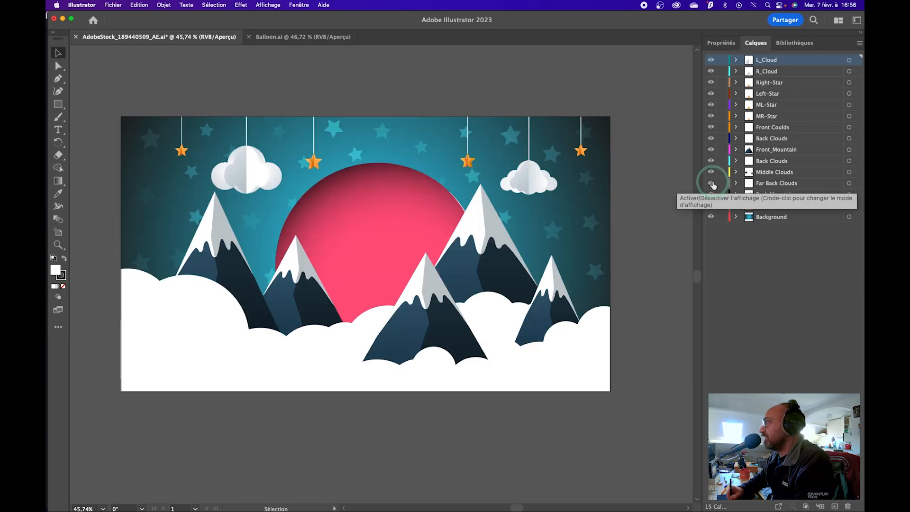
# - Show only the Middle Clouds layer and expand it to its two mountain groups
pyautogui.keyDown('alt'); pyautogui.click(711, 173); pyautogui.keyUp('alt')
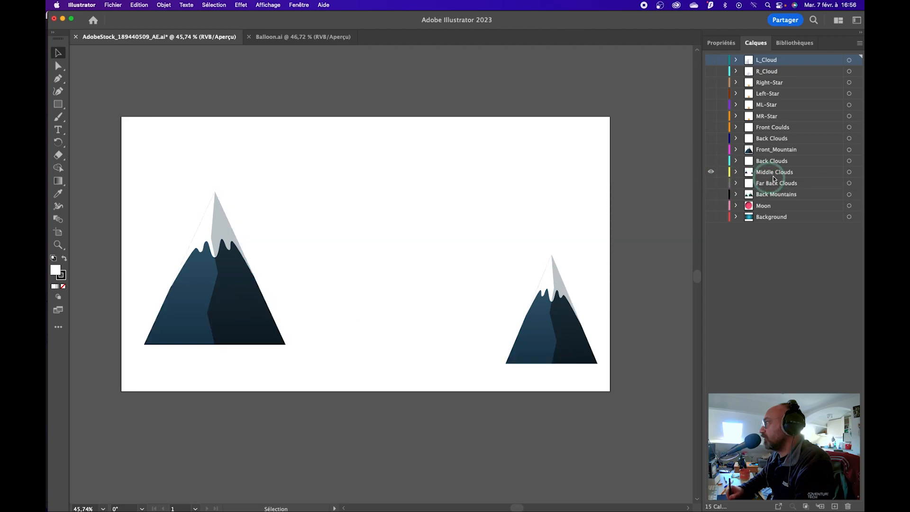
pyautogui.click(750, 176)
pyautogui.click(736, 173)
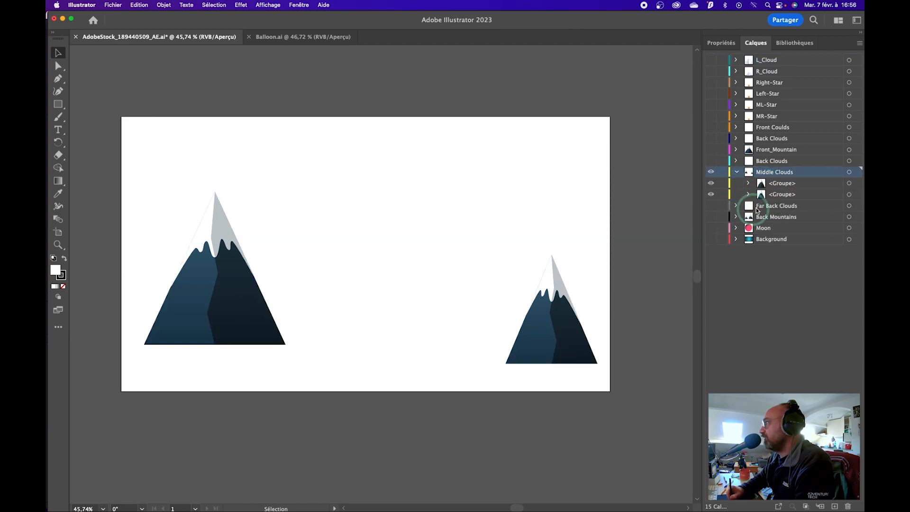
pyautogui.click(775, 192)
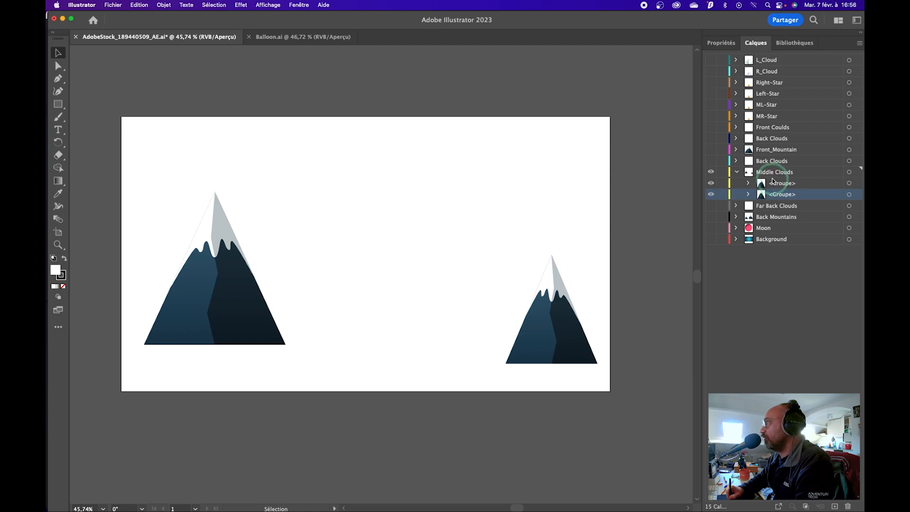
# - Create a new layer named "montagne Middle Gauche" directly above the Middle Clouds layer
pyautogui.click(775, 174)
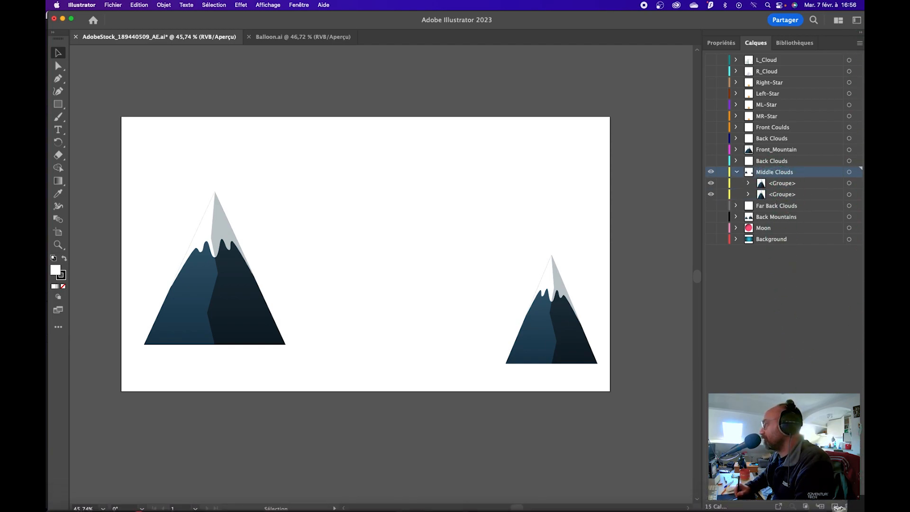
pyautogui.doubleClick(662, 19)
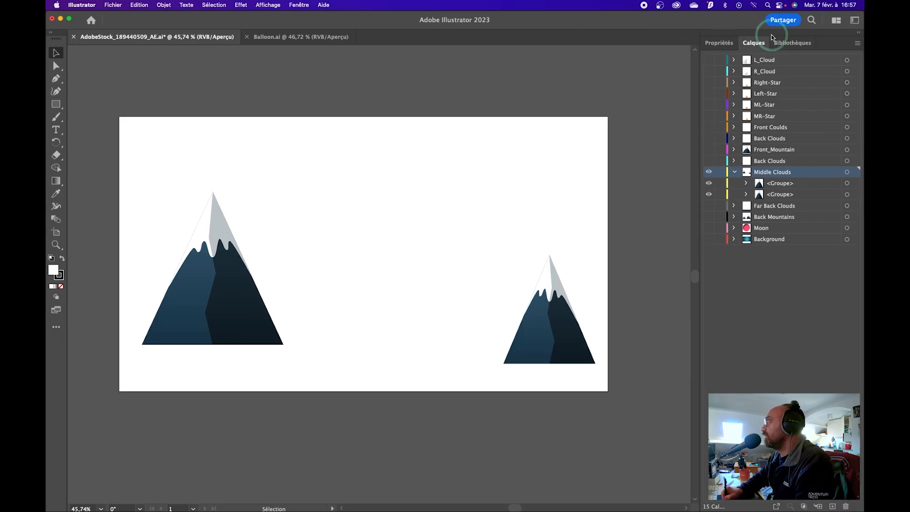
pyautogui.click(857, 43)
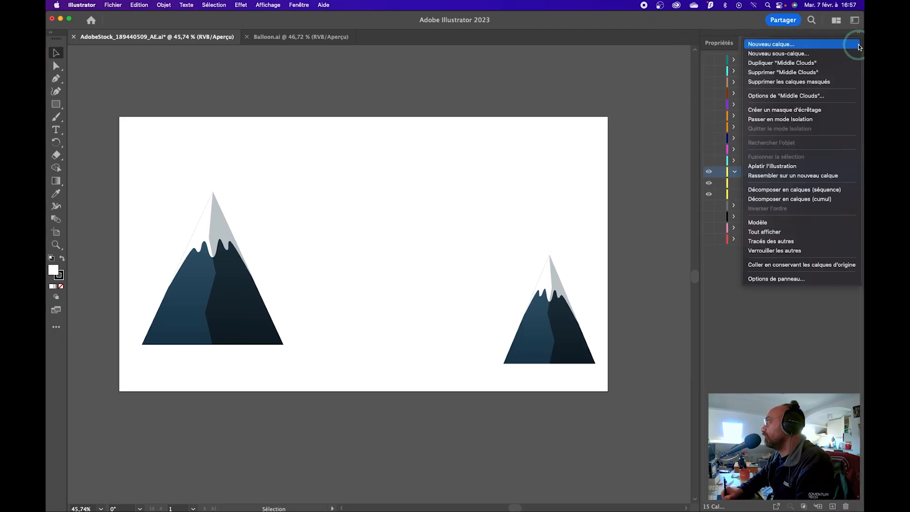
pyautogui.click(779, 46)
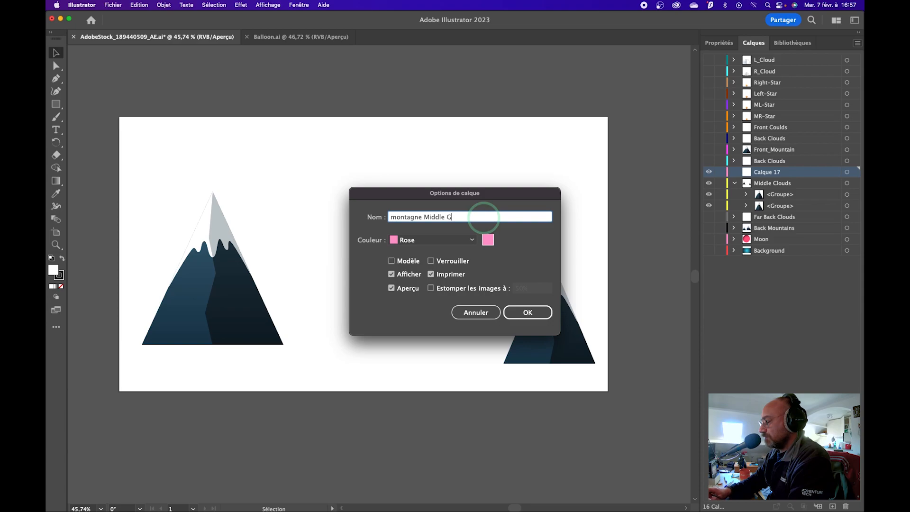
pyautogui.press('Return')
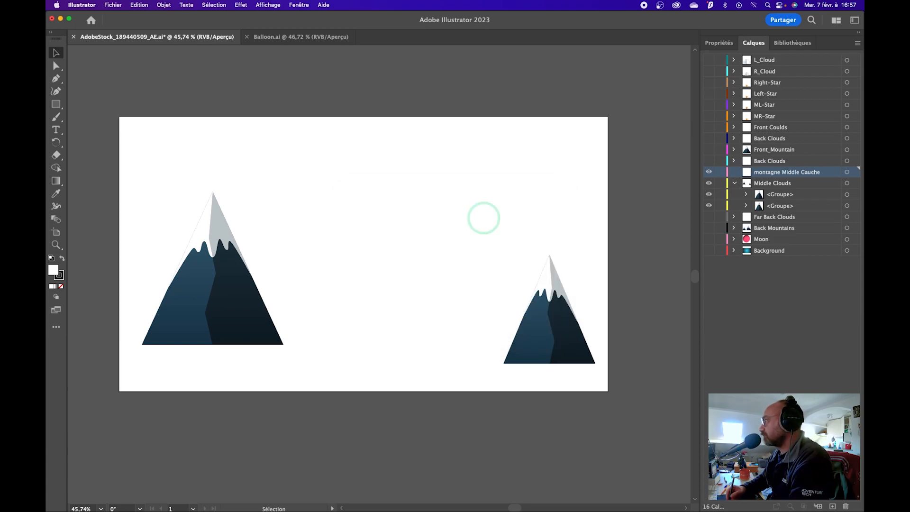
# - Move the large left mountain group out of Middle Clouds into the montagne Middle Gauche layer and collapse Middle Clouds
pyautogui.click(801, 194)
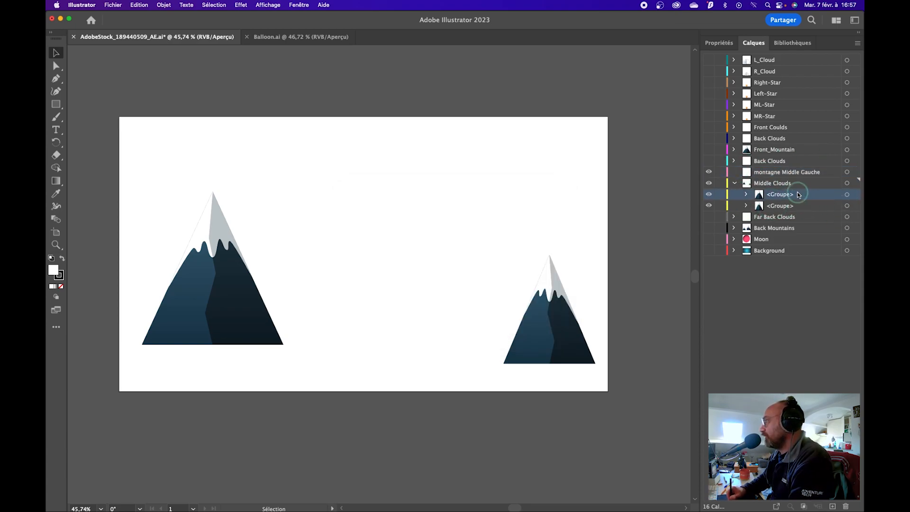
pyautogui.click(846, 197)
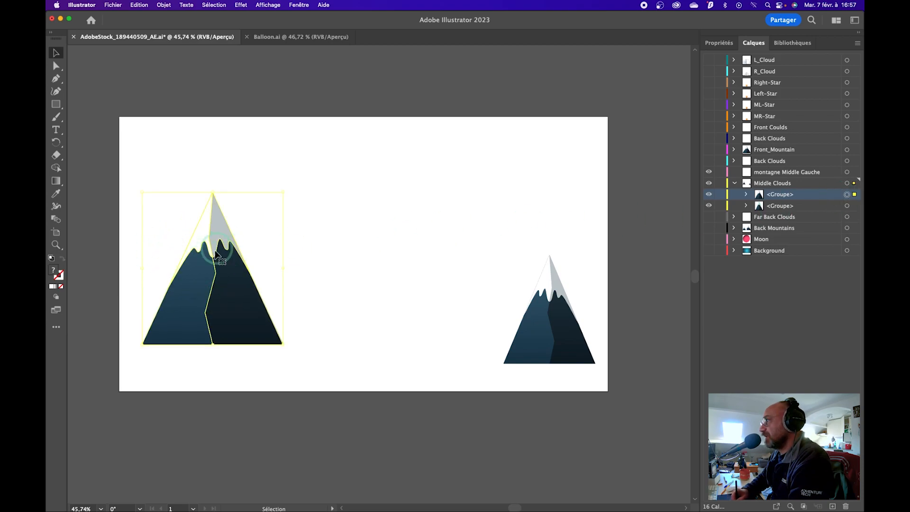
pyautogui.moveTo(777, 195); pyautogui.dragTo(787, 173)
pyautogui.click(735, 184)
# - Check the montagne Middle Gauche and Middle Clouds layers by toggling each one's visibility, and make all layers visible again
pyautogui.click(708, 172)
pyautogui.click(708, 172)
pyautogui.click(708, 183)
pyautogui.click(708, 183)
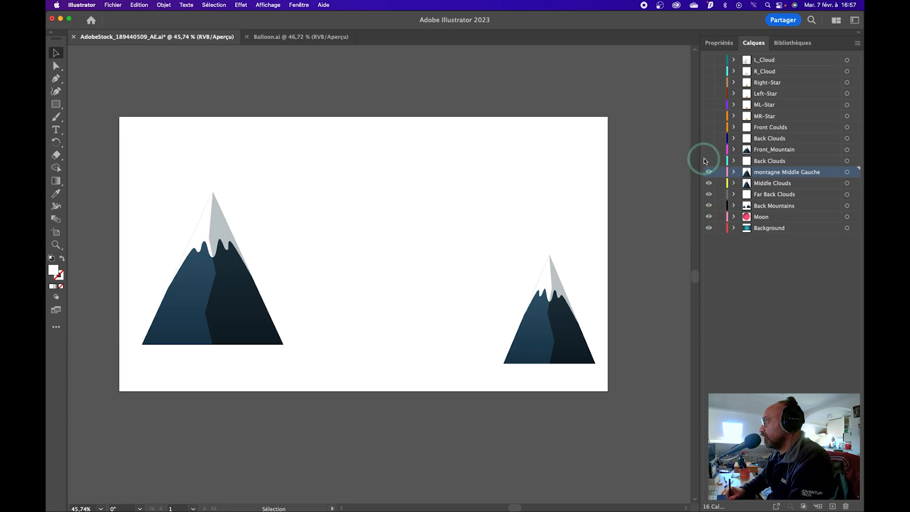
pyautogui.keyDown('alt'); pyautogui.click(716, 59); pyautogui.keyUp('alt')
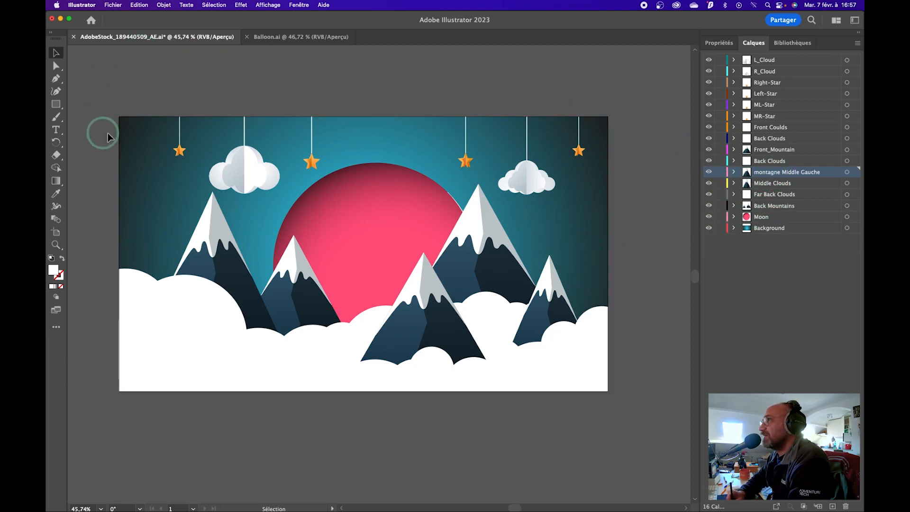
# - Save the AdobeStock_189440509_AE.ai document, accepting the legacy format
pyautogui.click(112, 7)
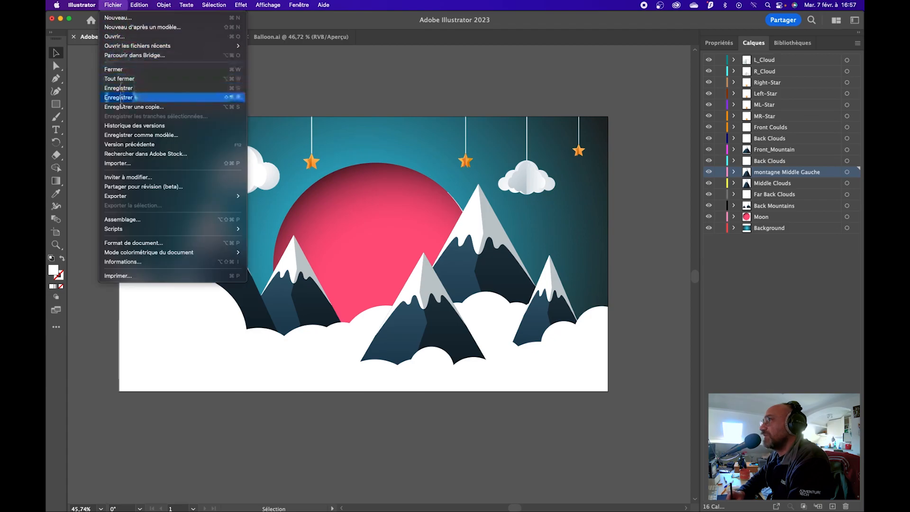
pyautogui.click(122, 85)
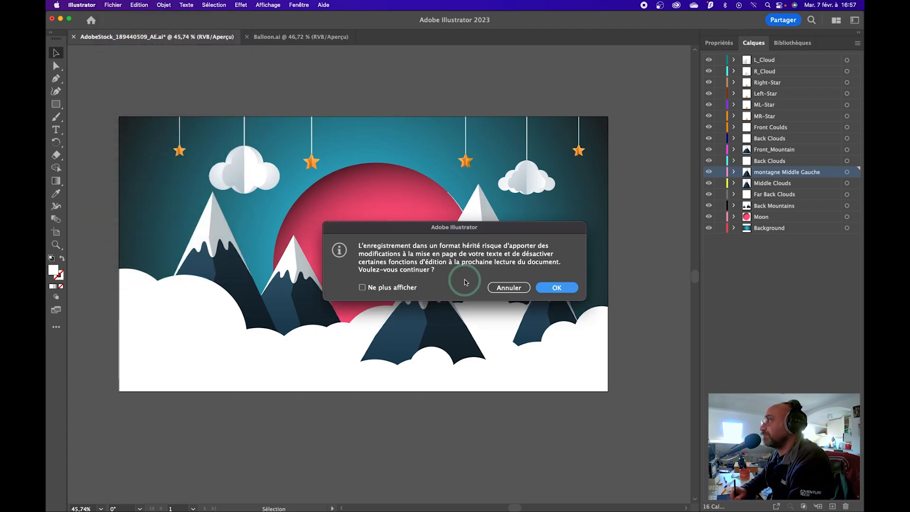
pyautogui.click(556, 287)
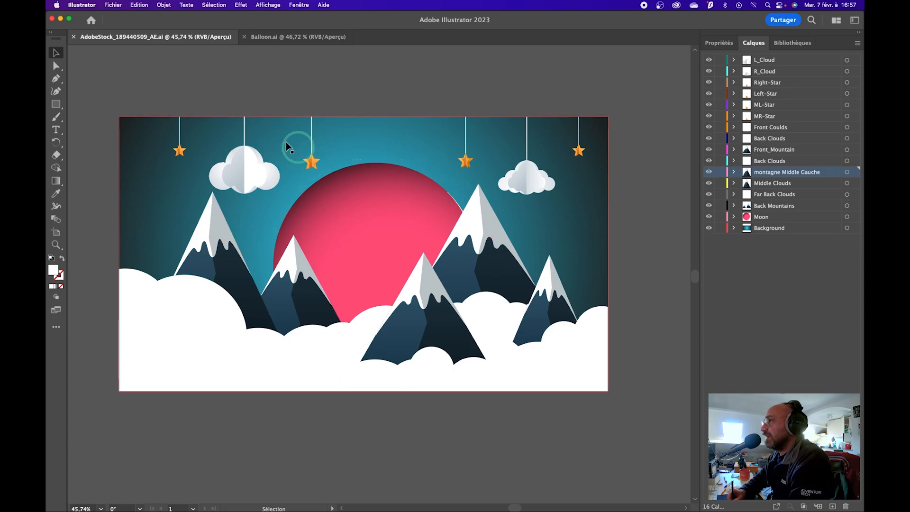
# - Switch to After Effects and start importing AdobeStock_189440509_AE.ai from the Bureau folder as a Composition
pyautogui.press('super+Tab')
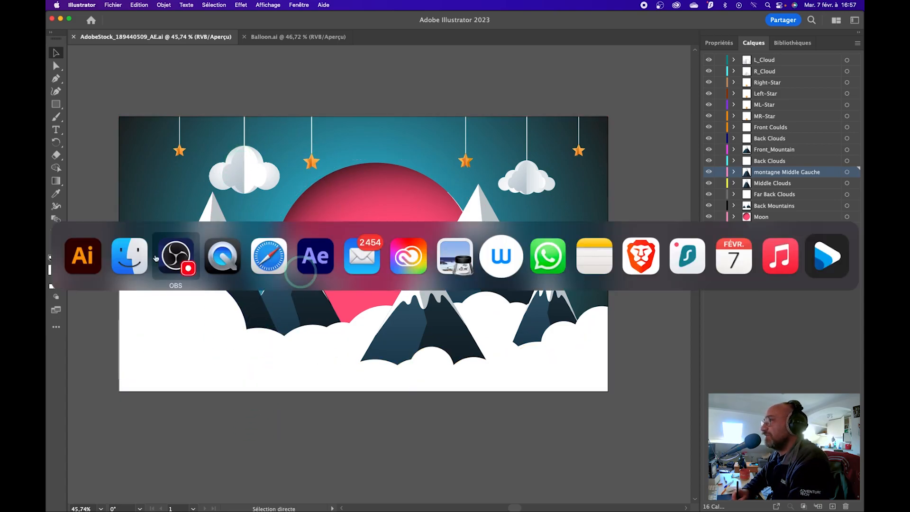
pyautogui.click(322, 259)
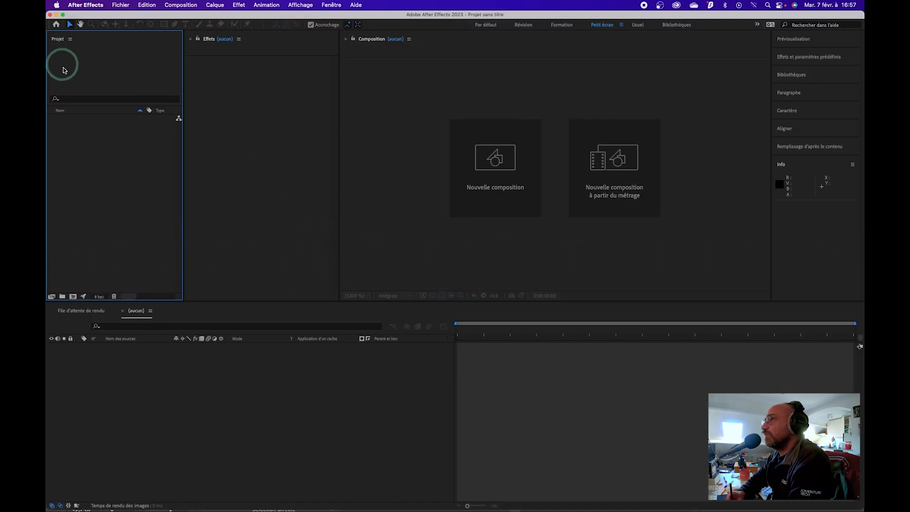
pyautogui.click(121, 5)
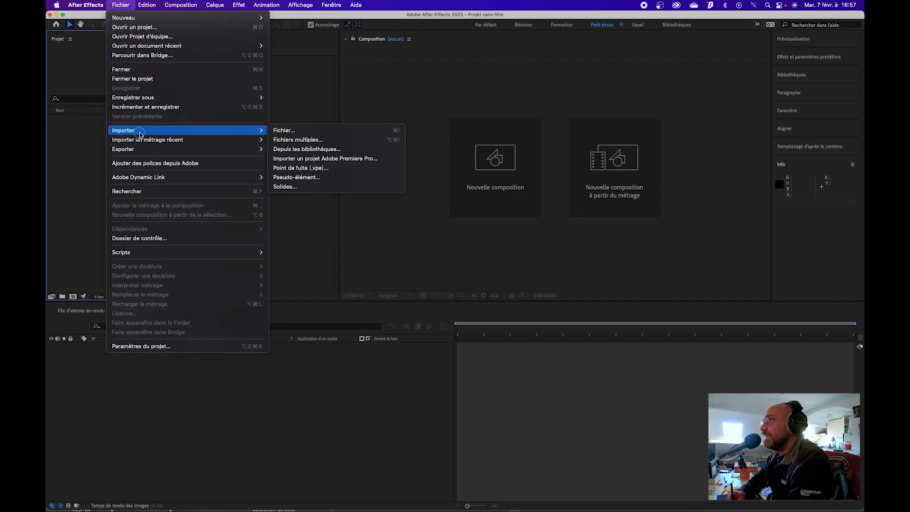
pyautogui.click(279, 133)
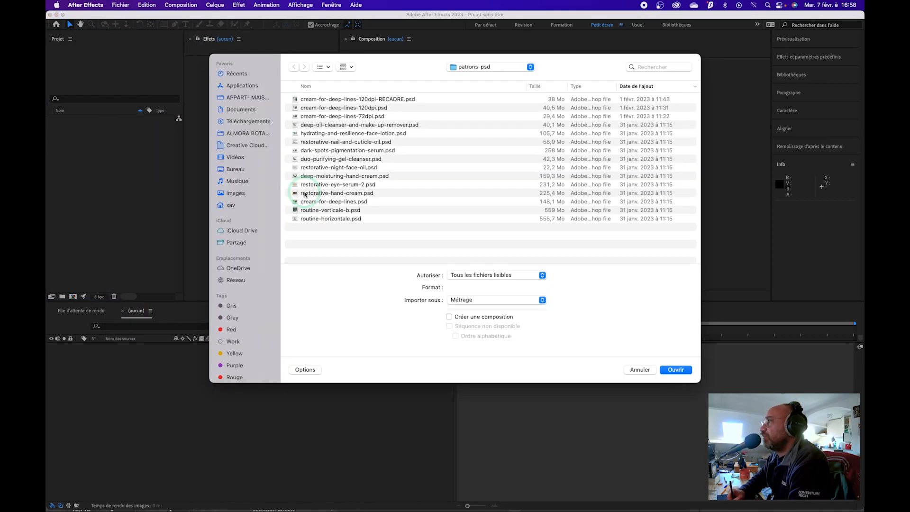
pyautogui.click(244, 169)
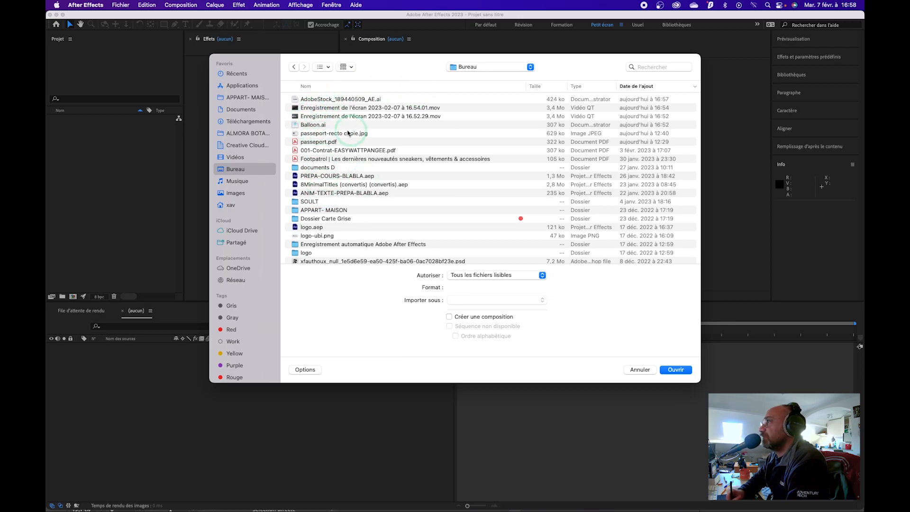
pyautogui.click(330, 99)
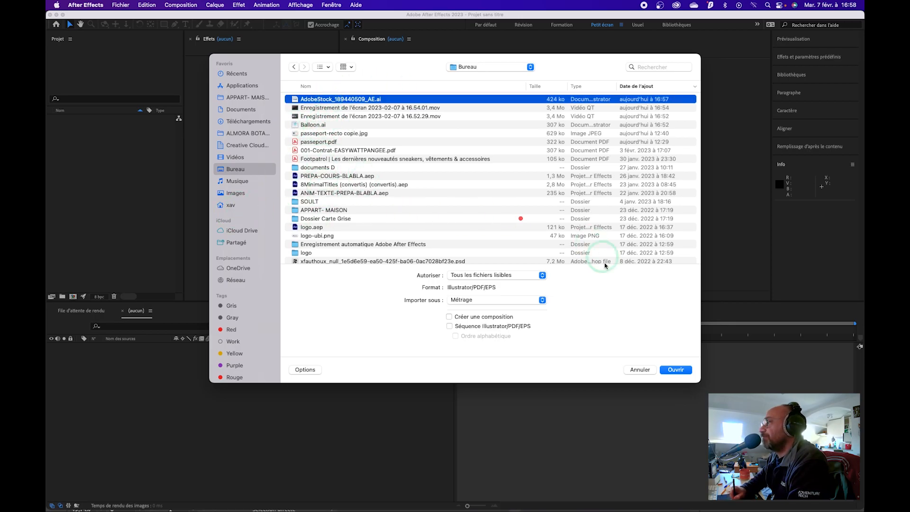
pyautogui.click(682, 370)
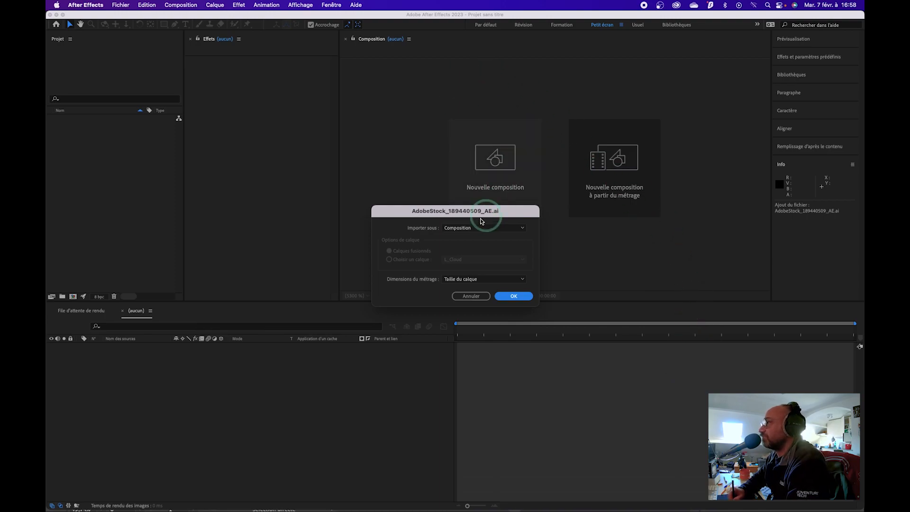
pyautogui.click(469, 230)
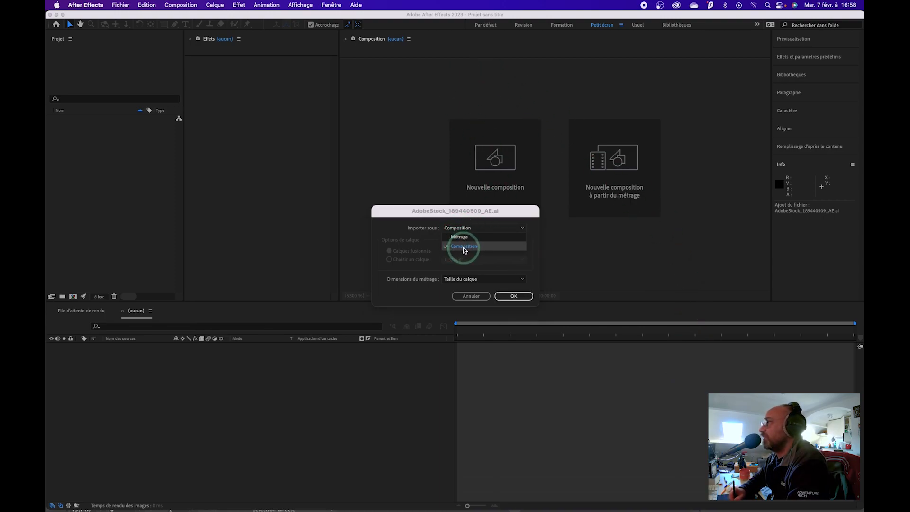
pyautogui.click(464, 247)
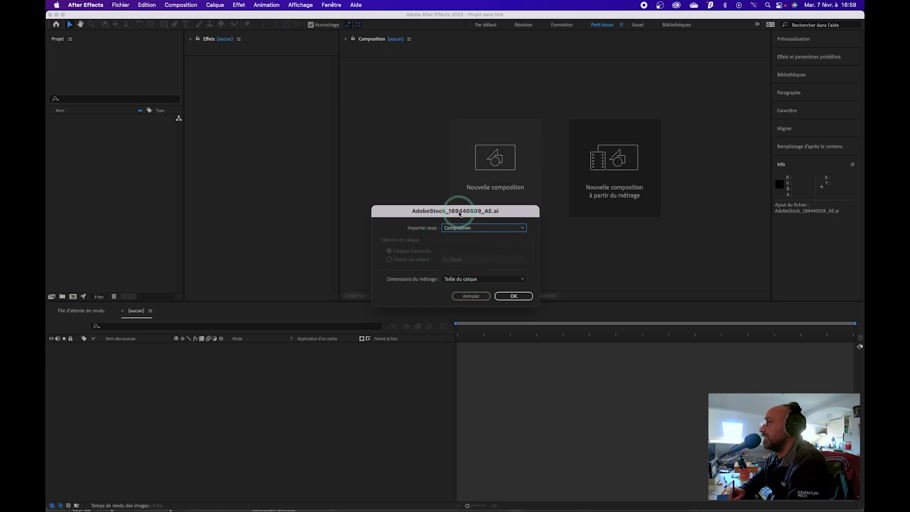
pyautogui.moveTo(460, 214); pyautogui.dragTo(461, 204)
# - Switch to Illustrator to view the layered mountain artwork, and return to the After Effects import options
pyautogui.press('super+Tab')
pyautogui.click(169, 243)
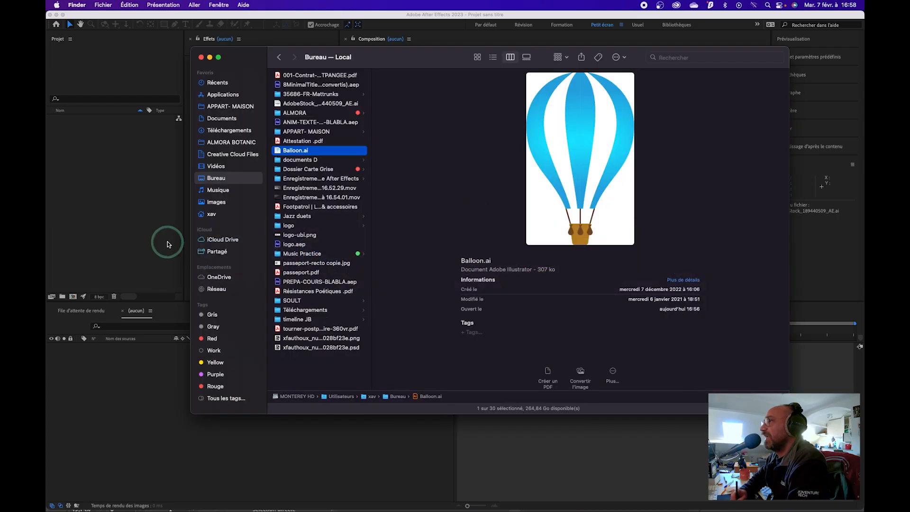
pyautogui.press('super+Tab')
pyautogui.click(180, 256)
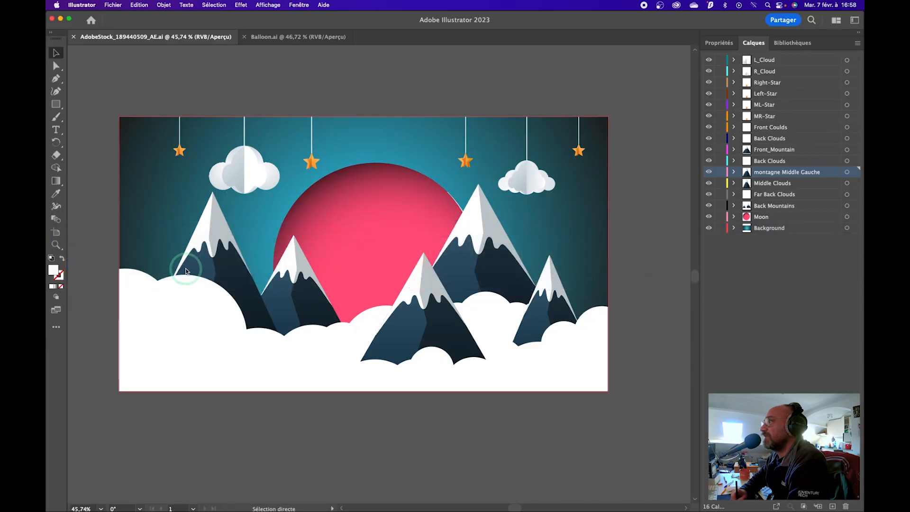
pyautogui.click(574, 166)
pyautogui.press('super+Tab')
pyautogui.press('super+Tab')
# - Set the import type of the Illustrator file to Métrage
pyautogui.click(522, 193)
pyautogui.click(463, 217)
pyautogui.click(466, 234)
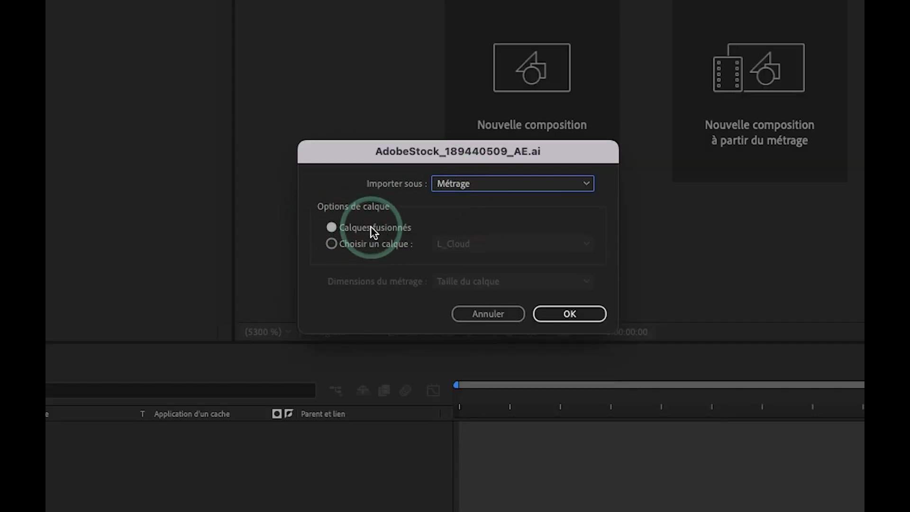
pyautogui.moveTo(385, 153); pyautogui.dragTo(368, 138)
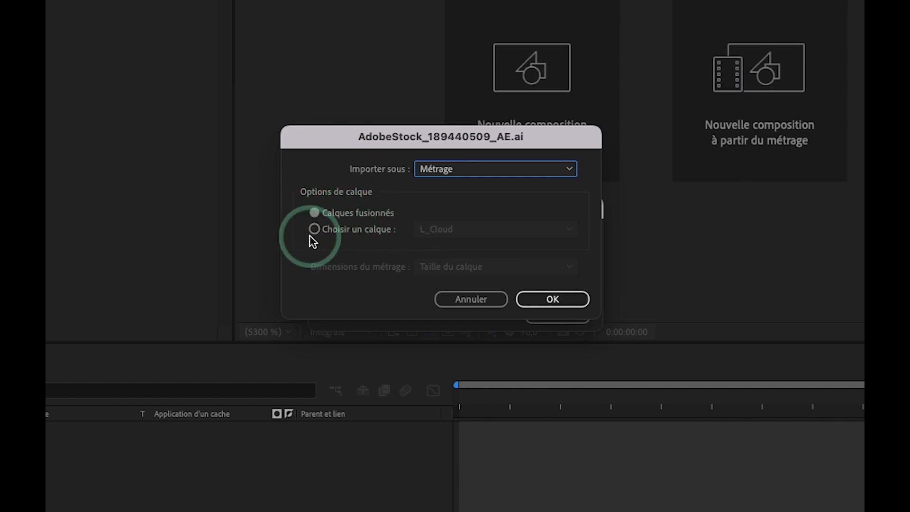
# - Examine the layers offered by the Choisir un calque option, and set the layer options back to Calques fusionnés
pyautogui.click(334, 233)
pyautogui.click(465, 232)
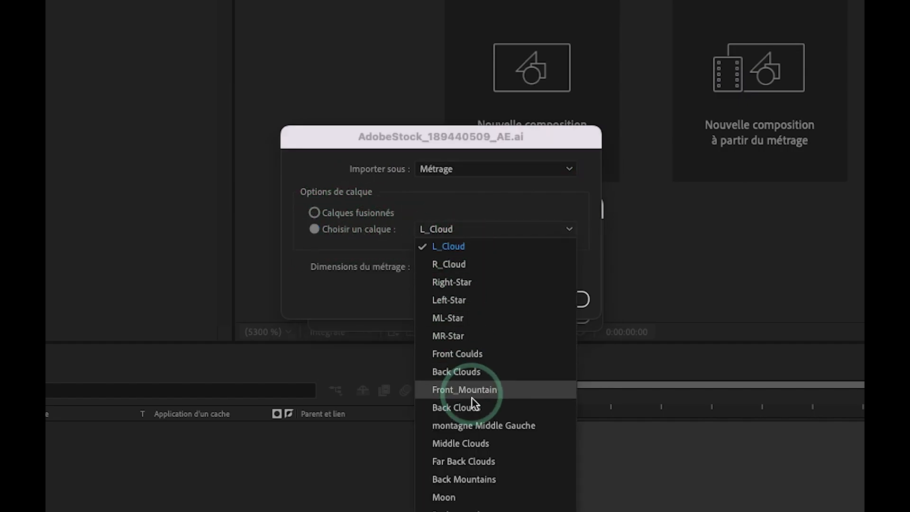
pyautogui.click(442, 246)
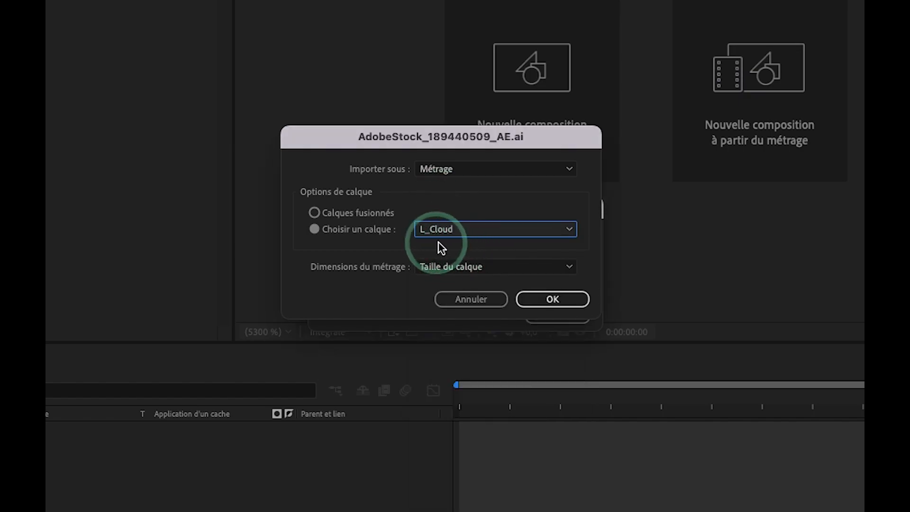
pyautogui.click(453, 235)
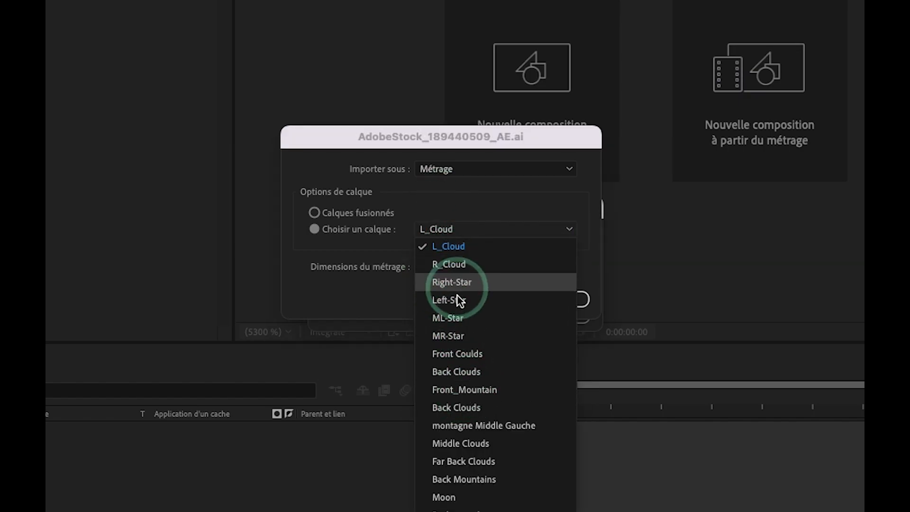
pyautogui.click(440, 229)
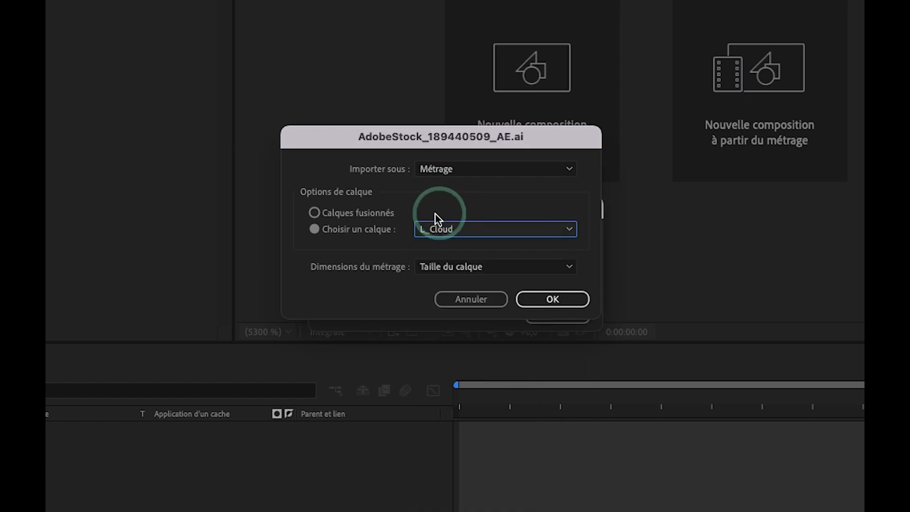
pyautogui.click(353, 212)
# - Set the file to import as a Composition with footage dimensions of Taille du calque
pyautogui.click(472, 170)
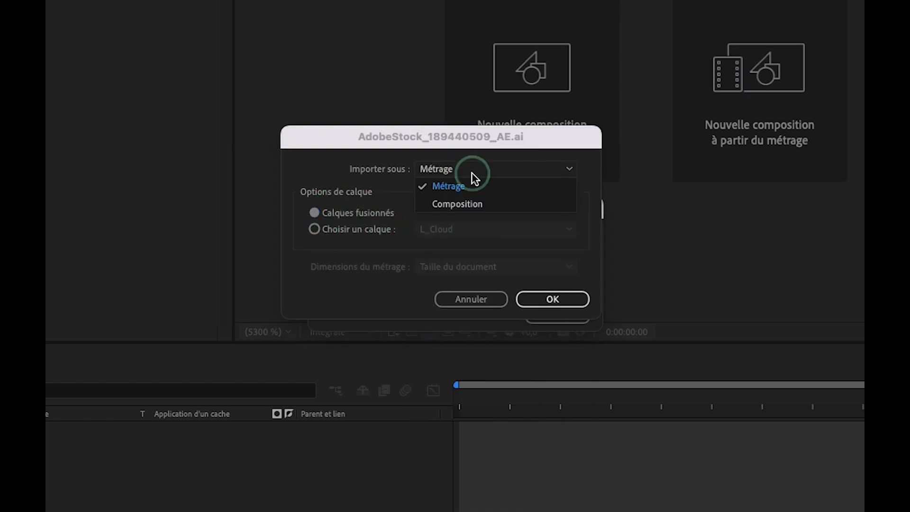
pyautogui.click(469, 205)
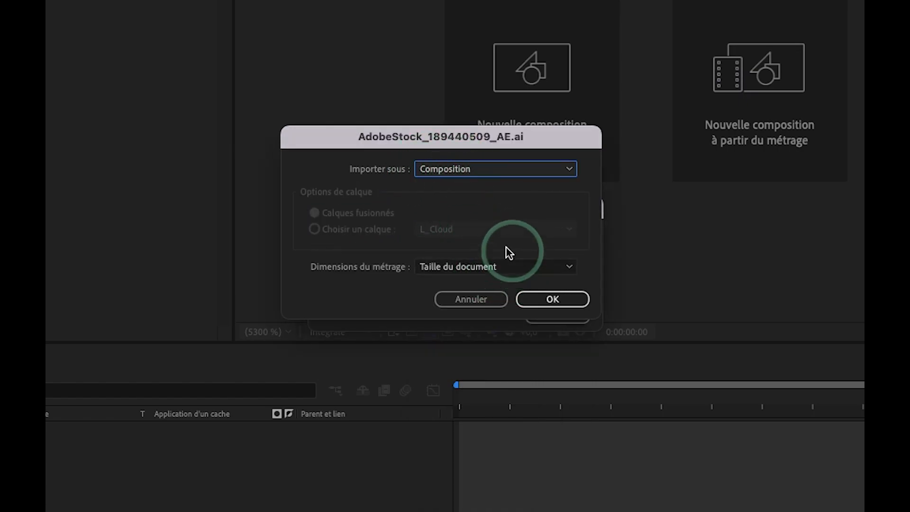
pyautogui.click(476, 269)
pyautogui.click(471, 287)
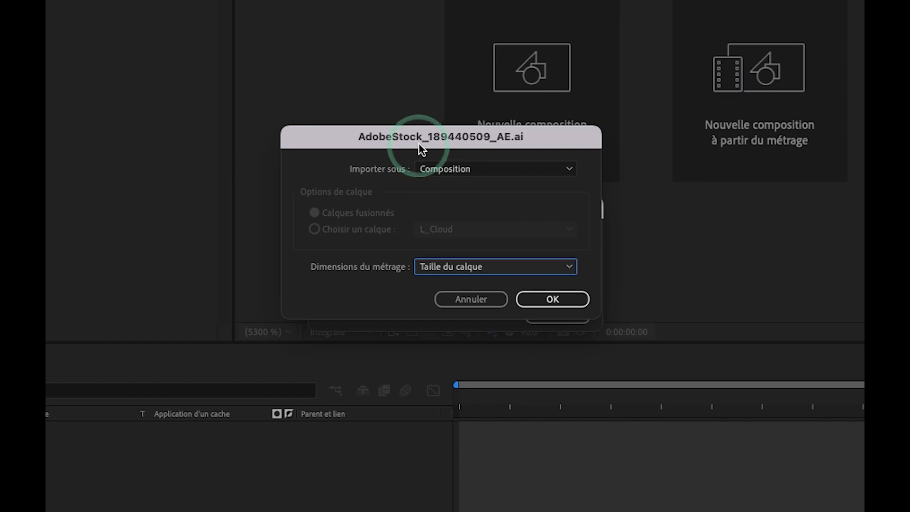
# - Switch to Illustrator and select the montagne Middle Gauche layer's artwork to examine its bounding box and anchor points
pyautogui.press('super+Tab')
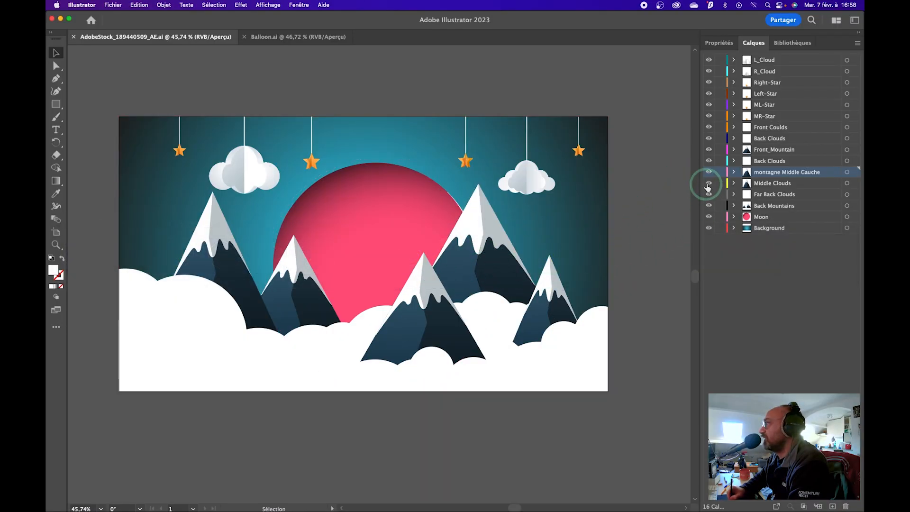
pyautogui.click(847, 172)
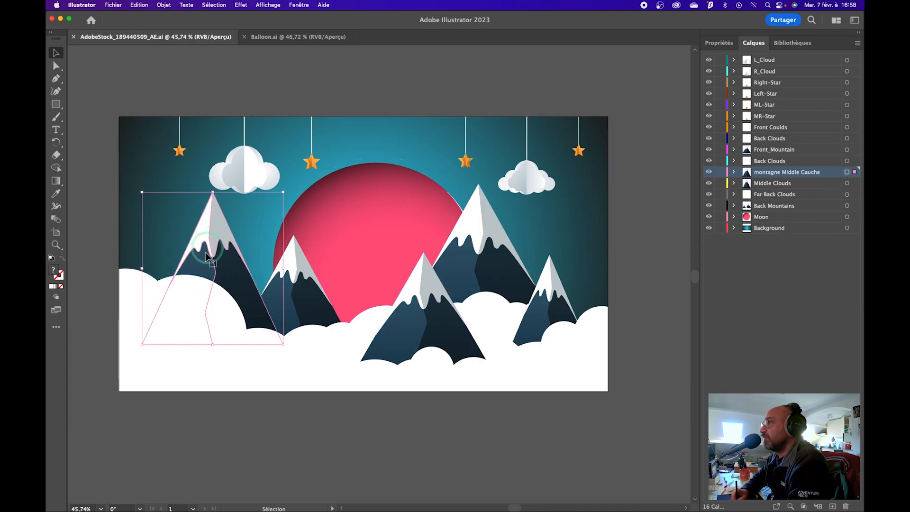
pyautogui.click(56, 67)
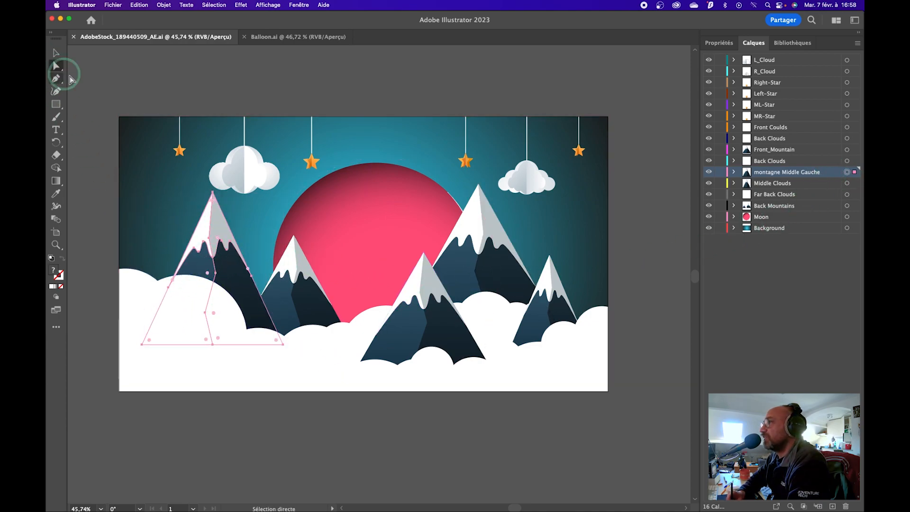
pyautogui.click(210, 277)
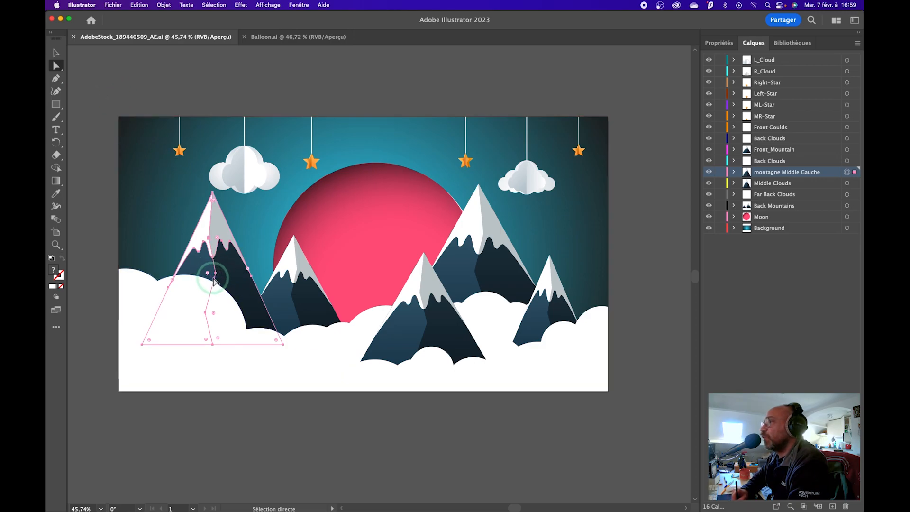
pyautogui.click(55, 53)
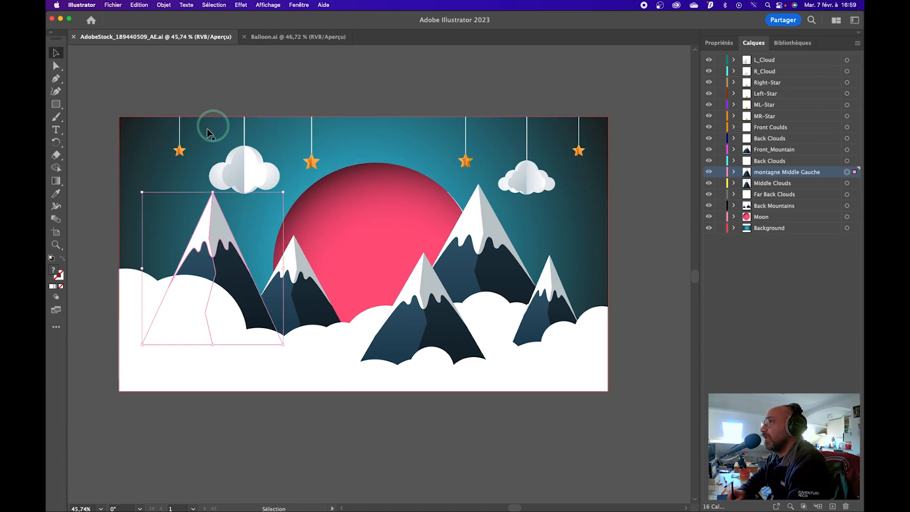
# - Rotate the large left mountain counterclockwise about its centre, and undo the rotation
pyautogui.click(56, 143)
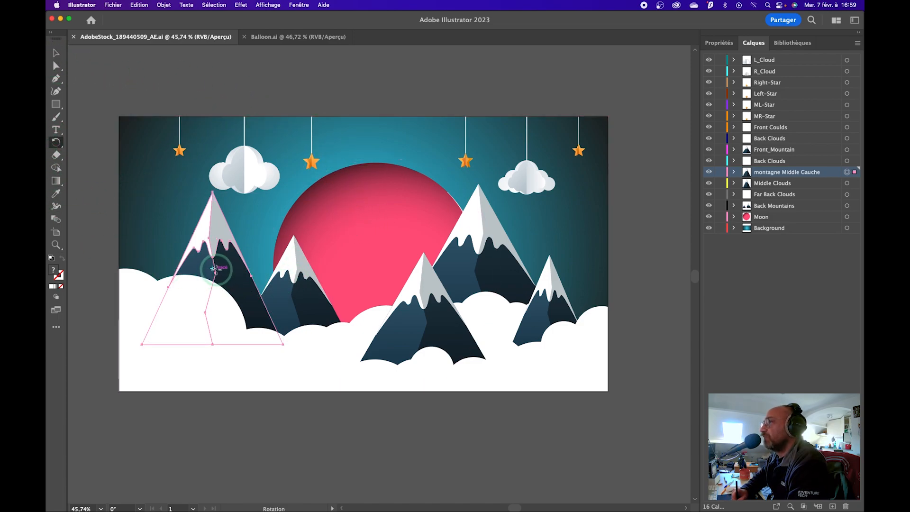
pyautogui.moveTo(238, 274)
pyautogui.mouseDown()
pyautogui.moveTo(236, 258)
pyautogui.moveTo(235, 278)
pyautogui.moveTo(237, 269)
pyautogui.mouseUp()
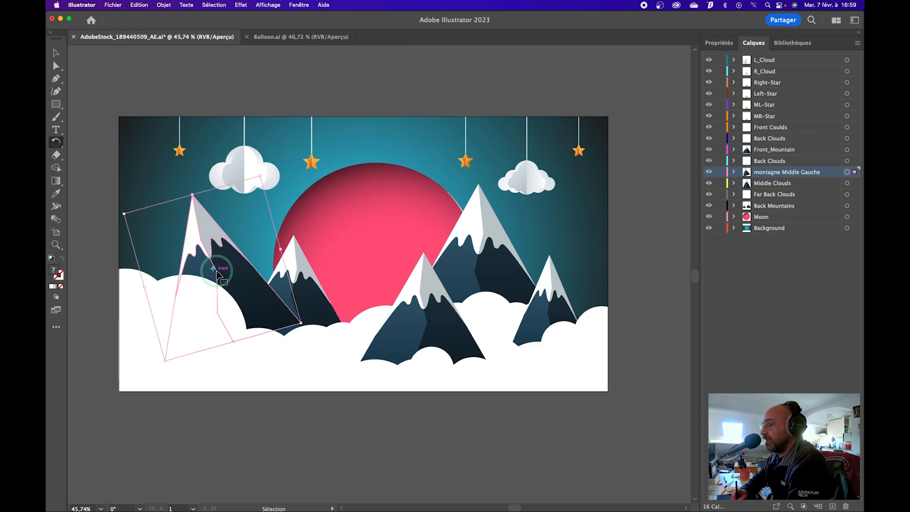
pyautogui.press('super+z')
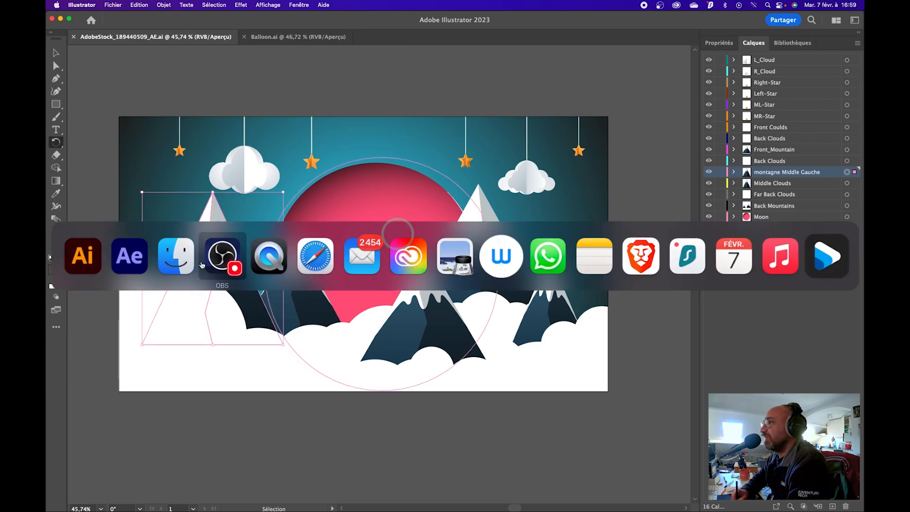
# - Return to After Effects and complete the import as a Composition, keeping Taille du calque for the footage dimensions
pyautogui.click(130, 255)
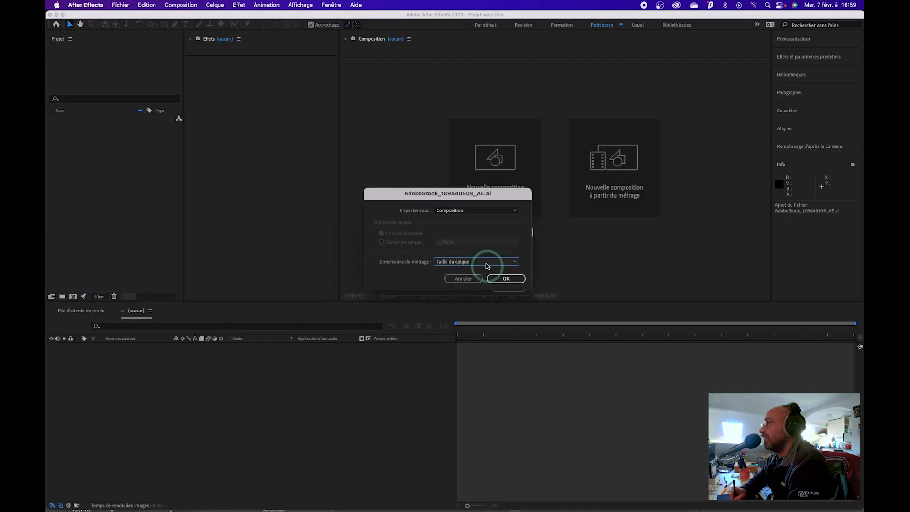
pyautogui.click(465, 280)
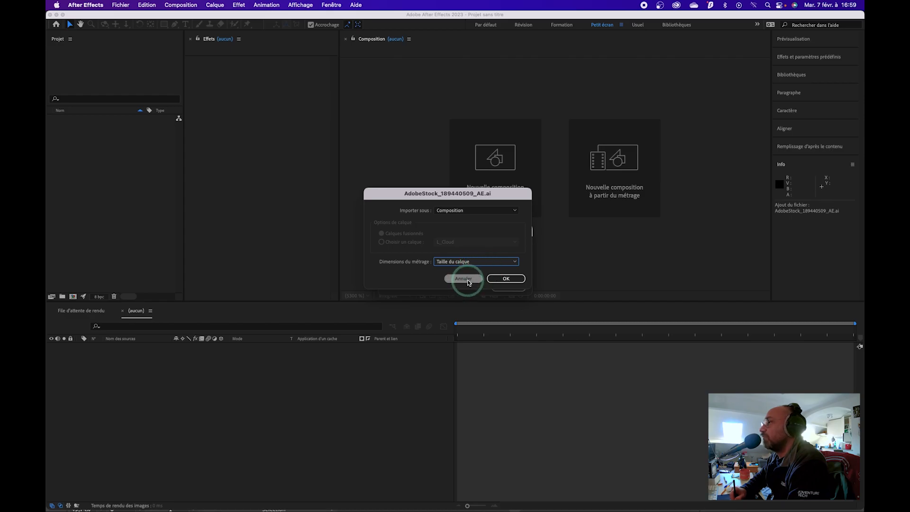
pyautogui.press('super+Tab')
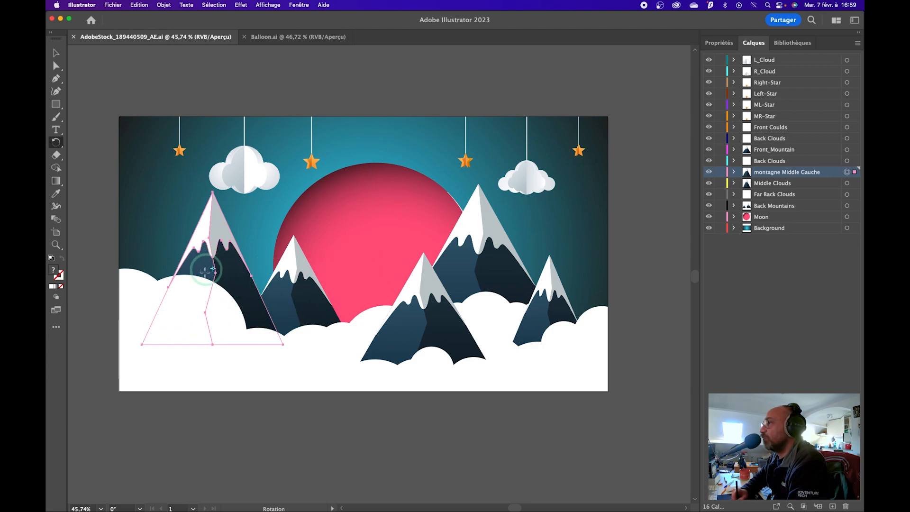
pyautogui.press('super+Tab')
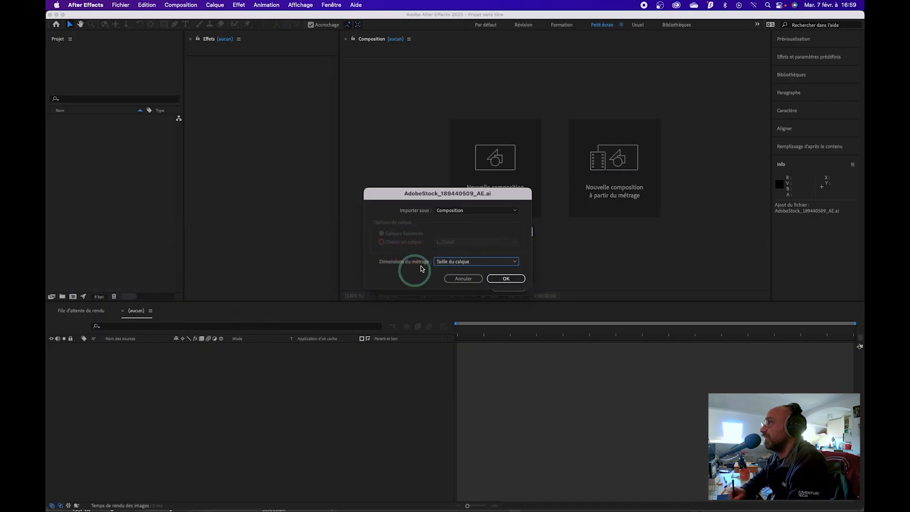
pyautogui.click(459, 264)
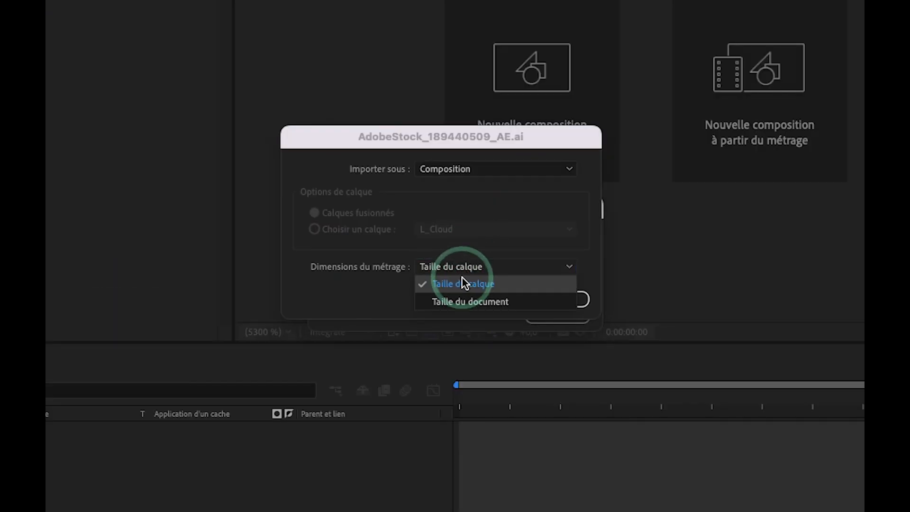
pyautogui.click(479, 283)
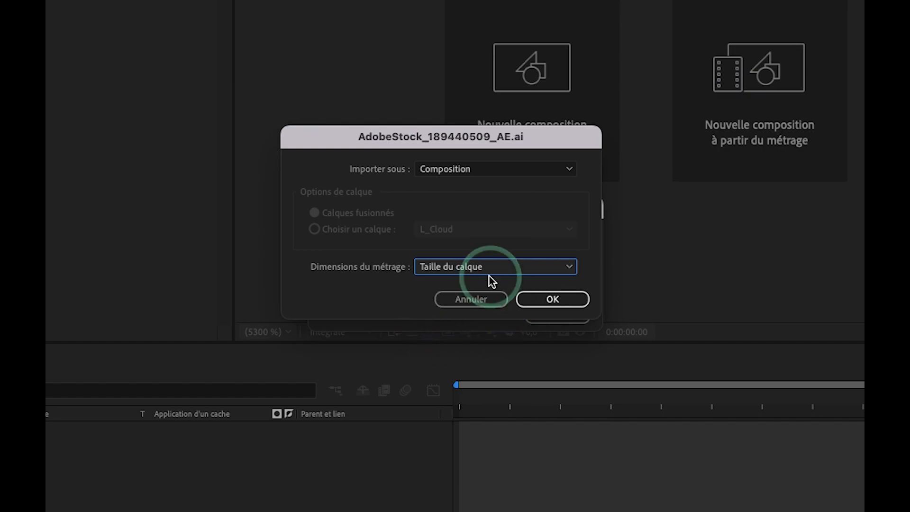
pyautogui.click(556, 300)
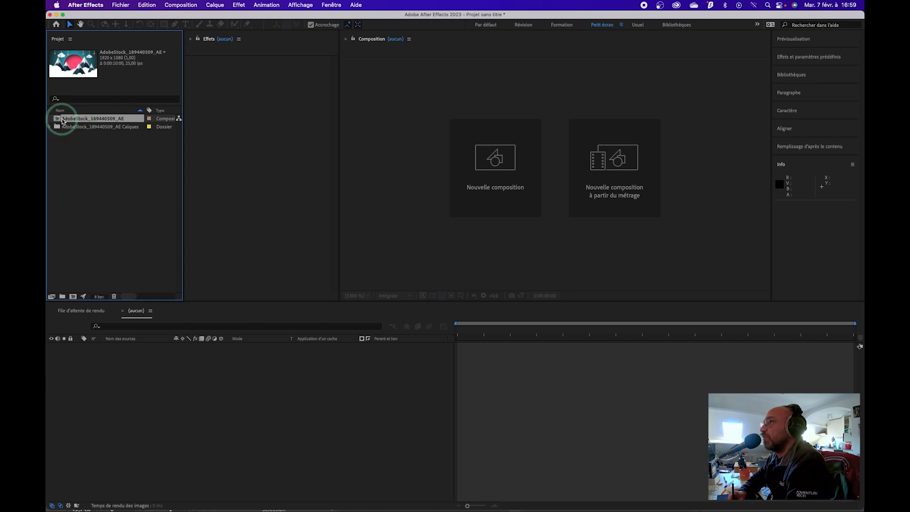
# - Look through the imported AdobeStock_189440509_AE Caliques folder and open the AdobeStock_189440509_AE composition
pyautogui.click(50, 127)
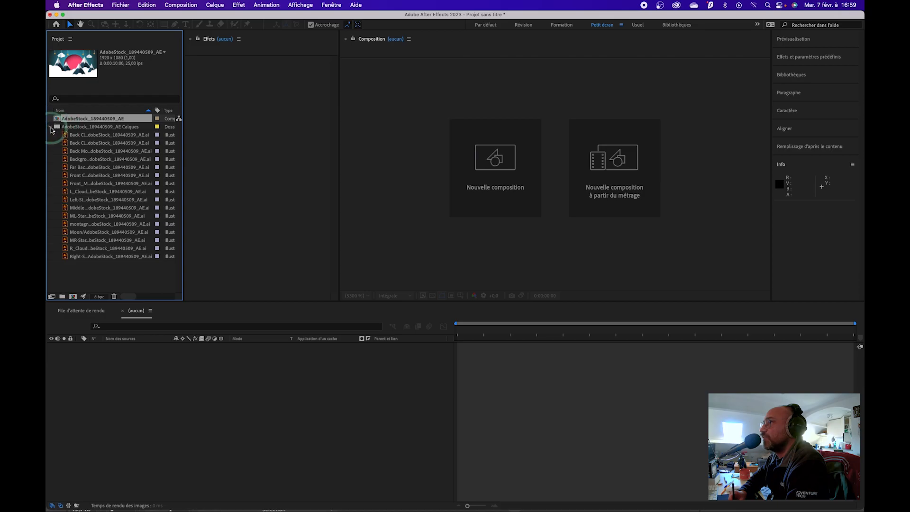
pyautogui.click(49, 128)
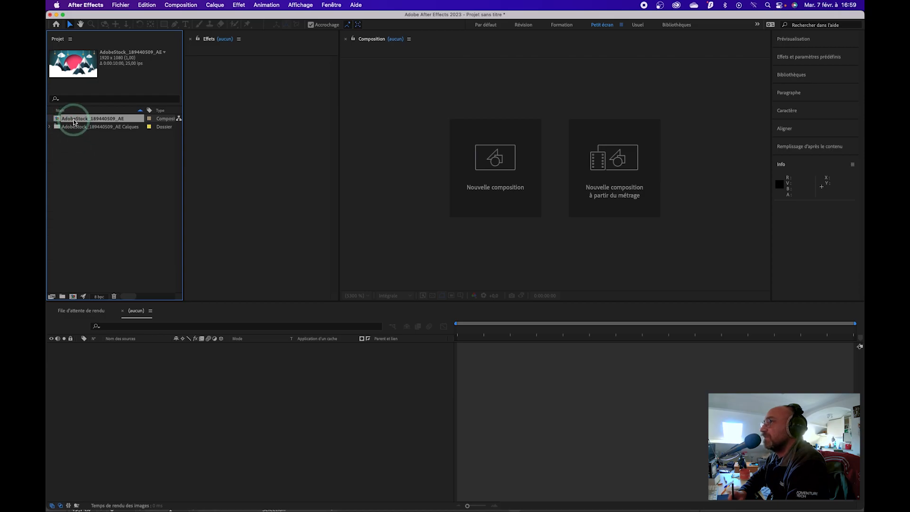
pyautogui.doubleClick(72, 122)
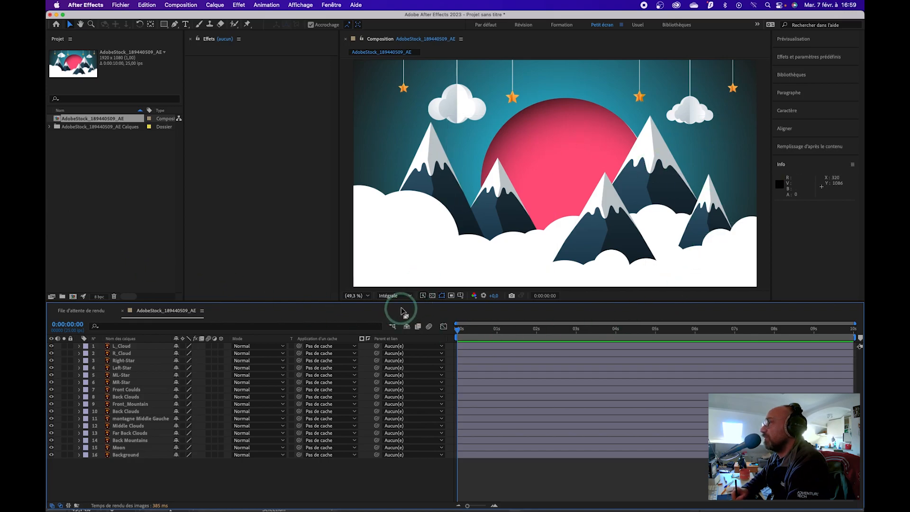
# - Give the composition view more room by shrinking the timeline and closing the Effets panel
pyautogui.moveTo(402, 302); pyautogui.dragTo(402, 312)
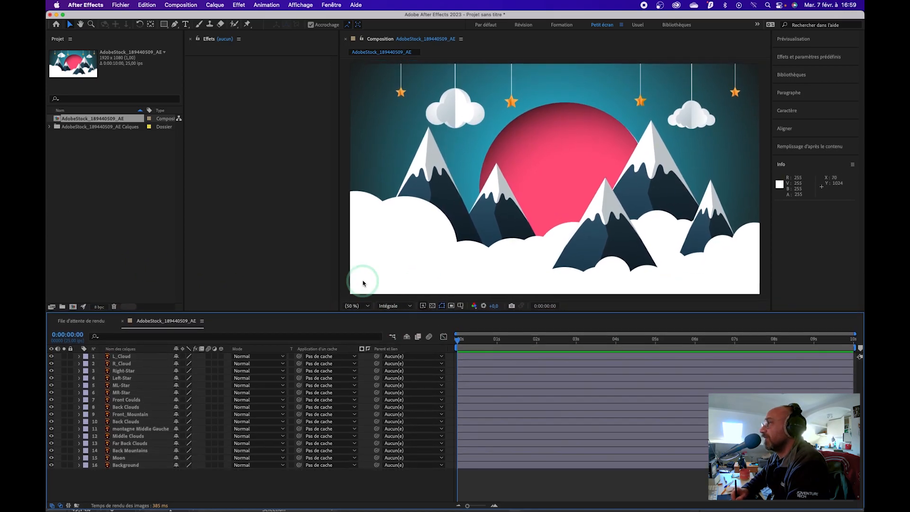
pyautogui.moveTo(338, 272); pyautogui.dragTo(303, 270)
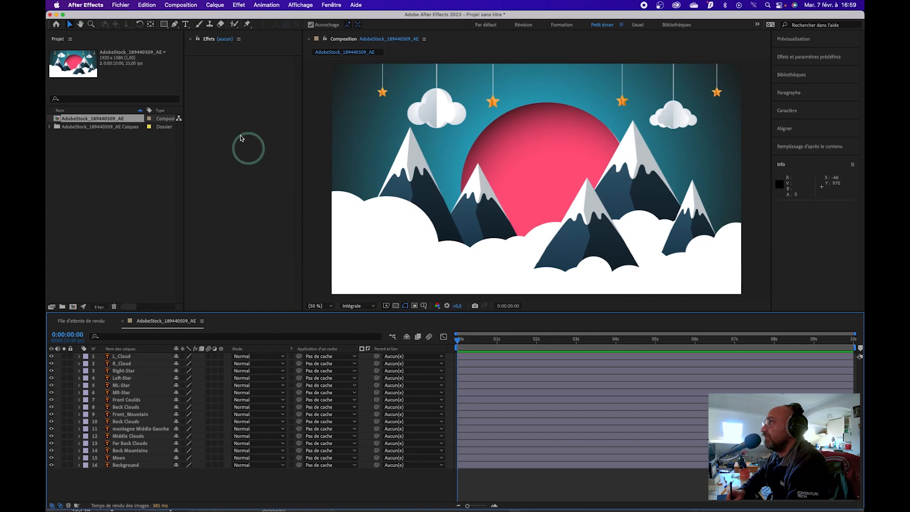
pyautogui.click(188, 40)
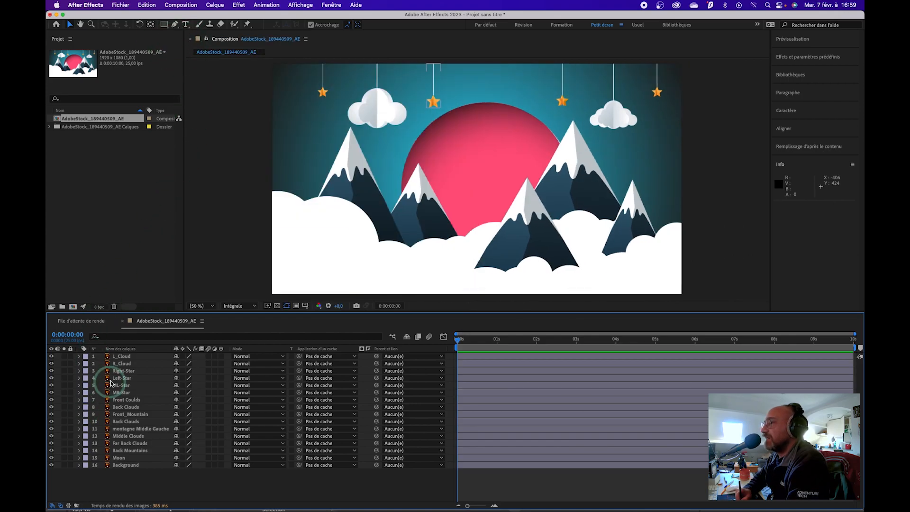
# - Solo the L_Cloud, R_Cloud and Right-Star layers one at a time to check each, switching each solo off again
pyautogui.click(165, 358)
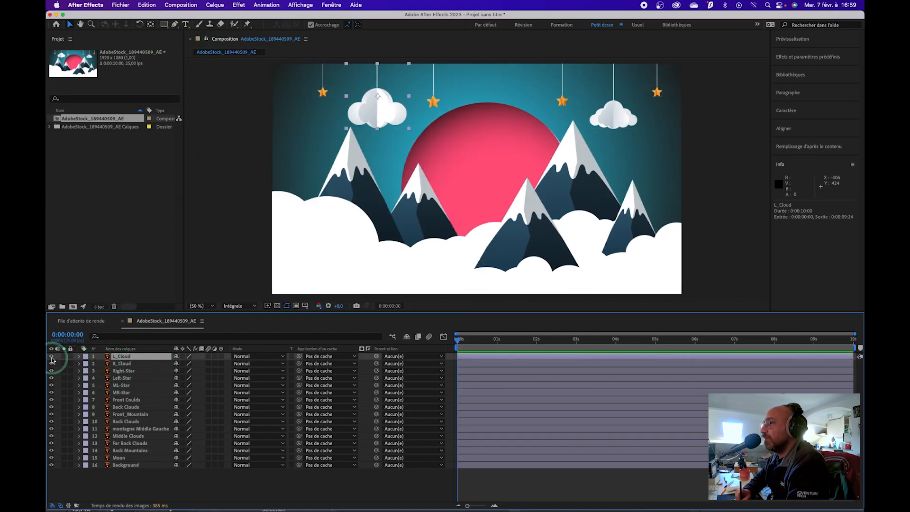
pyautogui.click(64, 357)
pyautogui.click(64, 357)
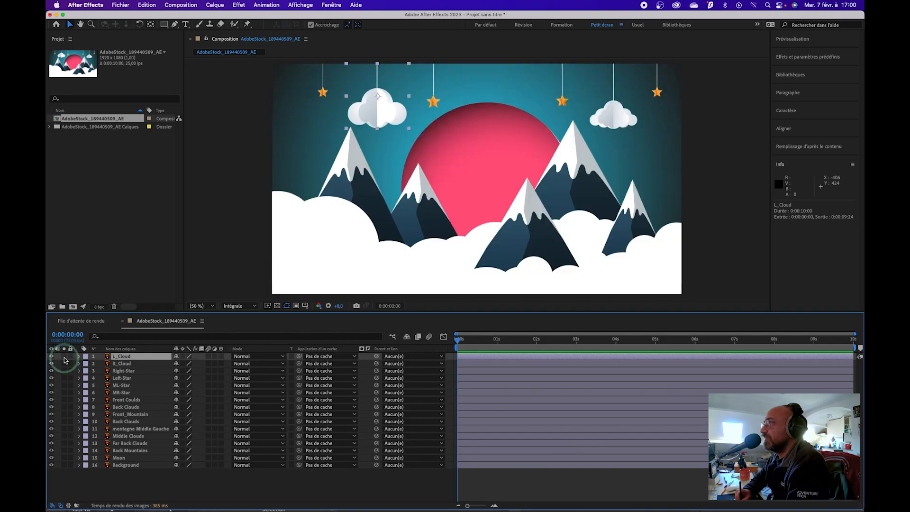
pyautogui.click(65, 363)
pyautogui.click(65, 364)
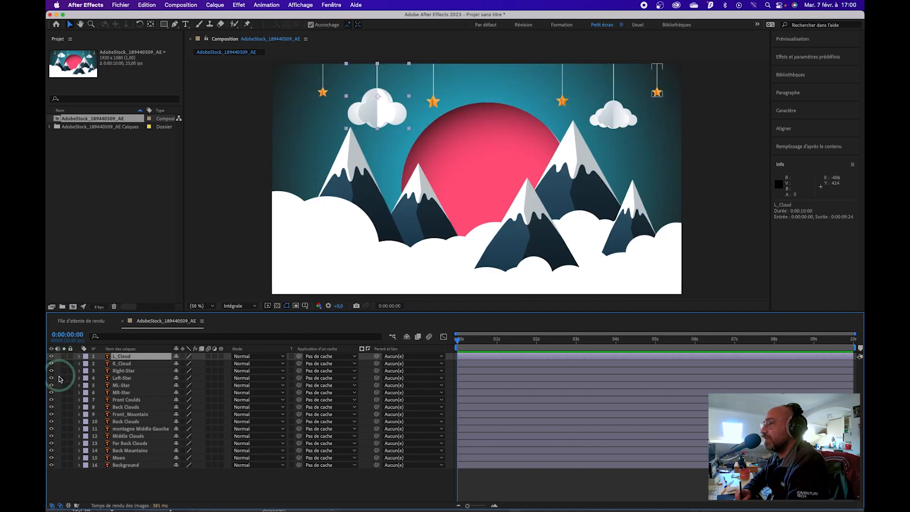
pyautogui.click(65, 370)
pyautogui.click(64, 371)
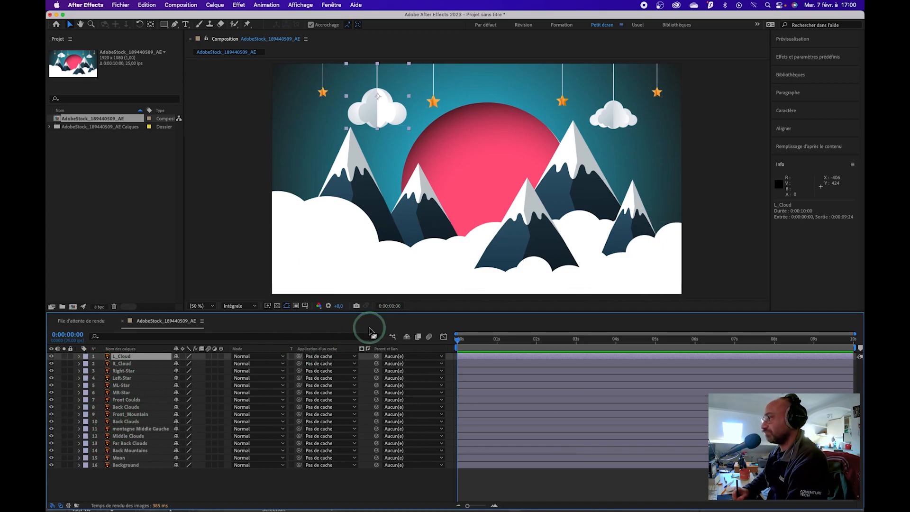
# - Make the timeline taller and expand the Transformer properties of the L_Cloud layer
pyautogui.moveTo(372, 312); pyautogui.dragTo(370, 287)
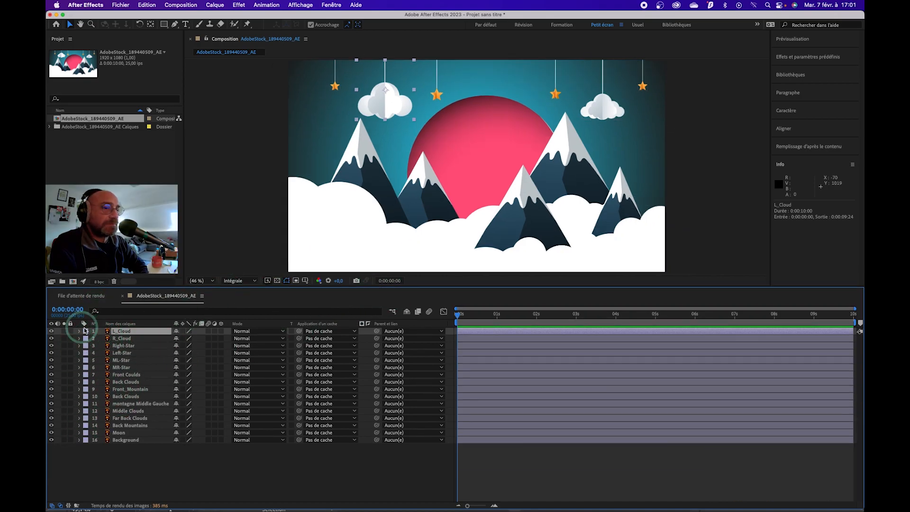
pyautogui.click(384, 109)
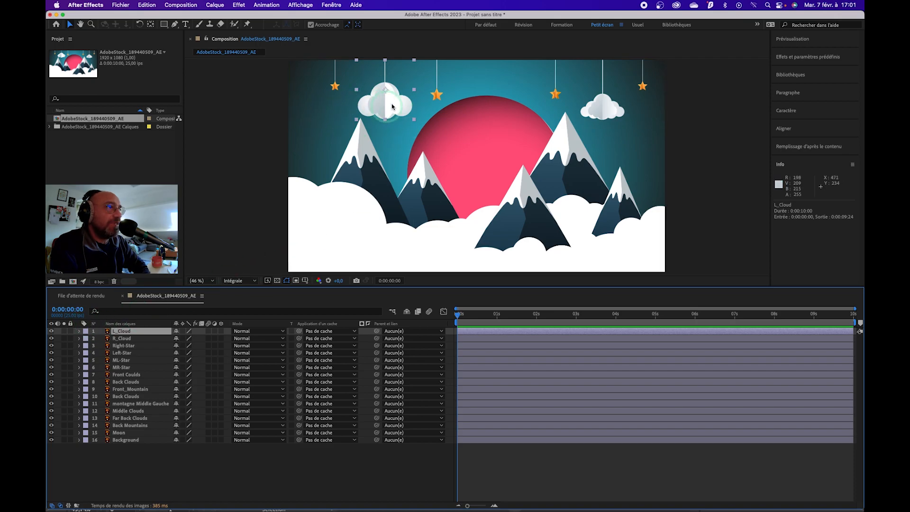
pyautogui.click(79, 332)
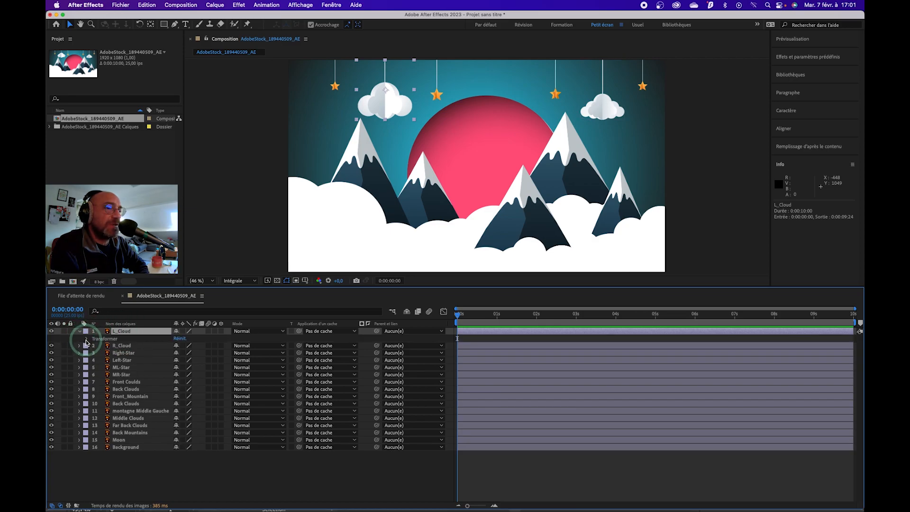
pyautogui.click(86, 339)
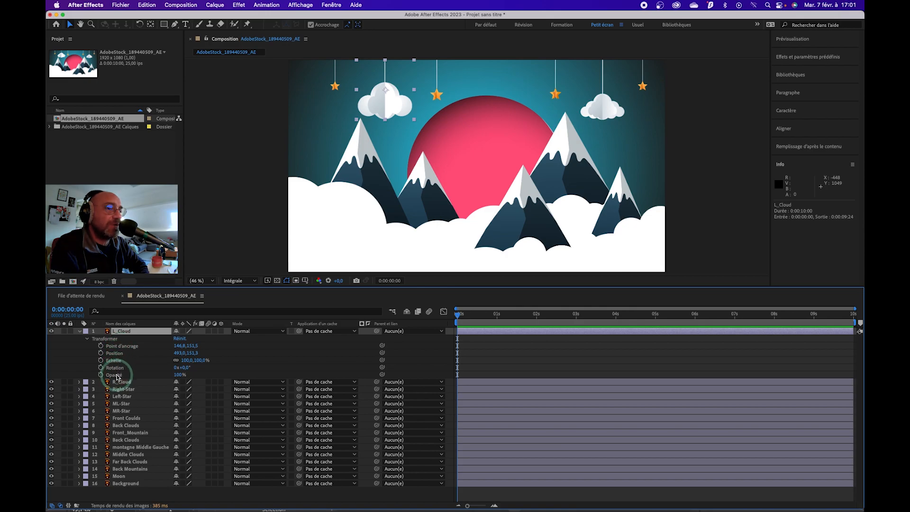
# - Set the L_Cloud layer's horizontal position to 505, try a vertical shift and restore the vertical value
pyautogui.click(124, 346)
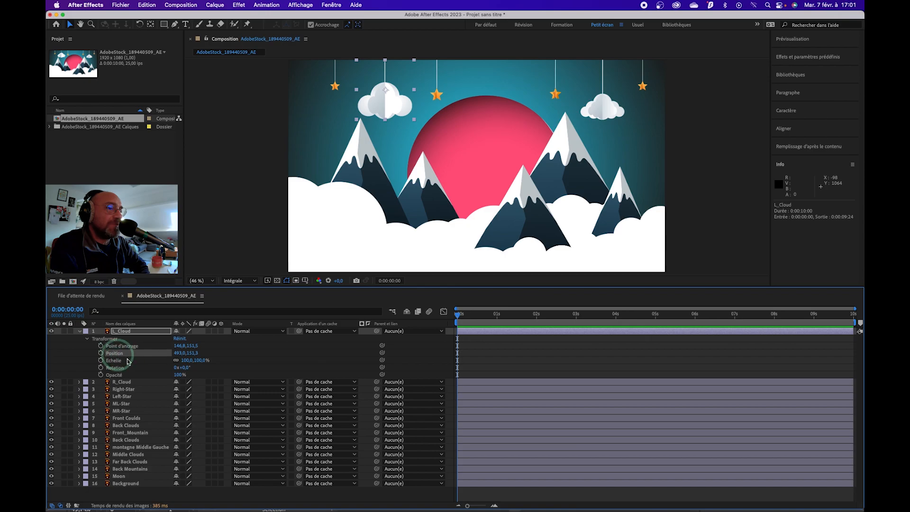
pyautogui.moveTo(179, 353)
pyautogui.mouseDown()
pyautogui.moveTo(220, 350)
pyautogui.moveTo(193, 351)
pyautogui.mouseUp()
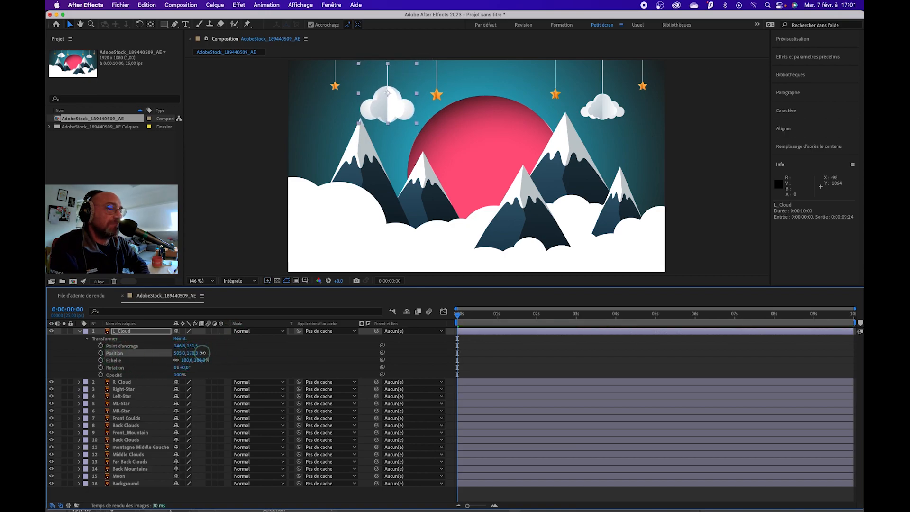
pyautogui.moveTo(196, 356); pyautogui.dragTo(173, 374)
# - Try scaling the L_Cloud layer up proportionally, and undo the scaling
pyautogui.click(186, 361)
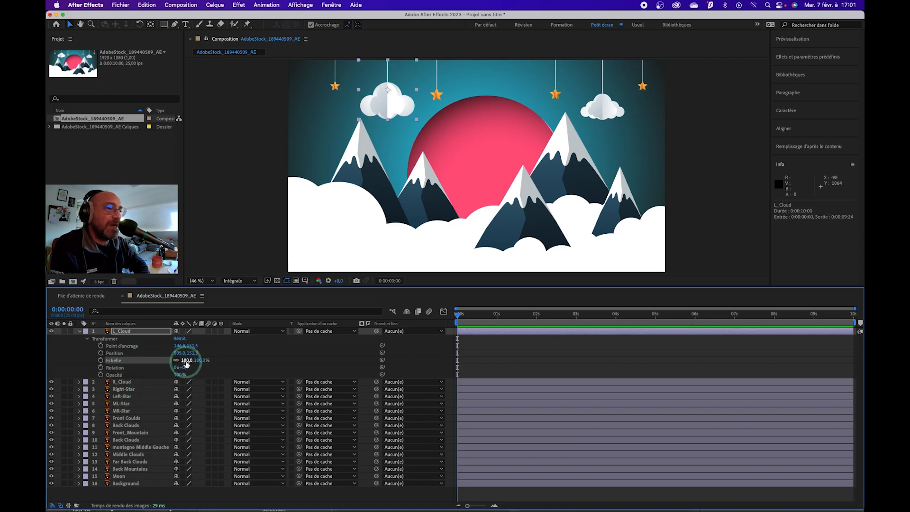
pyautogui.moveTo(187, 361); pyautogui.dragTo(188, 361)
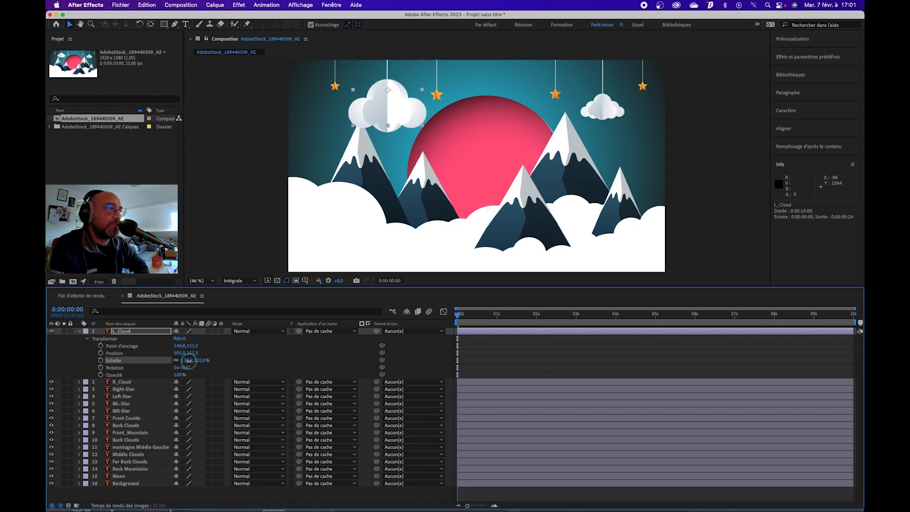
pyautogui.press('super+z')
# - Try rotating the L_Cloud layer to 43°, undo it, and test its opacity, leaving it at 100%
pyautogui.moveTo(187, 368); pyautogui.dragTo(201, 366)
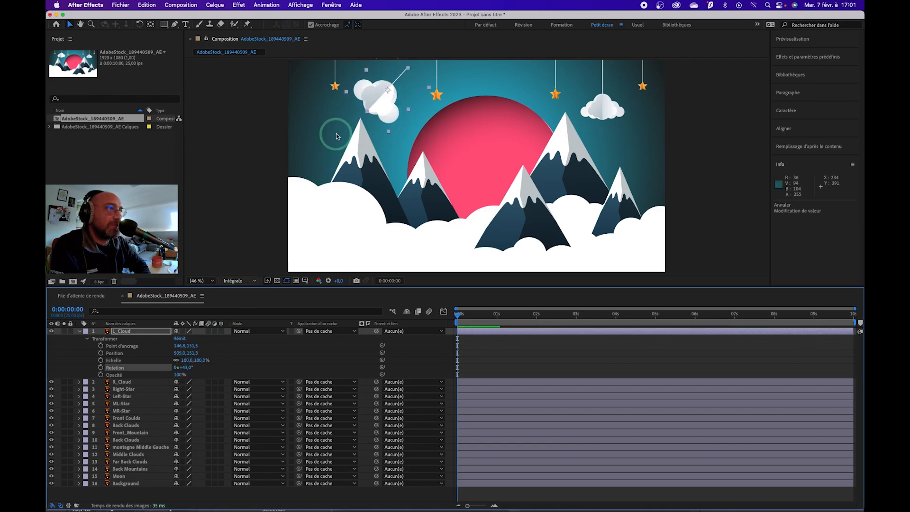
pyautogui.press('super+z')
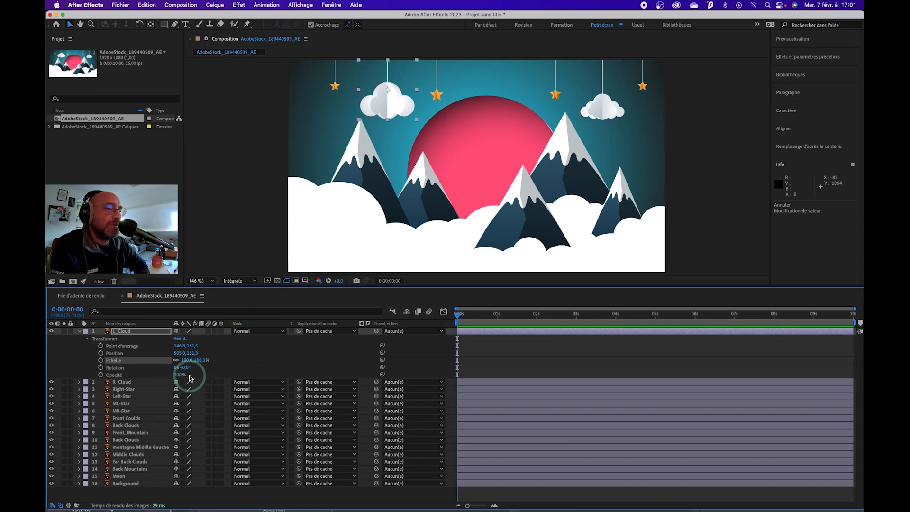
pyautogui.moveTo(180, 375)
pyautogui.mouseDown()
pyautogui.moveTo(171, 375)
pyautogui.moveTo(195, 376)
pyautogui.mouseUp()
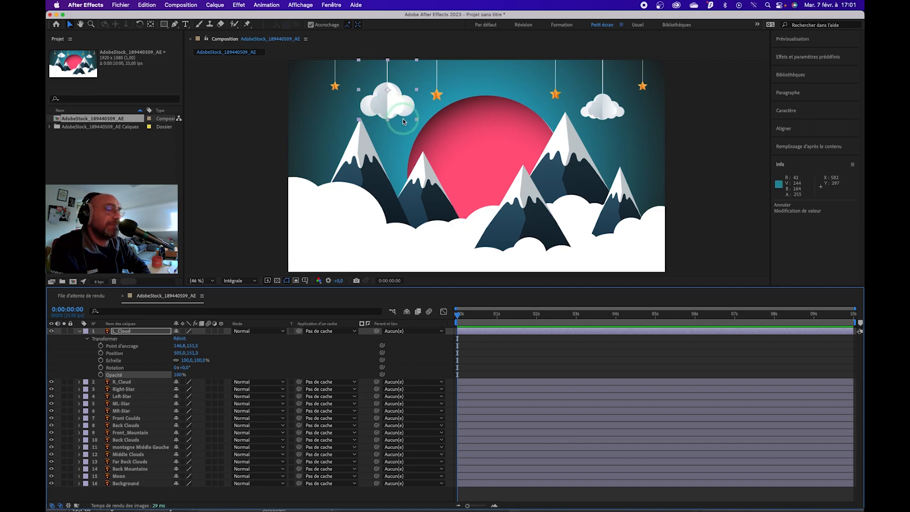
# - Test the L_Cloud layer's rotation about its central anchor point, and undo it
pyautogui.click(115, 367)
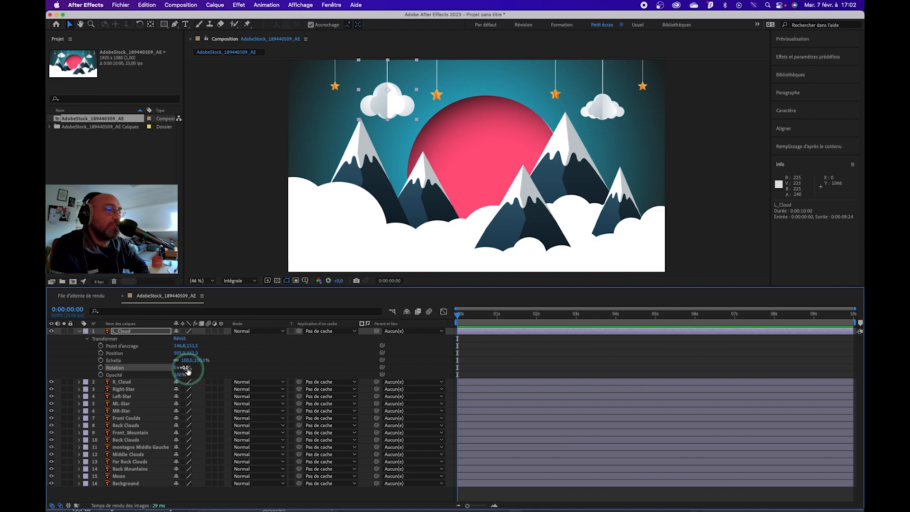
pyautogui.moveTo(189, 368)
pyautogui.mouseDown()
pyautogui.moveTo(168, 370)
pyautogui.moveTo(200, 368)
pyautogui.moveTo(180, 369)
pyautogui.moveTo(193, 374)
pyautogui.mouseUp()
pyautogui.press('super+z')
# - Move the L_Cloud layer's anchor point to the upper end of its hanging string, at about 147, 0
pyautogui.click(388, 98)
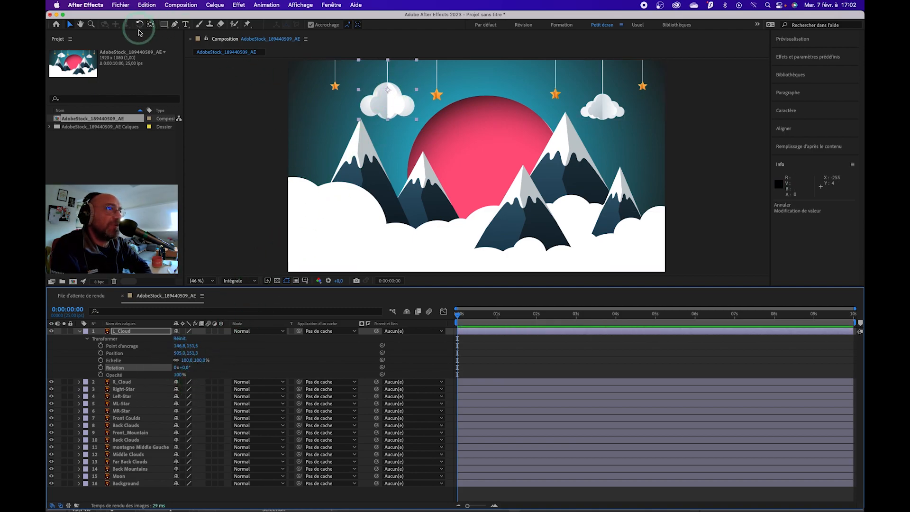
pyautogui.click(152, 25)
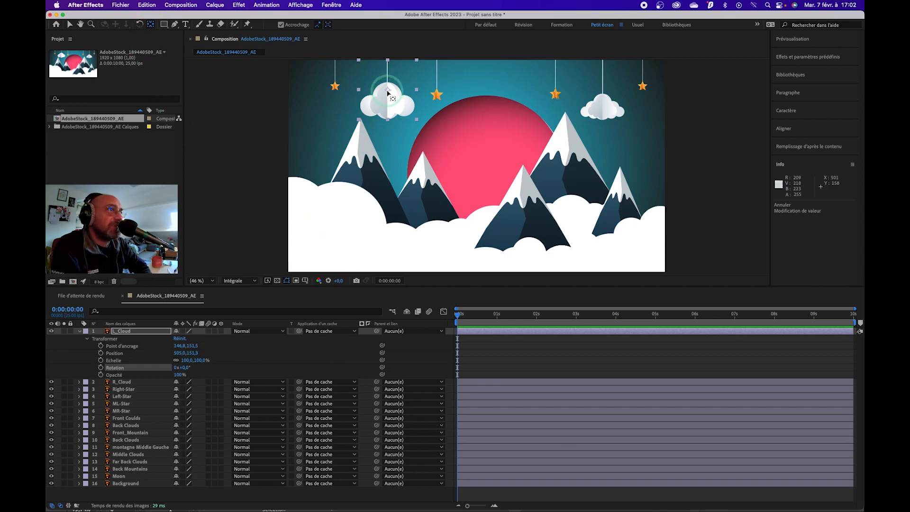
pyautogui.moveTo(388, 91); pyautogui.dragTo(388, 61)
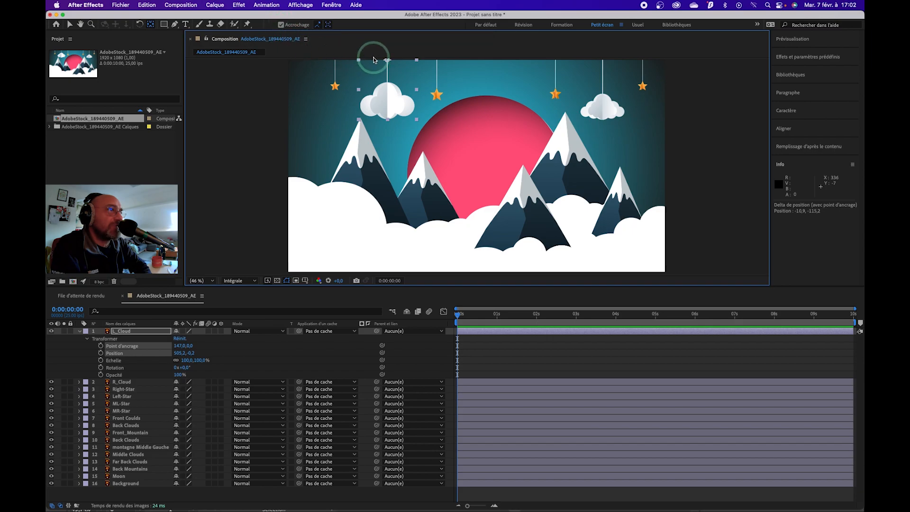
pyautogui.moveTo(387, 60)
pyautogui.mouseDown()
pyautogui.moveTo(359, 60)
pyautogui.moveTo(359, 89)
pyautogui.moveTo(387, 89)
pyautogui.moveTo(387, 60)
pyautogui.mouseUp()
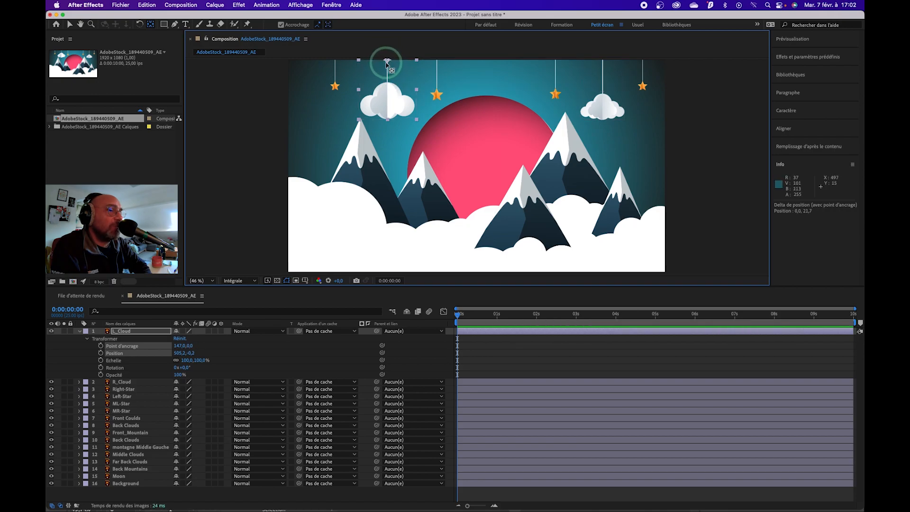
# - Return to the Selection tool, test L_Cloud's swing from the new anchor point with a 4° rotation, and undo it
pyautogui.click(124, 369)
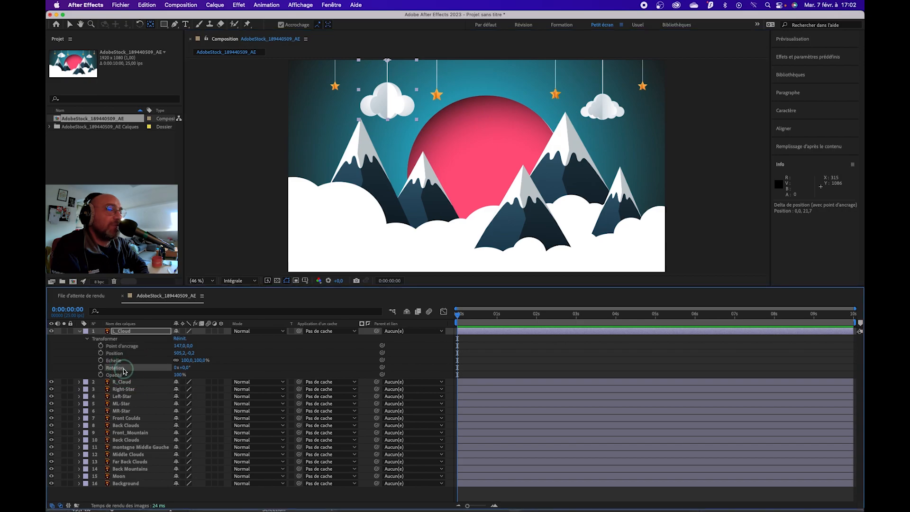
pyautogui.click(71, 24)
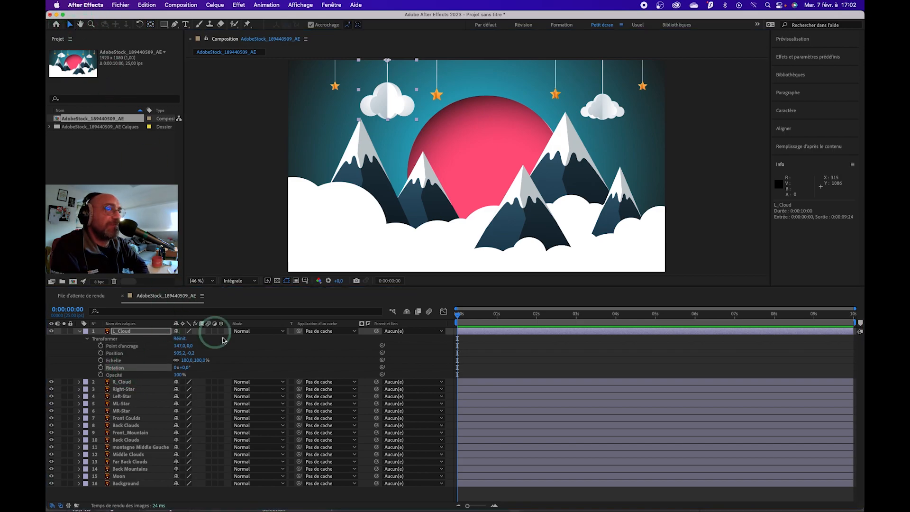
pyautogui.click(189, 371)
pyautogui.moveTo(186, 371)
pyautogui.mouseDown()
pyautogui.moveTo(199, 369)
pyautogui.moveTo(176, 369)
pyautogui.moveTo(191, 370)
pyautogui.mouseUp()
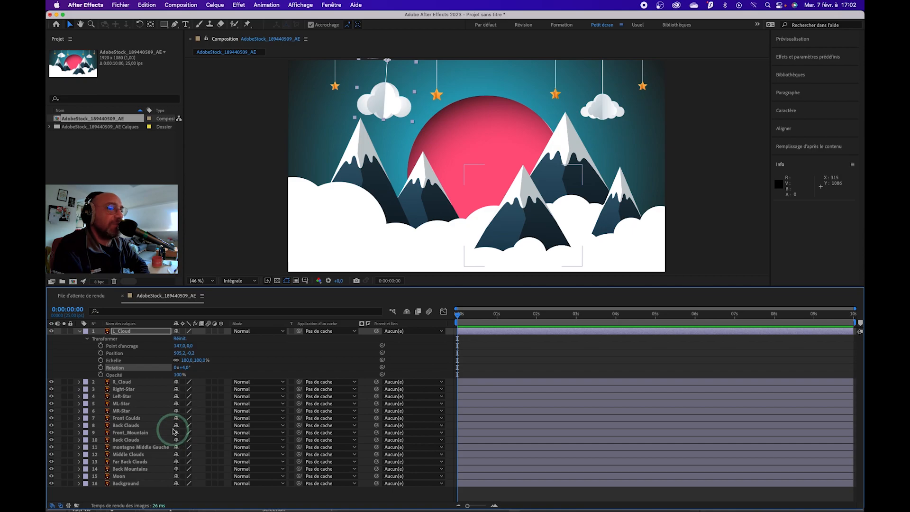
pyautogui.press('super+z')
pyautogui.press('super+z')
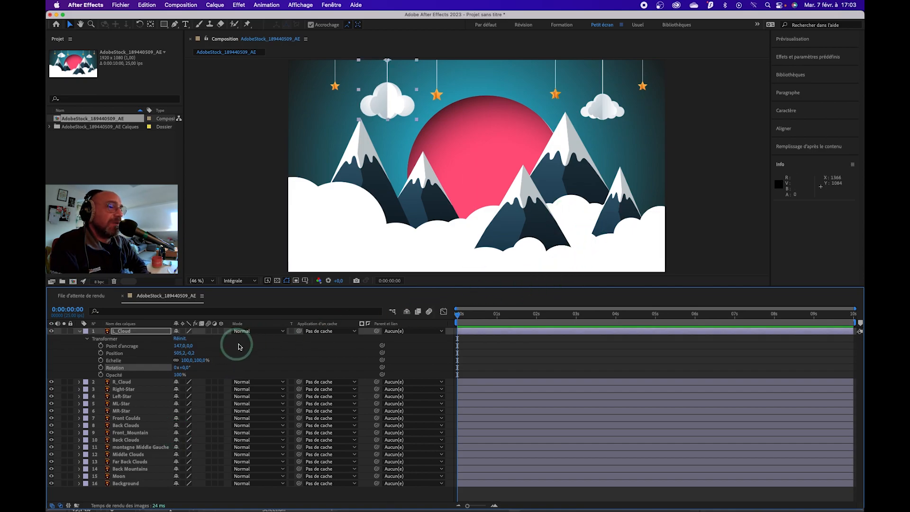
# - Set the L_Cloud layer's rotation to 25° and enable rotation keyframing at 0:00:00:00
pyautogui.click(185, 368)
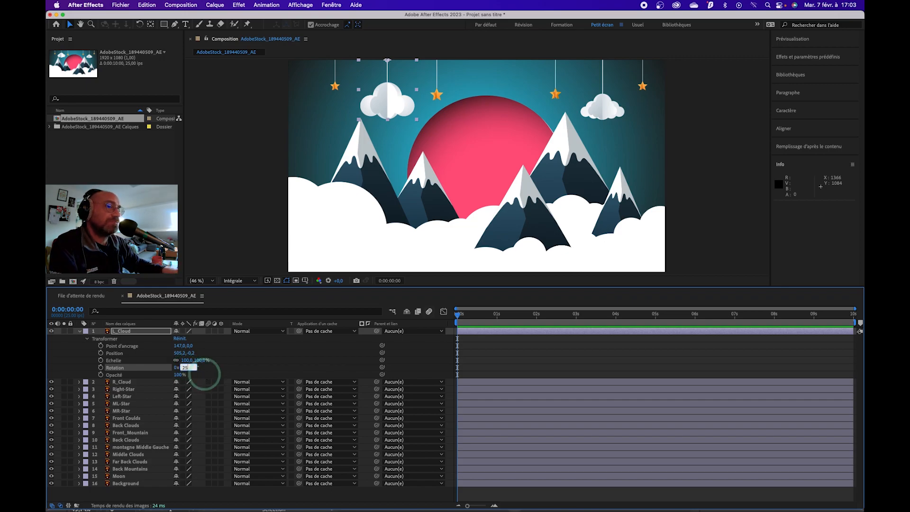
pyautogui.press('Return')
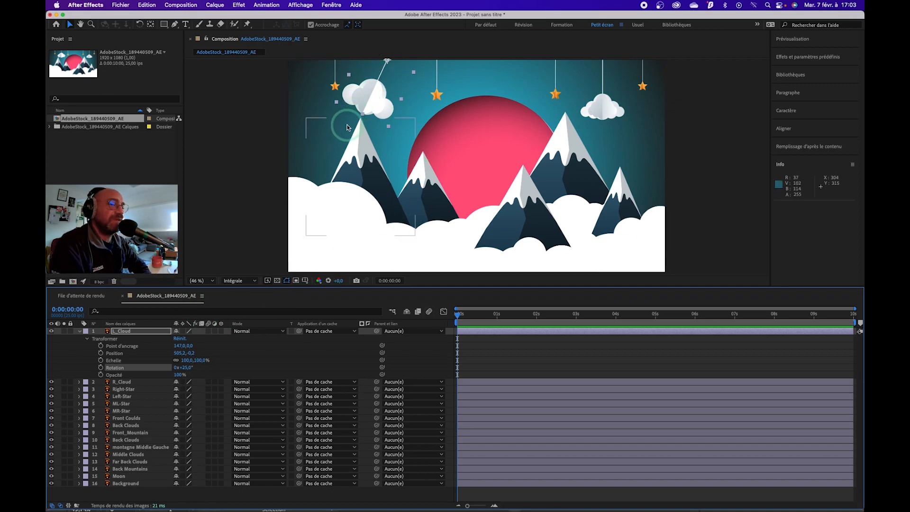
pyautogui.click(101, 368)
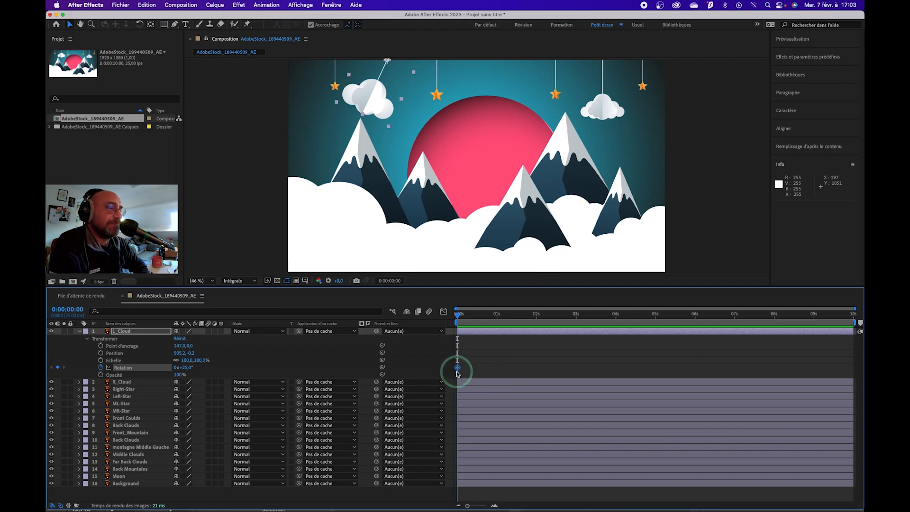
# - Set a -25° rotation keyframe on the L_Cloud layer at 0:00:01:00
pyautogui.click(460, 317)
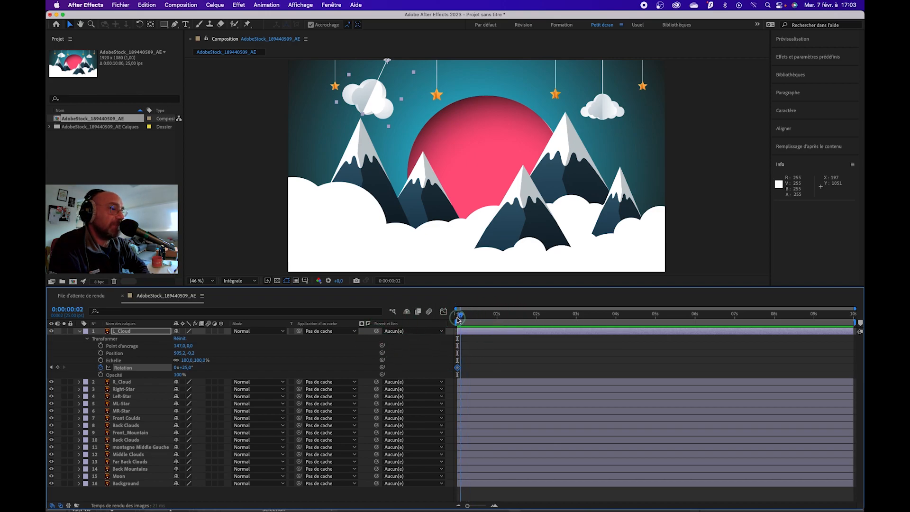
pyautogui.click(458, 316)
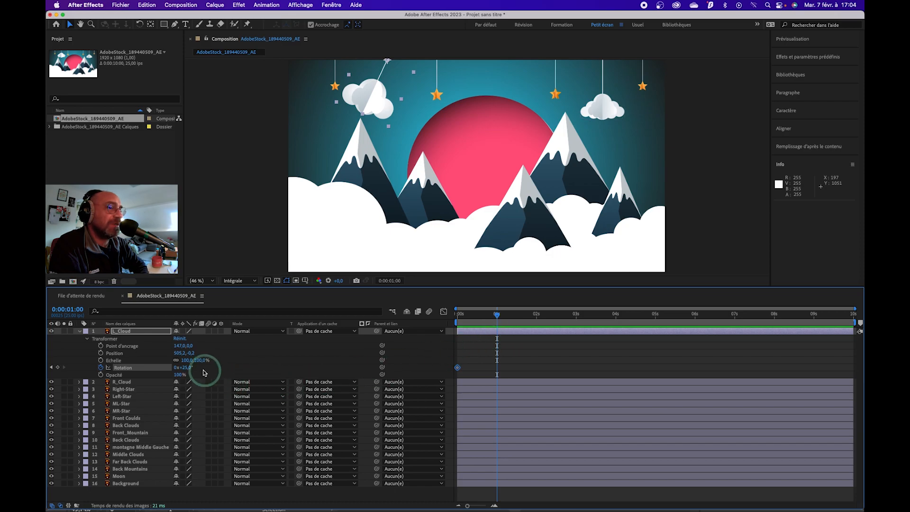
pyautogui.moveTo(188, 367); pyautogui.dragTo(183, 368)
pyautogui.moveTo(178, 367); pyautogui.dragTo(169, 368)
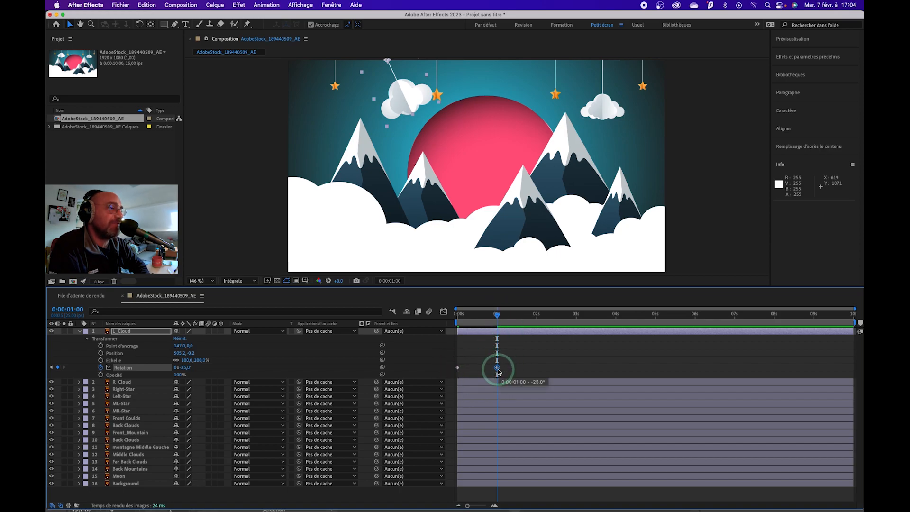
# - Set a 25° rotation keyframe on the L_Cloud layer at 0:00:01:24 to bring the cloud back
pyautogui.moveTo(496, 315)
pyautogui.mouseDown()
pyautogui.moveTo(454, 324)
pyautogui.moveTo(490, 317)
pyautogui.moveTo(461, 325)
pyautogui.moveTo(492, 325)
pyautogui.mouseUp()
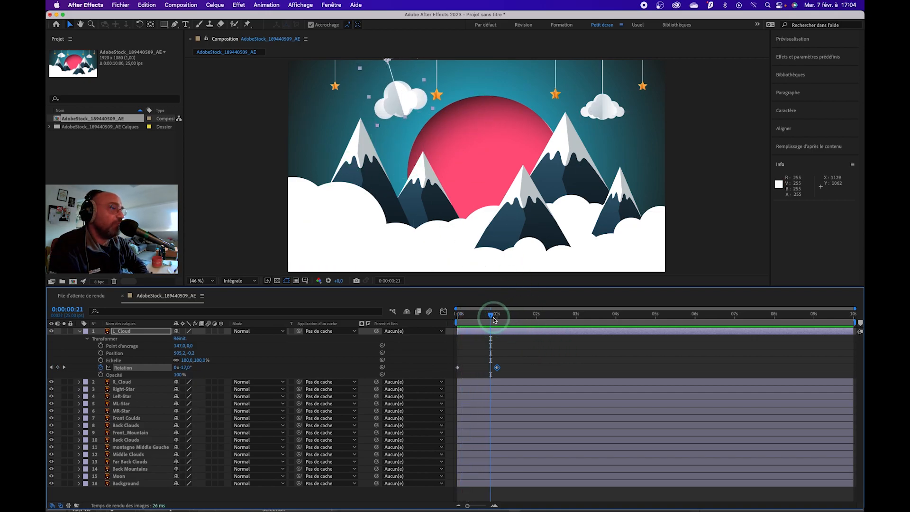
pyautogui.moveTo(492, 317); pyautogui.dragTo(503, 320)
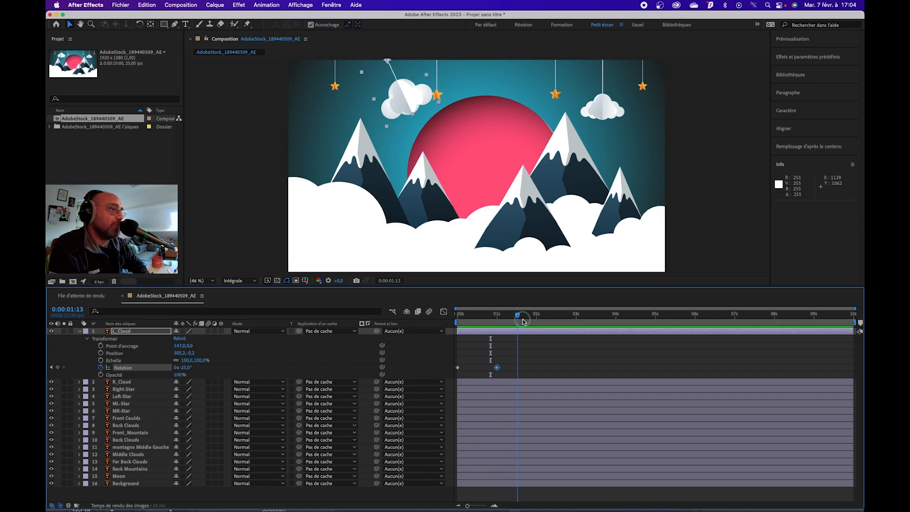
pyautogui.moveTo(535, 321); pyautogui.dragTo(535, 371)
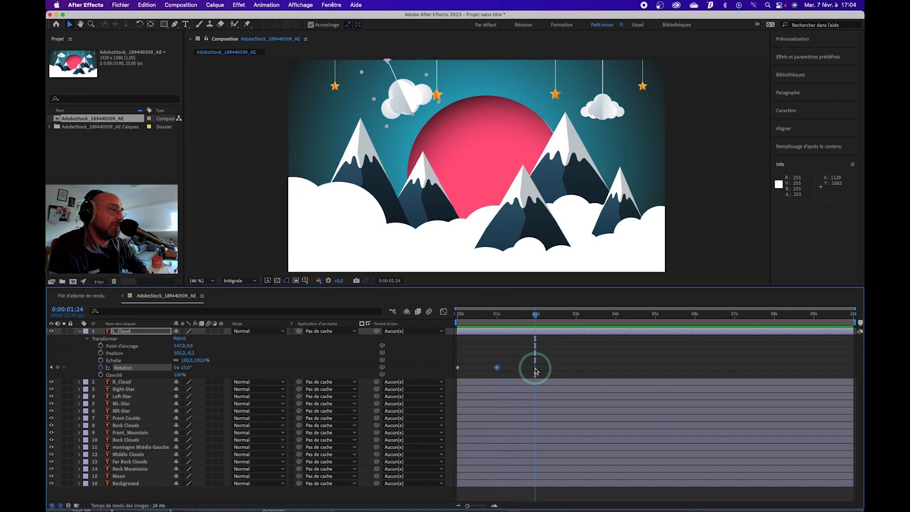
pyautogui.click(186, 368)
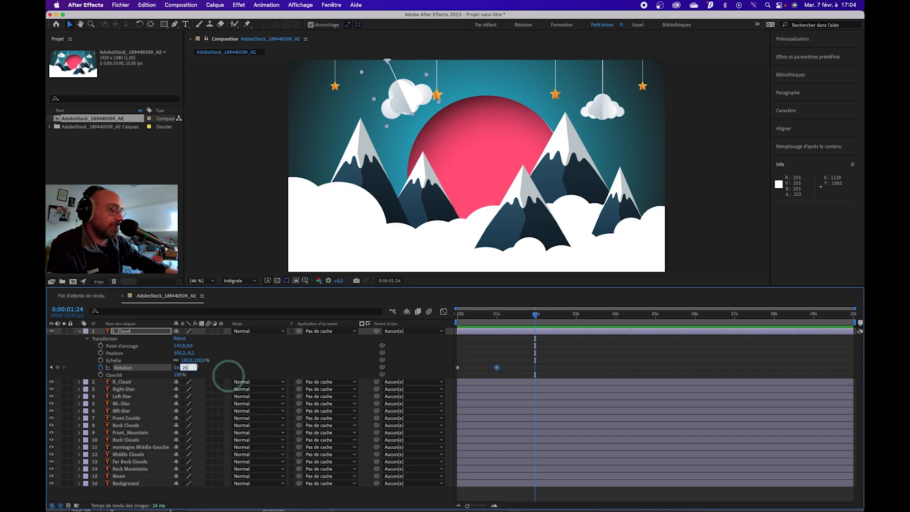
pyautogui.press('Return')
pyautogui.click(603, 331)
pyautogui.click(566, 329)
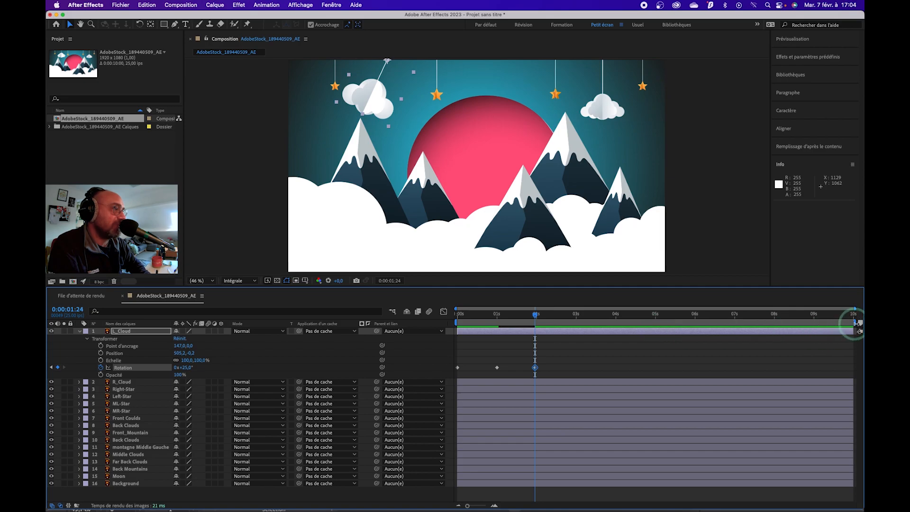
# - Shorten the work area to end at 0:00:02:08 and preview L_Cloud's single swing
pyautogui.moveTo(855, 322); pyautogui.dragTo(555, 327)
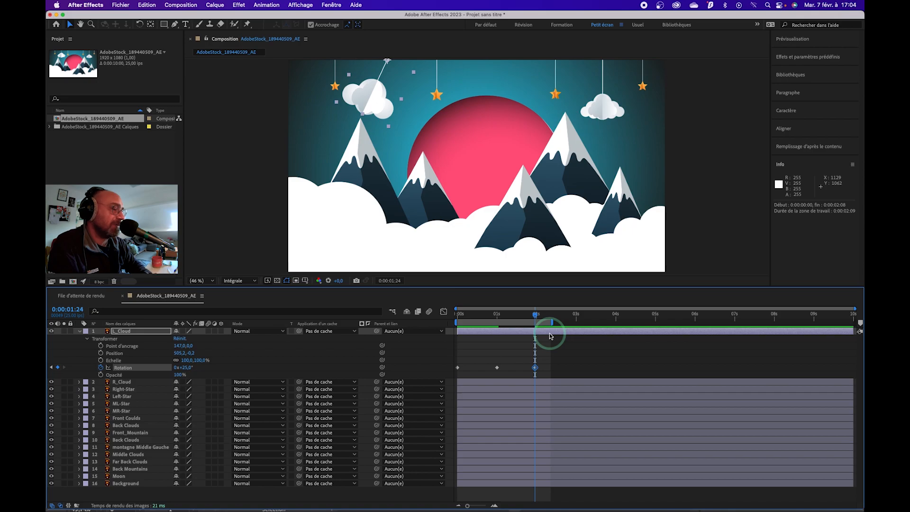
pyautogui.press('space')
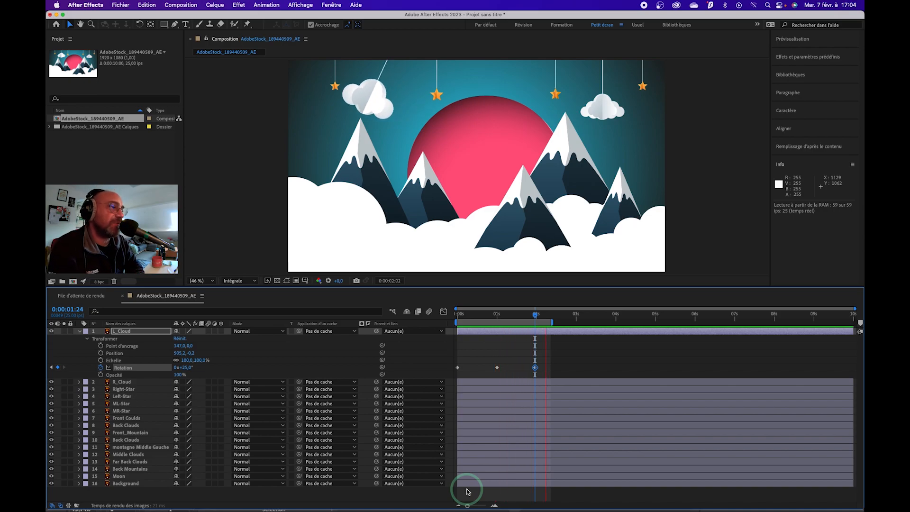
pyautogui.click(501, 320)
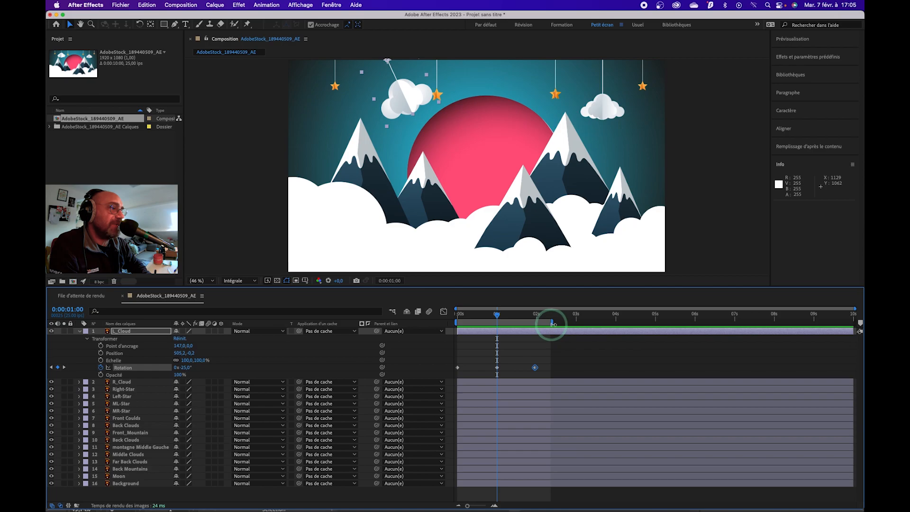
# - Extend the work area back to the composition's end at 0:00:09:24 and preview the full duration
pyautogui.moveTo(553, 322); pyautogui.dragTo(855, 323)
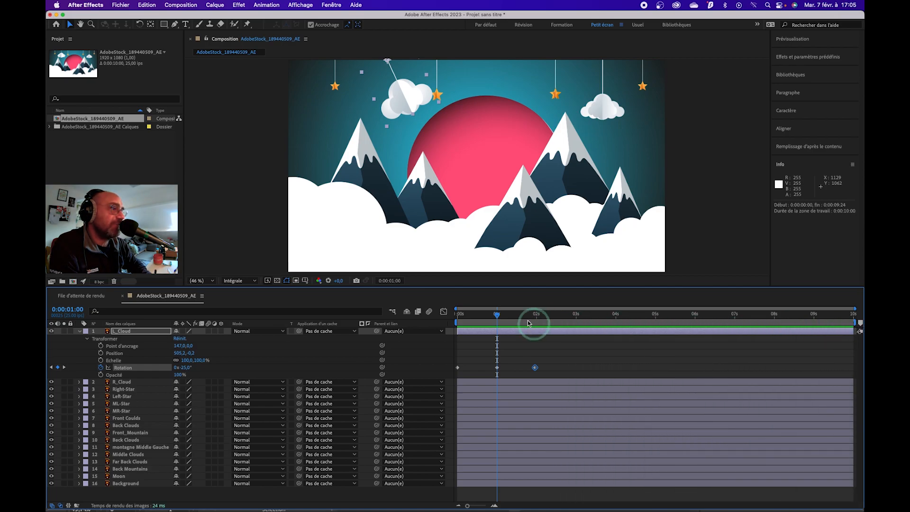
pyautogui.press('space')
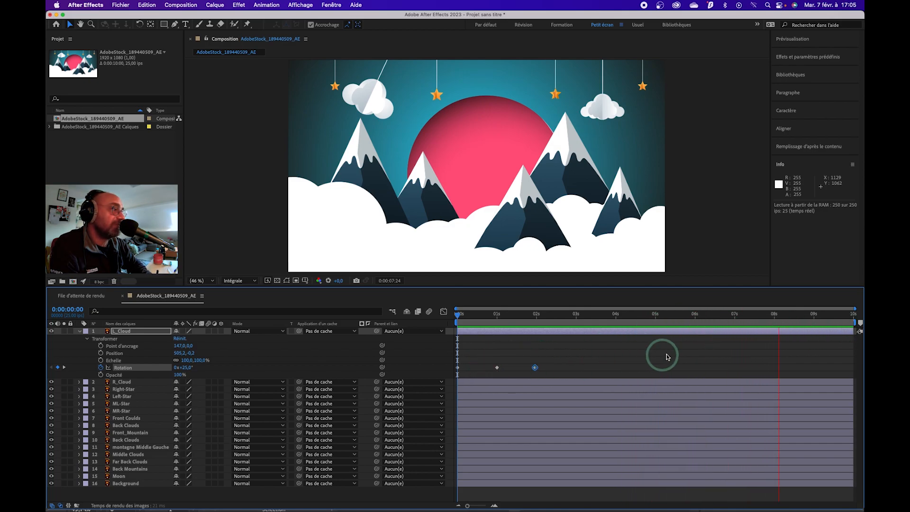
pyautogui.press('space')
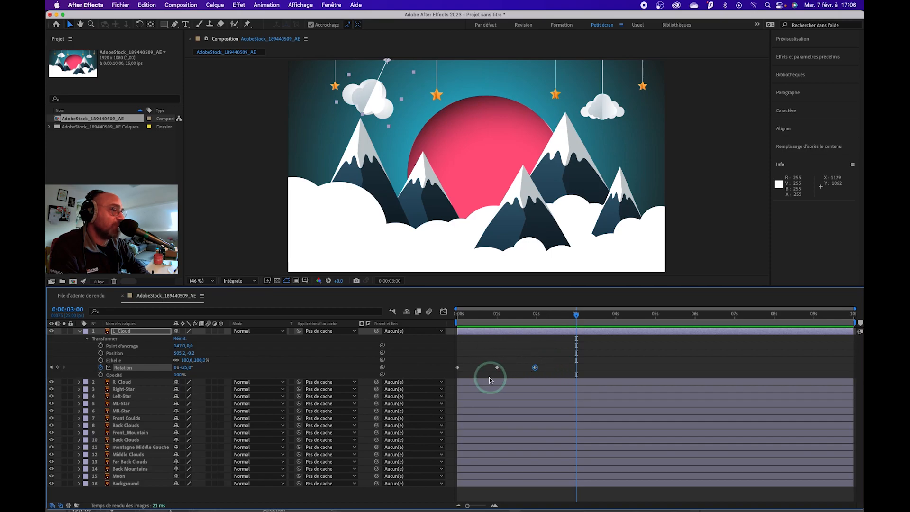
# - Copy L_Cloud's rotation keyframes at 0:00:01:00 and 0:00:01:24 and paste them at 0:00:02:23
pyautogui.moveTo(472, 321); pyautogui.dragTo(457, 315)
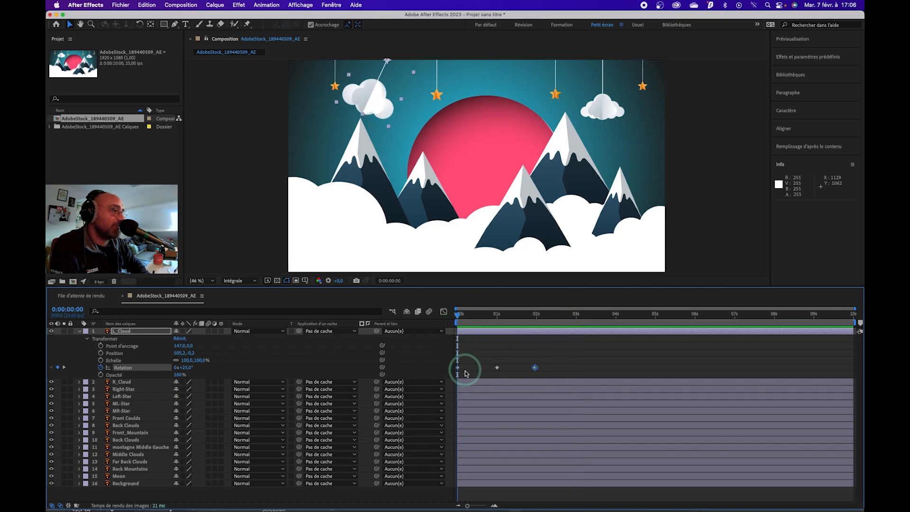
pyautogui.moveTo(461, 315); pyautogui.dragTo(536, 327)
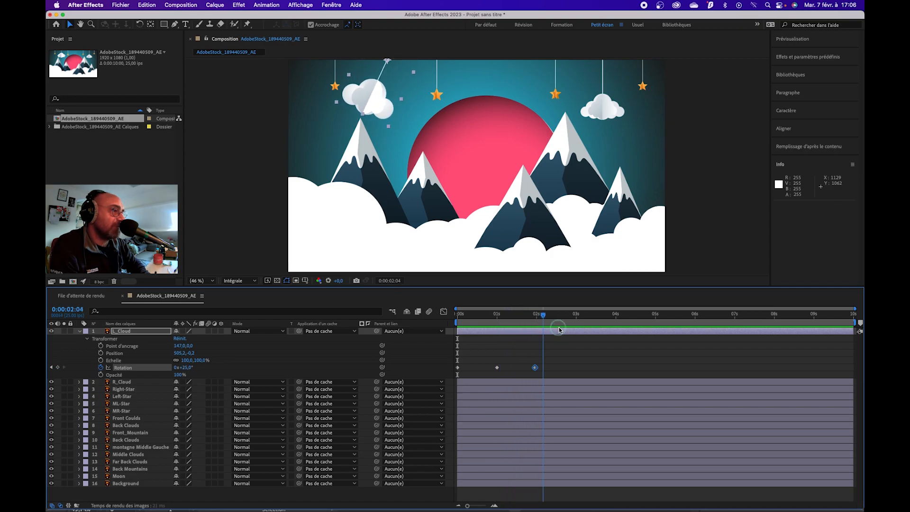
pyautogui.moveTo(576, 328); pyautogui.dragTo(589, 314)
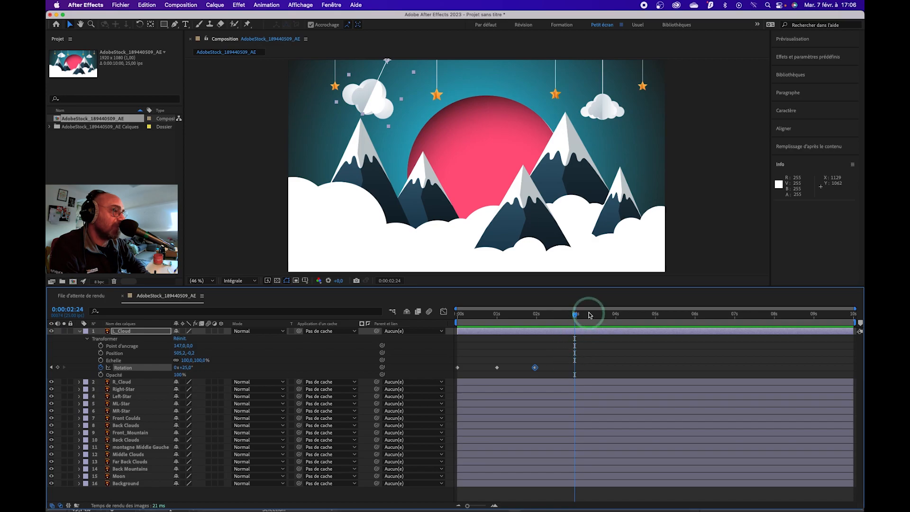
pyautogui.moveTo(575, 318); pyautogui.dragTo(573, 316)
pyautogui.moveTo(548, 358); pyautogui.dragTo(503, 383)
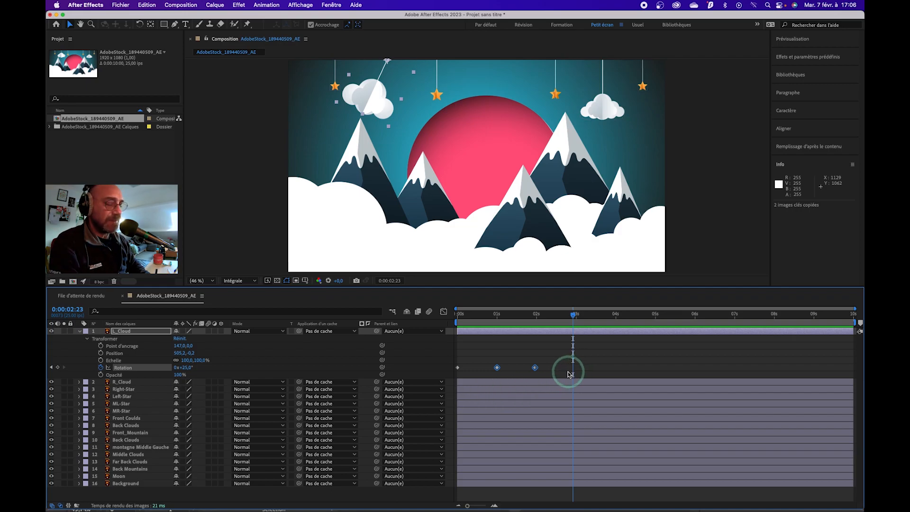
pyautogui.press('super+v')
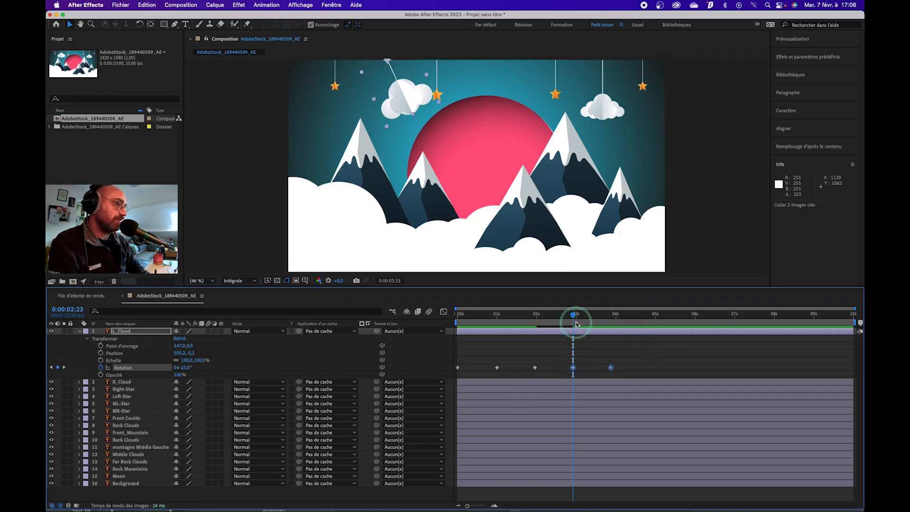
# - Paste the copied rotation keyframe pair on L_Cloud at 0:00:04:24, about 0:00:07:00, and 0:00:08:24
pyautogui.moveTo(574, 318); pyautogui.dragTo(615, 317)
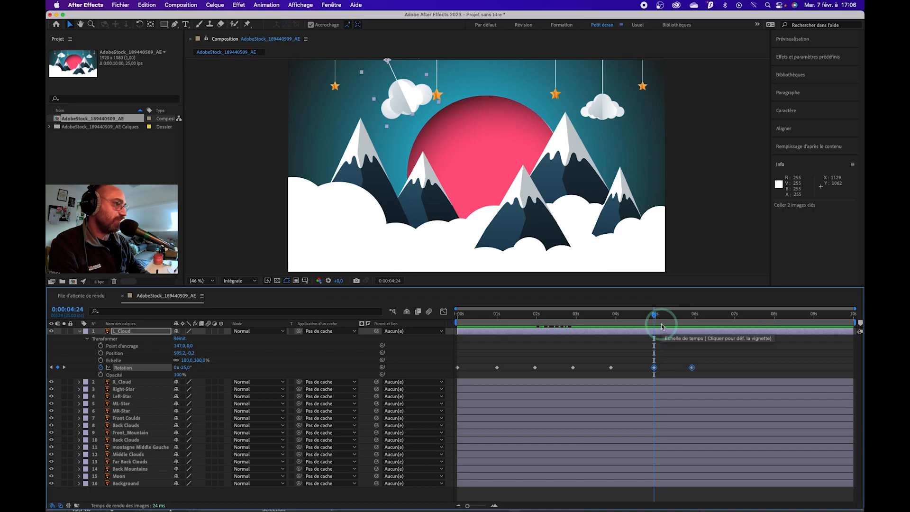
pyautogui.press('super+v')
pyautogui.moveTo(654, 317); pyautogui.dragTo(713, 323)
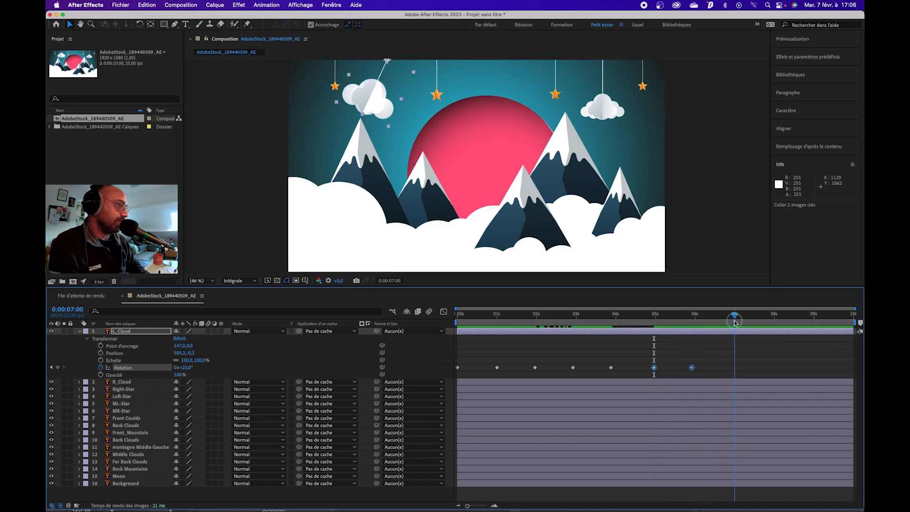
pyautogui.press('super+v')
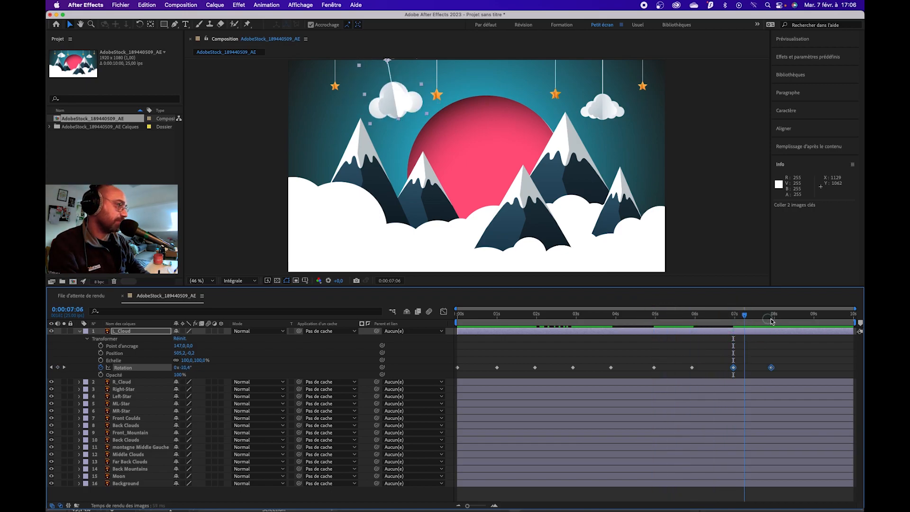
pyautogui.press('super+v')
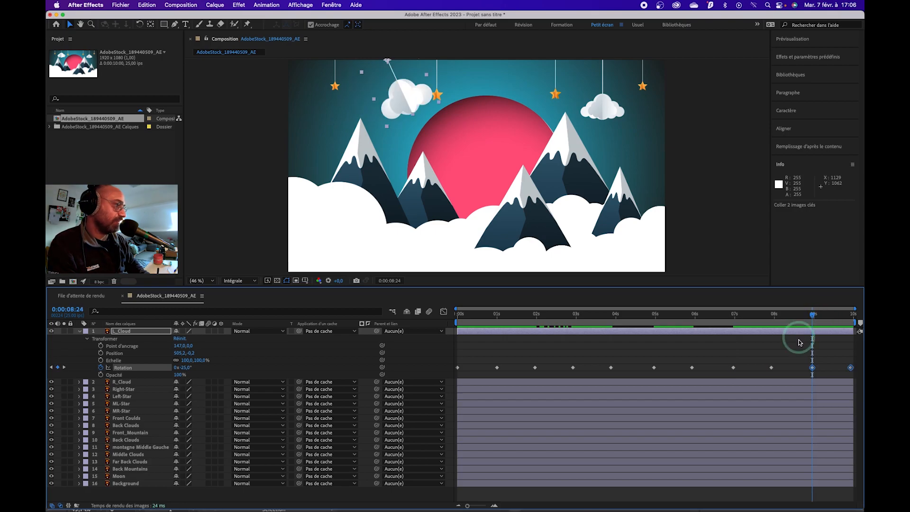
# - Preview L_Cloud's repeated swing over the whole composition and return the playhead to 0:00:01:12
pyautogui.press('space')
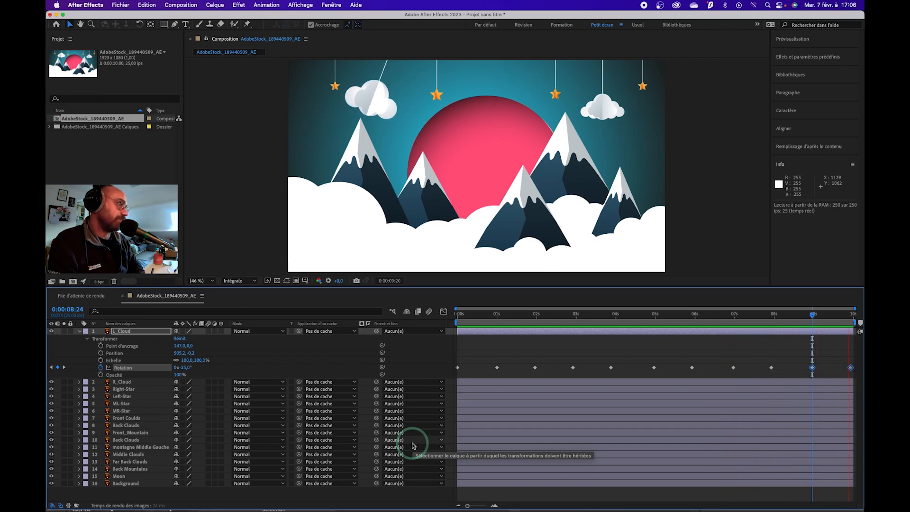
pyautogui.press('space')
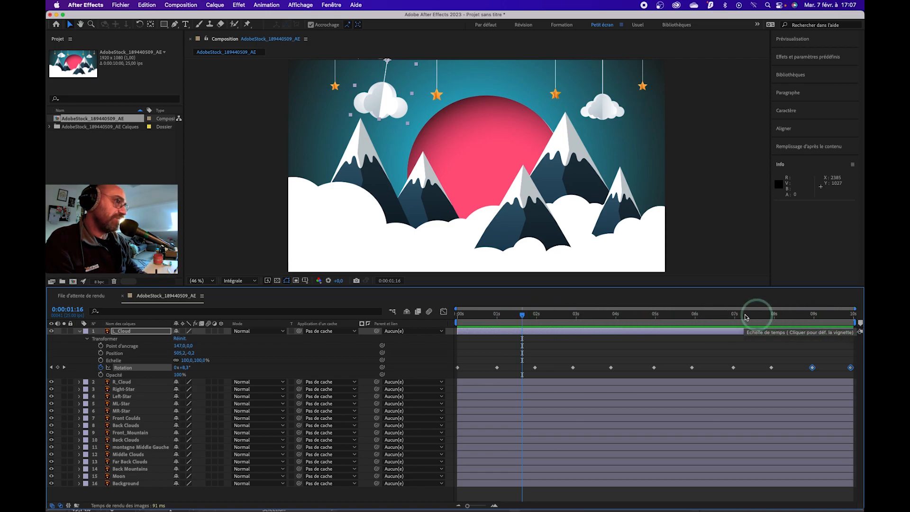
pyautogui.click(516, 315)
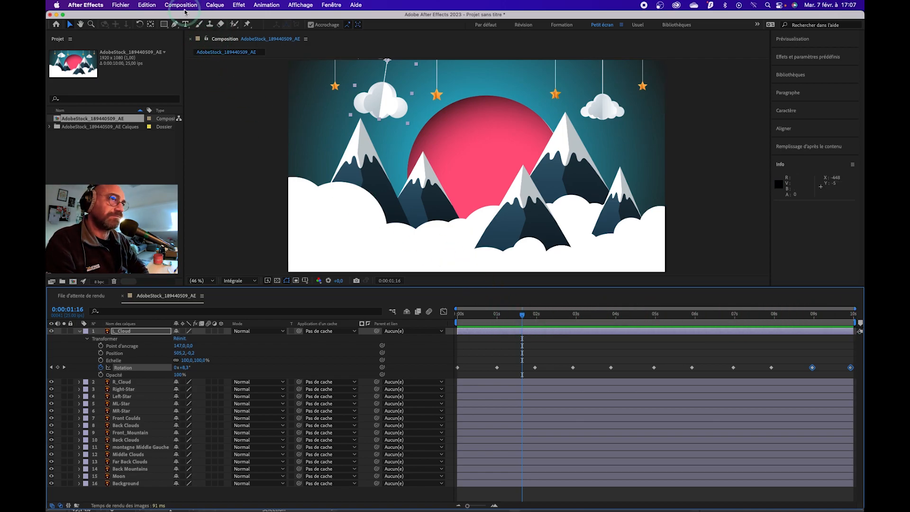
# - Review the frame rate and duration in the AdobeStock_189440509_AE composition's settings, keeping them as they are
pyautogui.click(105, 130)
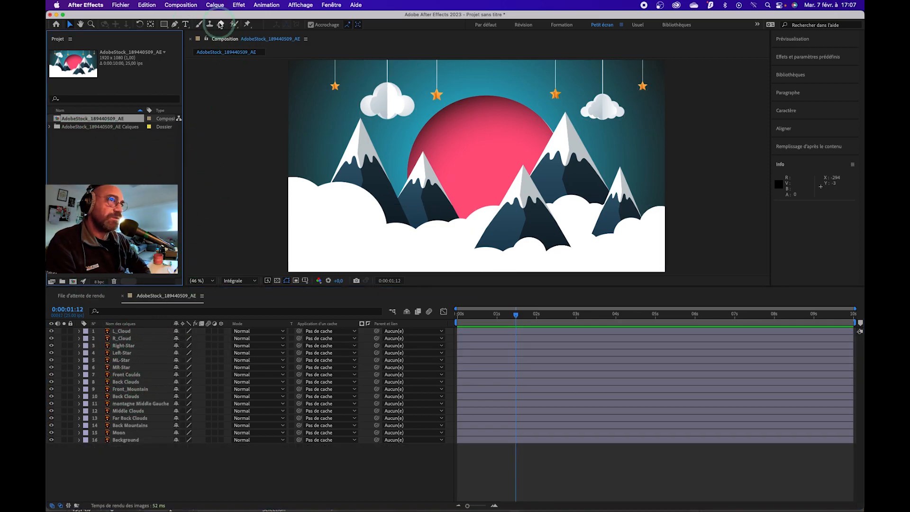
pyautogui.click(191, 7)
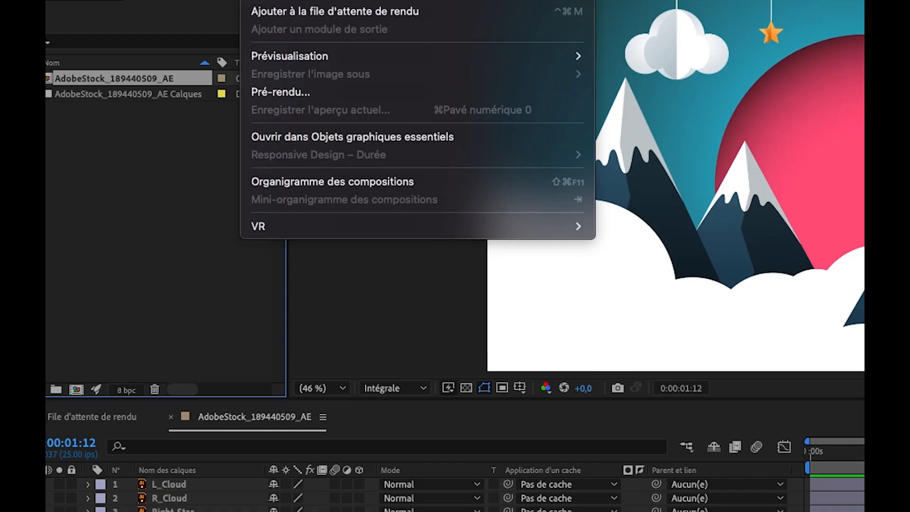
pyautogui.click(170, 81)
pyautogui.press('super+k')
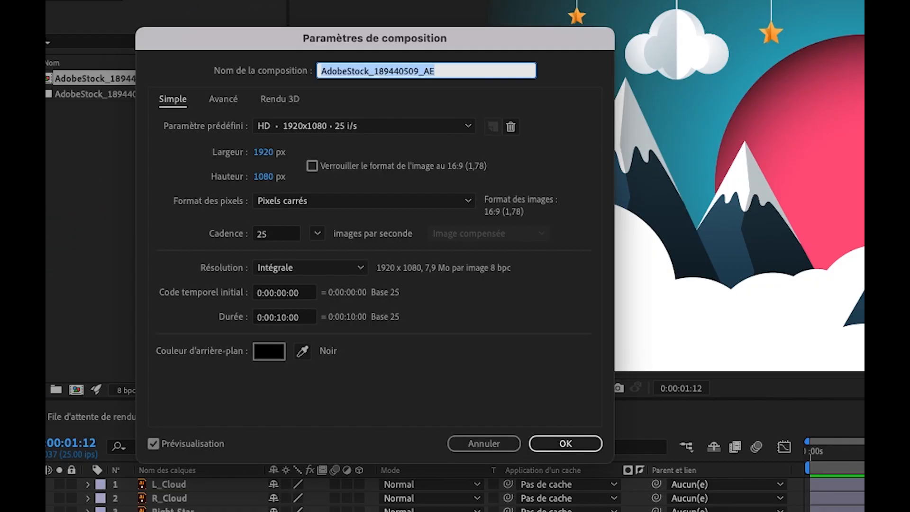
pyautogui.moveTo(403, 40); pyautogui.dragTo(435, 39)
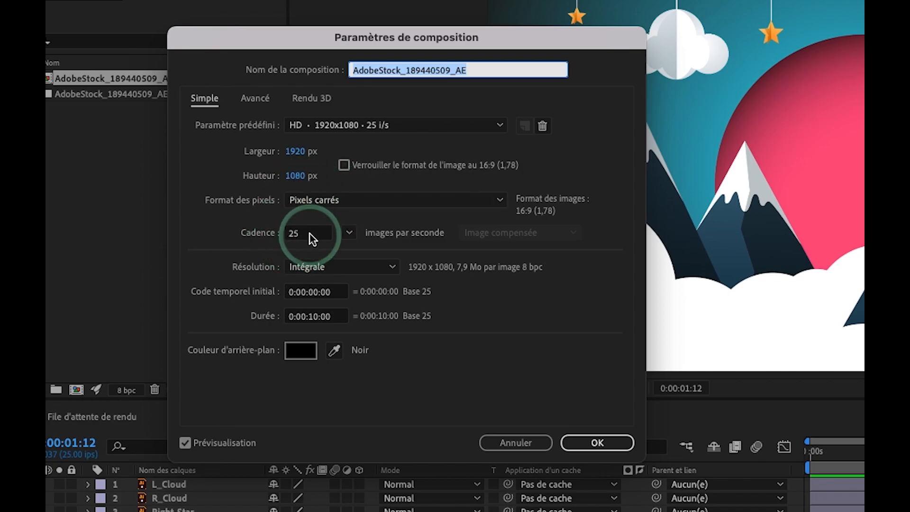
pyautogui.click(313, 318)
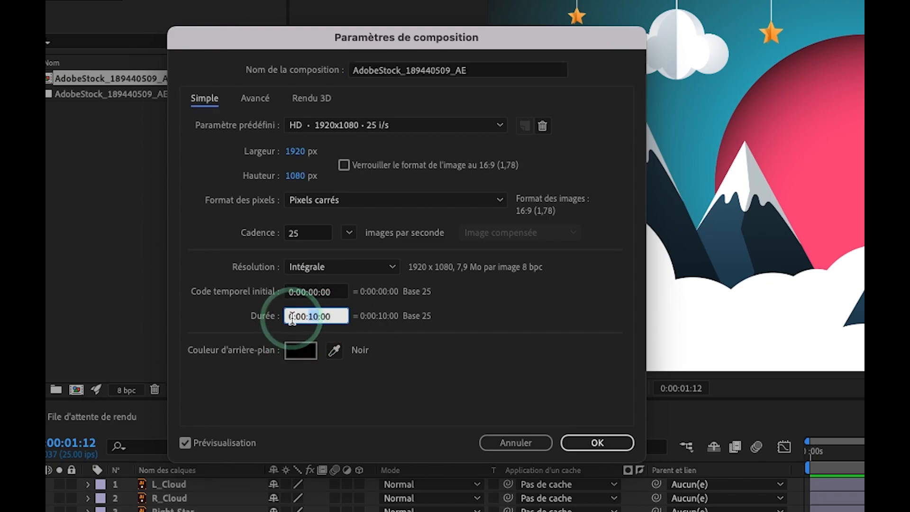
pyautogui.click(312, 319)
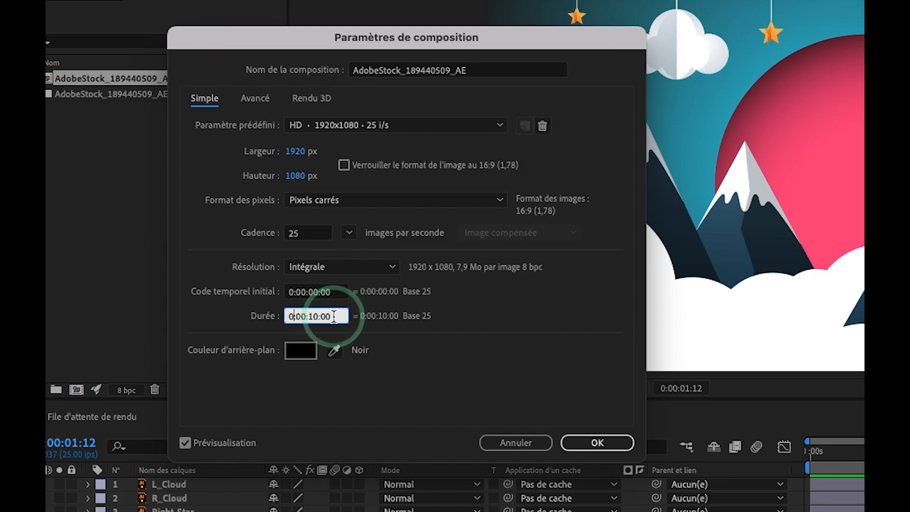
pyautogui.click(604, 447)
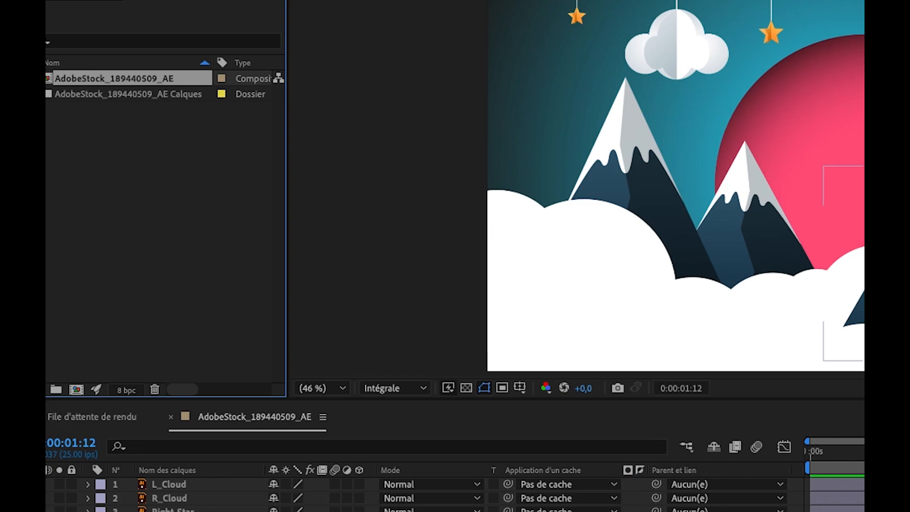
# - Select the L_Cloud layer, expand its Transform properties, and play the cloud's swing from 0:00:01:12
pyautogui.click(184, 485)
pyautogui.click(88, 484)
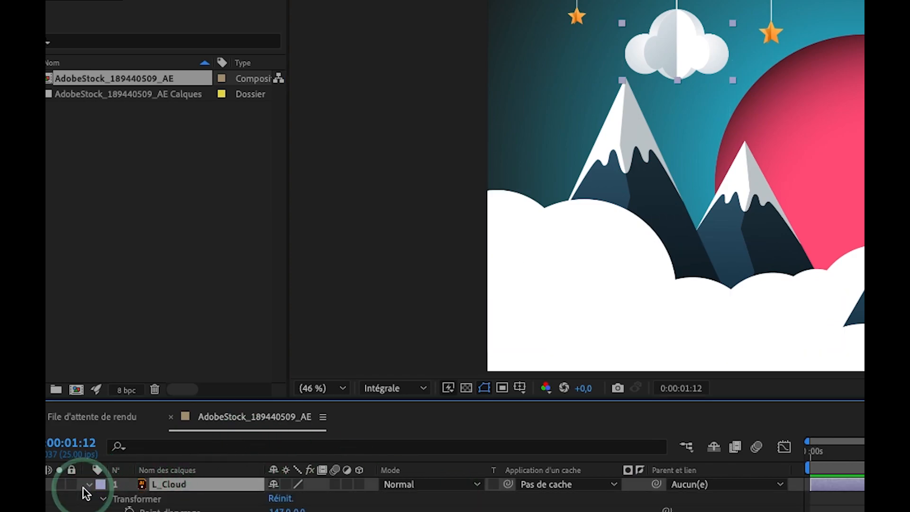
pyautogui.press('space')
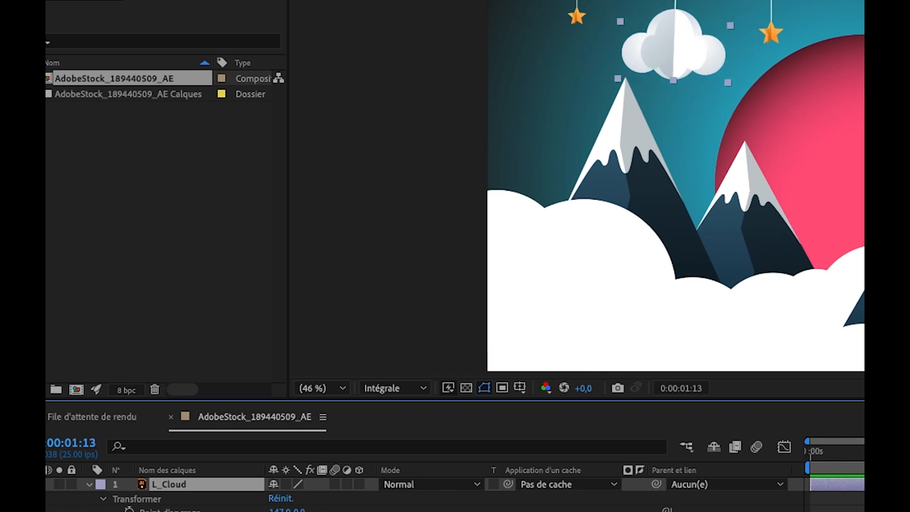
# - Play back the composition several times to examine L_Cloud's repeated swing
pyautogui.press('space')
pyautogui.press('space')
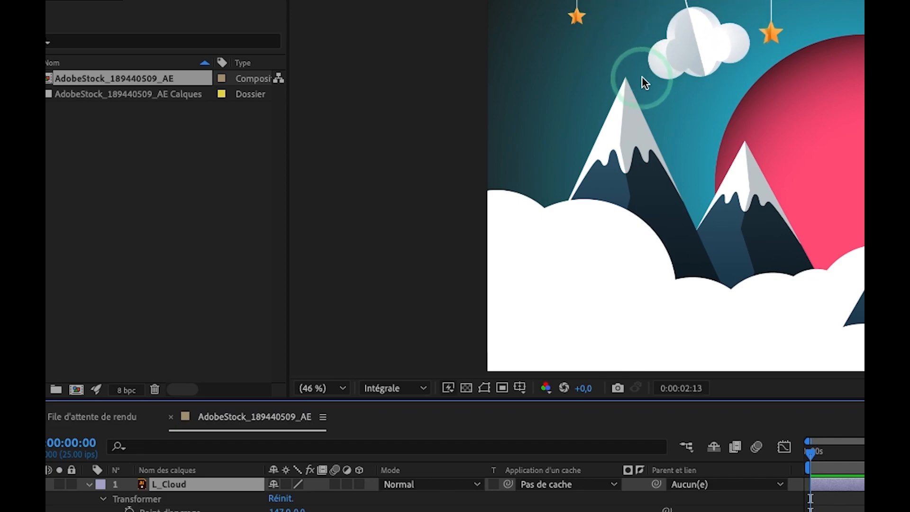
pyautogui.click(630, 119)
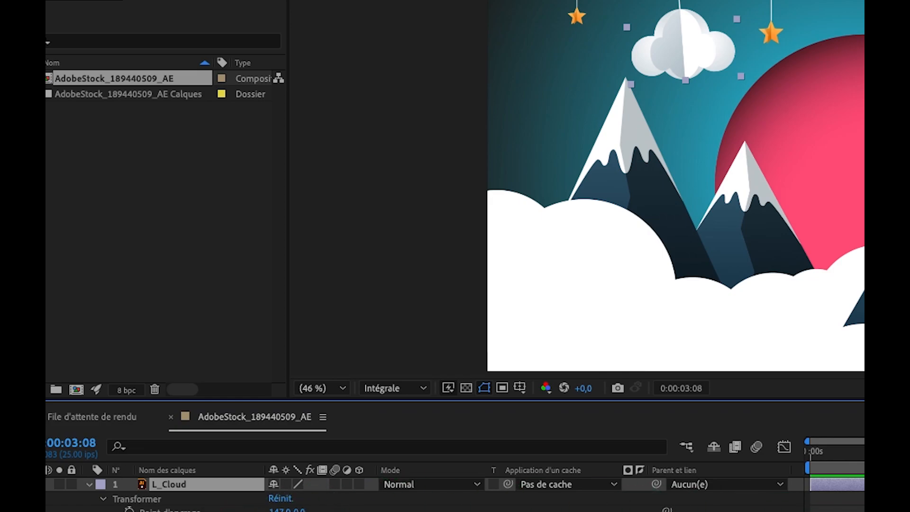
pyautogui.press('Return')
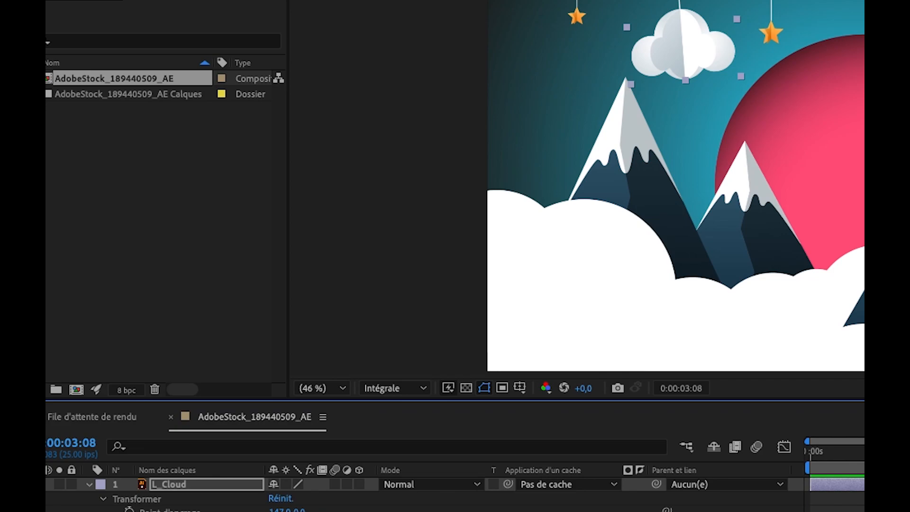
pyautogui.hotkey('shift', 'Right')
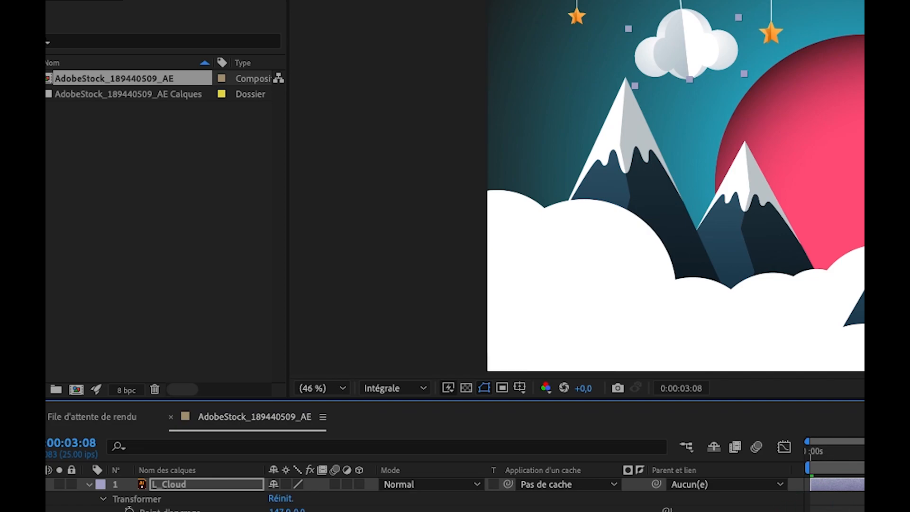
pyautogui.press('space')
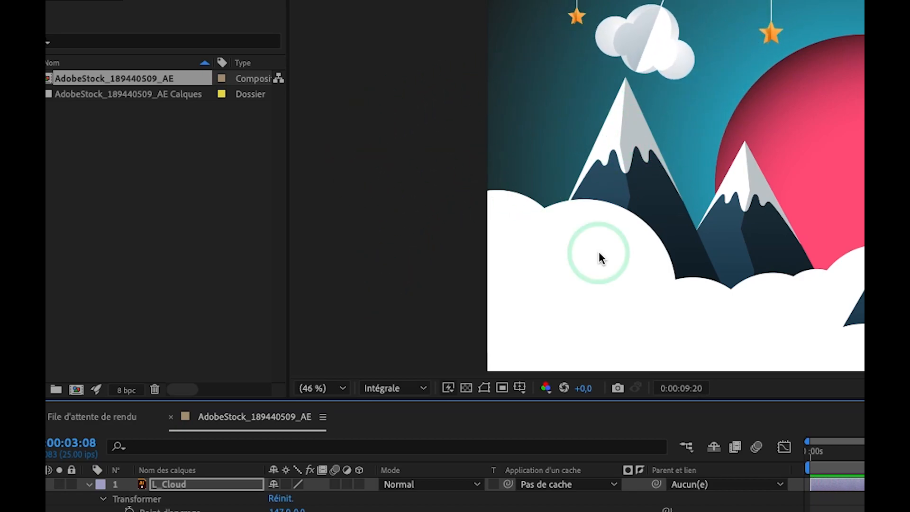
pyautogui.press('space')
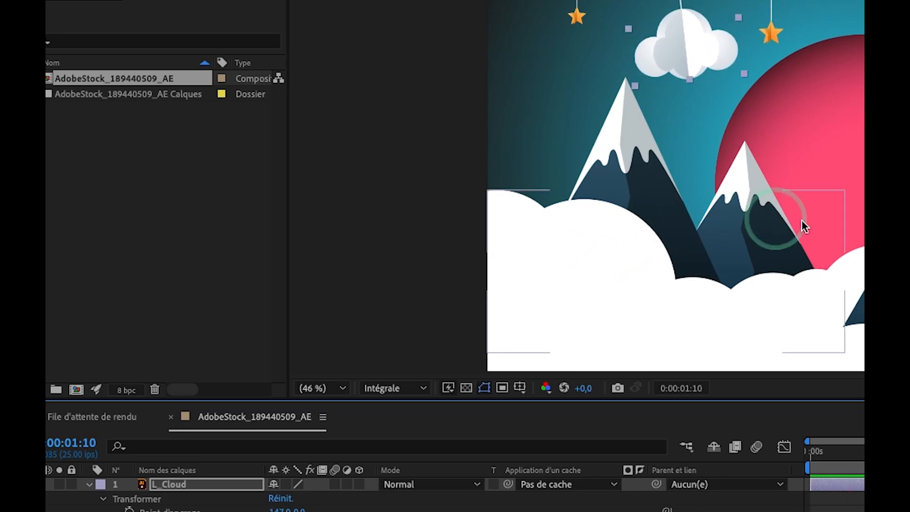
# - Display only the Rotation properties of L_Cloud and R_Cloud, and copy all of L_Cloud's rotation keyframes
pyautogui.click(89, 484)
pyautogui.click(175, 503)
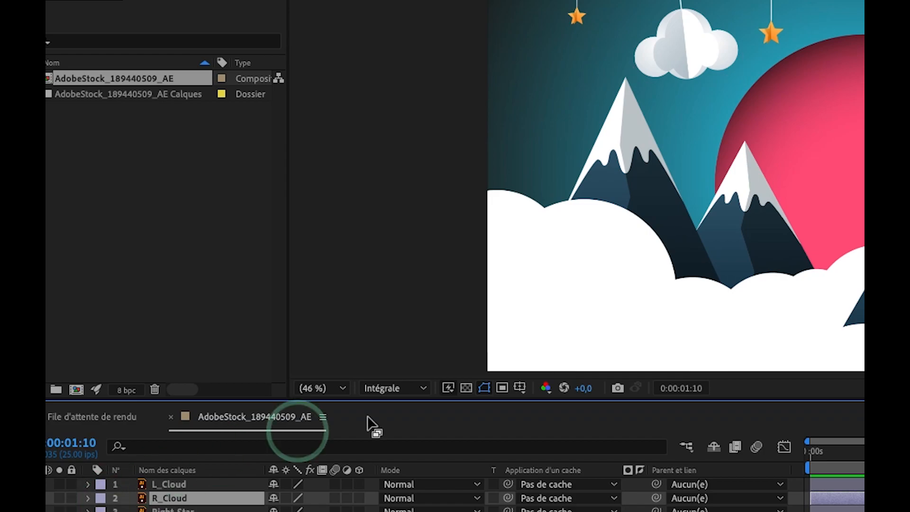
pyautogui.click(88, 497)
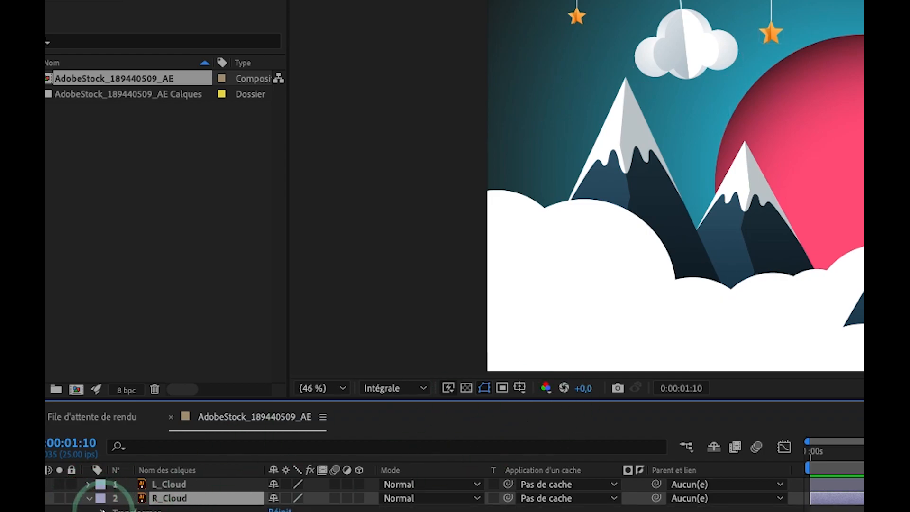
pyautogui.click(89, 484)
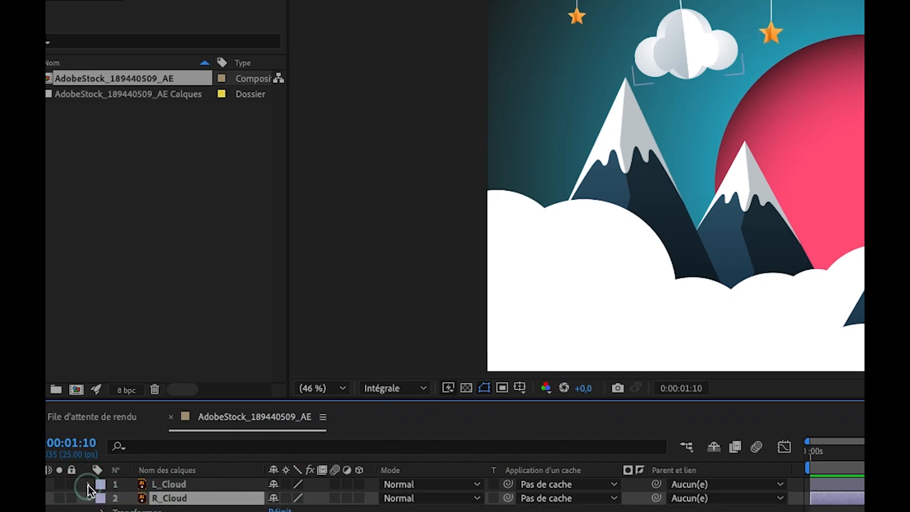
pyautogui.click(193, 486)
pyautogui.click(167, 486)
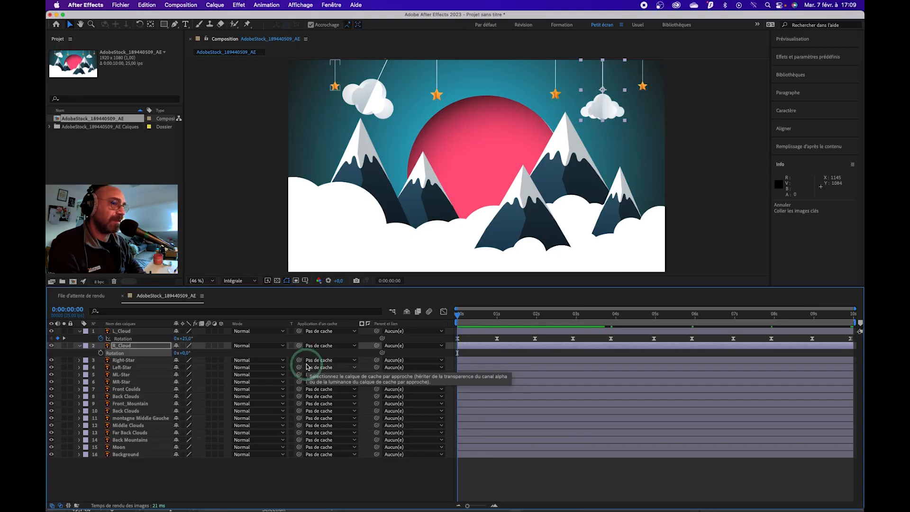
pyautogui.click(141, 344)
pyautogui.click(121, 347)
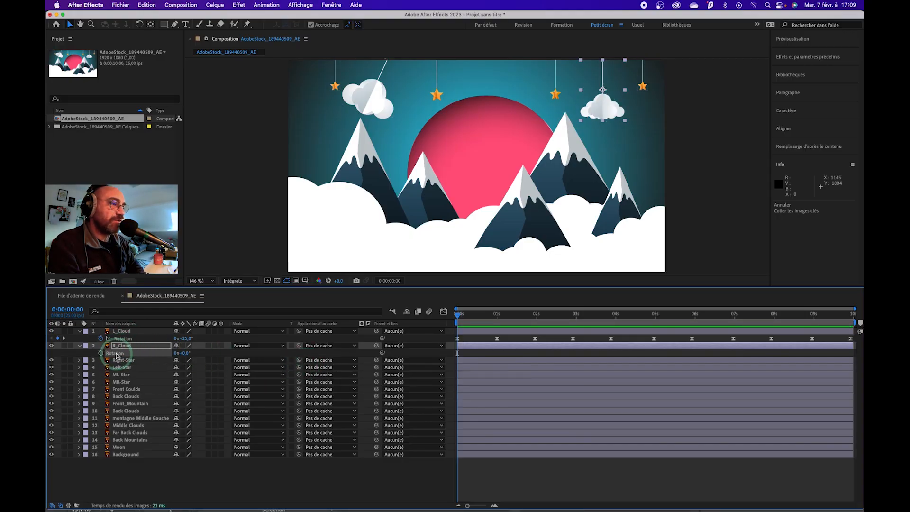
# - Move R_Cloud's anchor point to the upper end of its string with the Pan Behind tool
pyautogui.click(594, 104)
pyautogui.click(151, 28)
pyautogui.click(591, 88)
pyautogui.moveTo(602, 90); pyautogui.dragTo(606, 63)
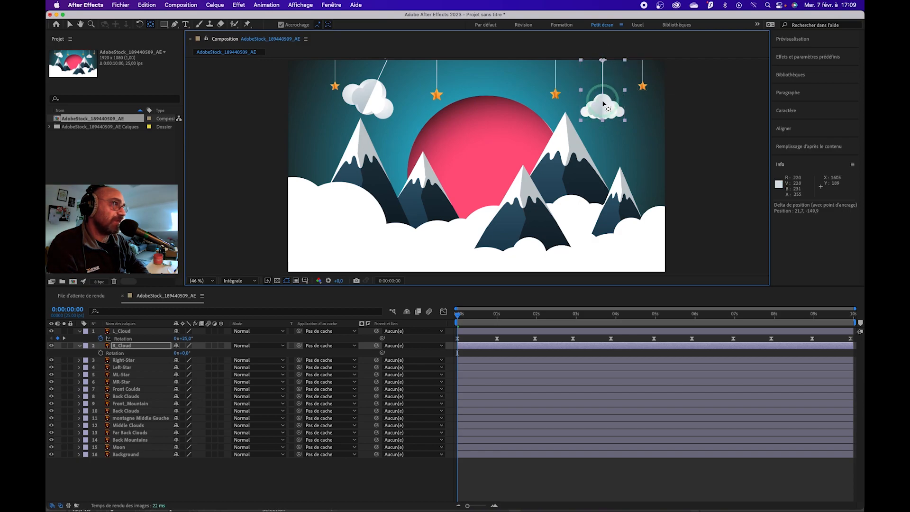
# - Paste the copied rotation keyframes onto R_Cloud's Rotation at 0:00:00:00 and preview both clouds
pyautogui.click(108, 354)
pyautogui.press('super+v')
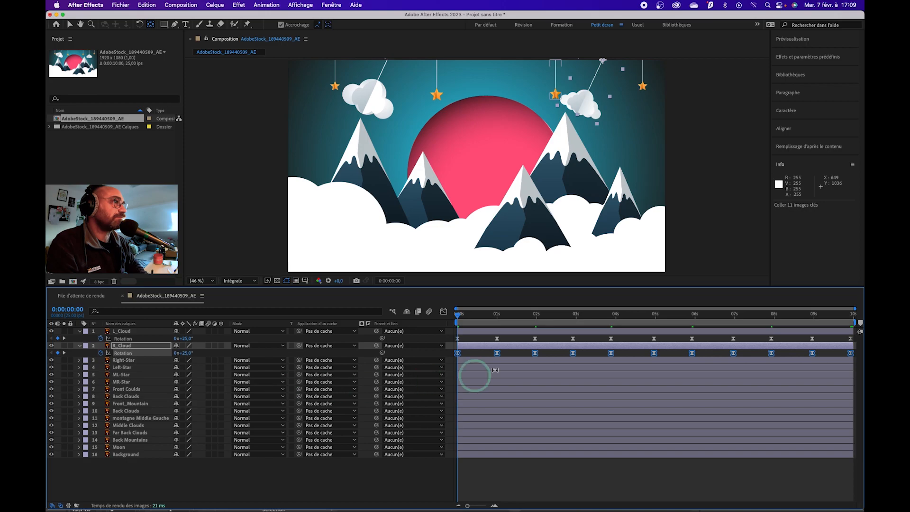
pyautogui.press('space')
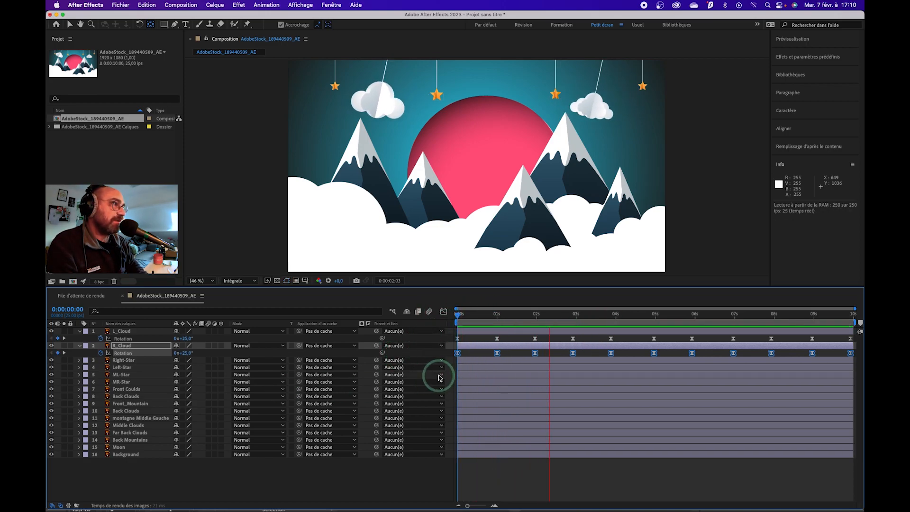
pyautogui.press('space')
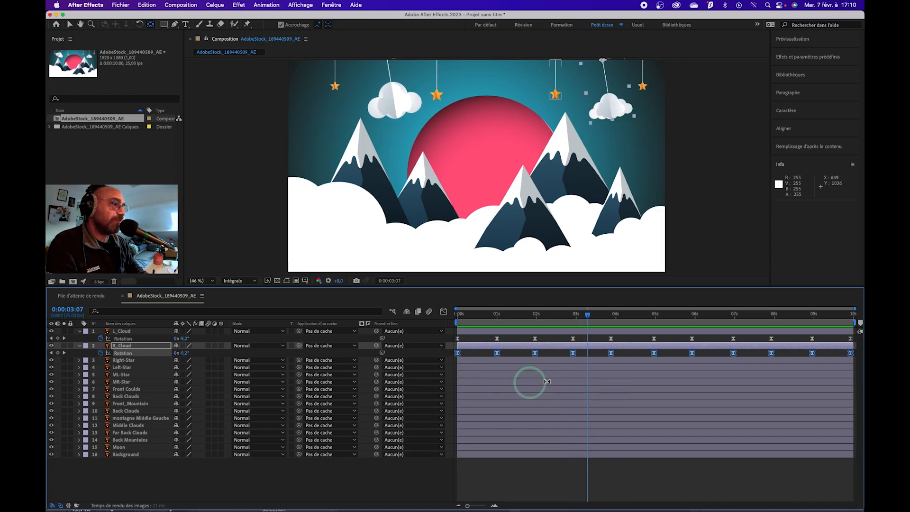
# - Try to shift only R_Cloud's second rotation keyframe to 0:00:00:22, and undo that shift
pyautogui.click(512, 469)
pyautogui.moveTo(480, 318); pyautogui.dragTo(506, 313)
pyautogui.click(488, 336)
pyautogui.moveTo(490, 315); pyautogui.dragTo(484, 314)
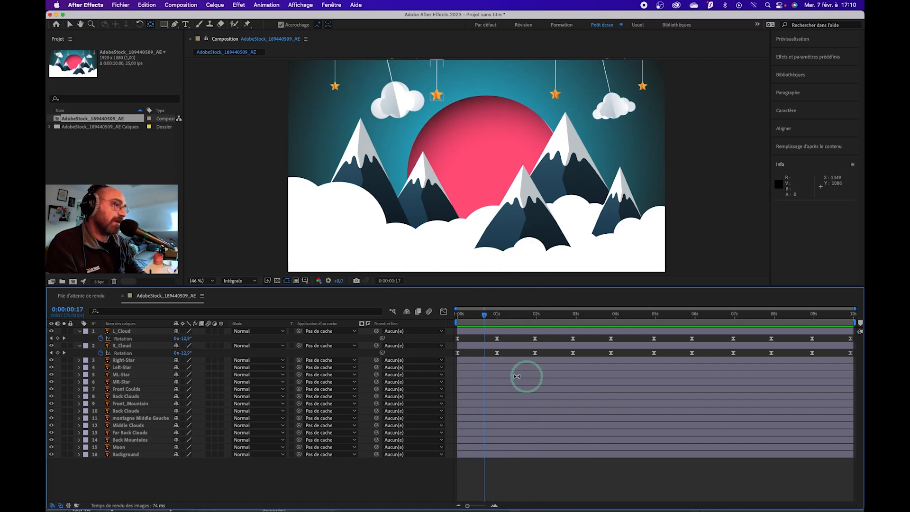
pyautogui.click(493, 356)
pyautogui.moveTo(496, 356); pyautogui.dragTo(492, 354)
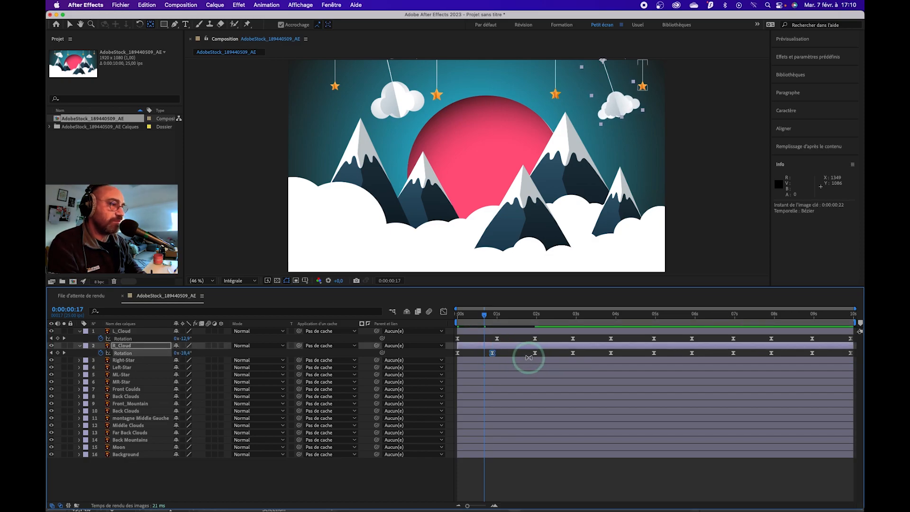
pyautogui.press('super+z')
# - Compress all of R_Cloud's rotation keyframes proportionally so the last one falls at about 0:00:09:06, and preview the timing
pyautogui.click(123, 353)
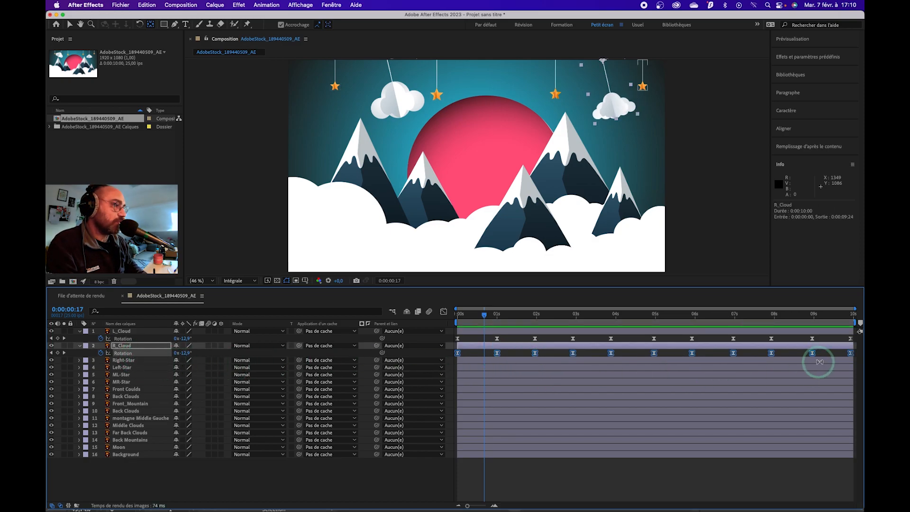
pyautogui.moveTo(851, 356); pyautogui.dragTo(824, 356)
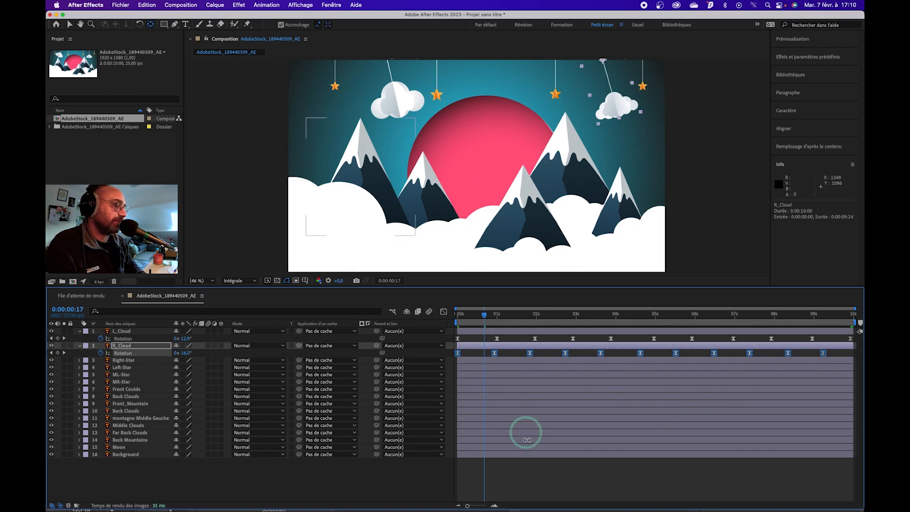
pyautogui.click(541, 474)
pyautogui.press('space')
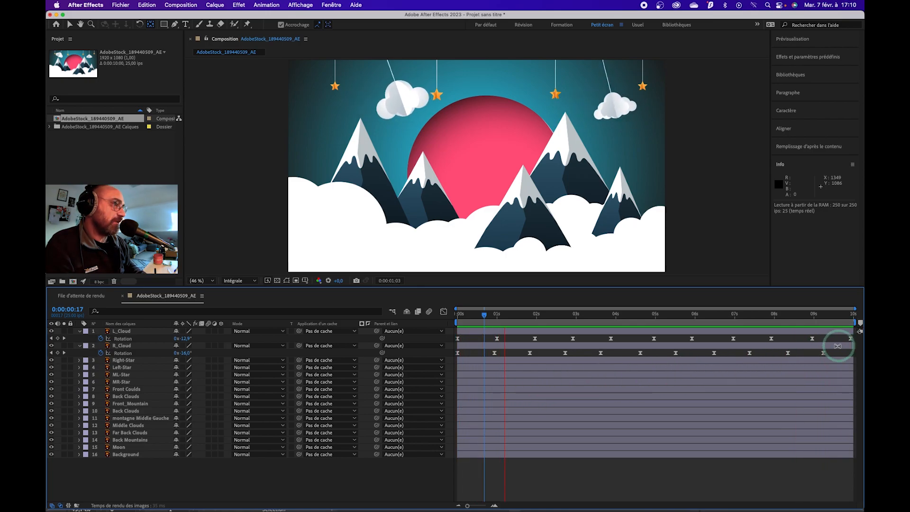
pyautogui.press('space')
# - Copy R_Cloud's second-to-last rotation keyframe and paste it at 0:00:09:22 to extend the swing
pyautogui.moveTo(827, 317)
pyautogui.mouseDown()
pyautogui.moveTo(818, 315)
pyautogui.moveTo(828, 315)
pyautogui.mouseUp()
pyautogui.click(693, 241)
pyautogui.click(591, 104)
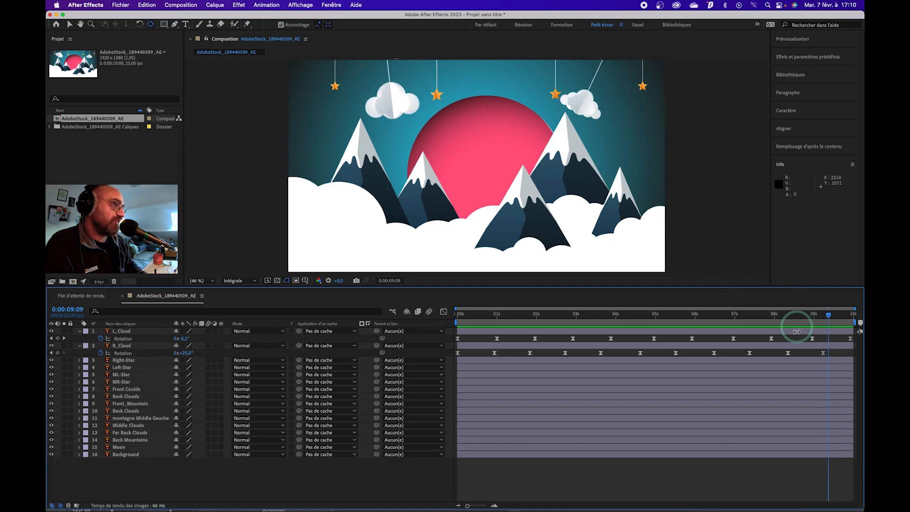
pyautogui.moveTo(828, 317); pyautogui.dragTo(848, 319)
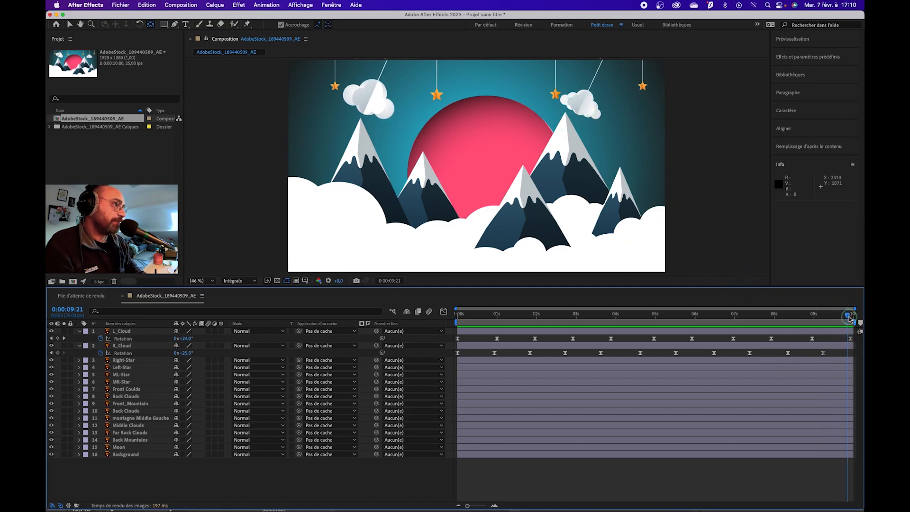
pyautogui.moveTo(853, 320); pyautogui.dragTo(849, 318)
pyautogui.click(785, 357)
pyautogui.click(787, 354)
pyautogui.press('super+c')
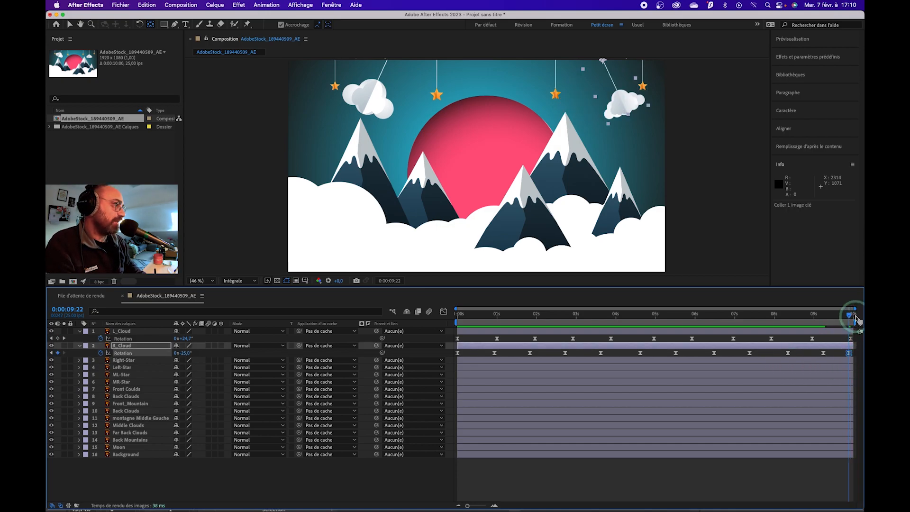
# - Preview the offset swings of both clouds and collapse the properties of L_Cloud and R_Cloud
pyautogui.press('space')
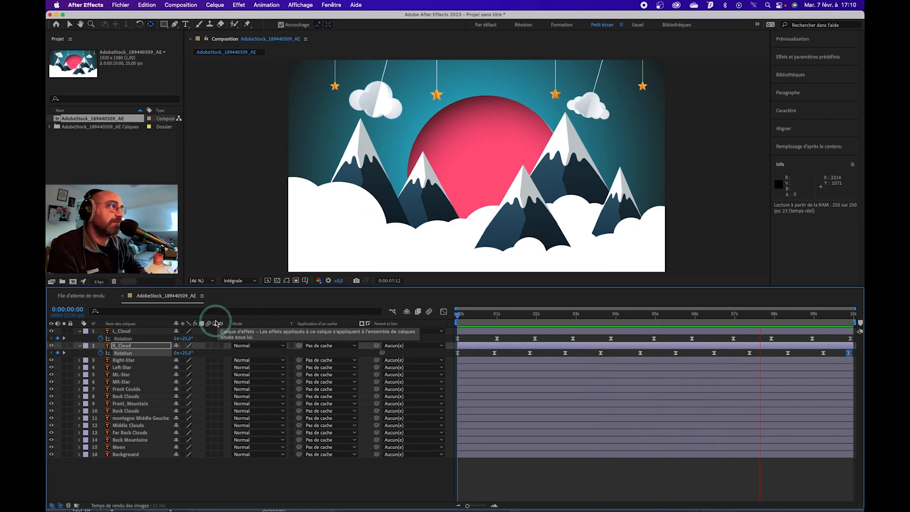
pyautogui.press('space')
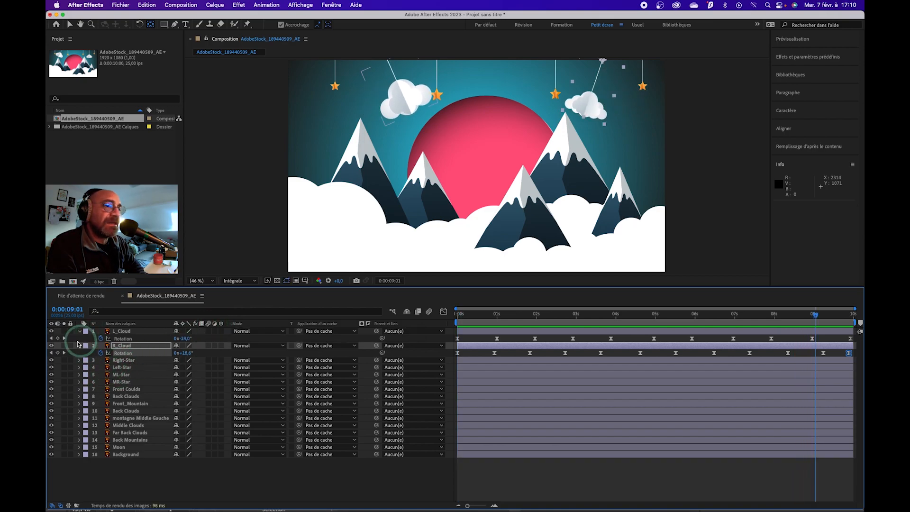
pyautogui.click(78, 345)
pyautogui.click(78, 331)
# - Raise the Right-Star layer to a Y position of -19.5 and set a Position keyframe at 0:00:00:00
pyautogui.click(122, 346)
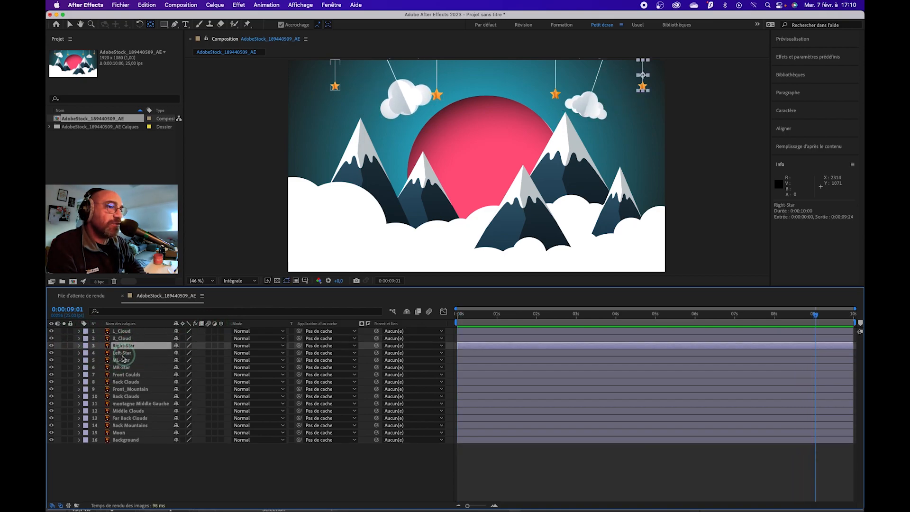
pyautogui.click(79, 347)
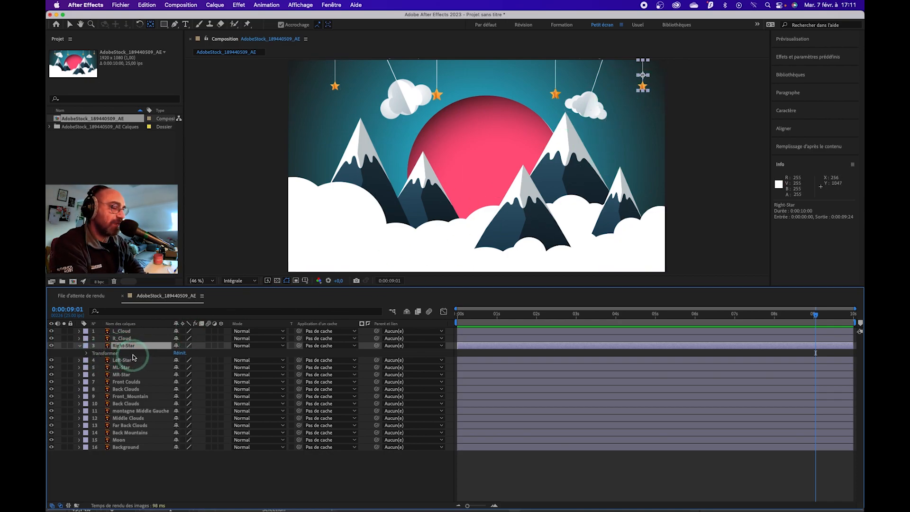
pyautogui.click(458, 307)
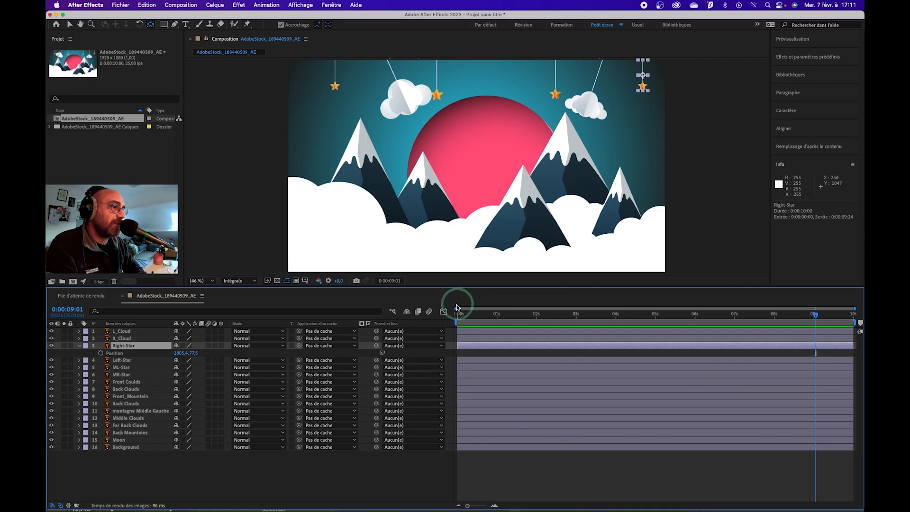
pyautogui.moveTo(472, 316); pyautogui.dragTo(452, 314)
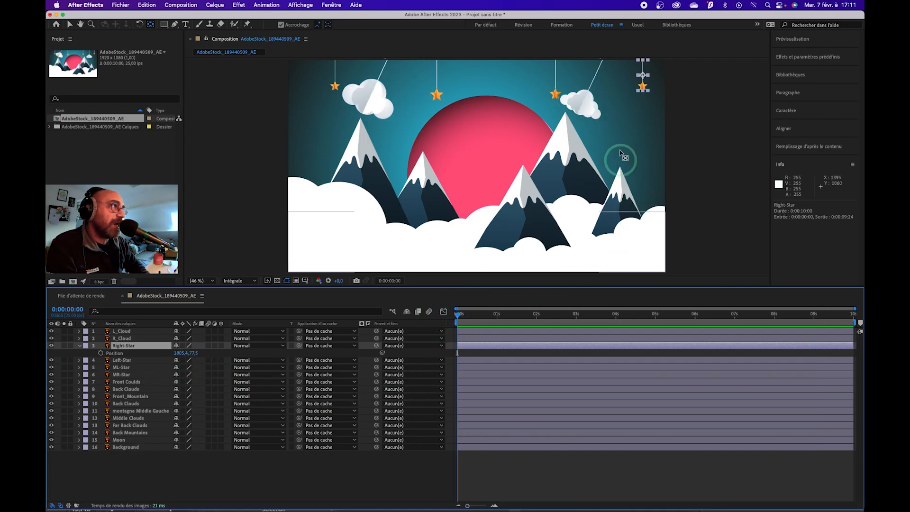
pyautogui.click(71, 26)
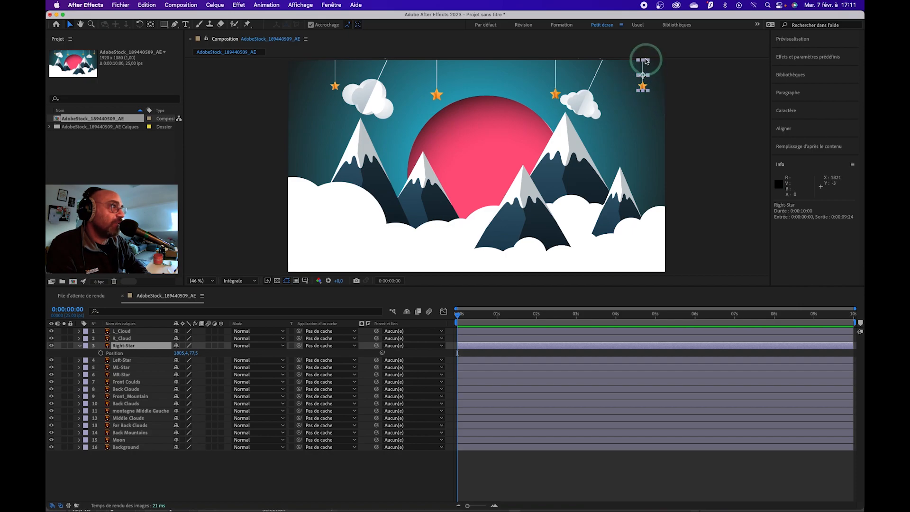
pyautogui.click(187, 346)
pyautogui.moveTo(194, 353); pyautogui.dragTo(346, 294)
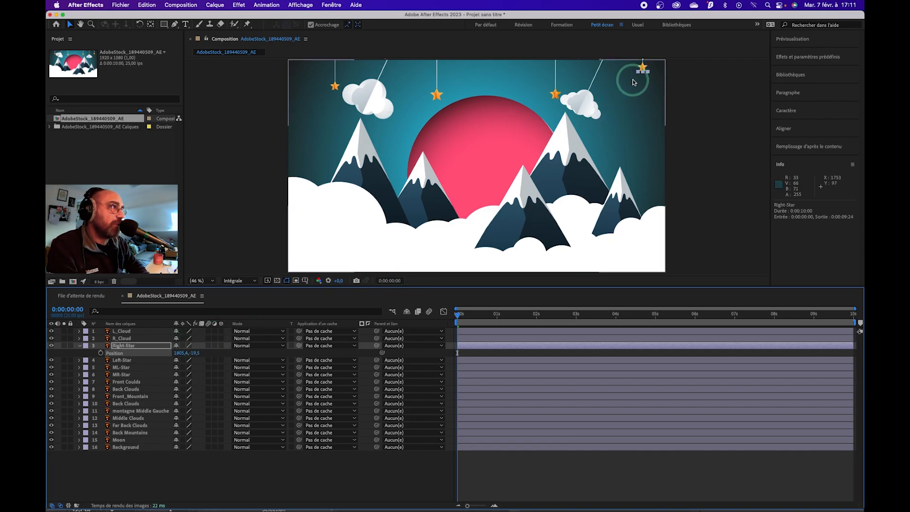
pyautogui.press('space')
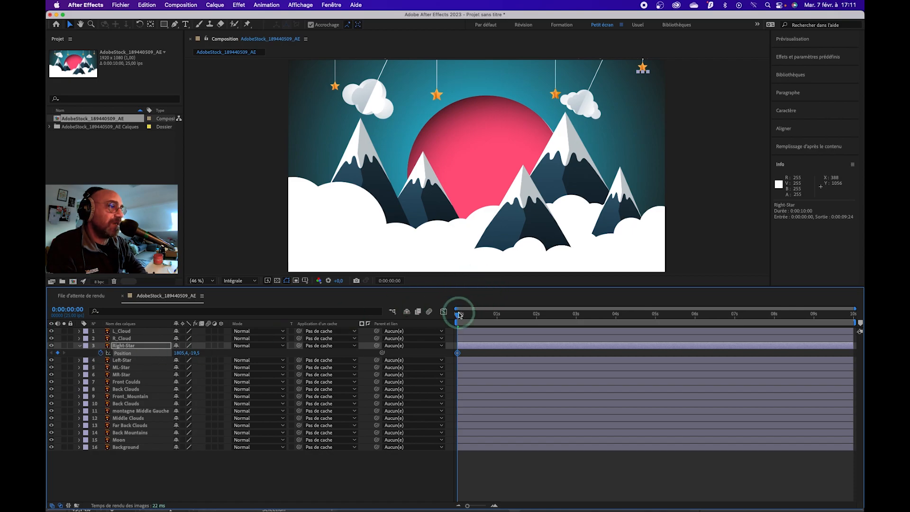
# - Lower Right-Star to a Y position of 65.5 at 0:00:00:13, adding a second Position keyframe
pyautogui.click(195, 355)
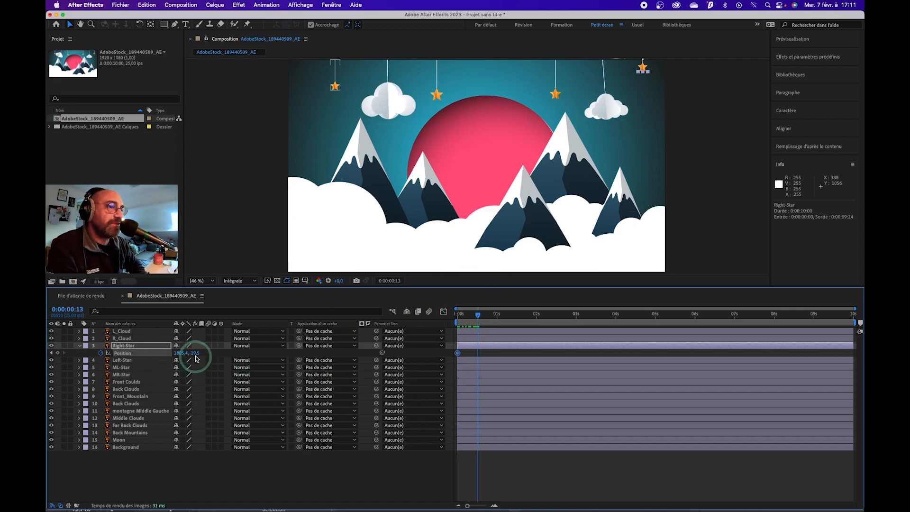
pyautogui.moveTo(209, 353); pyautogui.dragTo(227, 354)
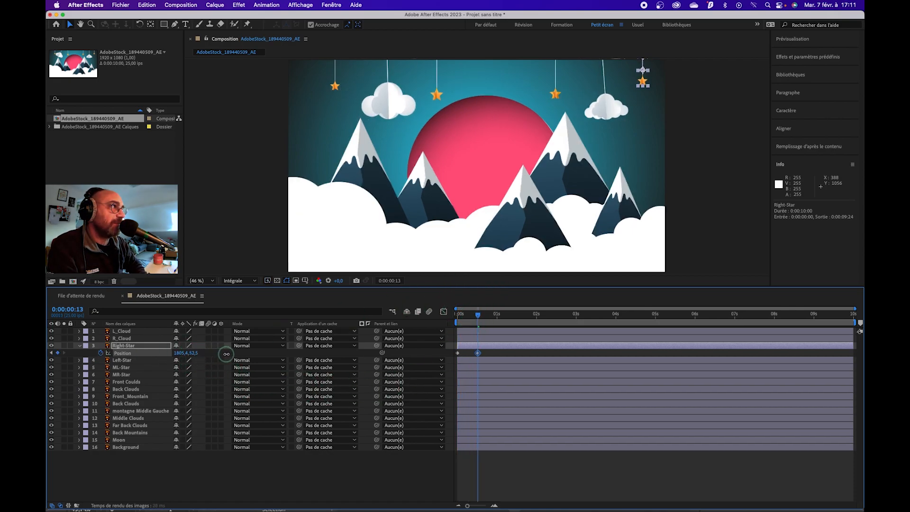
pyautogui.moveTo(230, 354); pyautogui.dragTo(240, 351)
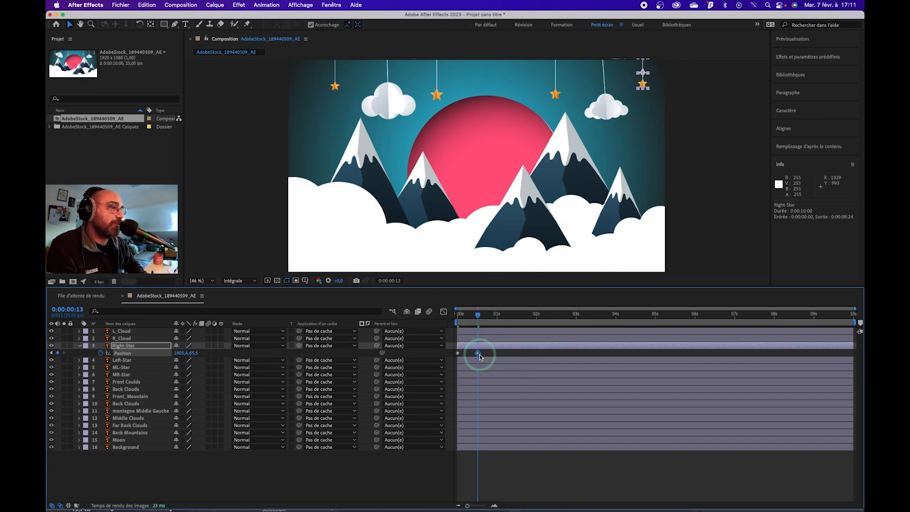
# - Copy Right-Star's two Position keyframes, paste them just before the one-second mark, and preview the movement
pyautogui.click(458, 353)
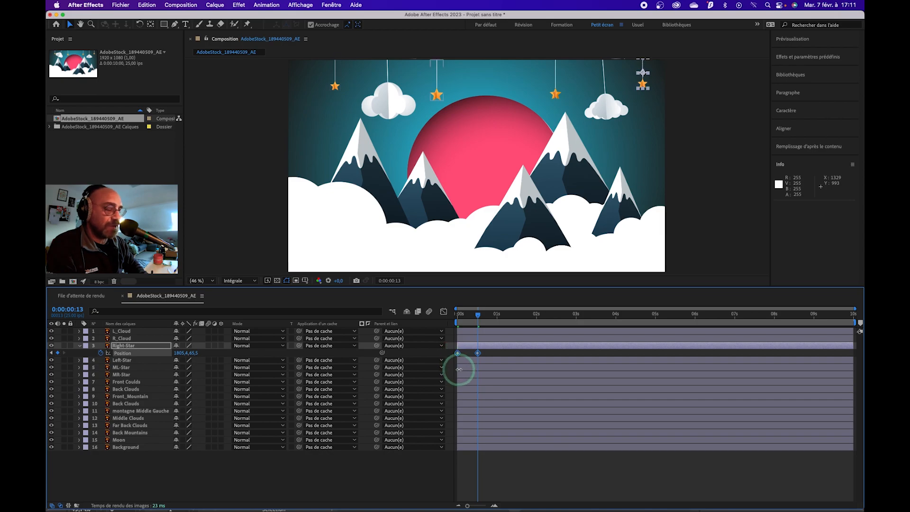
pyautogui.press('super+c')
pyautogui.moveTo(483, 316); pyautogui.dragTo(496, 317)
pyautogui.press('super+v')
pyautogui.moveTo(495, 317); pyautogui.dragTo(436, 314)
pyautogui.press('space')
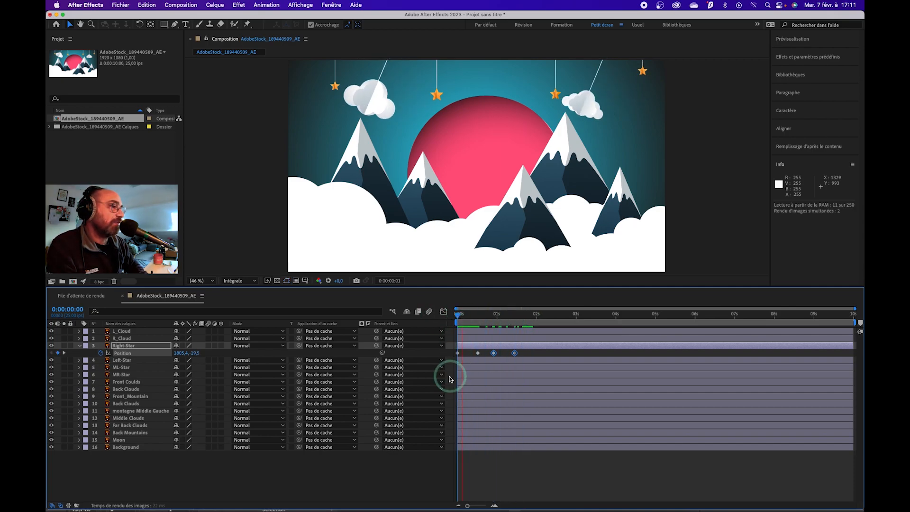
pyautogui.click(522, 360)
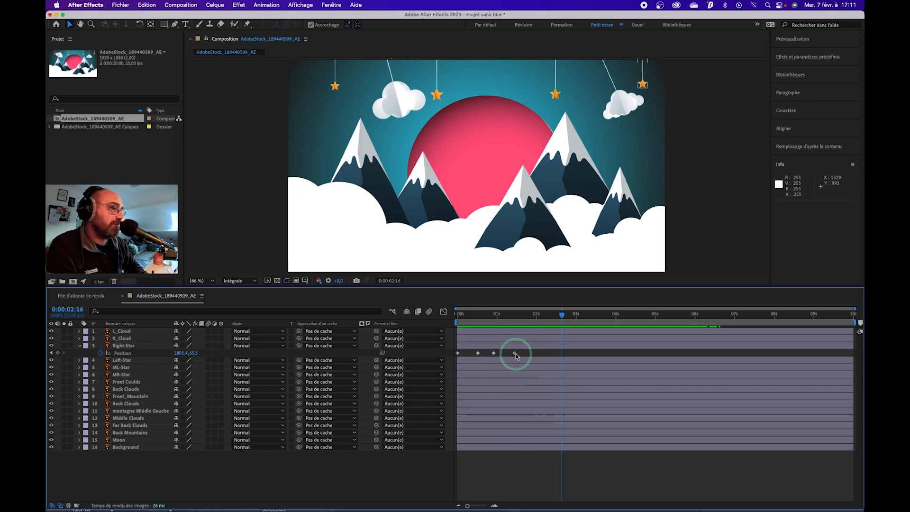
# - Delete Right-Star's fourth Position keyframe and move the third one to 0:00:01:00
pyautogui.click(514, 353)
pyautogui.press('Delete')
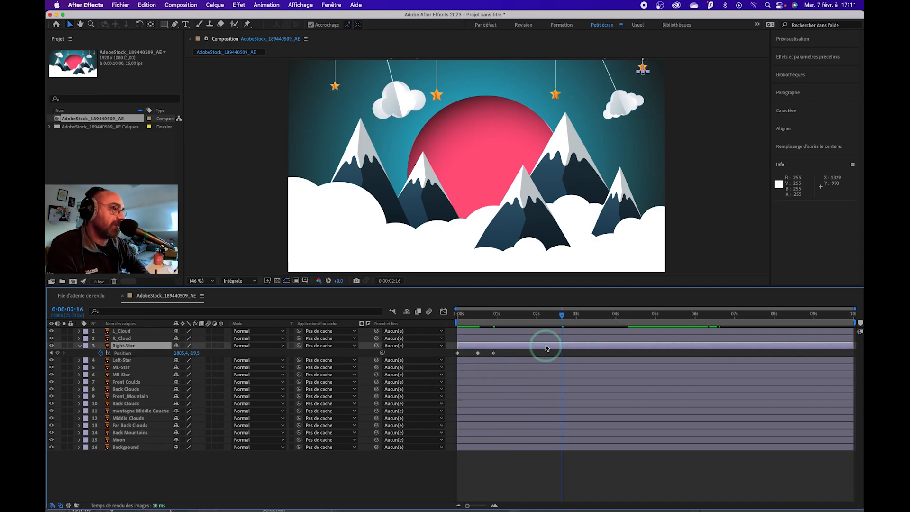
pyautogui.click(493, 354)
pyautogui.moveTo(503, 316); pyautogui.dragTo(458, 315)
# - End the work area at 0:00:01:05 and preview Right-Star's single up-and-down cycle
pyautogui.click(504, 316)
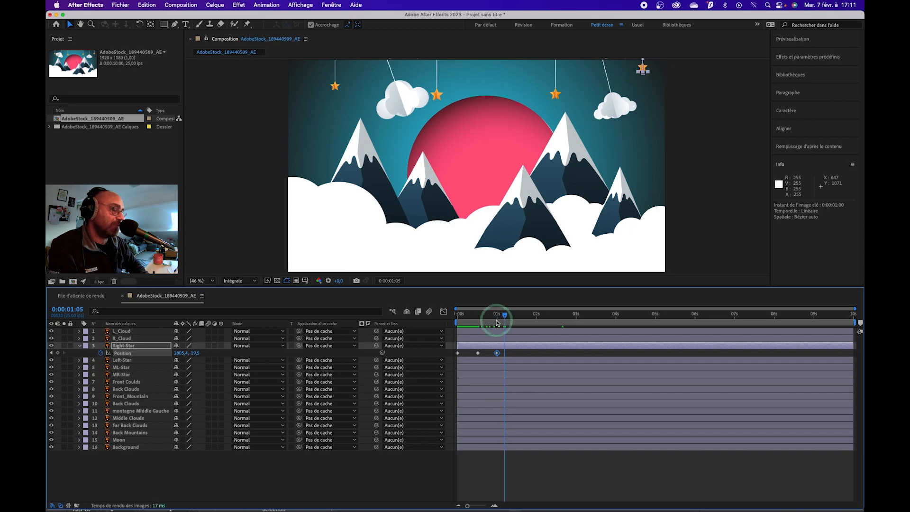
pyautogui.press('n')
pyautogui.press('space')
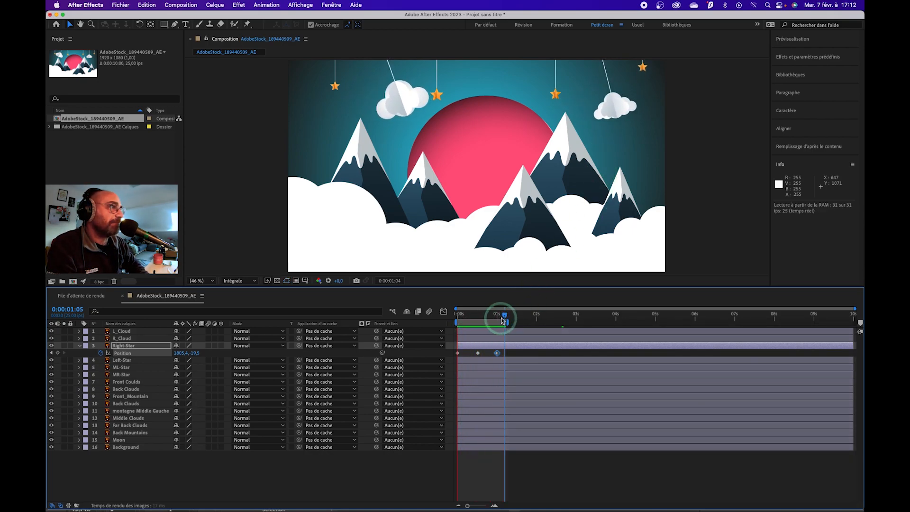
# - Apply the Lissage de vitesse keyframe assistant to all of Right-Star's Position keyframes and preview the eased movement
pyautogui.click(122, 354)
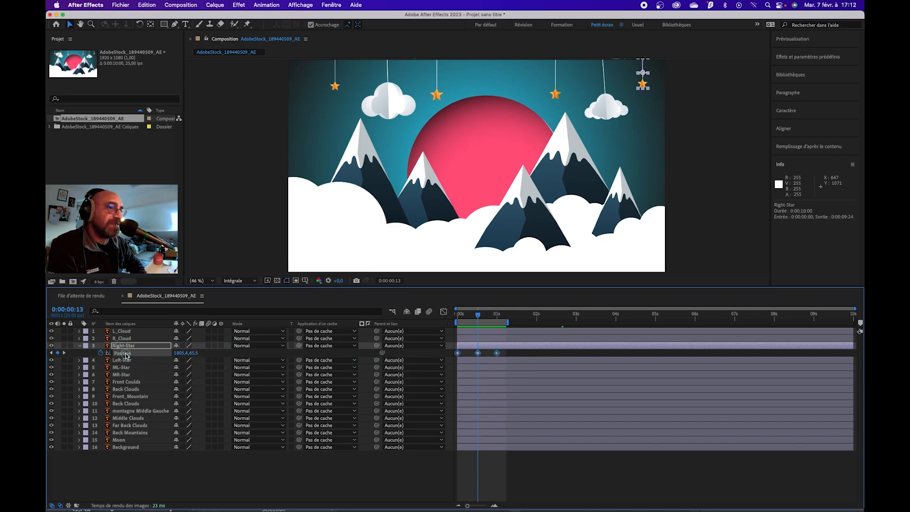
pyautogui.click(125, 356)
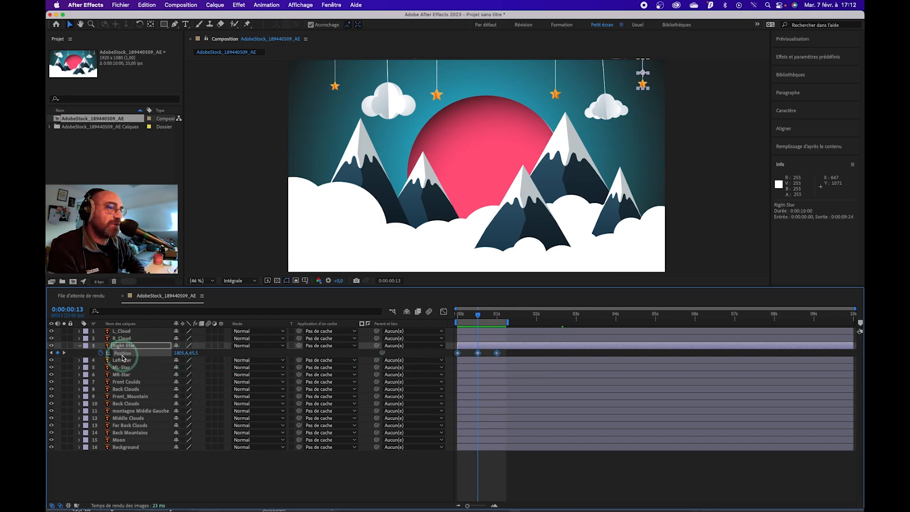
pyautogui.rightClick(127, 356)
pyautogui.click(279, 473)
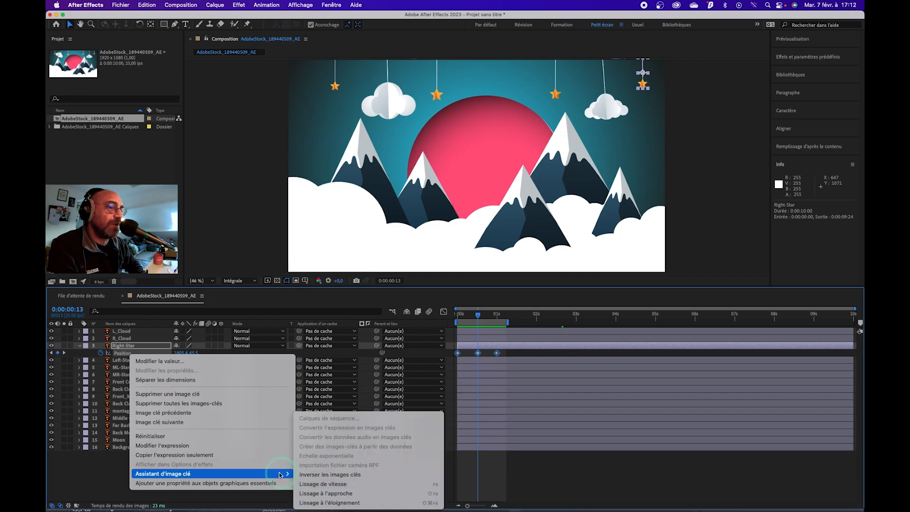
pyautogui.click(319, 485)
pyautogui.click(463, 362)
pyautogui.press('space')
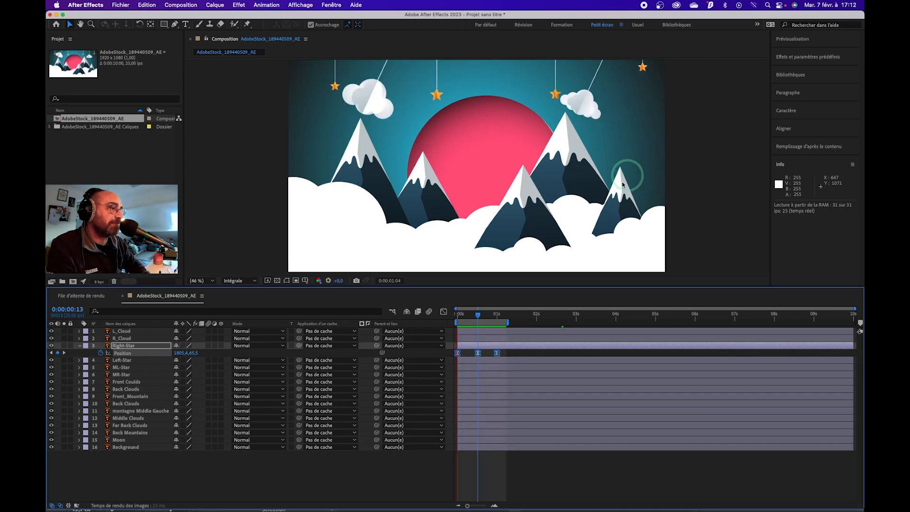
# - Extend the work area to the end of the composition at 0:00:09:24 and return the playhead to 0:00:00:00
pyautogui.click(493, 462)
pyautogui.click(491, 373)
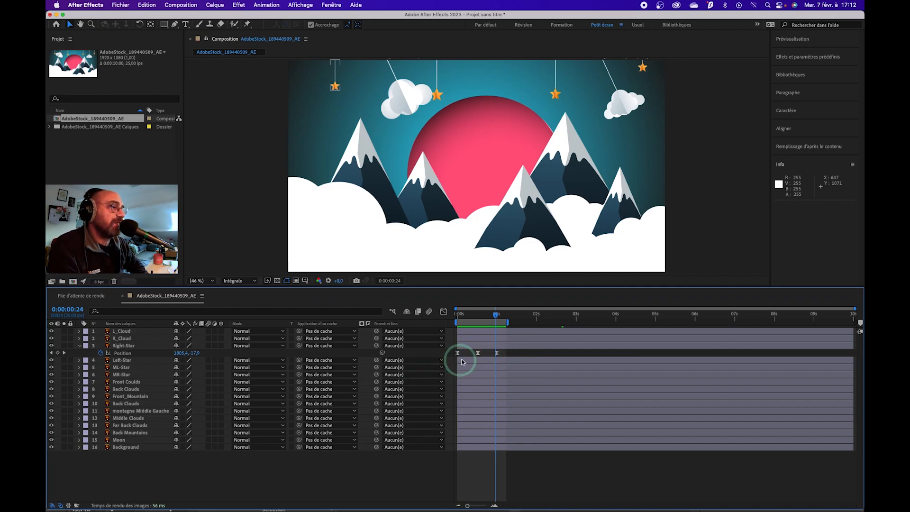
pyautogui.click(511, 323)
pyautogui.moveTo(509, 323); pyautogui.dragTo(853, 323)
pyautogui.click(142, 358)
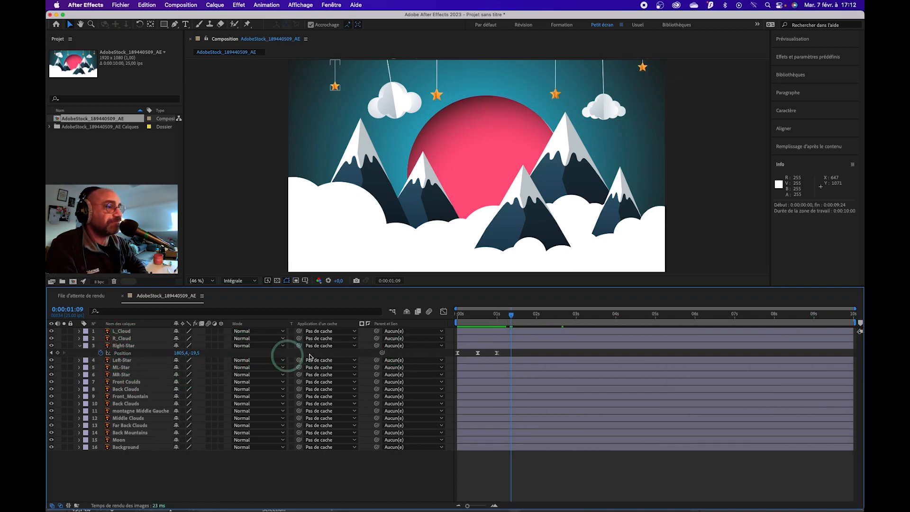
pyautogui.click(505, 334)
pyautogui.moveTo(489, 317); pyautogui.dragTo(456, 318)
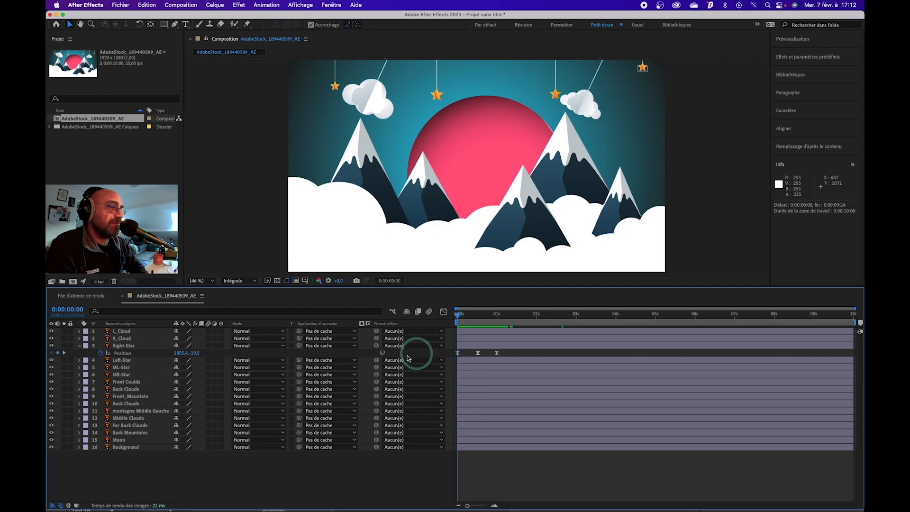
# - Add an expression to Right-Star's Position, replacing the default text with loopOut(type = "cycle", numKeyframes = 0)
pyautogui.click(115, 382)
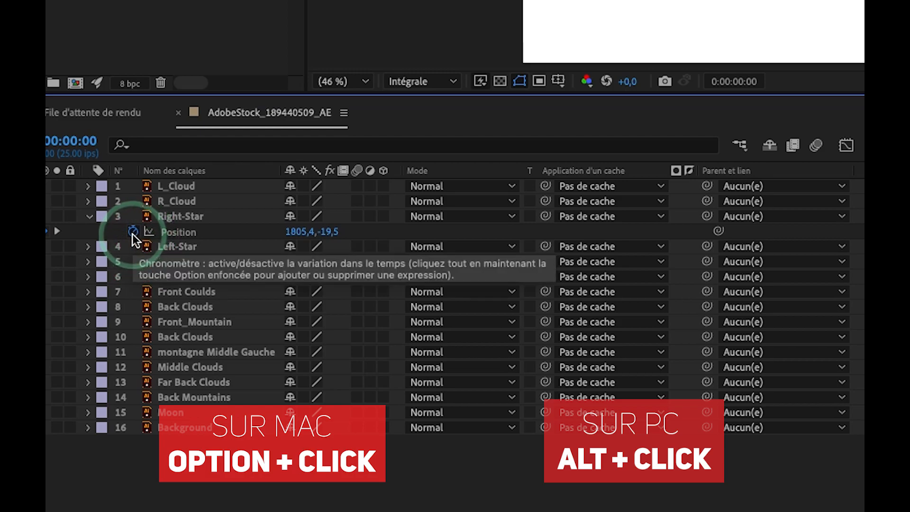
pyautogui.keyDown('alt'); pyautogui.click(133, 232); pyautogui.keyUp('alt')
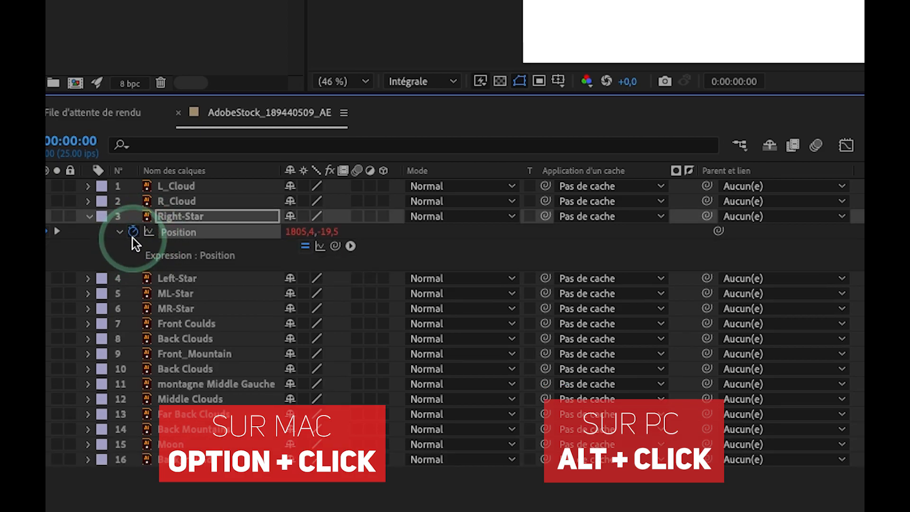
pyautogui.click(801, 254)
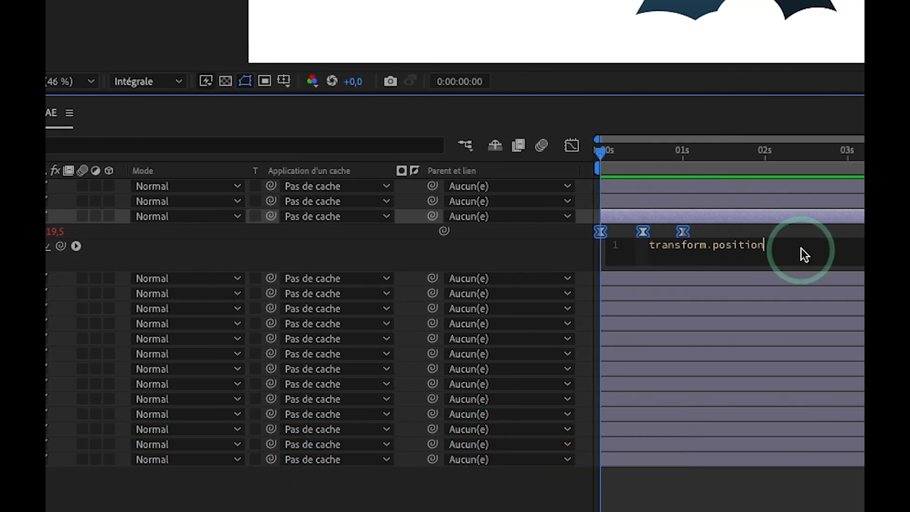
pyautogui.moveTo(641, 265); pyautogui.dragTo(634, 306)
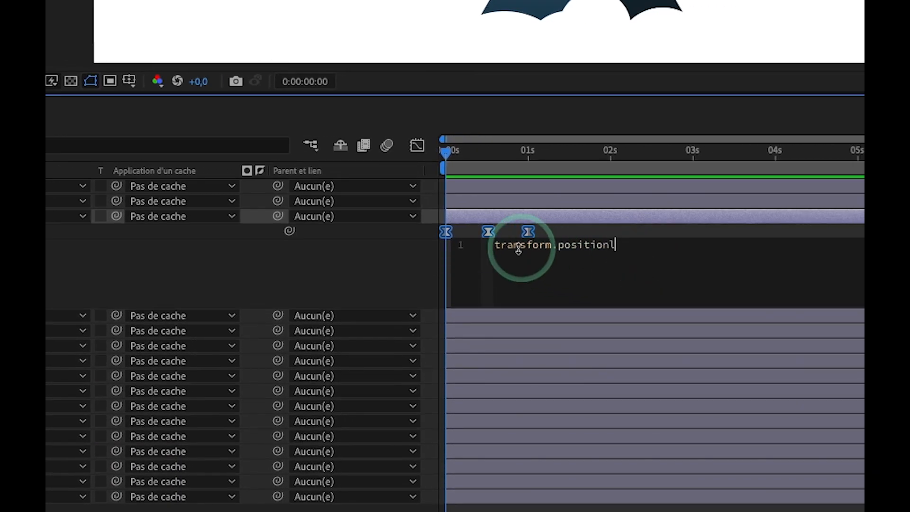
pyautogui.write('[')
pyautogui.moveTo(625, 244); pyautogui.dragTo(462, 273)
pyautogui.press('BackSpace')
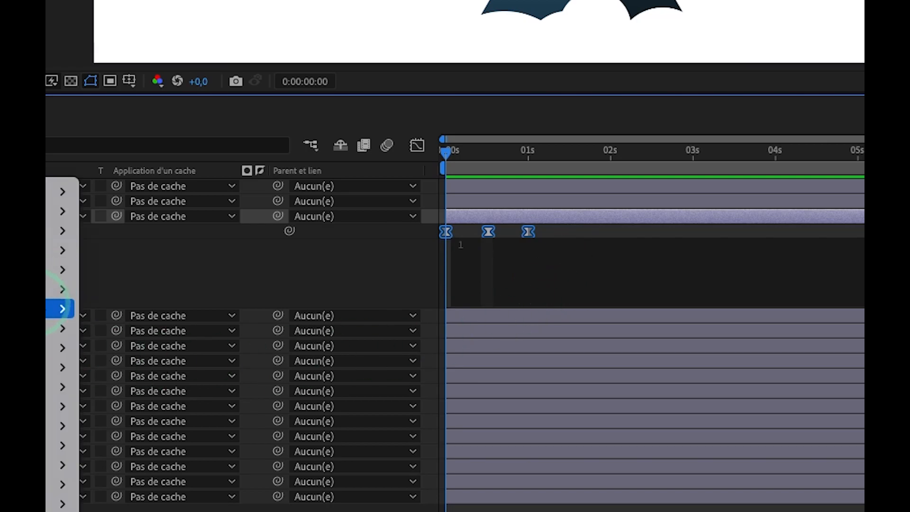
pyautogui.moveTo(62, 465)
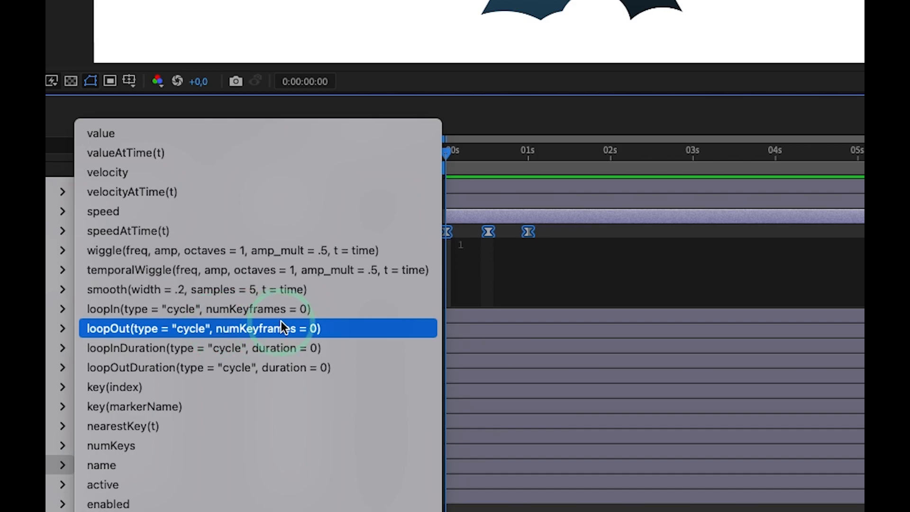
pyautogui.click(166, 329)
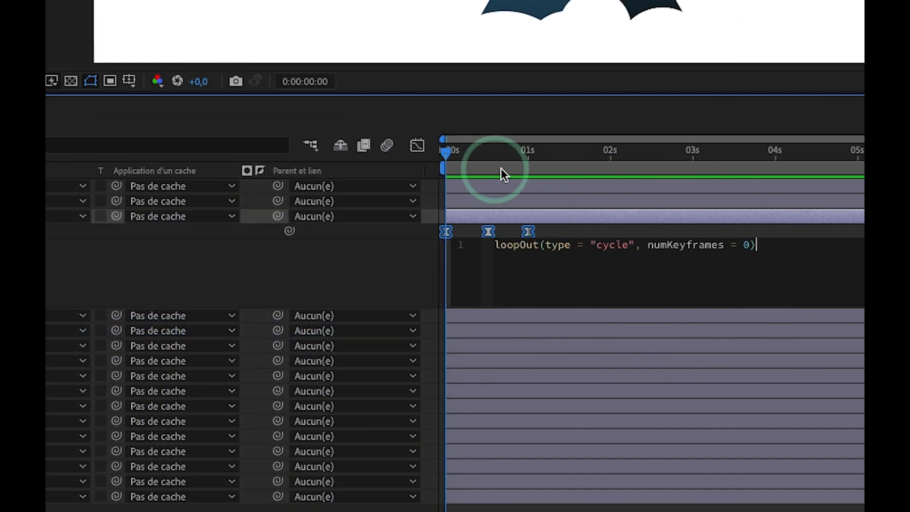
# - Preview Right-Star's looping movement over the whole composition and return the playhead to the start
pyautogui.moveTo(487, 150); pyautogui.dragTo(440, 152)
pyautogui.press('space')
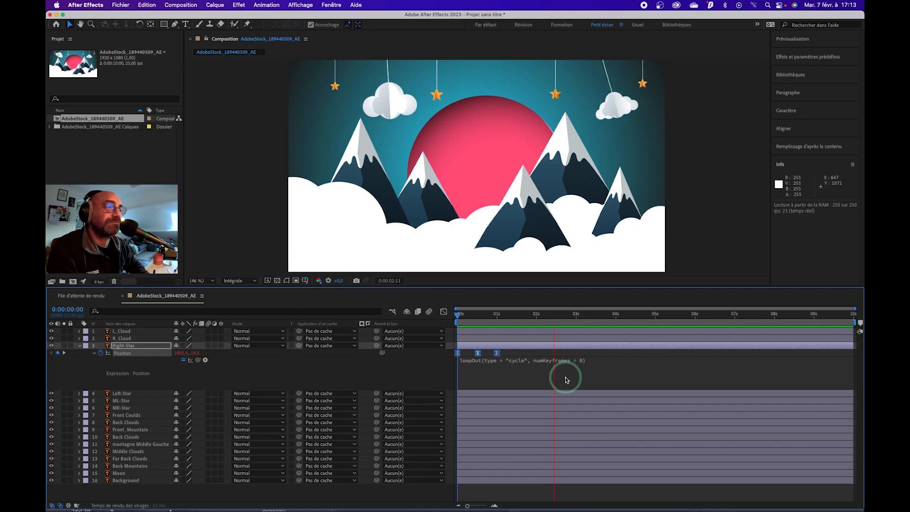
pyautogui.click(484, 314)
pyautogui.moveTo(485, 315); pyautogui.dragTo(449, 315)
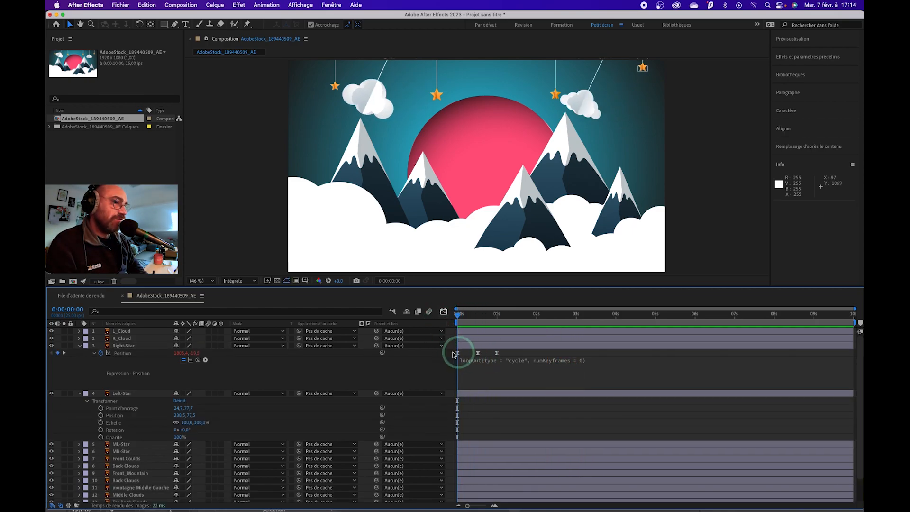
pyautogui.click(144, 346)
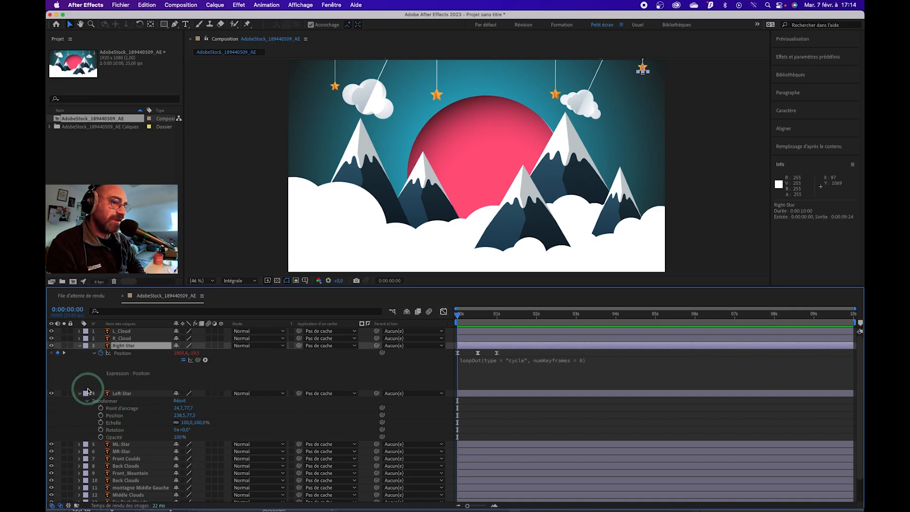
pyautogui.click(120, 394)
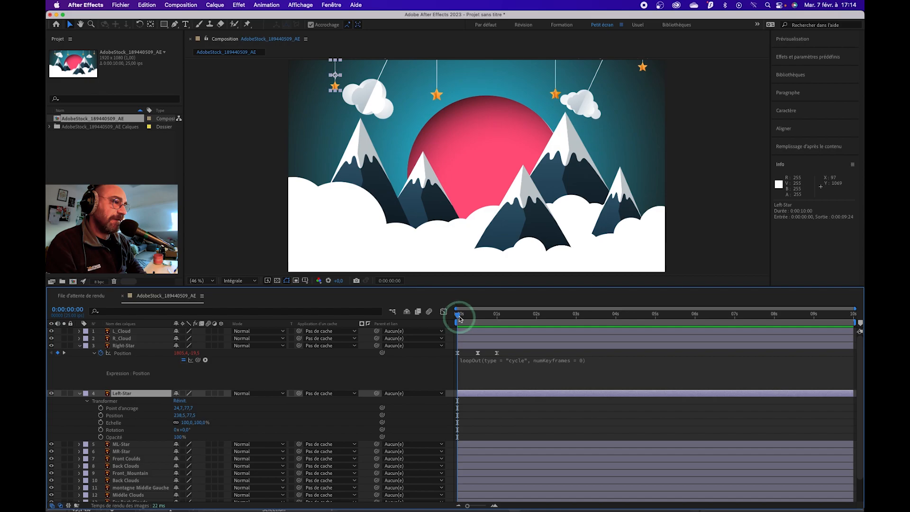
pyautogui.click(142, 348)
pyautogui.moveTo(467, 317)
pyautogui.mouseDown()
pyautogui.moveTo(487, 315)
pyautogui.moveTo(458, 315)
pyautogui.mouseUp()
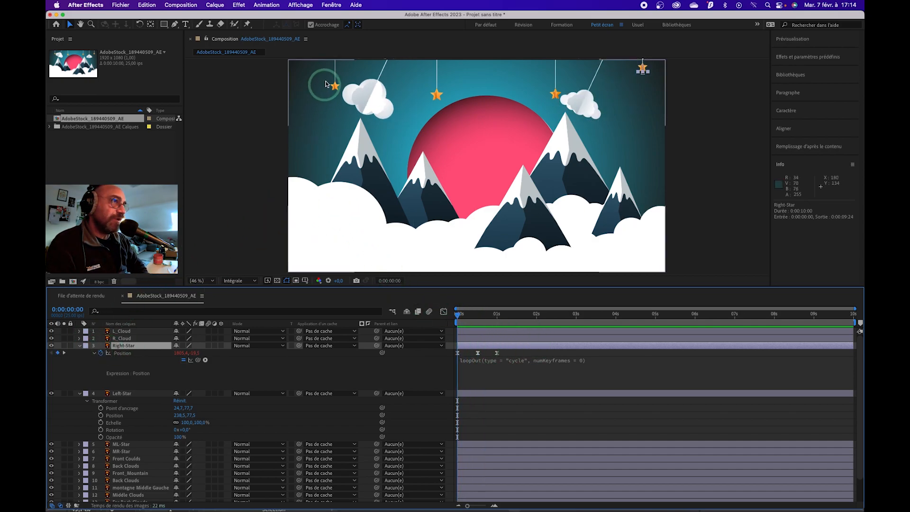
pyautogui.click(118, 394)
pyautogui.click(365, 67)
pyautogui.click(58, 354)
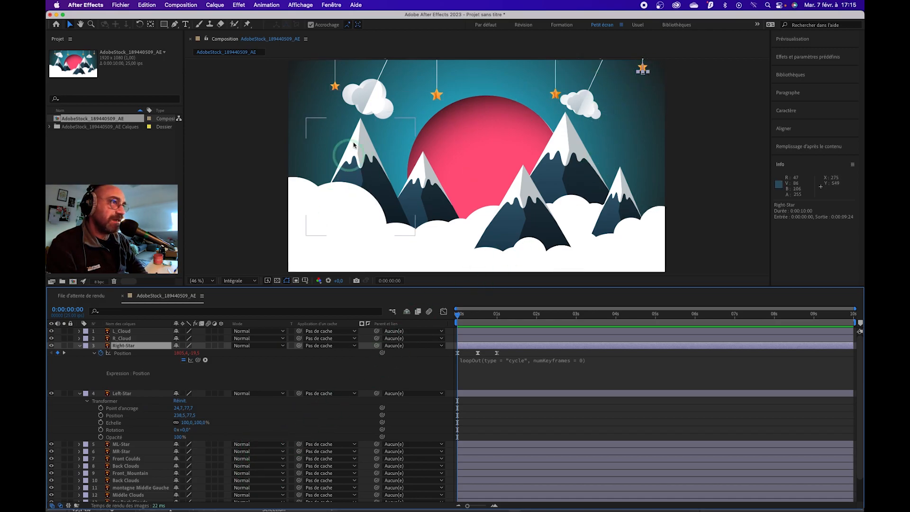
# - Parent the Left-Star layer to Right-Star and scrub to 0:00:00:16 to check the linked movement
pyautogui.click(122, 393)
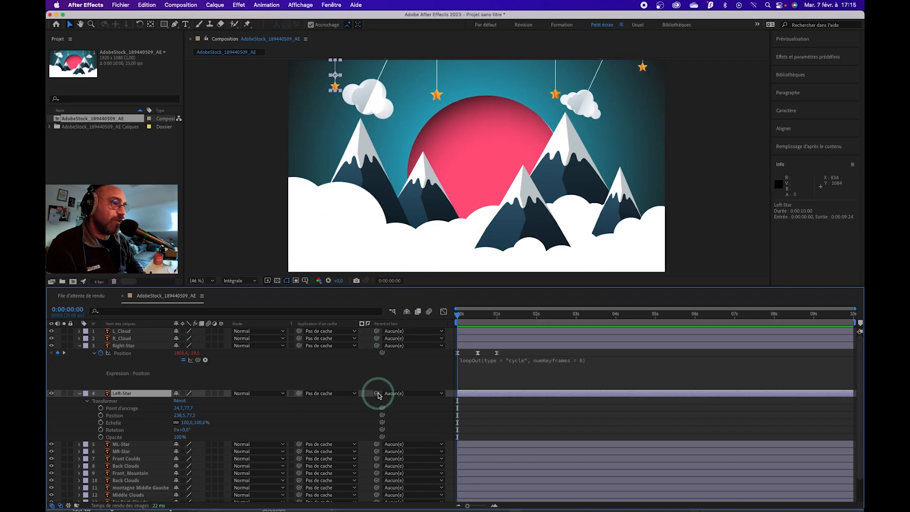
pyautogui.moveTo(352, 393); pyautogui.dragTo(129, 345)
pyautogui.click(115, 444)
pyautogui.click(643, 69)
pyautogui.click(505, 393)
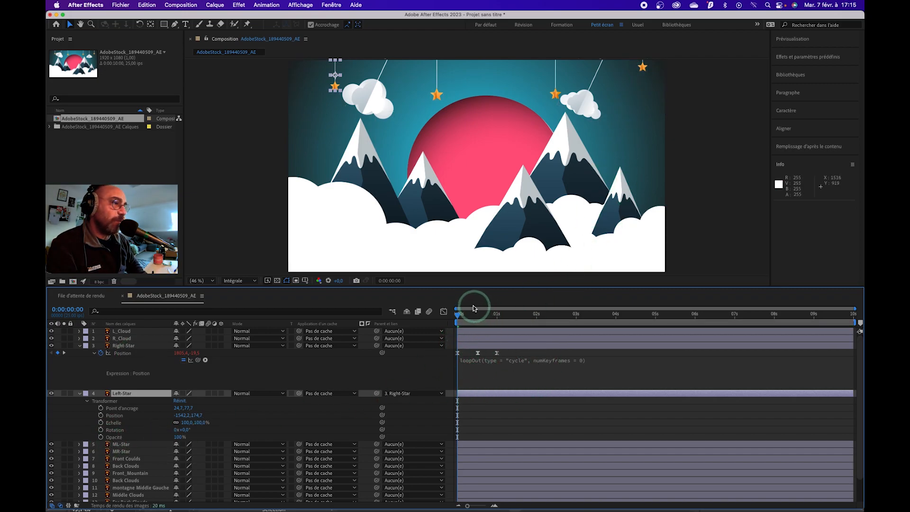
pyautogui.moveTo(459, 315); pyautogui.dragTo(484, 316)
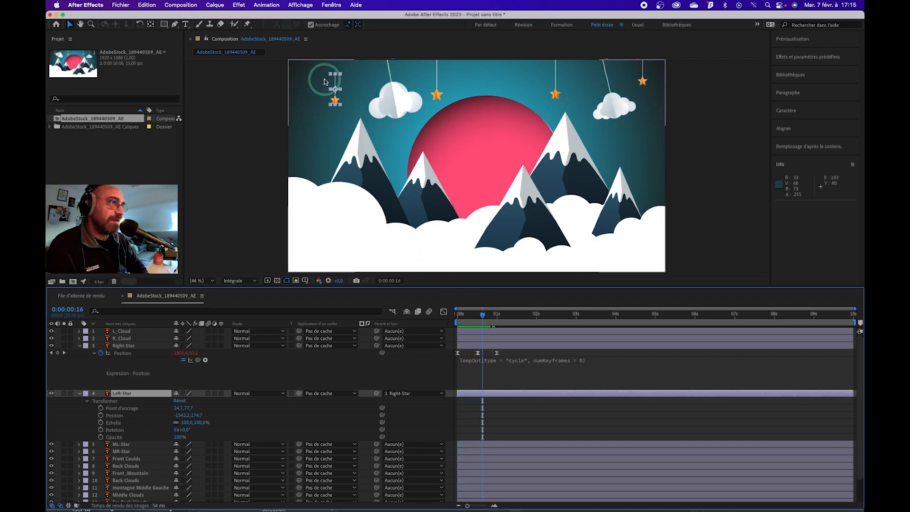
# - At 0:00:00:00, raise Left-Star to a Position Y value of 66.7 and preview both stars moving together
pyautogui.moveTo(481, 317); pyautogui.dragTo(450, 318)
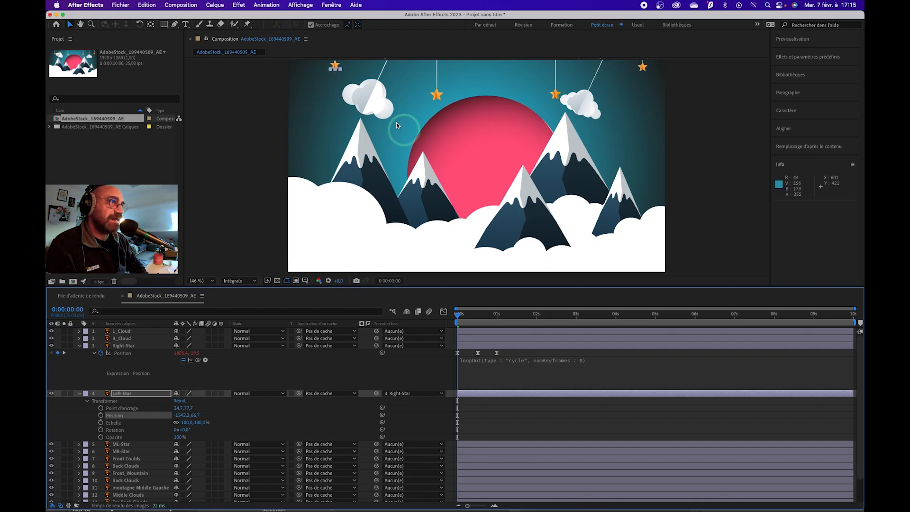
pyautogui.click(497, 307)
pyautogui.moveTo(459, 316)
pyautogui.mouseDown()
pyautogui.moveTo(537, 320)
pyautogui.moveTo(446, 325)
pyautogui.mouseUp()
pyautogui.press('space')
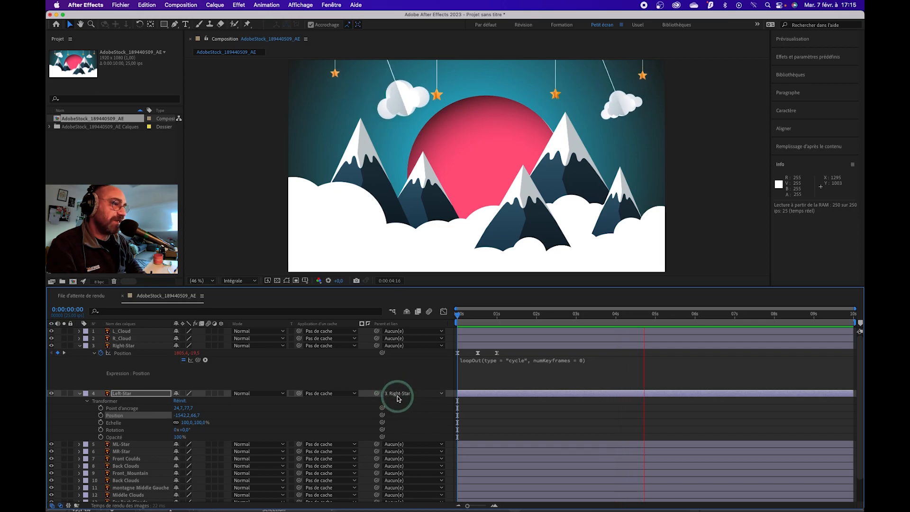
# - Stop the preview and collapse the properties of Right-Star and Left-Star
pyautogui.click(383, 318)
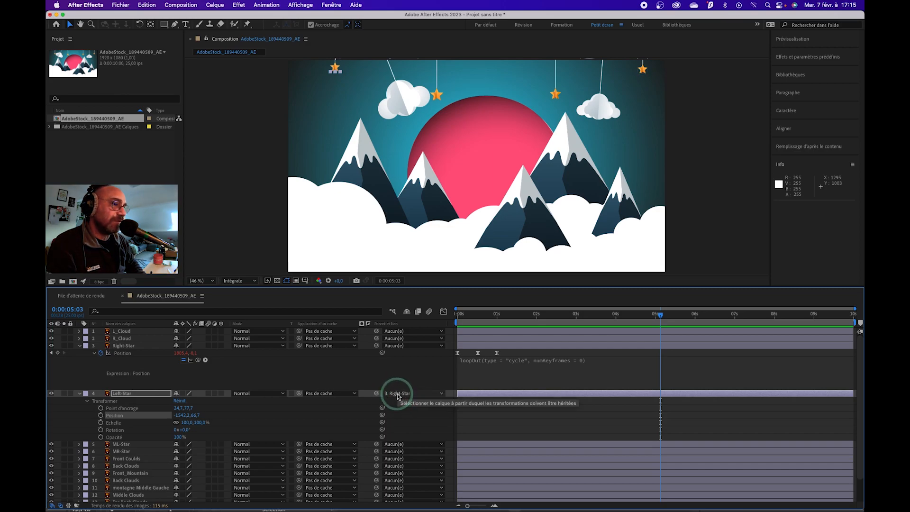
pyautogui.click(79, 346)
pyautogui.press('u')
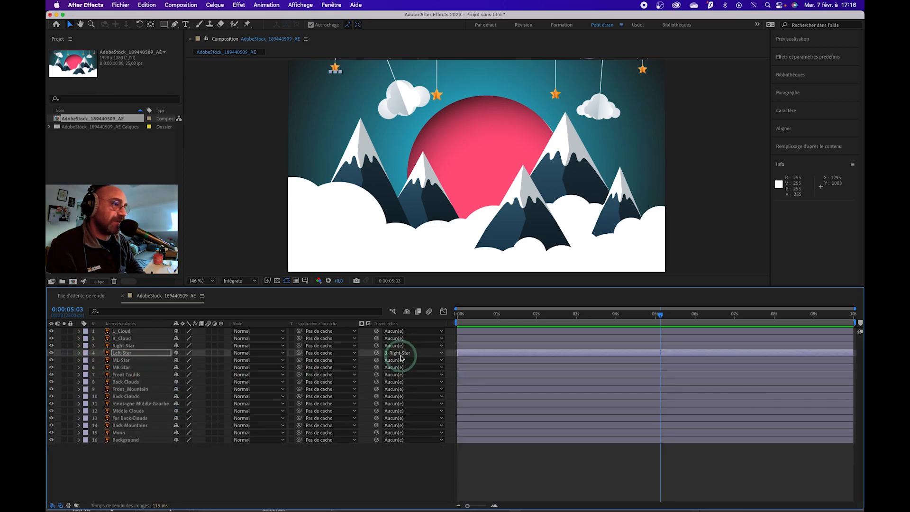
# - Review the parent layer choices for Left-Star without changing them, and scrub the opening frames to check the linked stars
pyautogui.click(404, 353)
pyautogui.press('Escape')
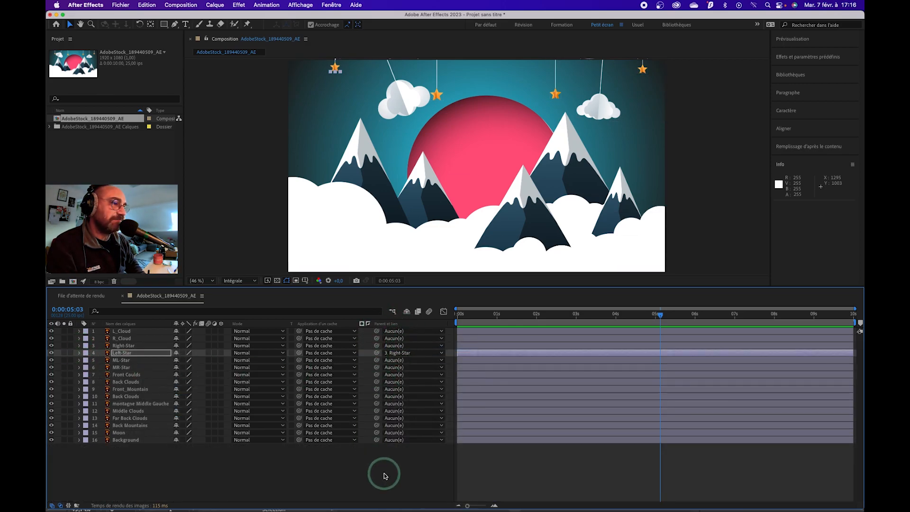
pyautogui.click(405, 352)
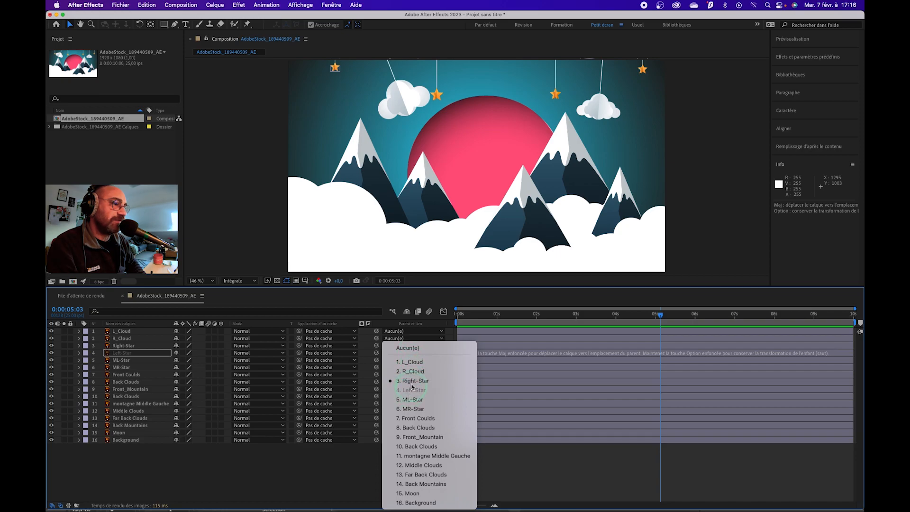
pyautogui.click(283, 465)
pyautogui.click(532, 325)
pyautogui.moveTo(476, 314); pyautogui.dragTo(456, 317)
pyautogui.press('space')
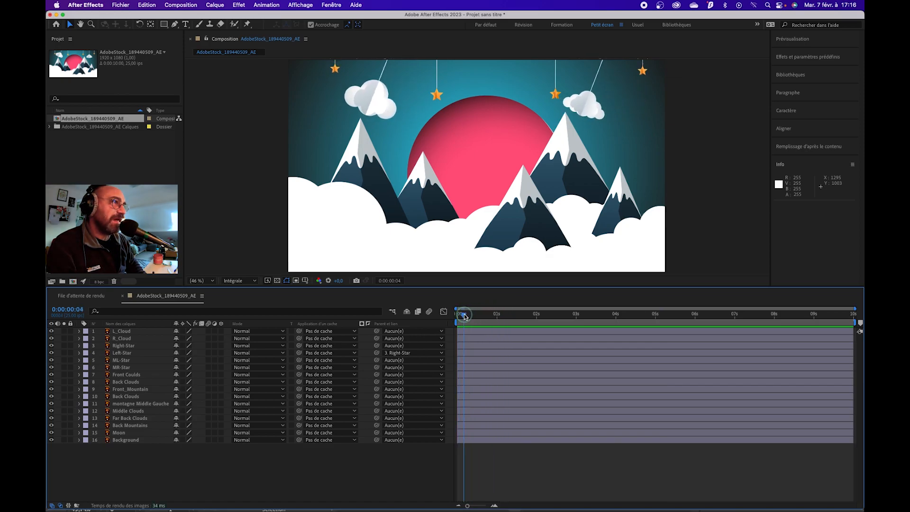
pyautogui.click(431, 91)
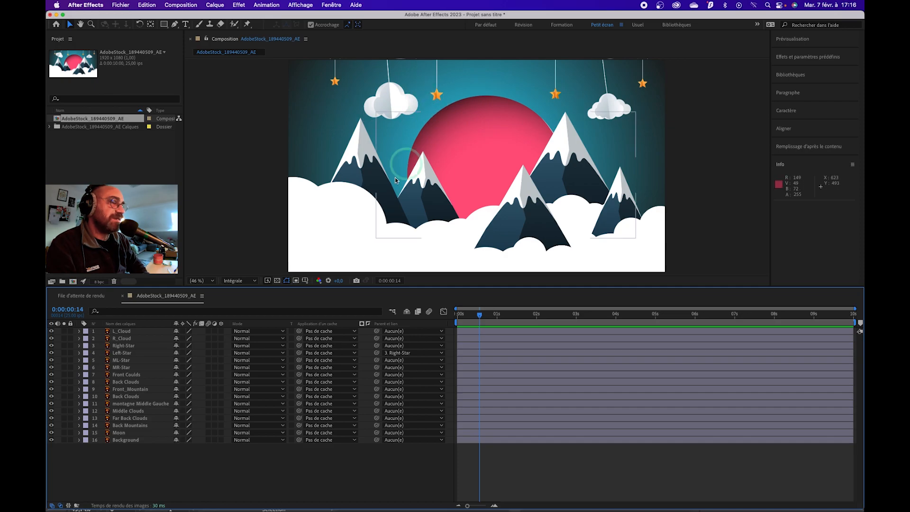
# - Move the ML-Star layer's anchor point to the top end of its string with the anchor point tool
pyautogui.click(122, 353)
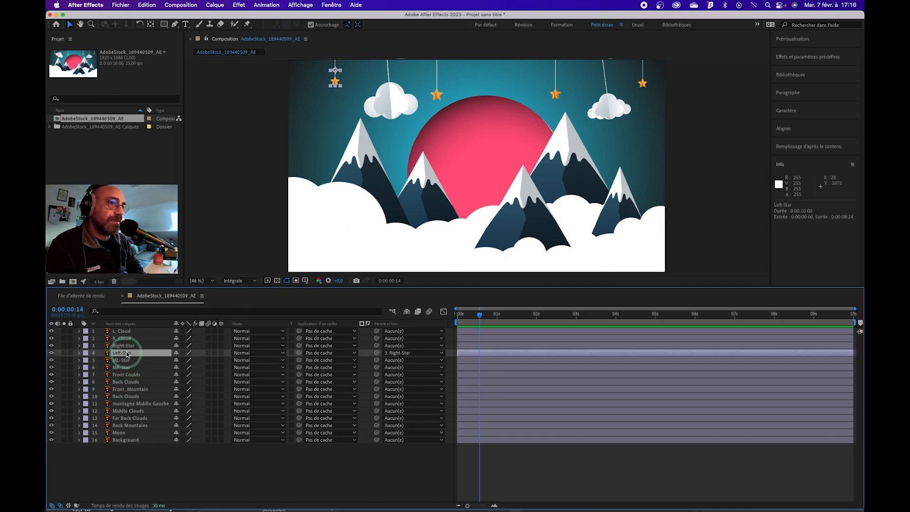
pyautogui.click(121, 360)
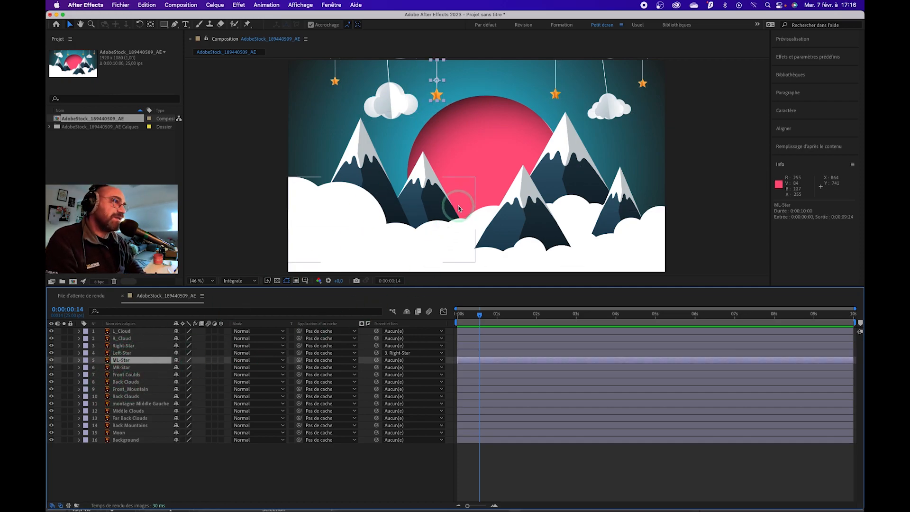
pyautogui.click(79, 361)
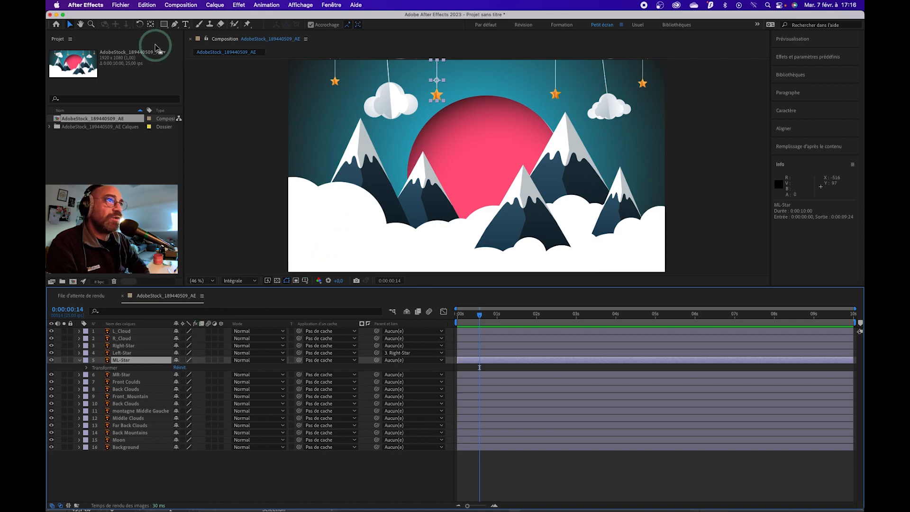
pyautogui.click(150, 24)
pyautogui.moveTo(439, 82)
pyautogui.mouseDown()
pyautogui.moveTo(437, 65)
pyautogui.moveTo(426, 76)
pyautogui.mouseUp()
pyautogui.click(93, 366)
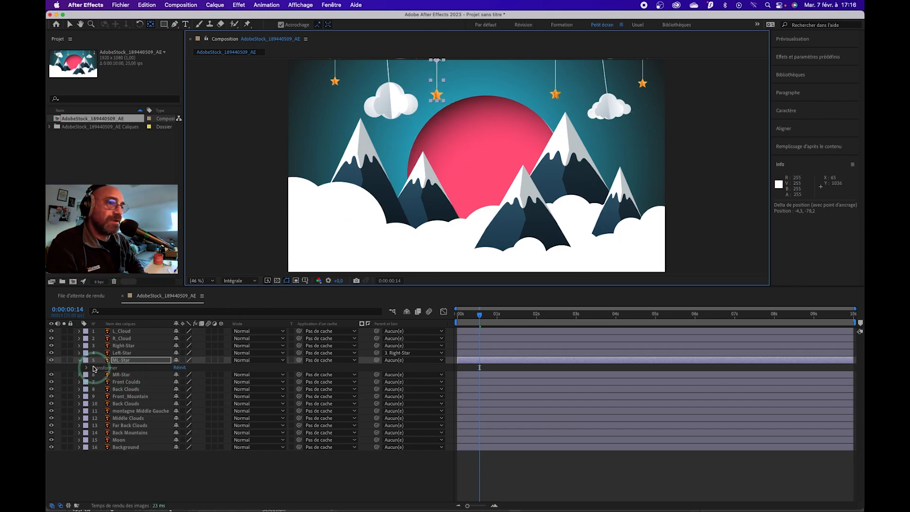
# - Keyframe ML-Star's Rotation at -36° at 0:00:00:20 and +47° at 0:00:00:00
pyautogui.press('r')
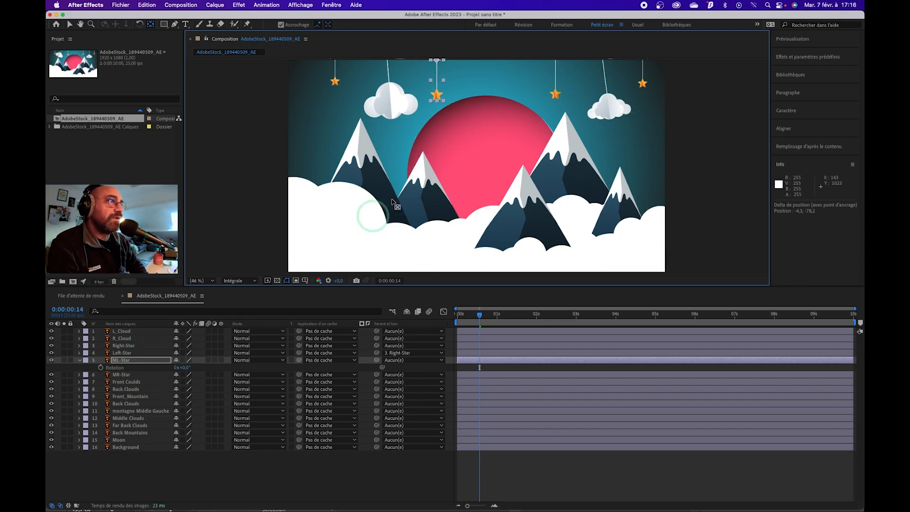
pyautogui.click(56, 25)
pyautogui.click(69, 26)
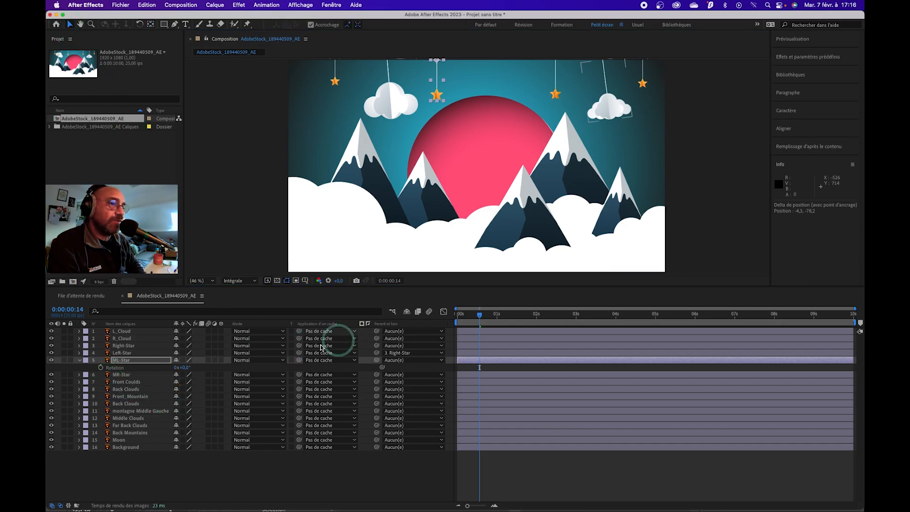
pyautogui.moveTo(187, 372); pyautogui.dragTo(195, 367)
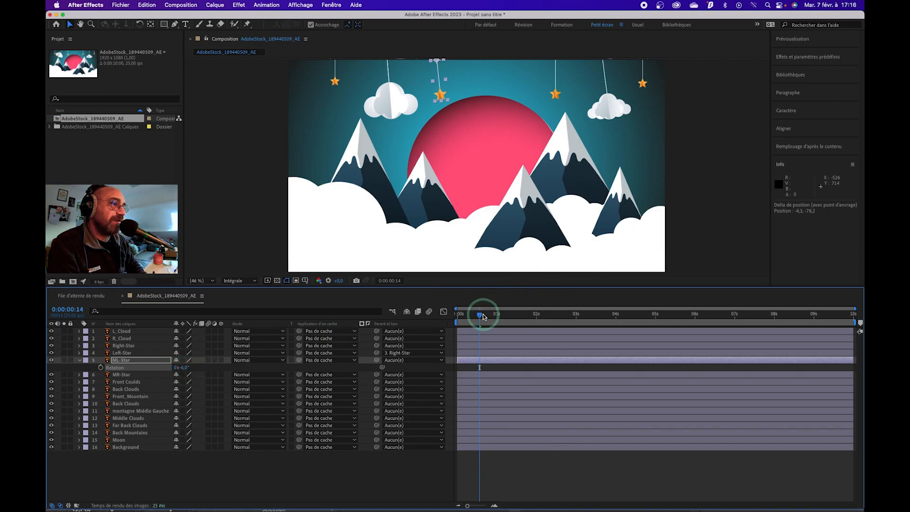
pyautogui.moveTo(483, 317); pyautogui.dragTo(490, 316)
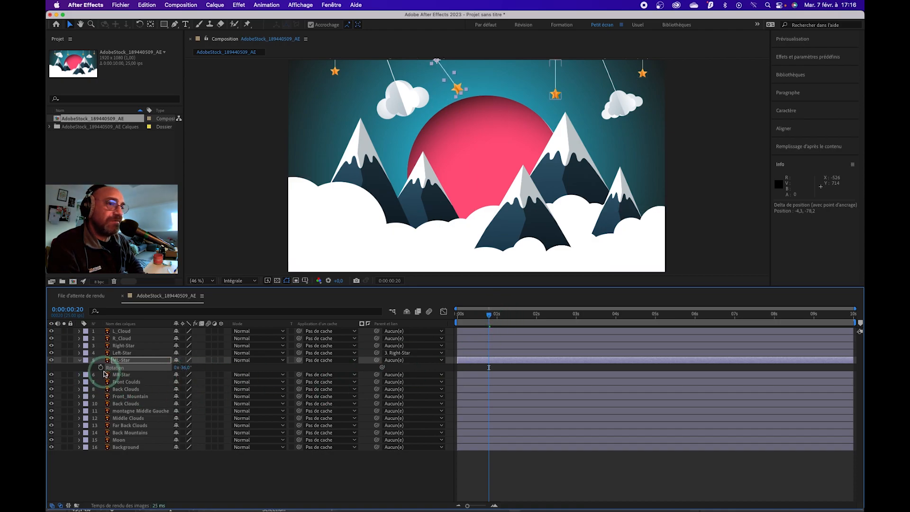
pyautogui.moveTo(487, 318); pyautogui.dragTo(450, 317)
pyautogui.moveTo(186, 368); pyautogui.dragTo(214, 367)
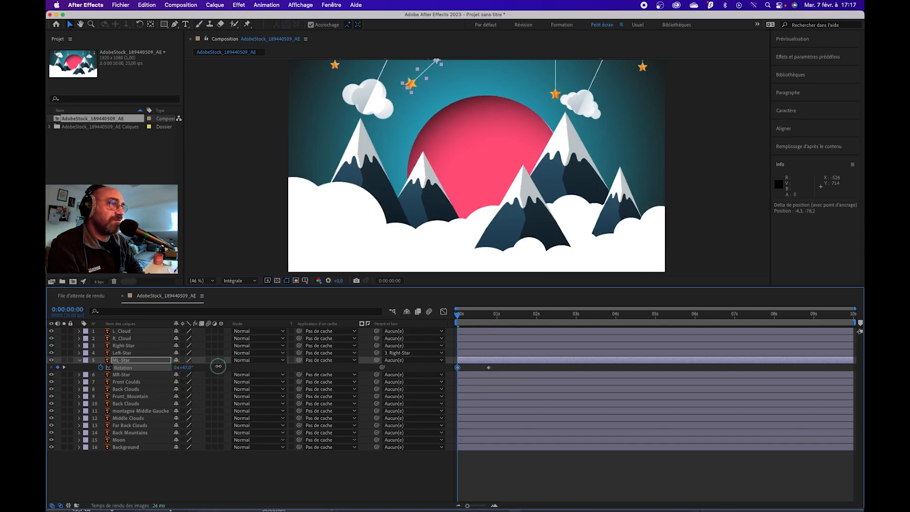
# - Copy ML-Star's first Rotation keyframe to 0:00:01:18 and return the playhead to the start
pyautogui.moveTo(459, 314); pyautogui.dragTo(525, 315)
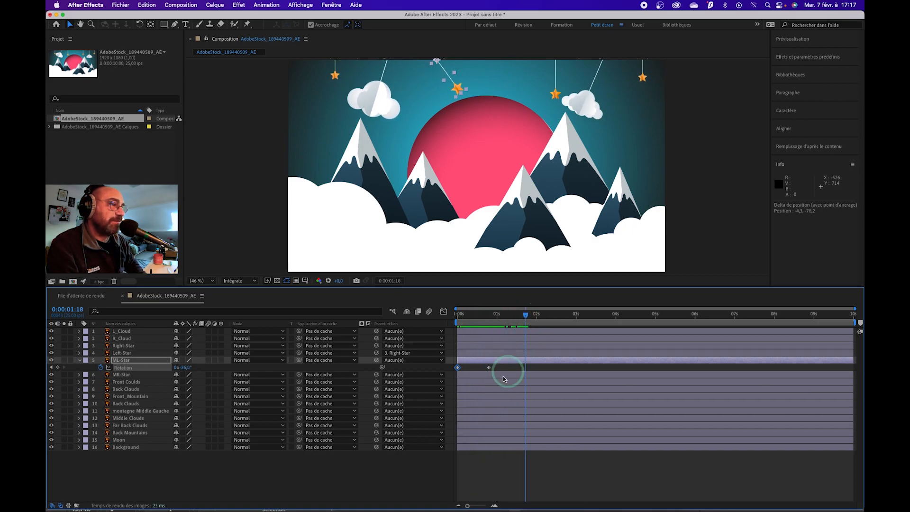
pyautogui.click(527, 358)
pyautogui.press('super+v')
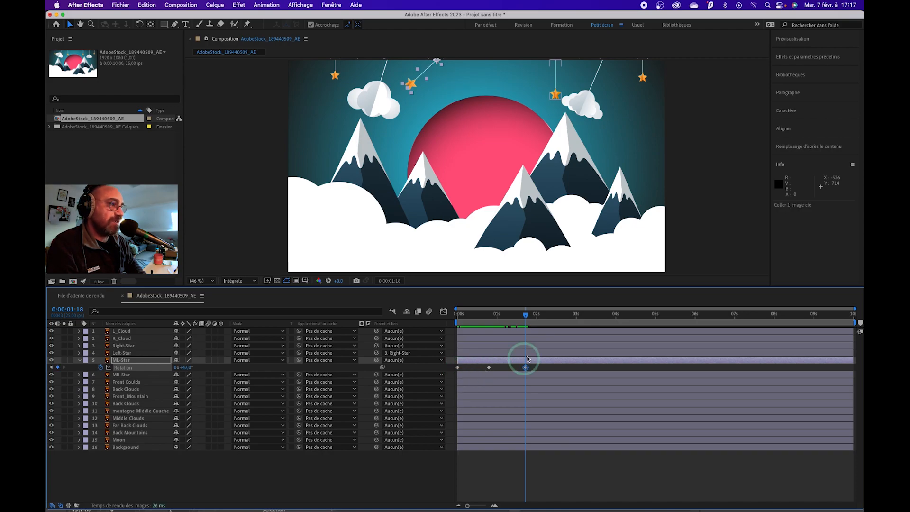
pyautogui.moveTo(527, 319); pyautogui.dragTo(429, 334)
pyautogui.click(206, 473)
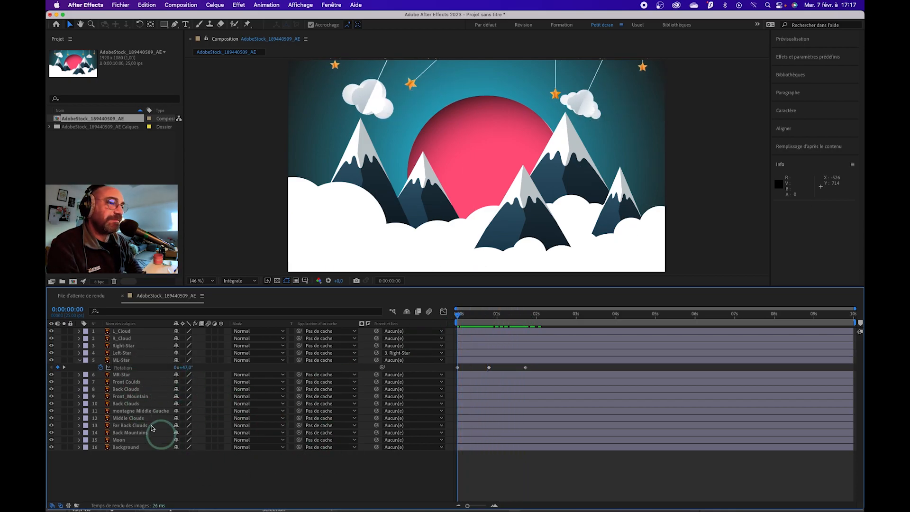
# - Apply the Easy Ease assistant (Lissage de vitesse) to all of ML-Star's Rotation keyframes and scrub back to the start
pyautogui.click(124, 361)
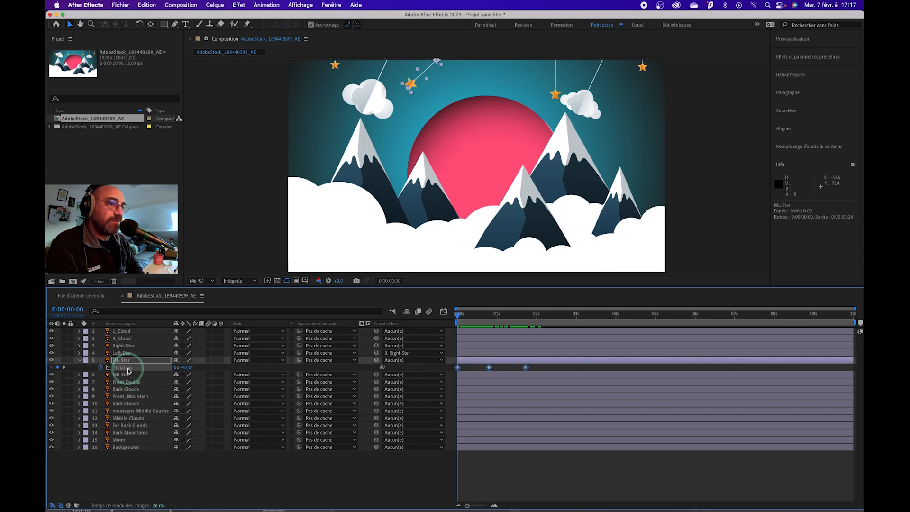
pyautogui.rightClick(128, 369)
pyautogui.moveTo(279, 488)
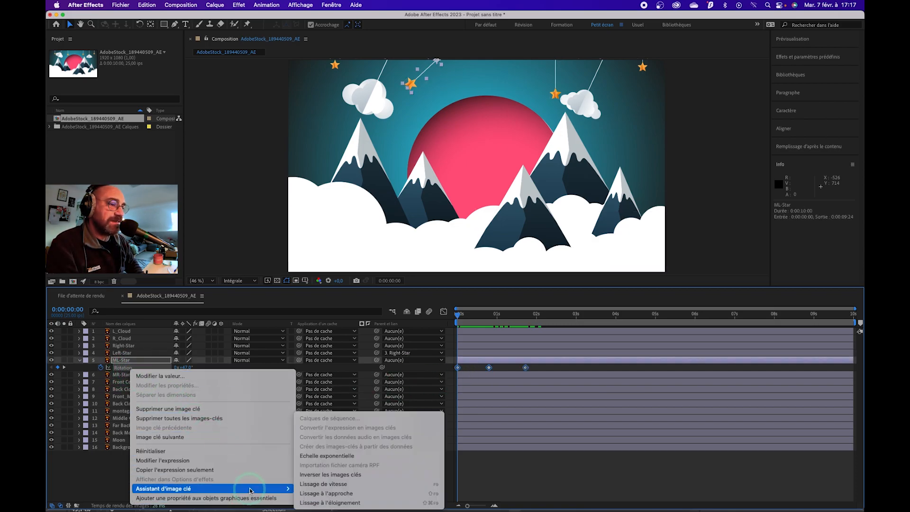
pyautogui.click(335, 485)
pyautogui.moveTo(461, 317)
pyautogui.mouseDown()
pyautogui.moveTo(531, 315)
pyautogui.moveTo(457, 315)
pyautogui.mouseUp()
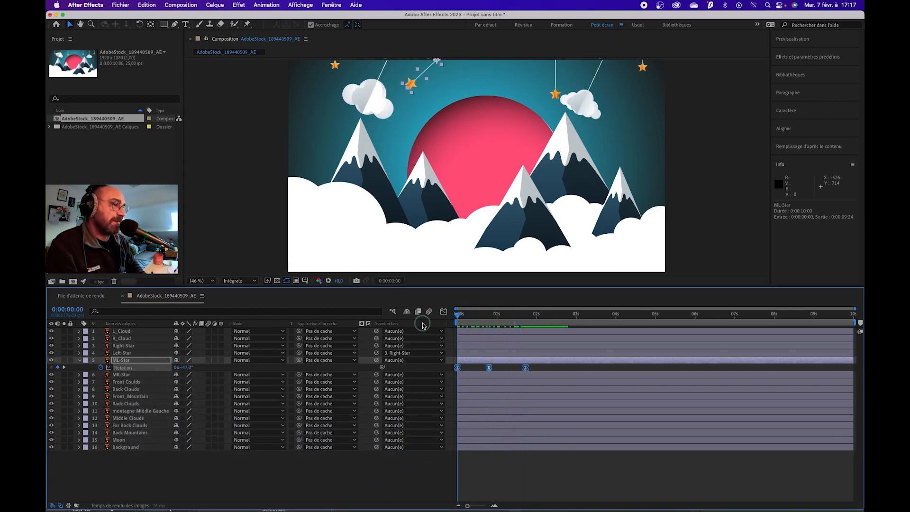
# - Add the expression loopOut(type = "cycle", numKeyframes = 0) to ML-Star's Rotation and preview the swinging star
pyautogui.keyDown('alt'); pyautogui.click(99, 368); pyautogui.keyUp('alt')
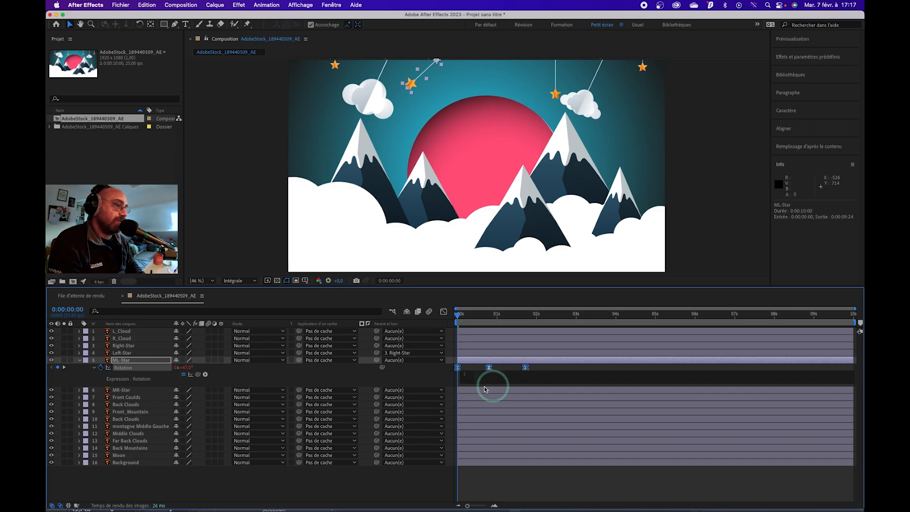
pyautogui.click(206, 375)
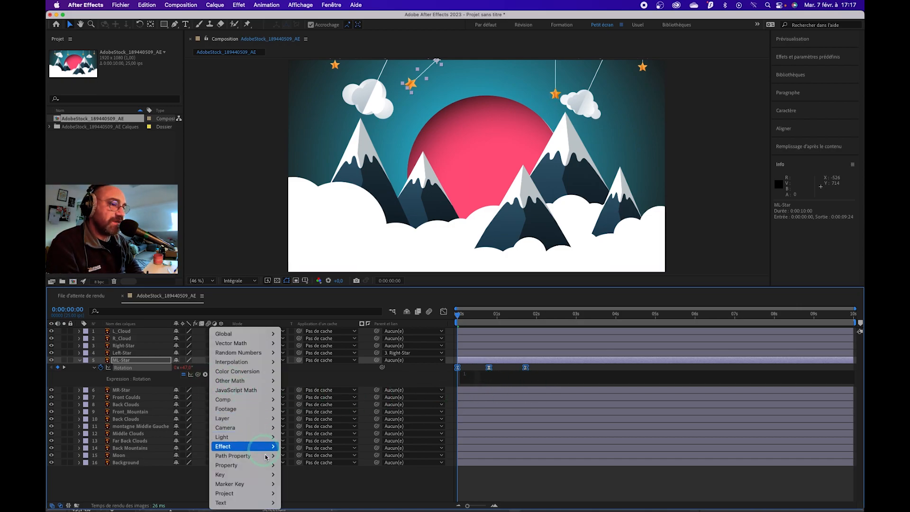
pyautogui.moveTo(268, 465)
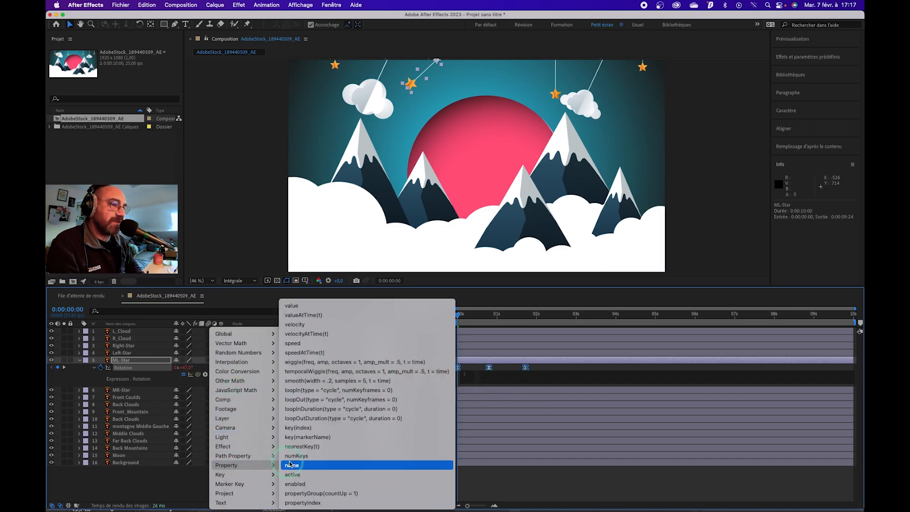
pyautogui.click(326, 401)
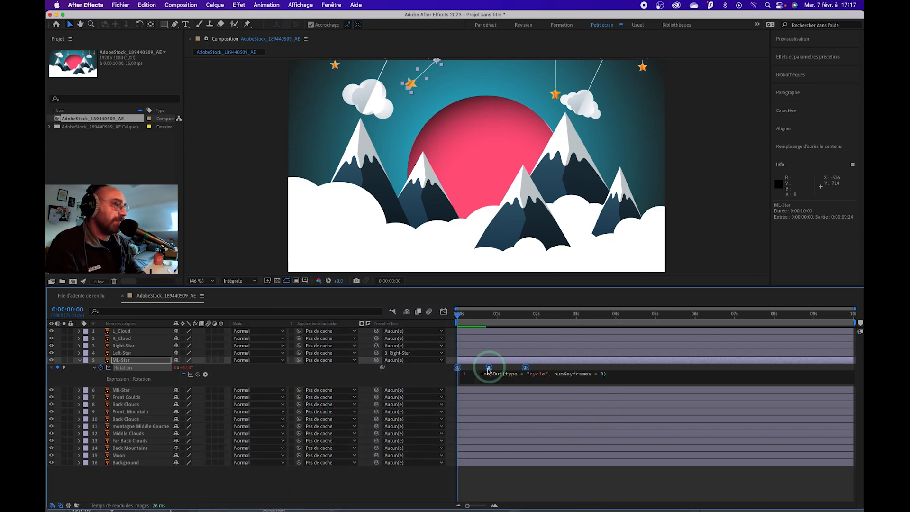
pyautogui.click(528, 496)
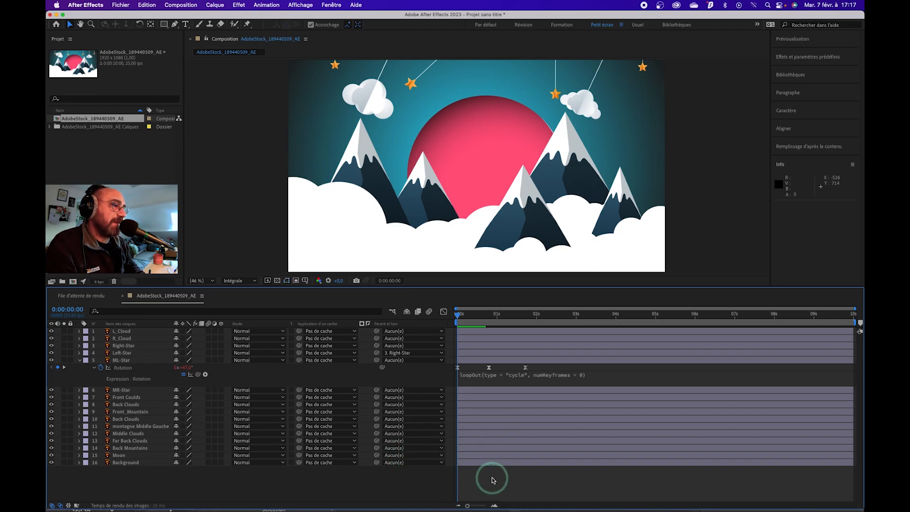
pyautogui.press('space')
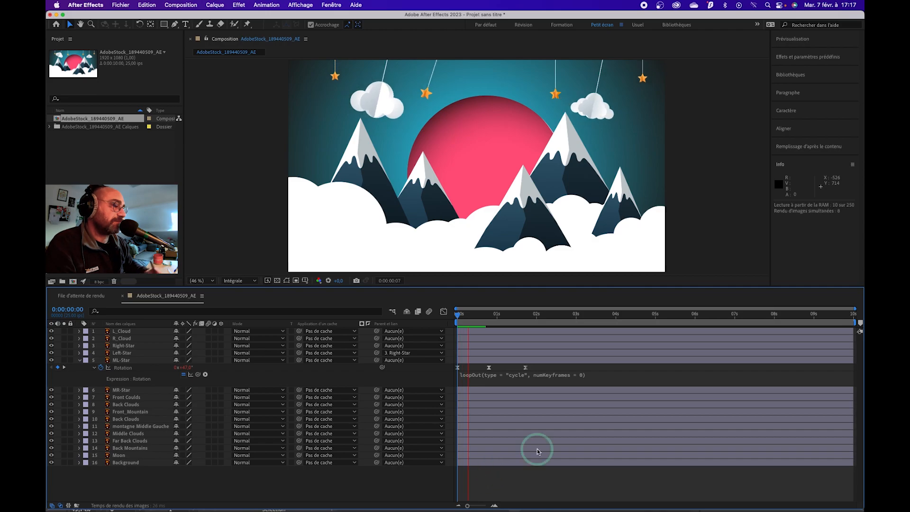
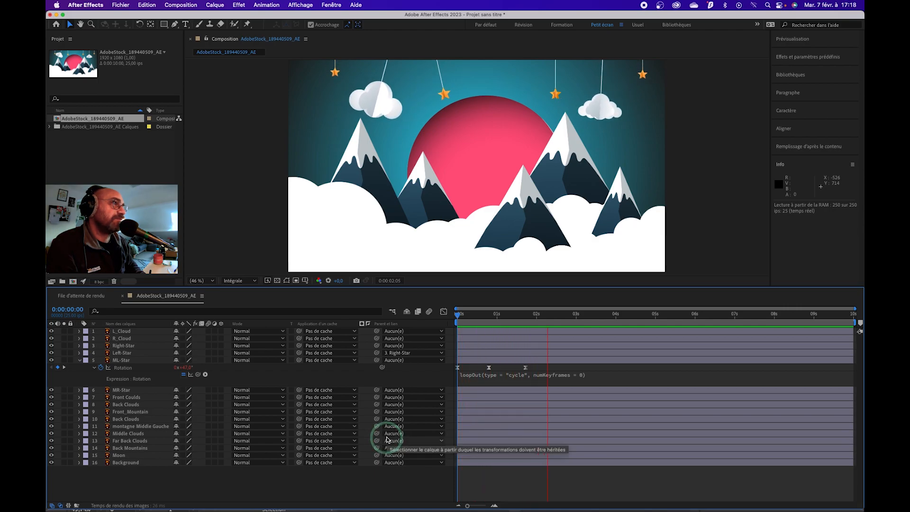
# - Stop the preview and move the MR-Star layer's anchor point to the top end of its string
pyautogui.click(126, 389)
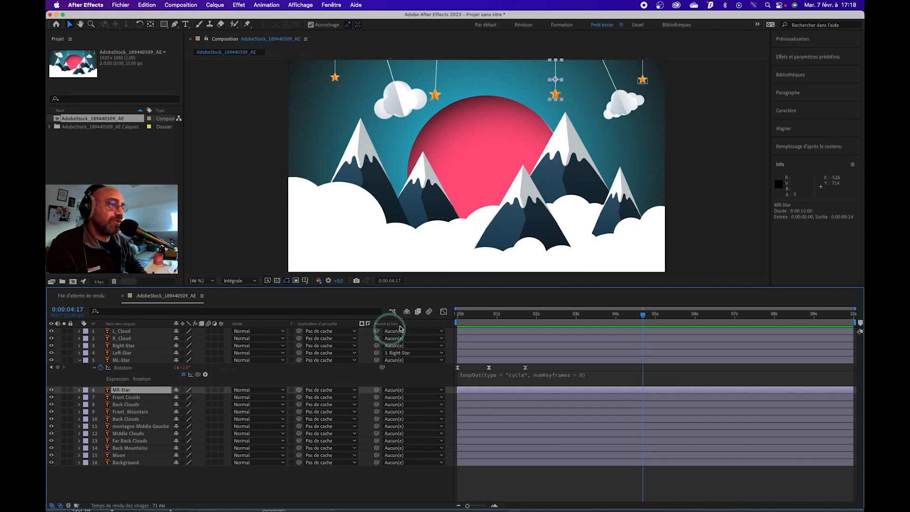
pyautogui.click(151, 24)
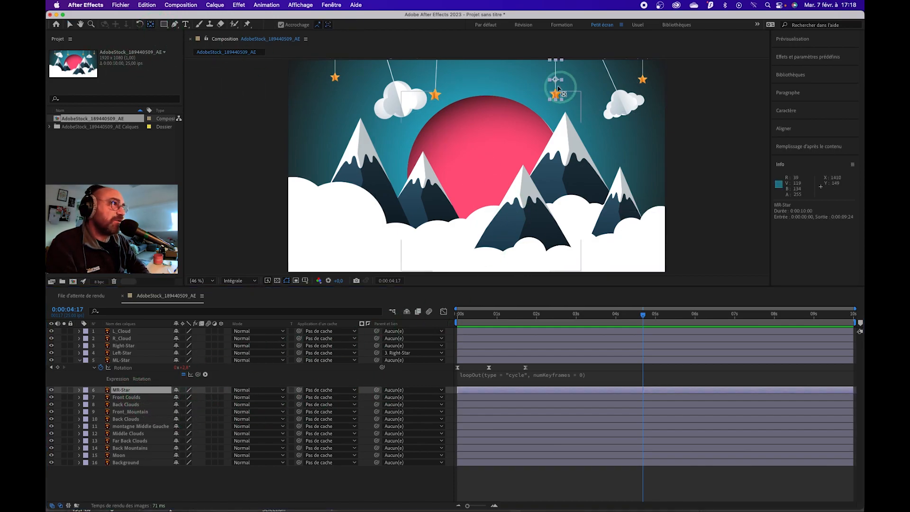
pyautogui.moveTo(555, 80)
pyautogui.mouseDown()
pyautogui.moveTo(559, 67)
pyautogui.moveTo(233, 373)
pyautogui.moveTo(557, 81)
pyautogui.moveTo(556, 67)
pyautogui.mouseUp()
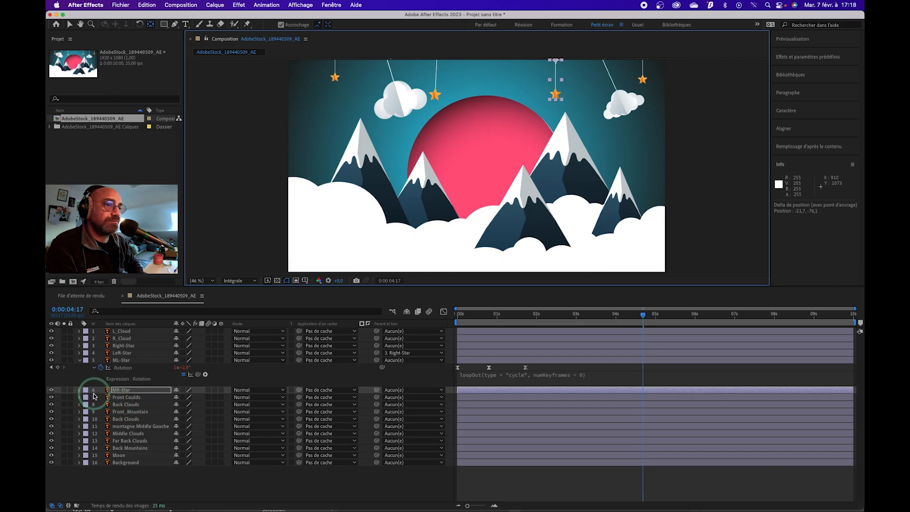
# - Copy ML-Star's looping Rotation animation onto MR-Star at 0:00:00:00 and scrub through the composition to check both stars
pyautogui.moveTo(488, 319); pyautogui.dragTo(458, 319)
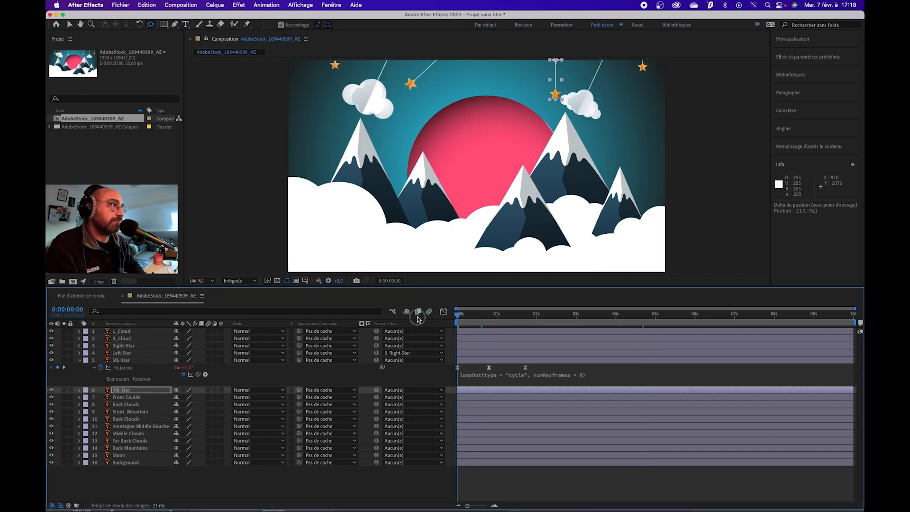
pyautogui.click(120, 389)
pyautogui.click(134, 367)
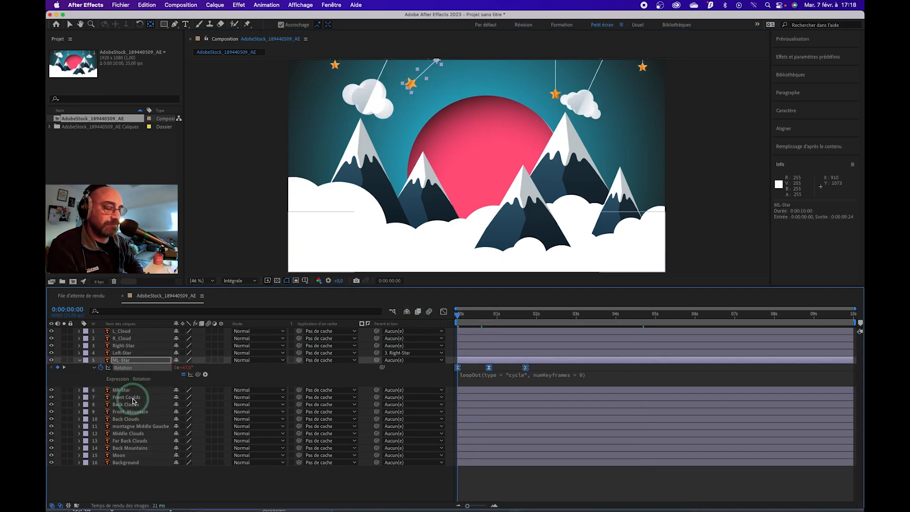
pyautogui.press('super+c')
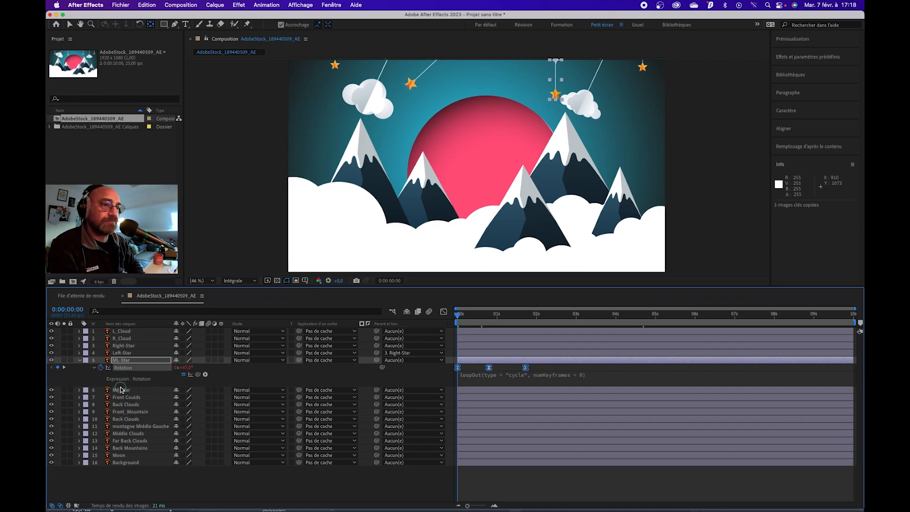
pyautogui.click(120, 389)
pyautogui.press('r')
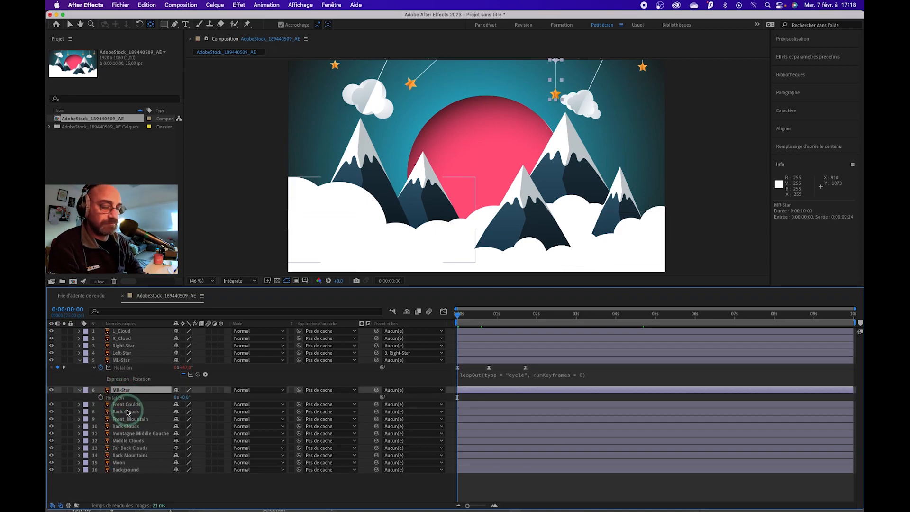
pyautogui.press('super+v')
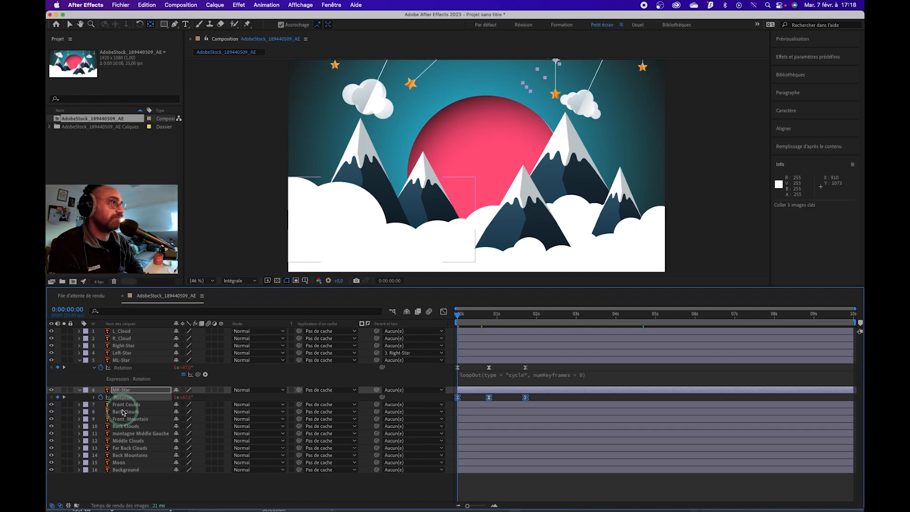
pyautogui.click(454, 340)
pyautogui.moveTo(459, 318); pyautogui.dragTo(432, 324)
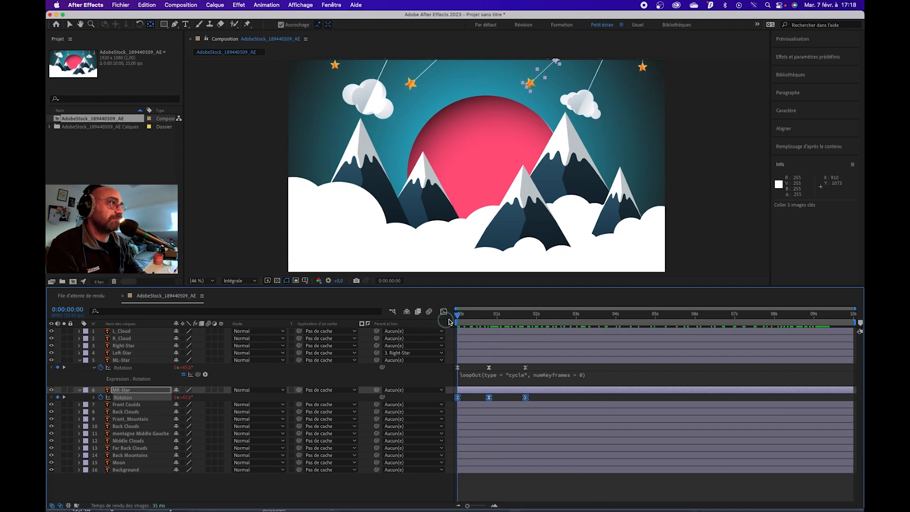
# - Preview the swinging ML-Star and MR-Star from the start of the composition
pyautogui.press('space')
pyautogui.press('space')
pyautogui.click(536, 466)
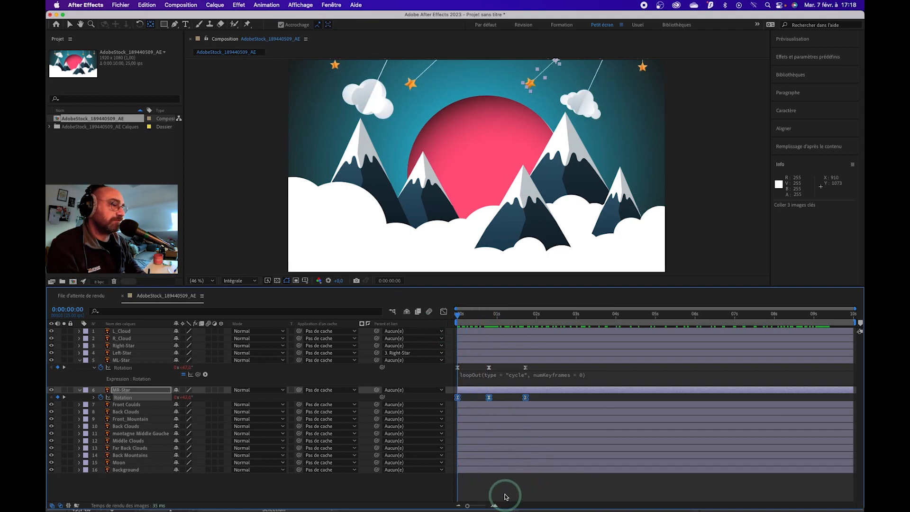
pyautogui.moveTo(539, 395); pyautogui.dragTo(450, 406)
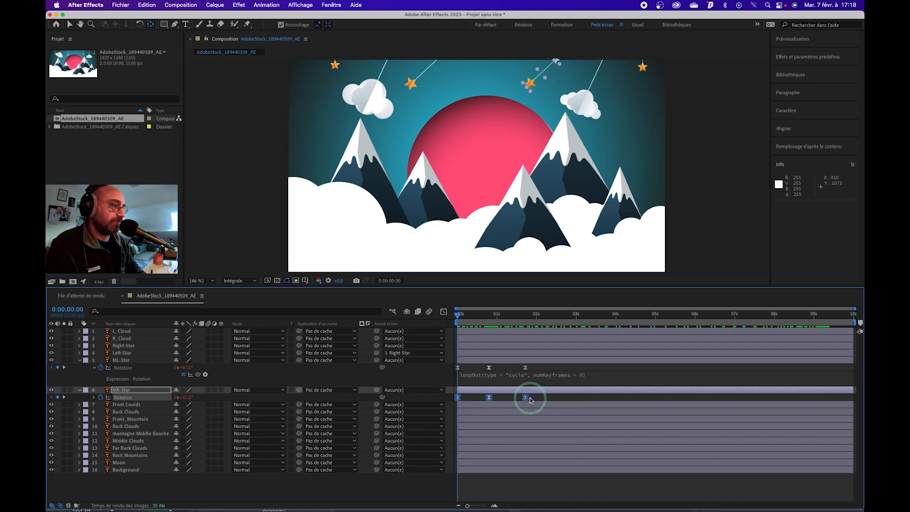
pyautogui.press('super+shift+k')
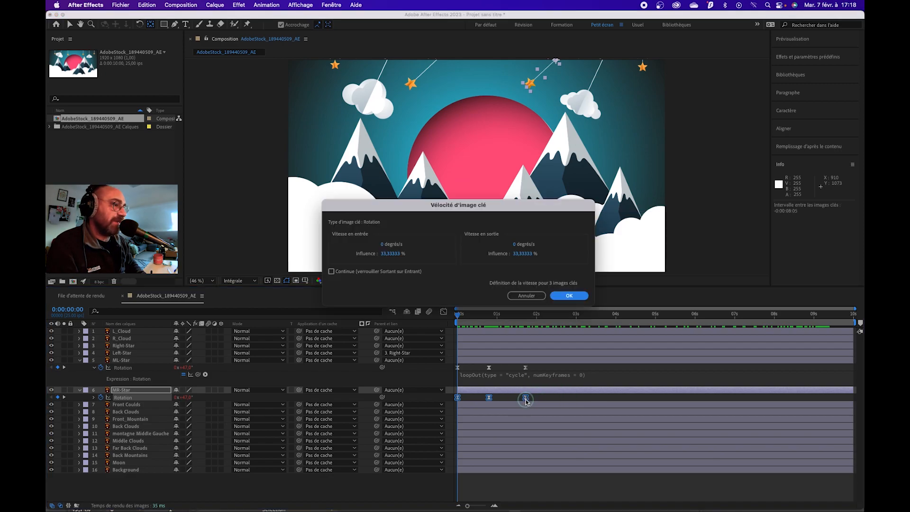
pyautogui.click(527, 296)
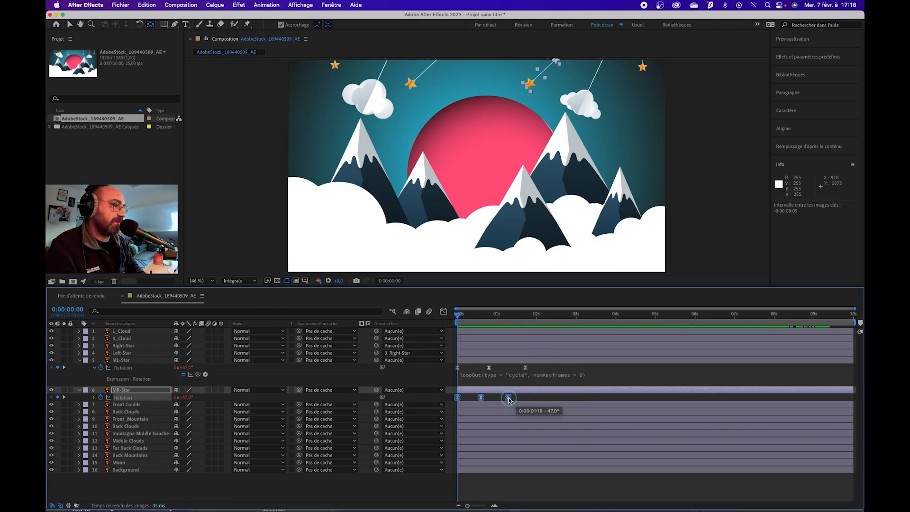
# - Compress MR-Star's three Rotation keyframes toward the start so the last falls shortly after one second, and preview the faster swing
pyautogui.click(517, 399)
pyautogui.press('space')
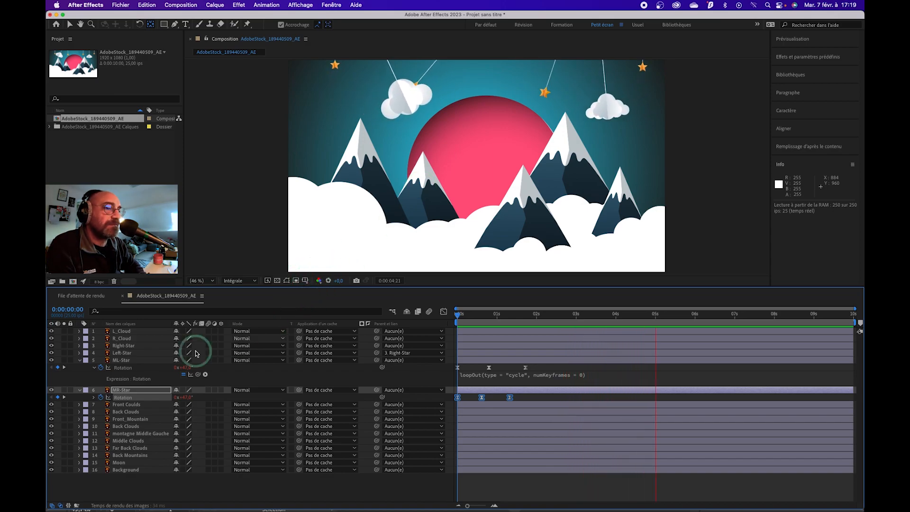
pyautogui.press('space')
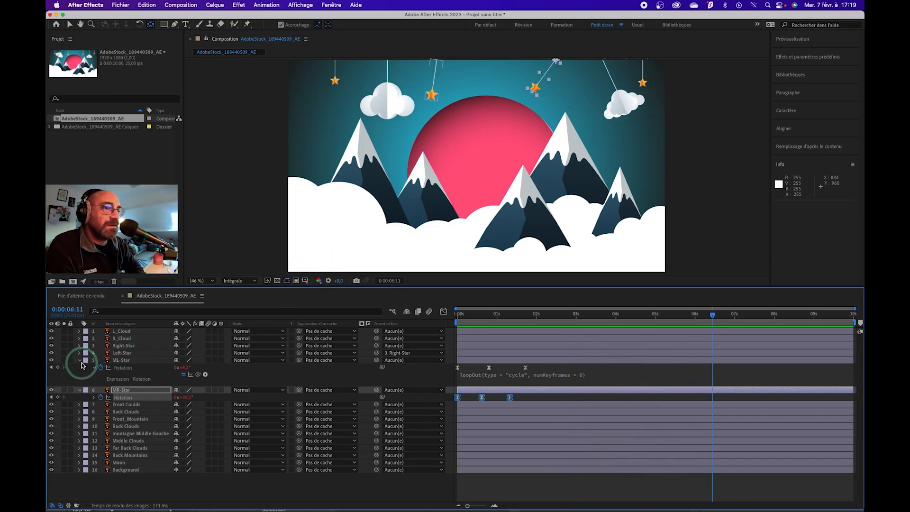
pyautogui.click(79, 360)
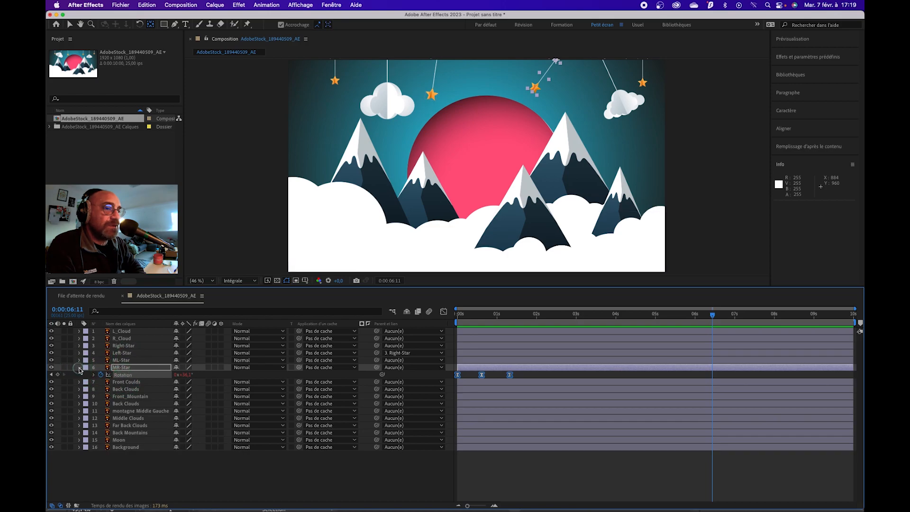
pyautogui.click(79, 368)
# - Toggle the visibility of the Front Coulds layer and examine the bases of the mountains behind it
pyautogui.click(119, 374)
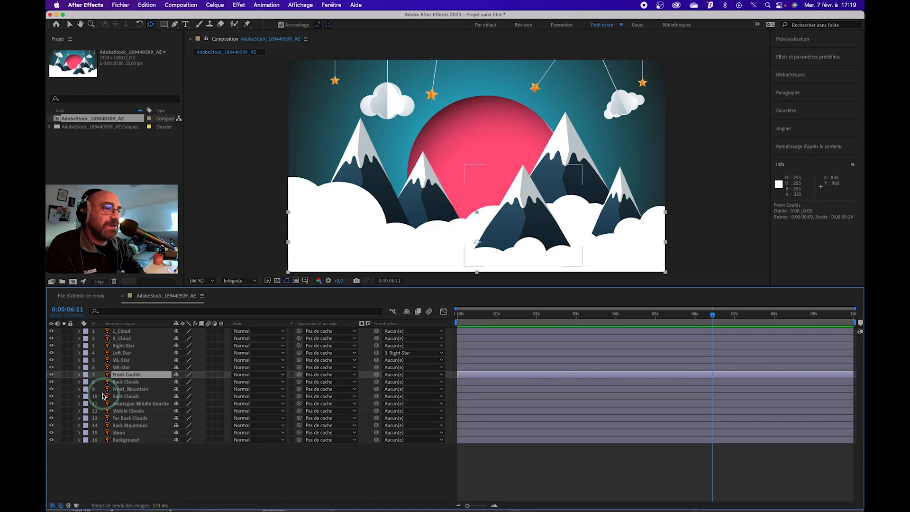
pyautogui.click(79, 375)
pyautogui.click(79, 375)
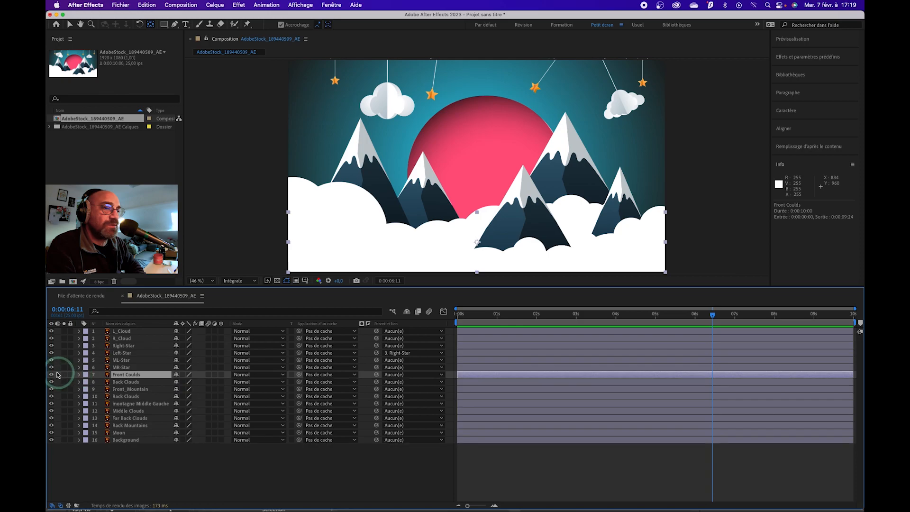
pyautogui.click(52, 374)
pyautogui.click(51, 374)
pyautogui.click(115, 378)
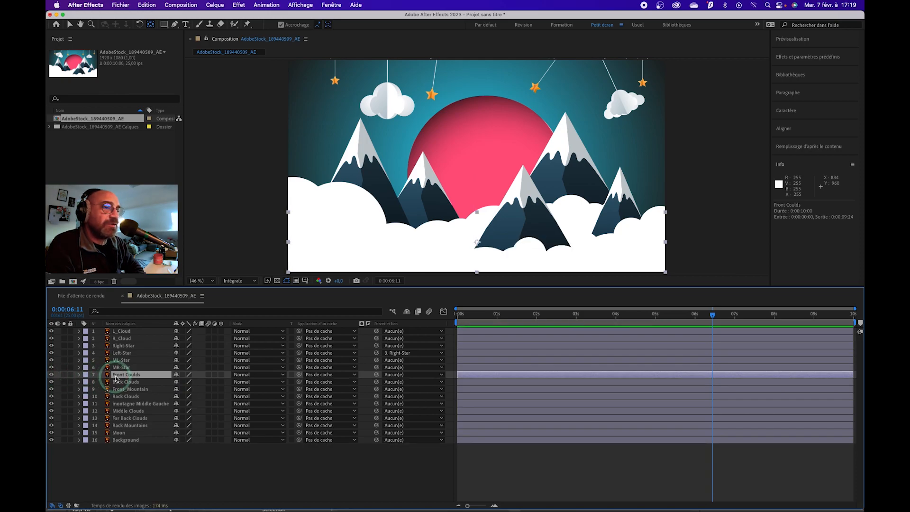
pyautogui.click(51, 374)
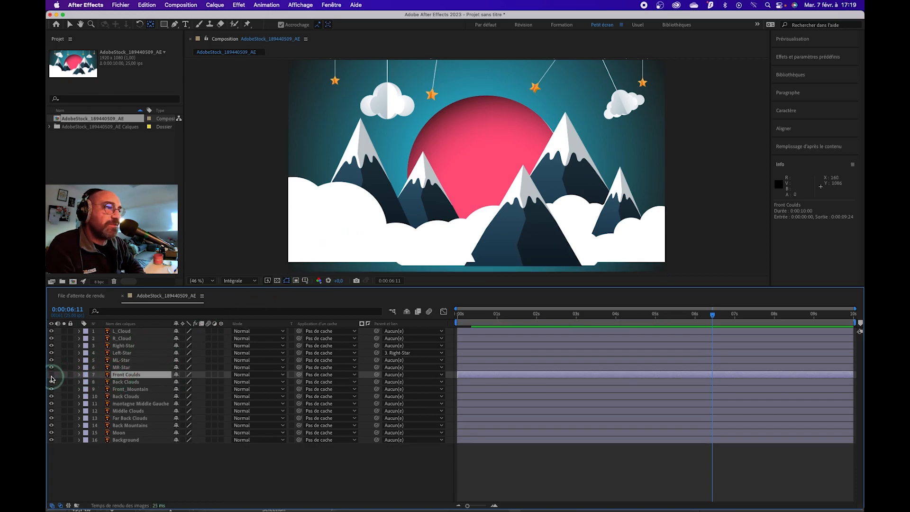
pyautogui.scroll(-2, 464, 251)
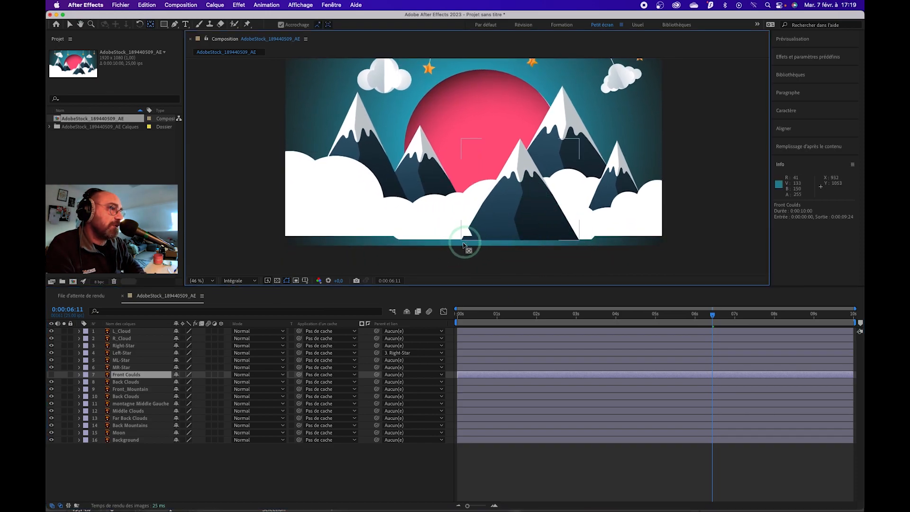
# - Activate the Selection tool and hide the Front Coulds layer
pyautogui.click(71, 26)
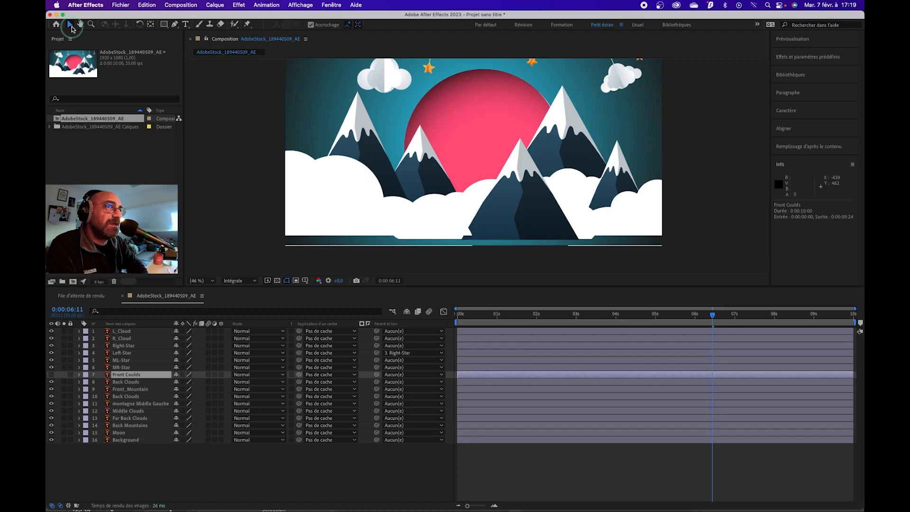
pyautogui.click(137, 375)
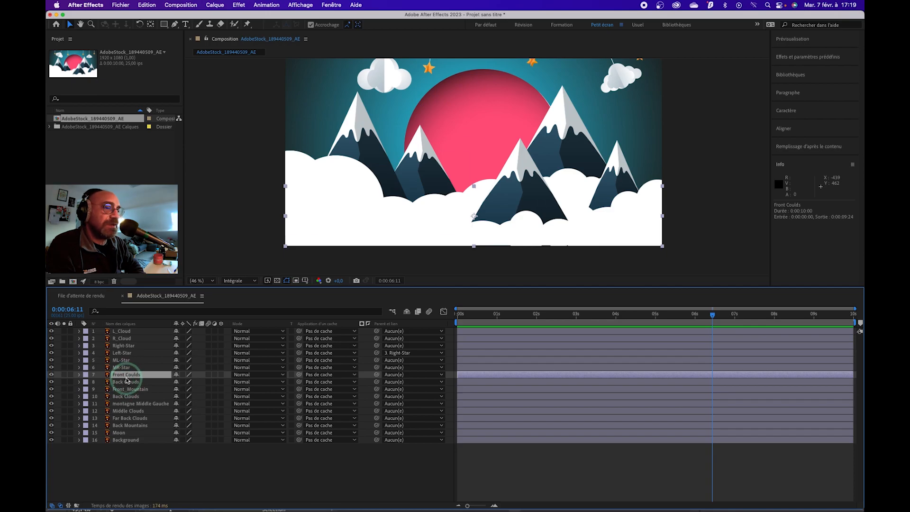
pyautogui.click(51, 375)
pyautogui.click(52, 375)
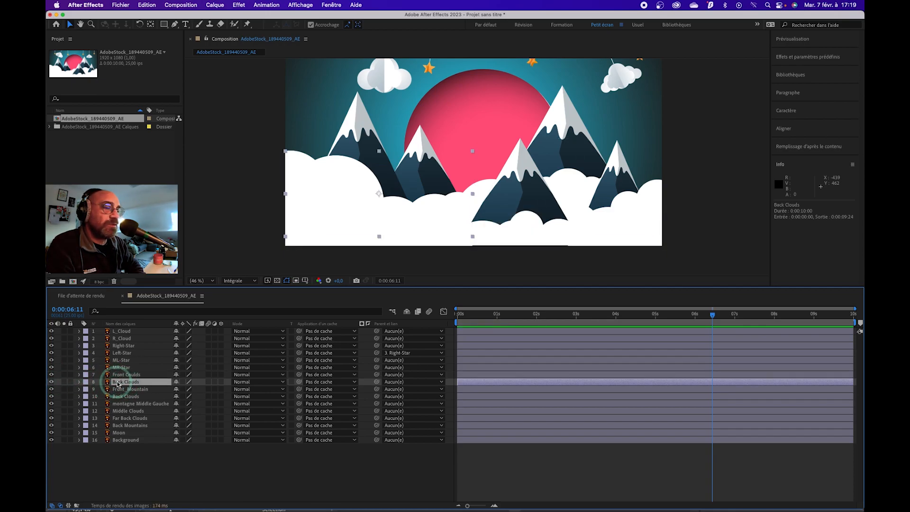
pyautogui.click(52, 376)
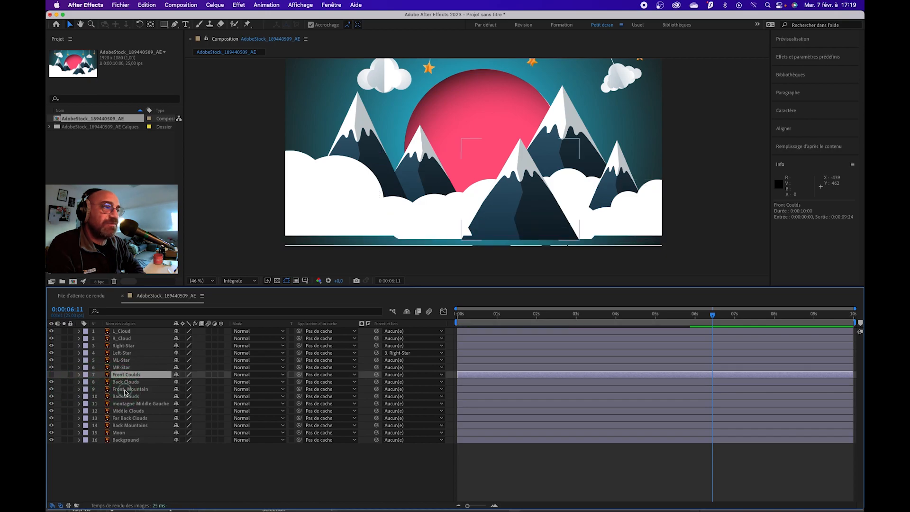
# - Identify Front_Mountain by toggling its visibility and lower the layer to a Y Position of 955.9
pyautogui.click(63, 390)
pyautogui.click(51, 389)
pyautogui.click(52, 389)
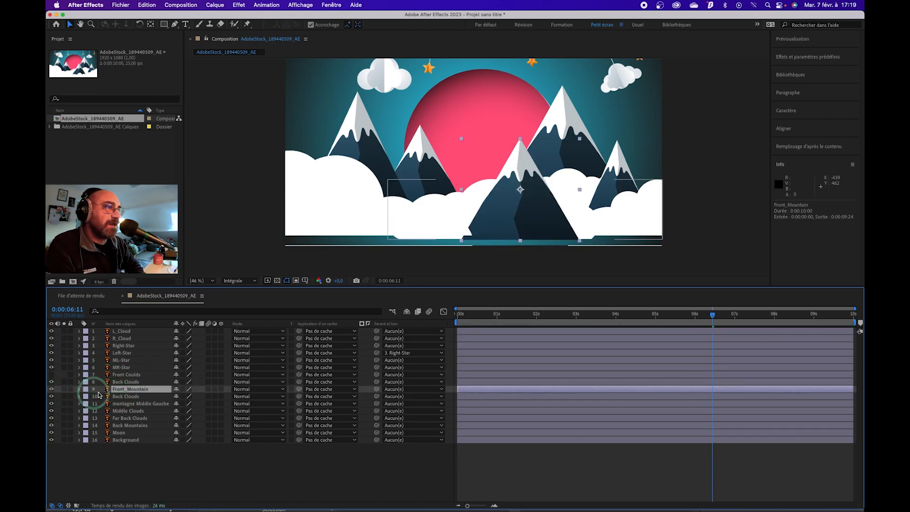
pyautogui.press('p')
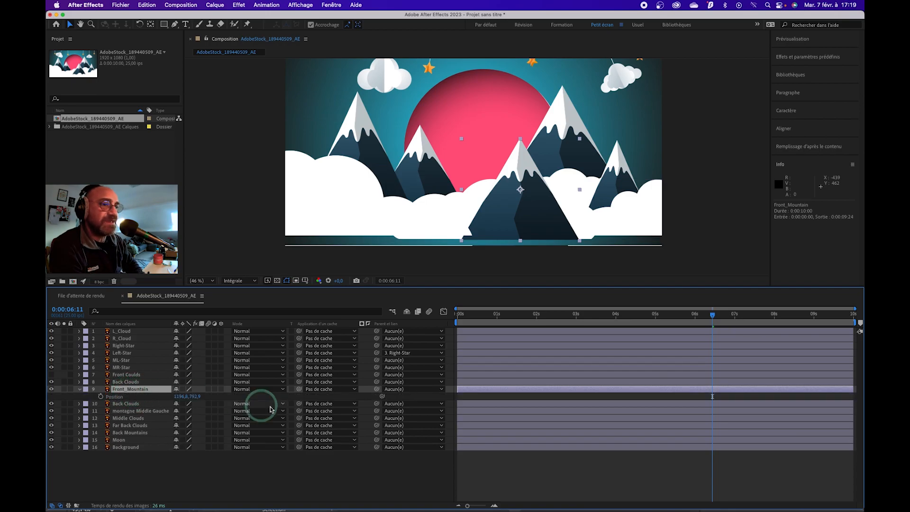
pyautogui.moveTo(200, 396); pyautogui.dragTo(218, 396)
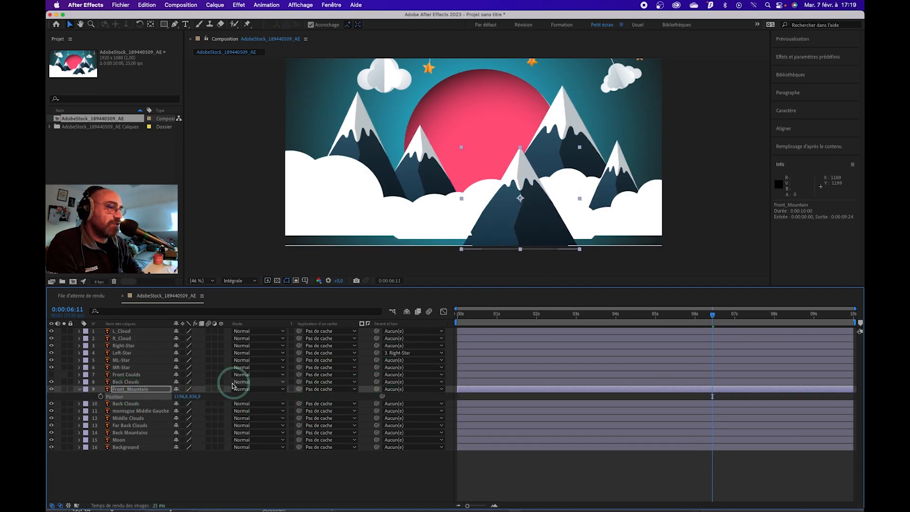
pyautogui.moveTo(196, 396); pyautogui.dragTo(280, 372)
# - Keyframe Front_Mountain's Position at 0:00:00:00 and raise the mountain to Y 836.9 at 0:00:09:24
pyautogui.moveTo(489, 317); pyautogui.dragTo(425, 320)
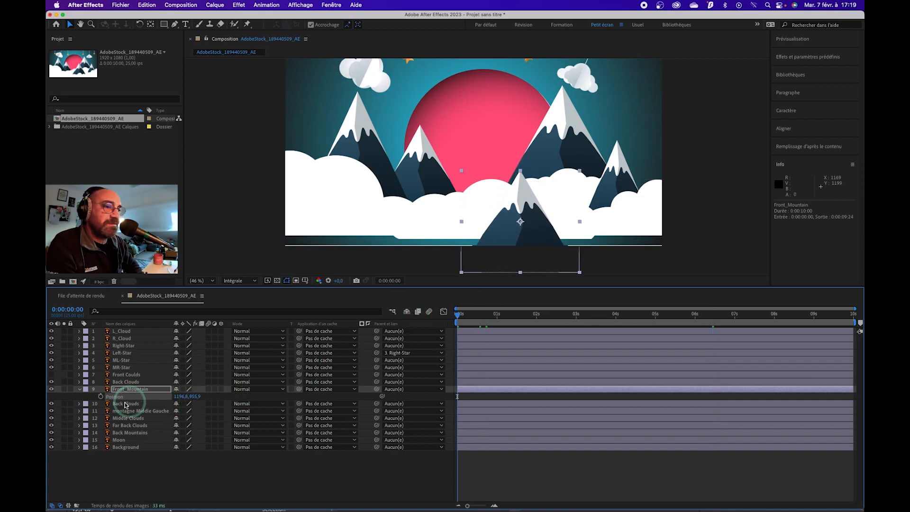
pyautogui.moveTo(462, 317); pyautogui.dragTo(852, 316)
pyautogui.click(425, 396)
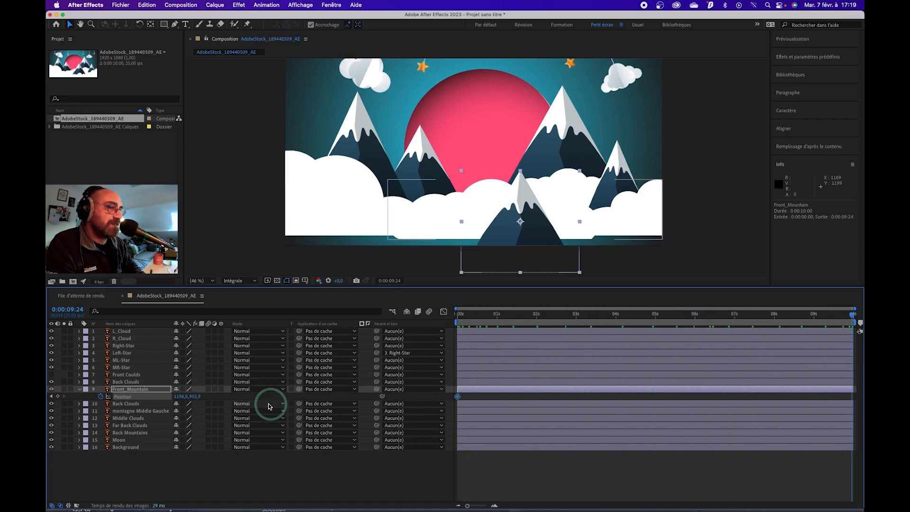
pyautogui.moveTo(198, 396); pyautogui.dragTo(166, 396)
pyautogui.moveTo(153, 397); pyautogui.dragTo(145, 401)
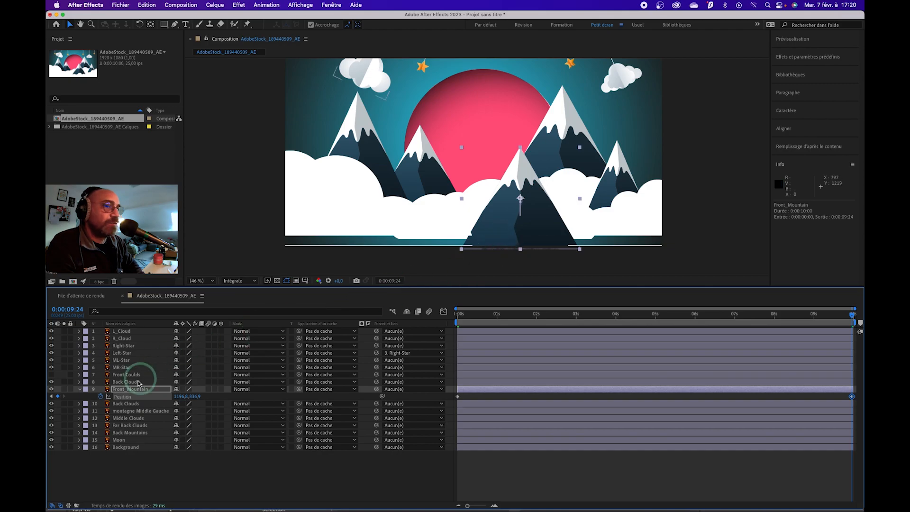
# - Show the Front Coulds layer again and preview Front_Mountain rising behind the clouds
pyautogui.click(51, 375)
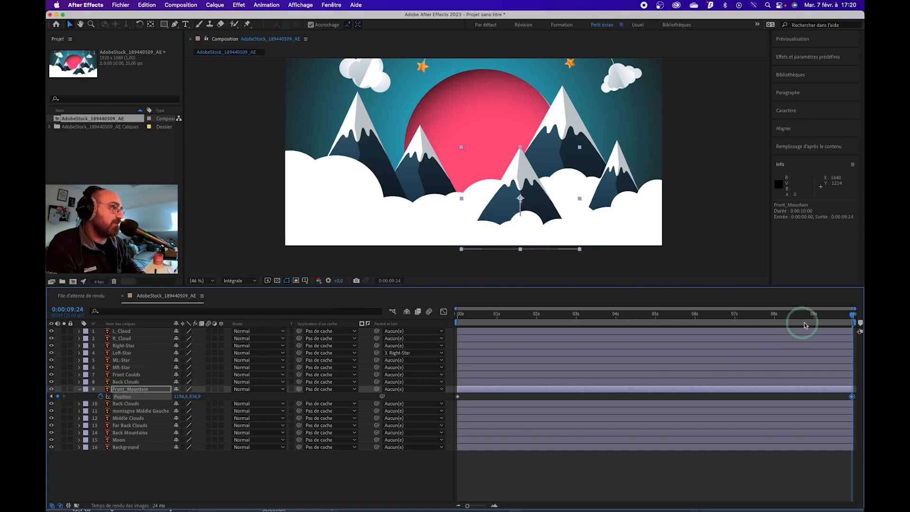
pyautogui.press('space')
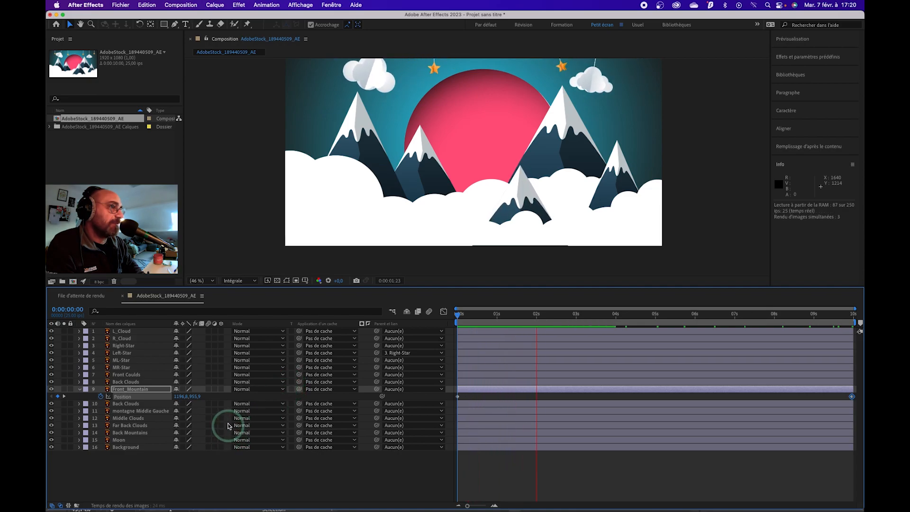
pyautogui.click(79, 389)
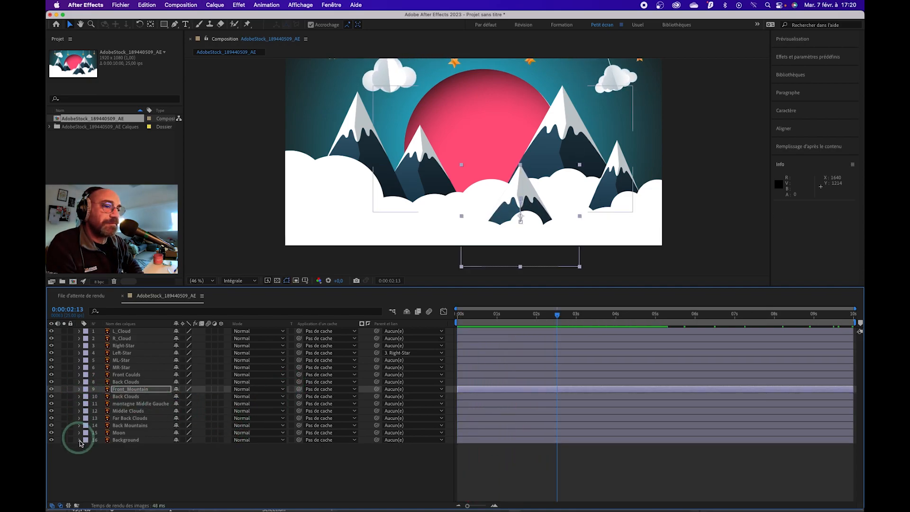
# - Select the Front Coulds layer and expand its properties
pyautogui.click(127, 374)
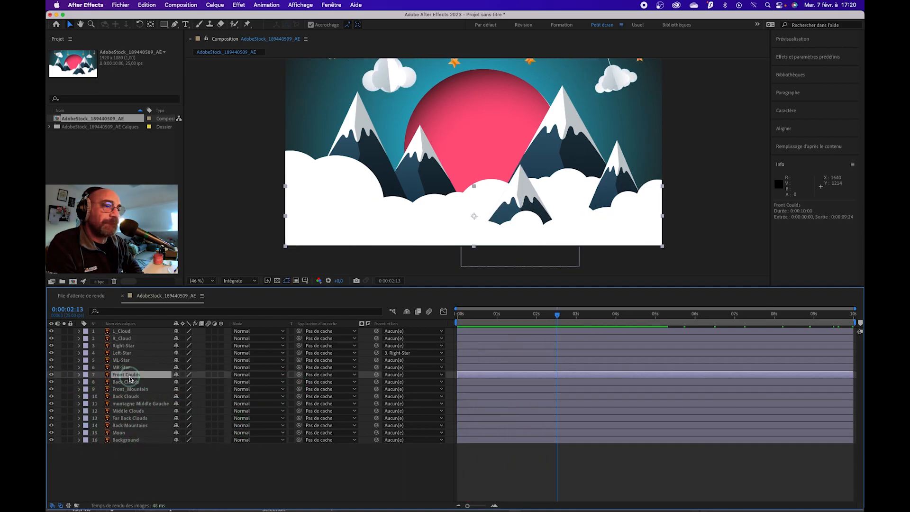
pyautogui.click(79, 375)
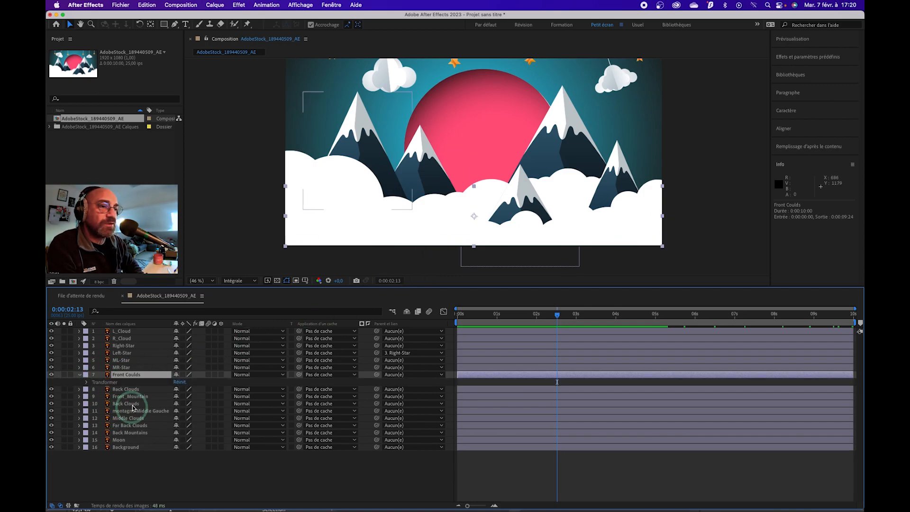
# - Try the Front Coulds layer at 80% opacity and restore it to 100%
pyautogui.click(87, 382)
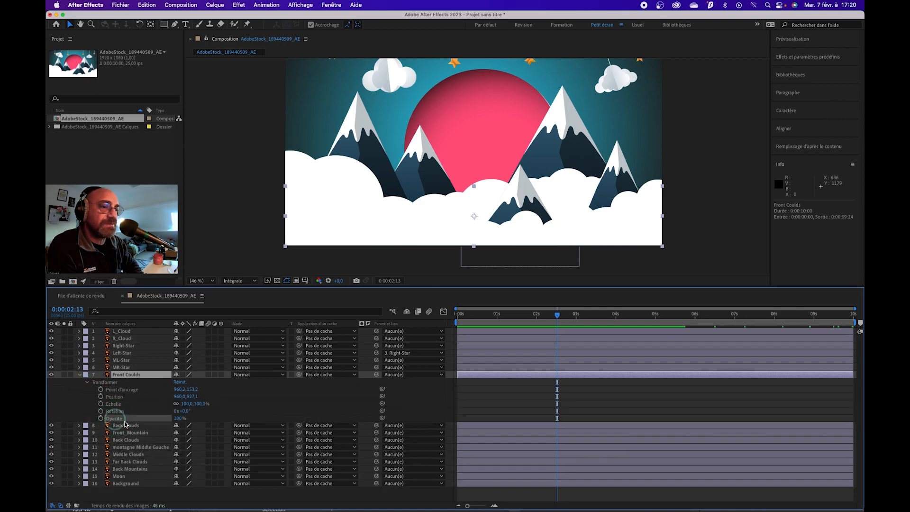
pyautogui.click(180, 418)
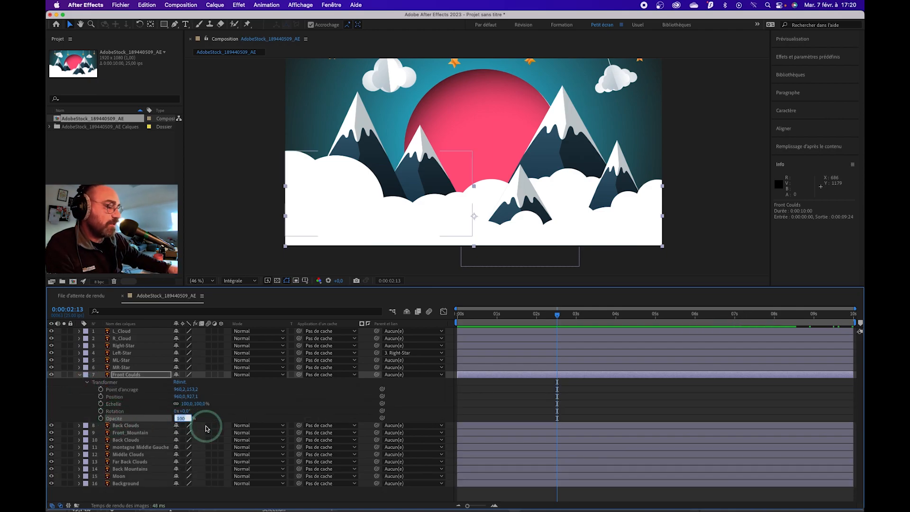
pyautogui.press('Return')
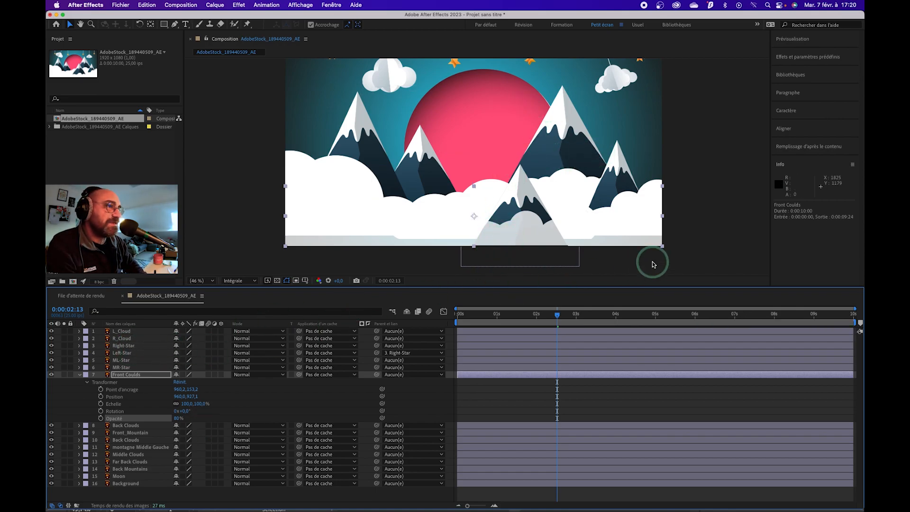
pyautogui.click(690, 229)
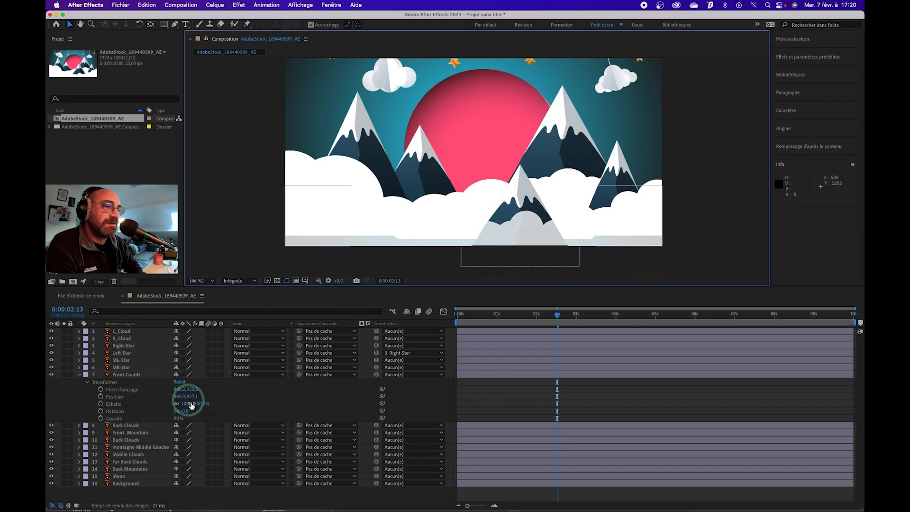
pyautogui.click(177, 418)
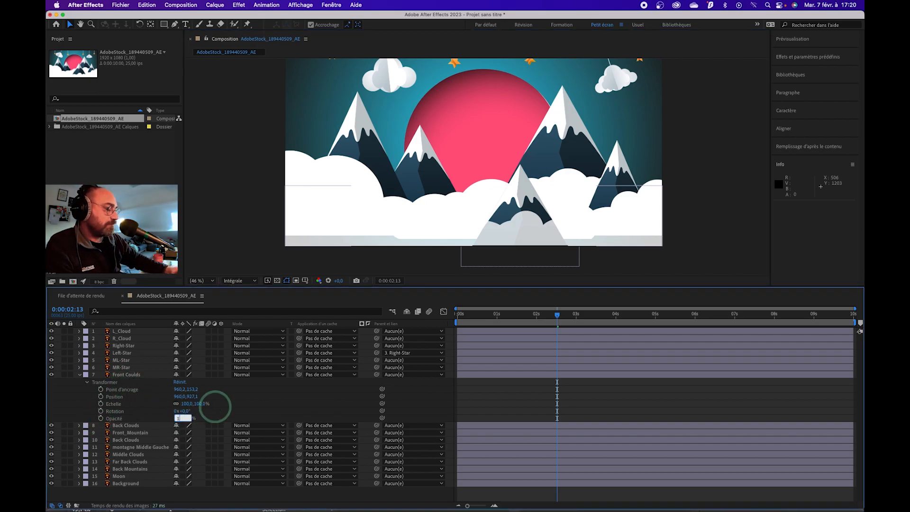
pyautogui.press('Return')
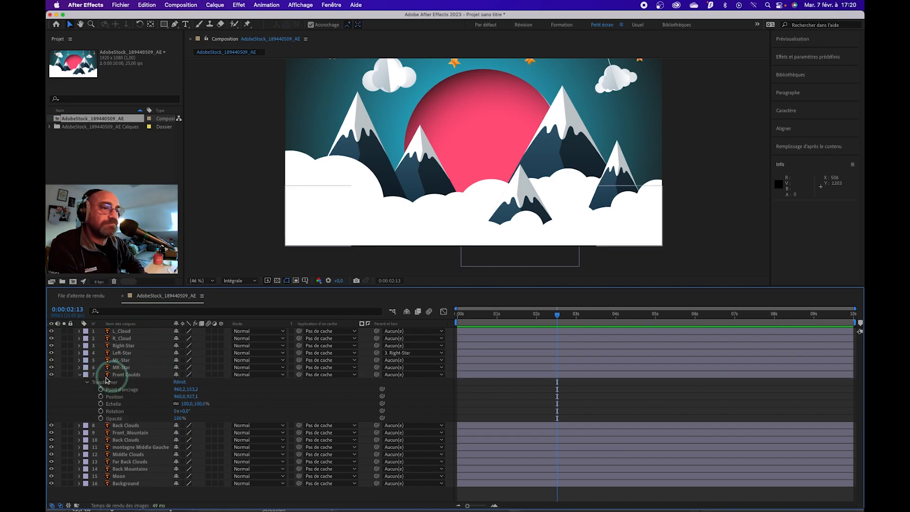
pyautogui.click(79, 374)
# - Check which clouds belong to layer 8, Back Clouds, by toggling its visibility, and set its opacity to 80%
pyautogui.click(125, 381)
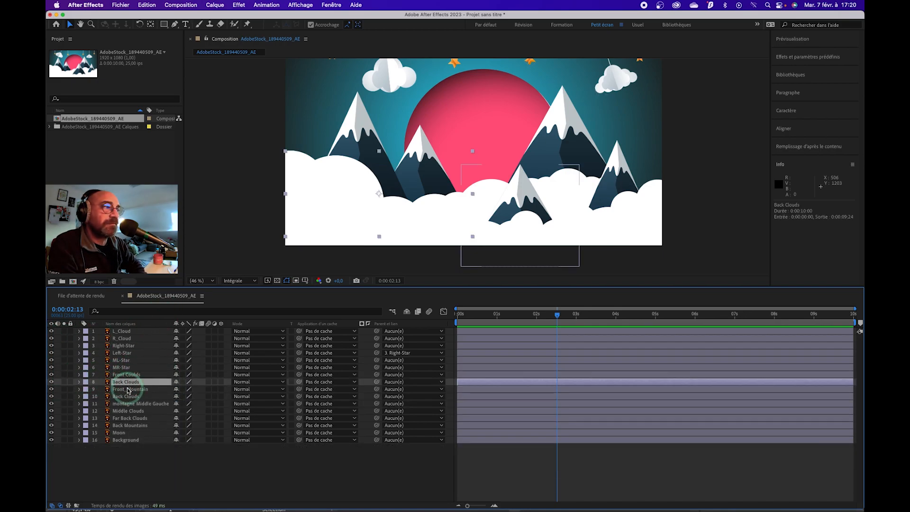
pyautogui.click(51, 381)
pyautogui.click(51, 383)
pyautogui.click(51, 382)
pyautogui.click(51, 381)
pyautogui.click(78, 382)
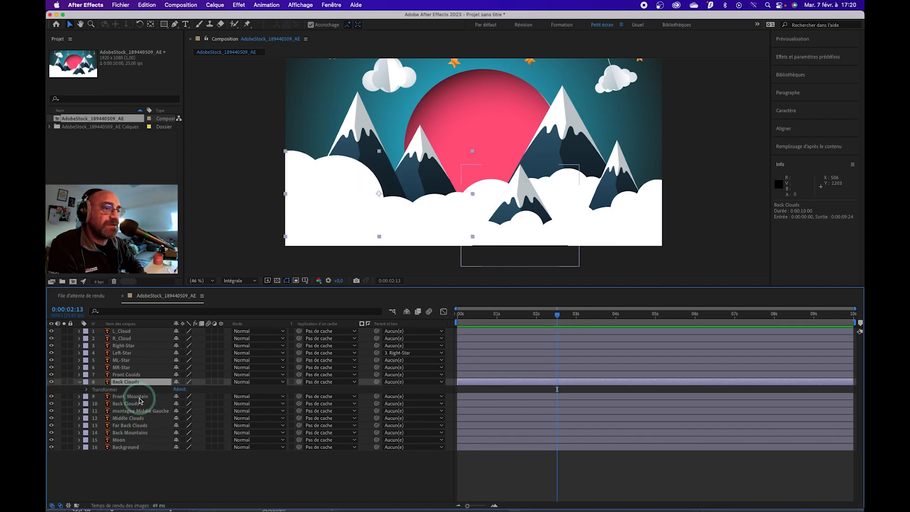
pyautogui.click(87, 389)
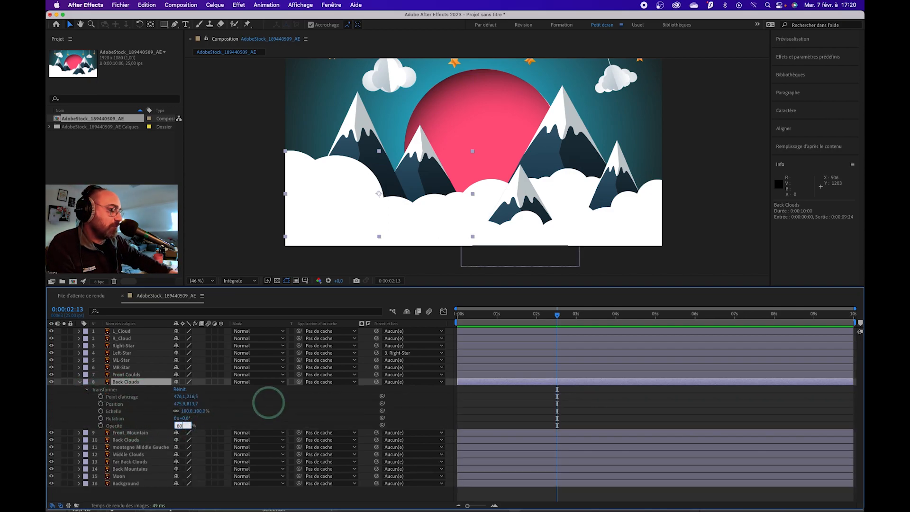
pyautogui.press('Return')
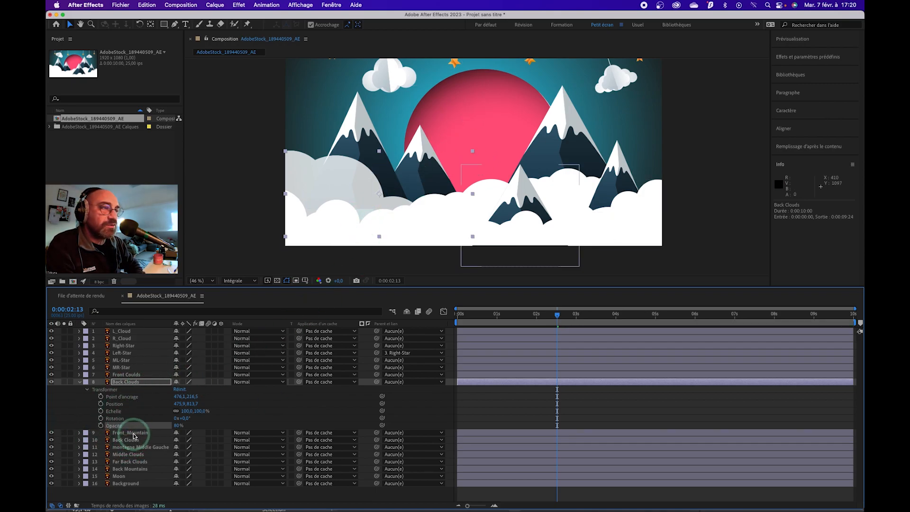
# - Lower the montagne Middle Gauche layer to Y position 767.7 and add a position keyframe at 0:00:00:00
pyautogui.click(358, 138)
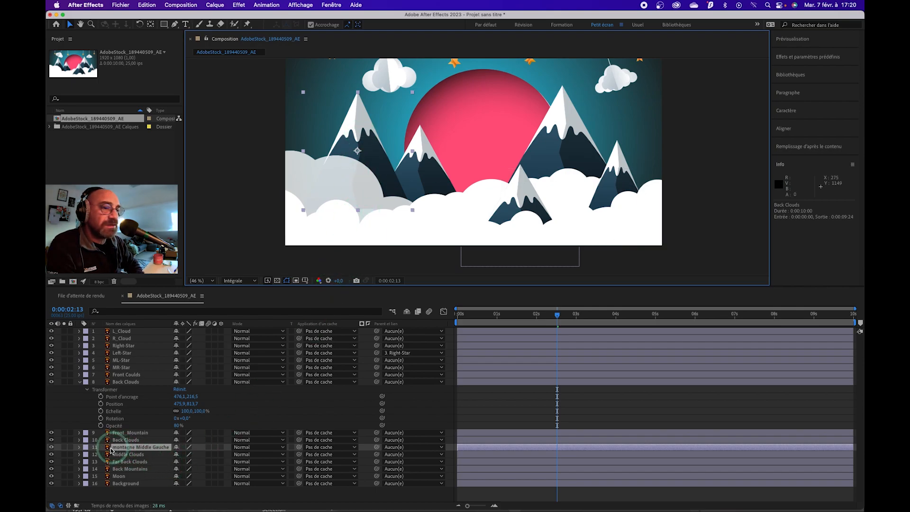
pyautogui.click(79, 447)
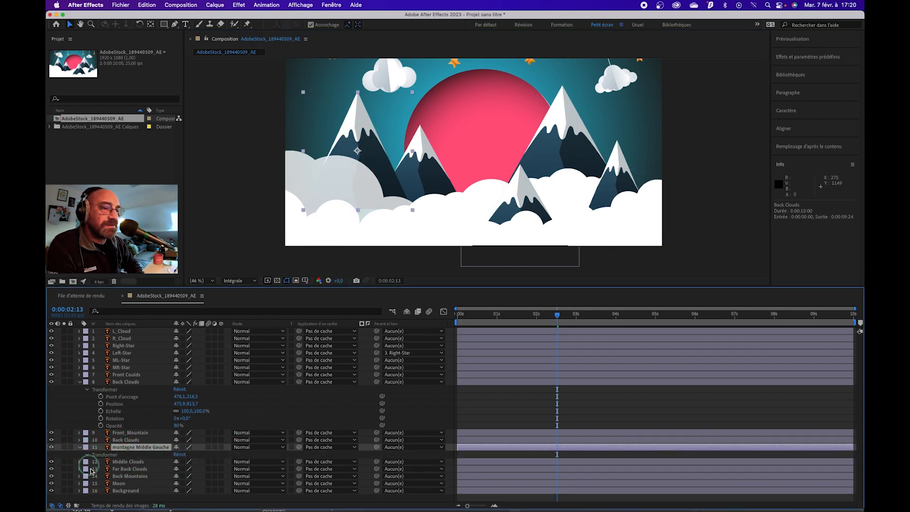
pyautogui.click(87, 456)
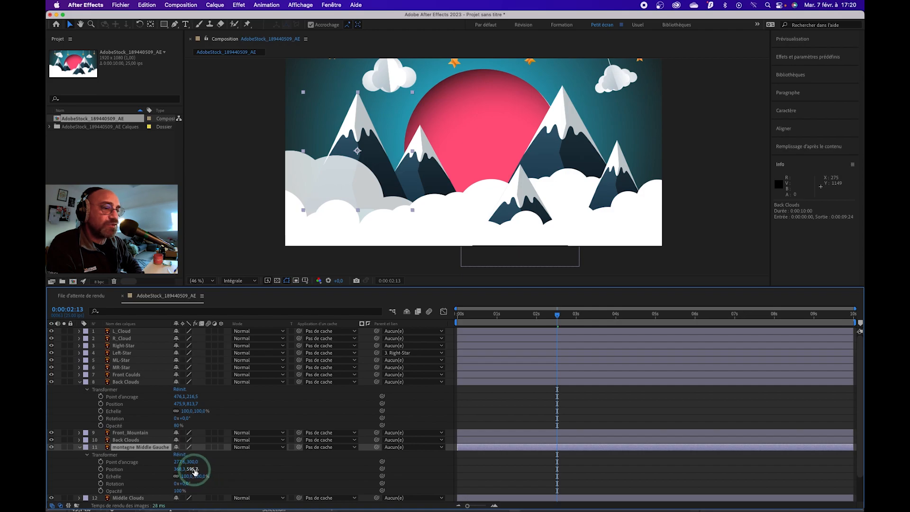
pyautogui.moveTo(193, 468); pyautogui.dragTo(271, 459)
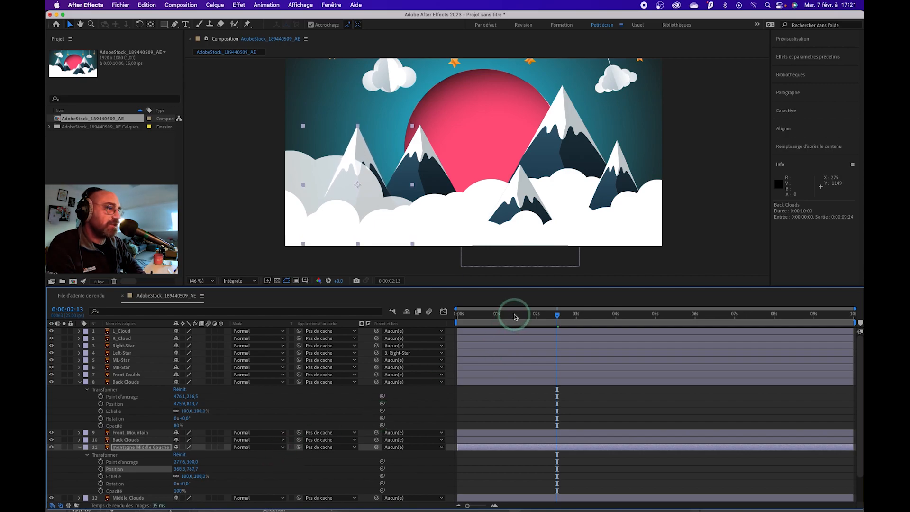
pyautogui.press('Home')
pyautogui.click(151, 468)
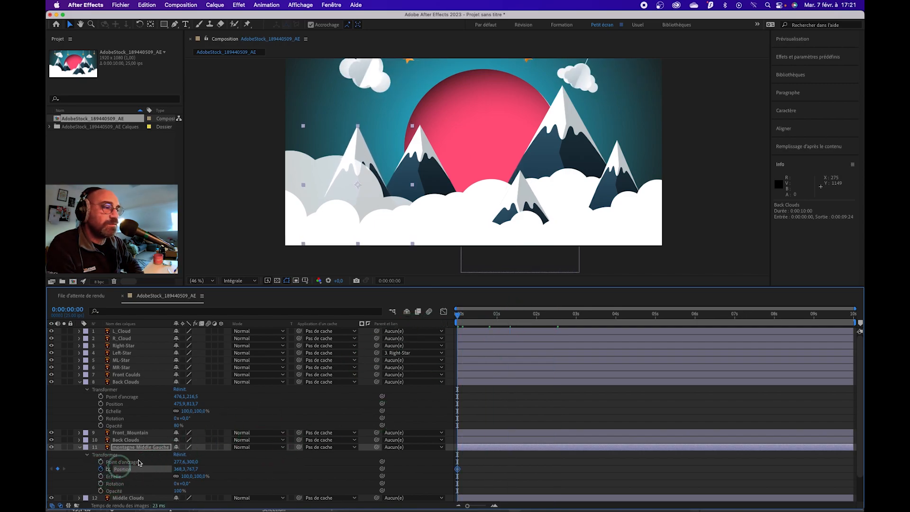
# - Raise the montagne Middle Gauche layer to Y position 670.7 at 0:00:09:24, creating its end keyframe
pyautogui.click(458, 300)
pyautogui.moveTo(462, 317); pyautogui.dragTo(852, 315)
pyautogui.click(195, 469)
pyautogui.moveTo(204, 465); pyautogui.dragTo(162, 461)
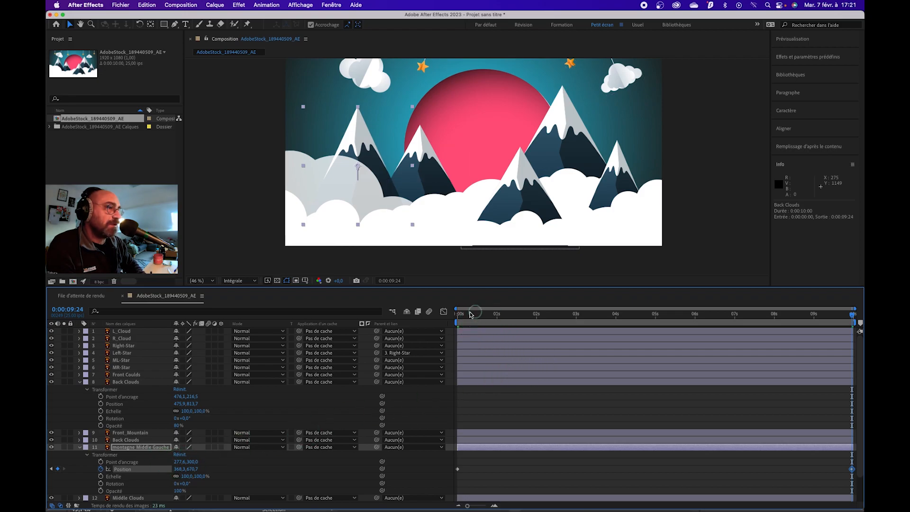
# - Set the montagne Middle Gauche layer's Y position to 816.7 at 0:00:00:00 and preview the animation
pyautogui.moveTo(477, 314); pyautogui.dragTo(387, 341)
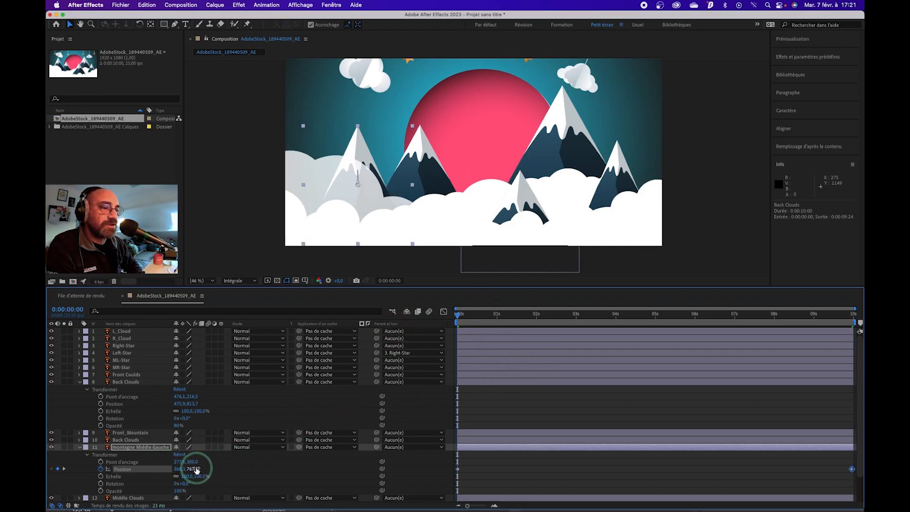
pyautogui.moveTo(197, 469)
pyautogui.mouseDown()
pyautogui.moveTo(211, 466)
pyautogui.moveTo(195, 469)
pyautogui.mouseUp()
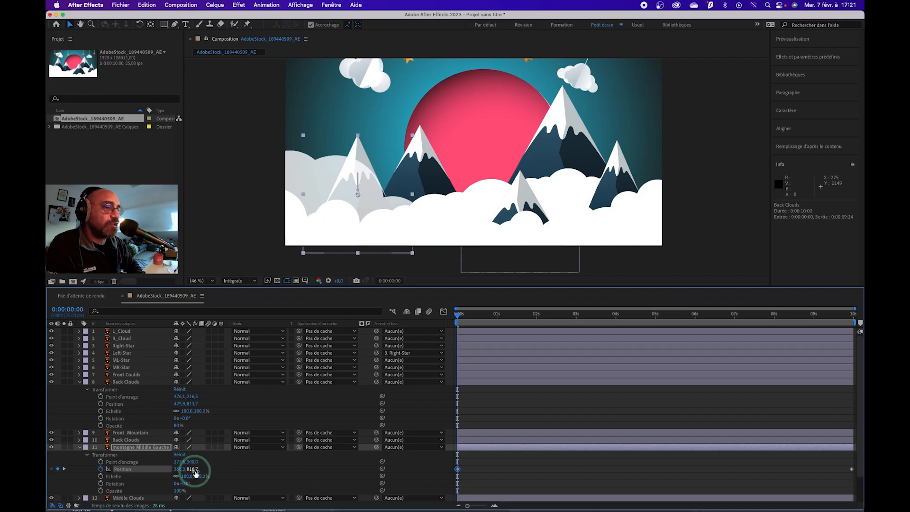
pyautogui.press('space')
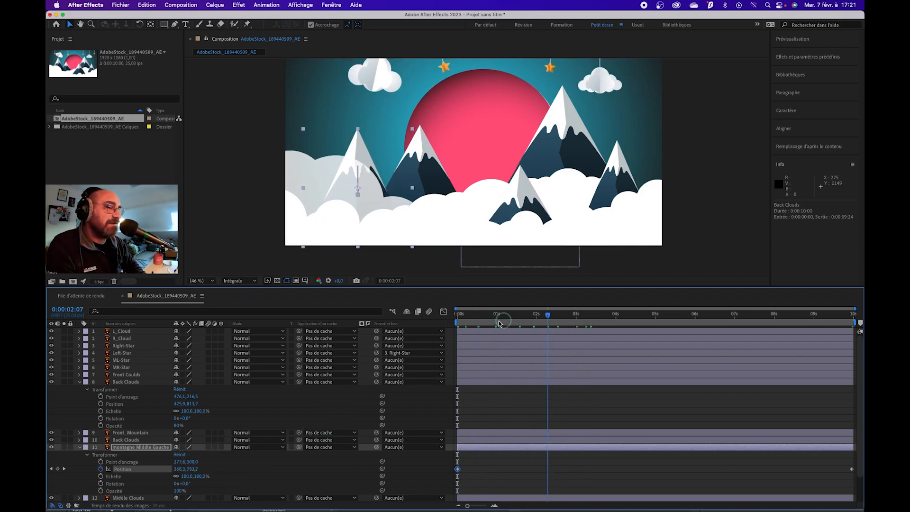
pyautogui.press('space')
pyautogui.click(353, 150)
pyautogui.moveTo(361, 159)
pyautogui.mouseDown()
pyautogui.moveTo(365, 141)
pyautogui.moveTo(368, 150)
pyautogui.mouseUp()
pyautogui.press('super+z')
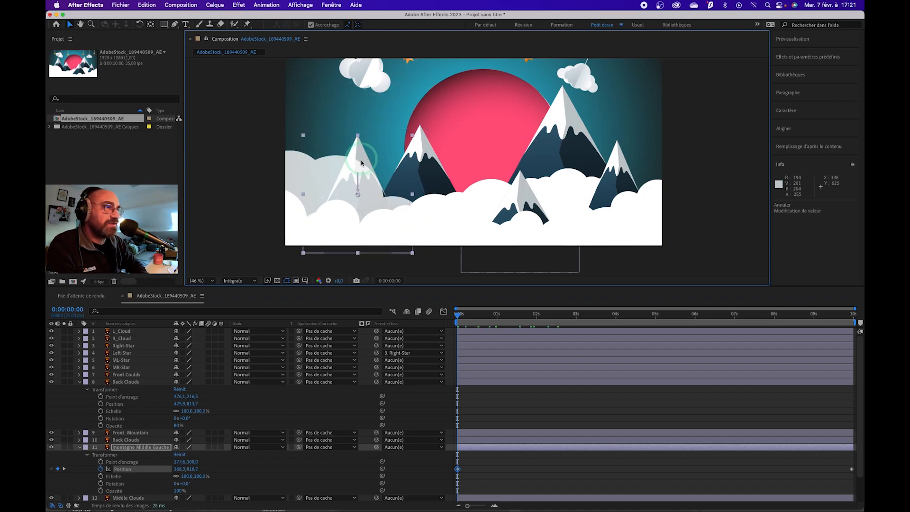
# - Set the montagne Middle Gauche layer's starting Y position to 825.7, scrub through the motion and collapse the expanded layer properties
pyautogui.moveTo(194, 470); pyautogui.dragTo(198, 463)
pyautogui.click(193, 472)
pyautogui.moveTo(194, 471); pyautogui.dragTo(195, 468)
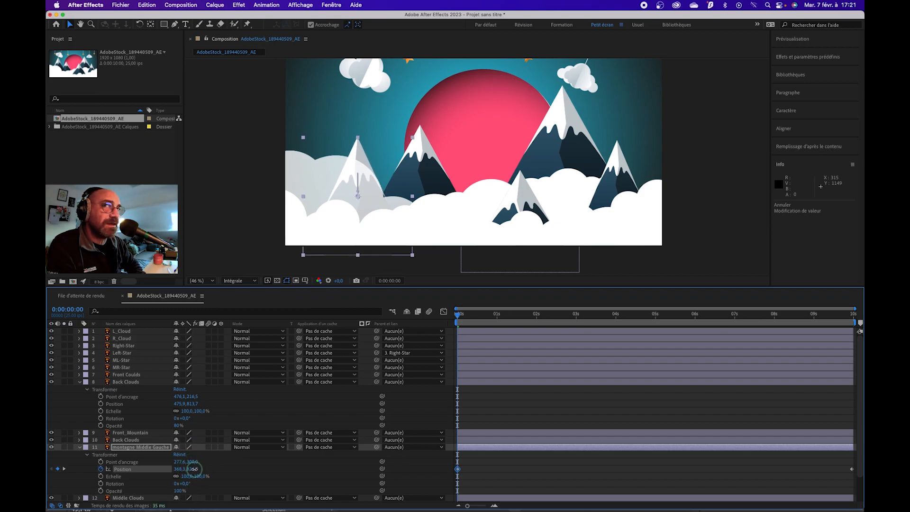
pyautogui.click(472, 331)
pyautogui.click(93, 395)
pyautogui.click(79, 383)
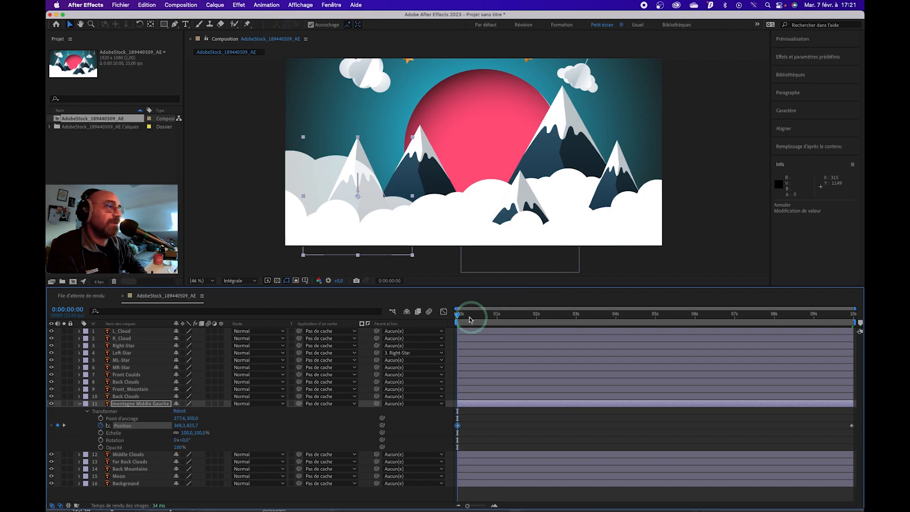
pyautogui.moveTo(462, 315); pyautogui.dragTo(270, 377)
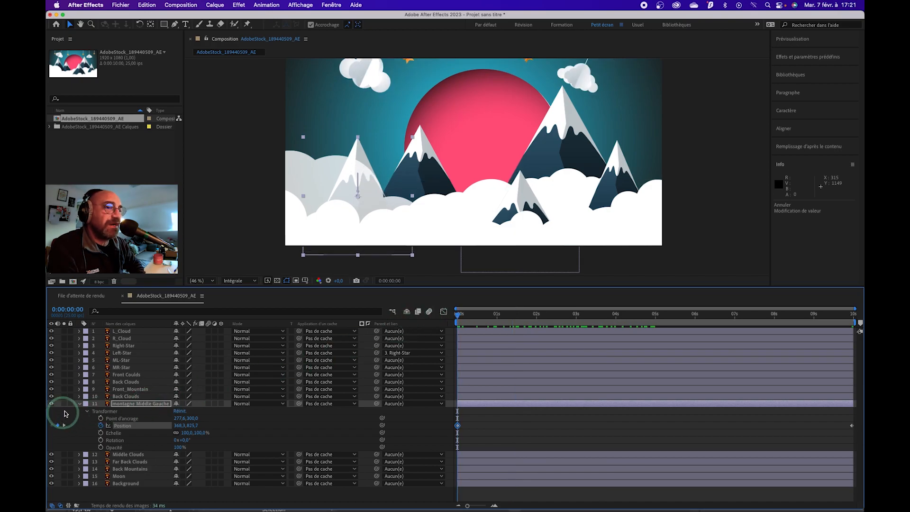
pyautogui.click(79, 405)
# - Animate the Middle Clouds layer downward with position keyframes at 0:00:00:00 and 0:00:09:24, ending at a Y position of about 886
pyautogui.click(131, 411)
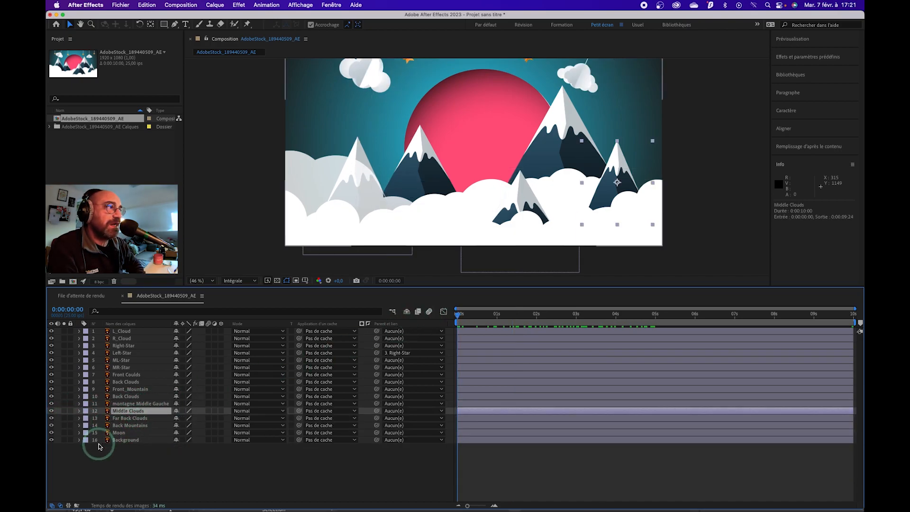
pyautogui.click(85, 419)
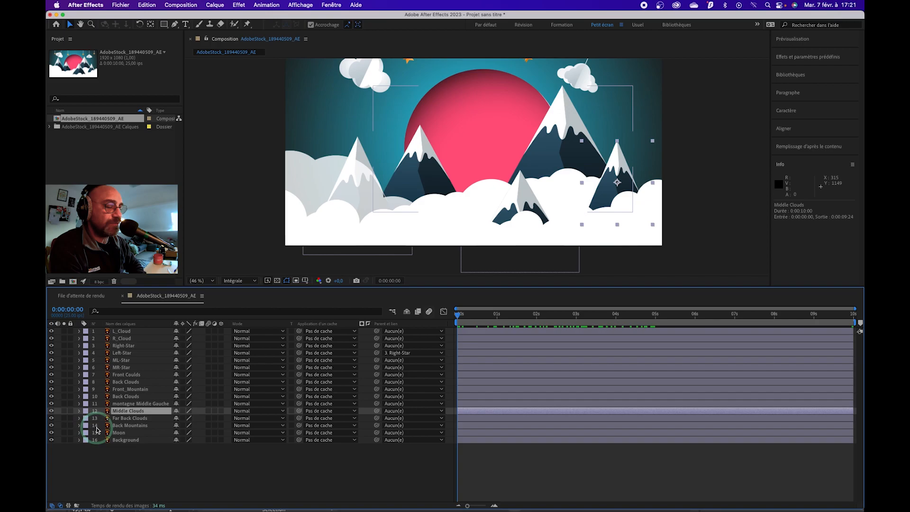
pyautogui.press('p')
pyautogui.click(100, 418)
pyautogui.moveTo(470, 317); pyautogui.dragTo(860, 310)
pyautogui.moveTo(195, 417); pyautogui.dragTo(266, 407)
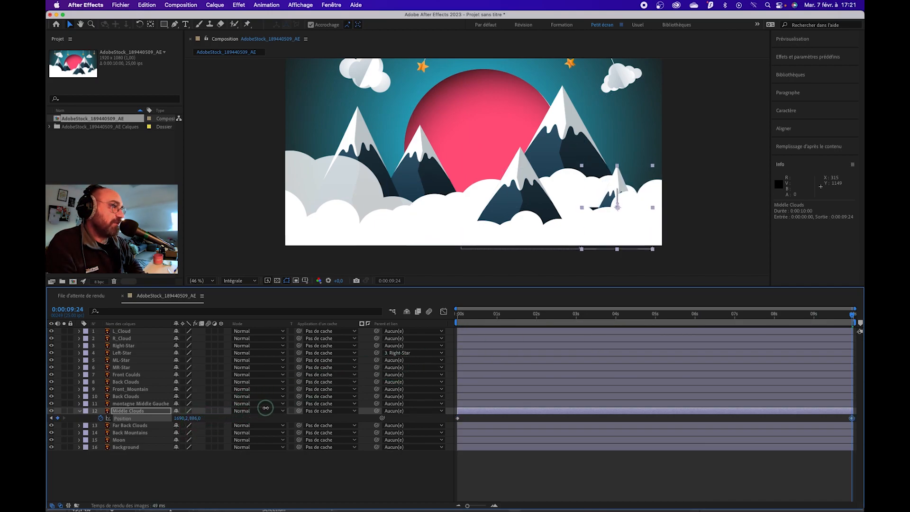
pyautogui.moveTo(808, 307); pyautogui.dragTo(456, 317)
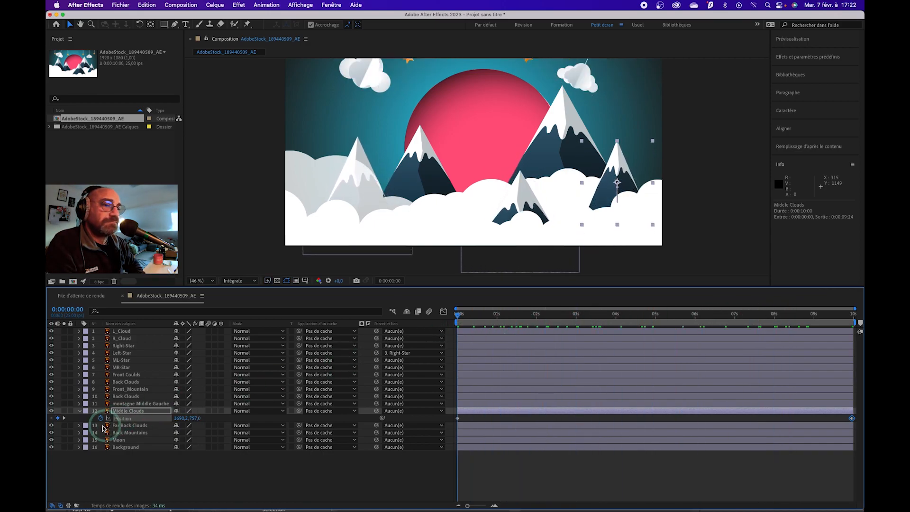
pyautogui.click(79, 411)
# - Set the Far Back Clouds layer's opacity to 80%
pyautogui.click(131, 419)
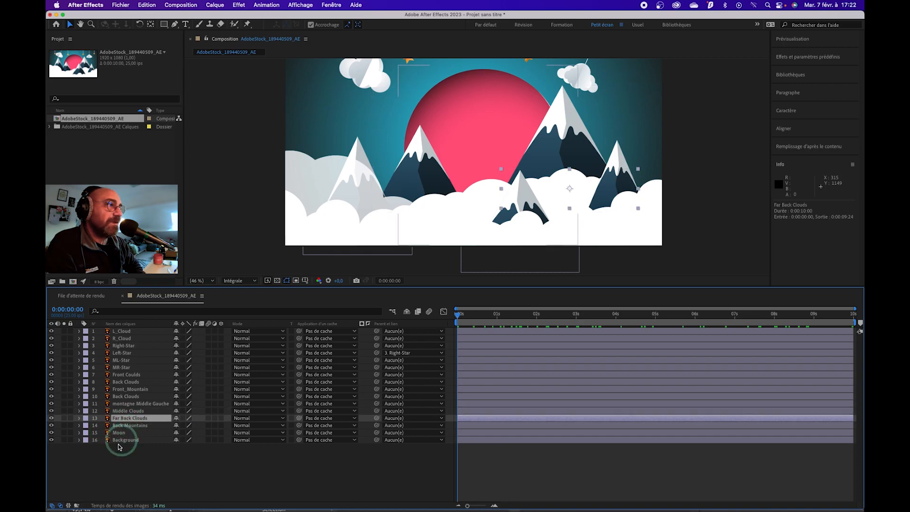
pyautogui.click(51, 418)
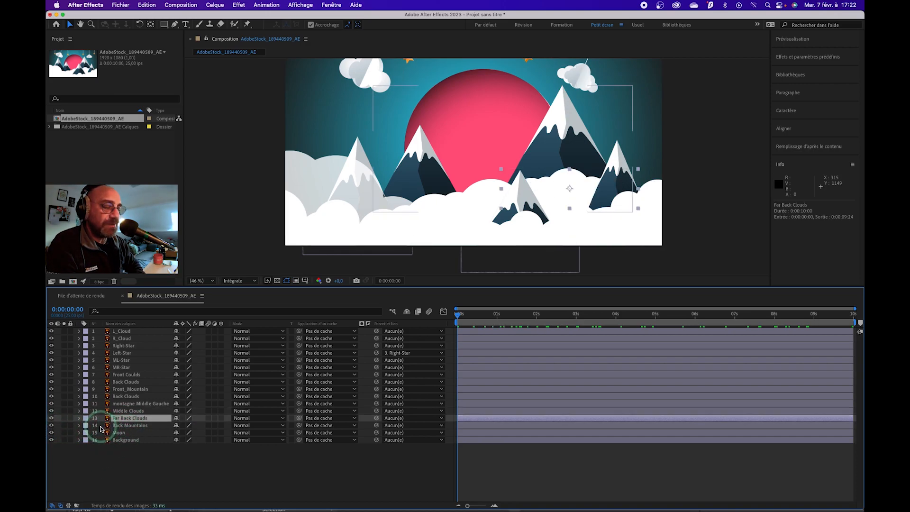
pyautogui.press('t')
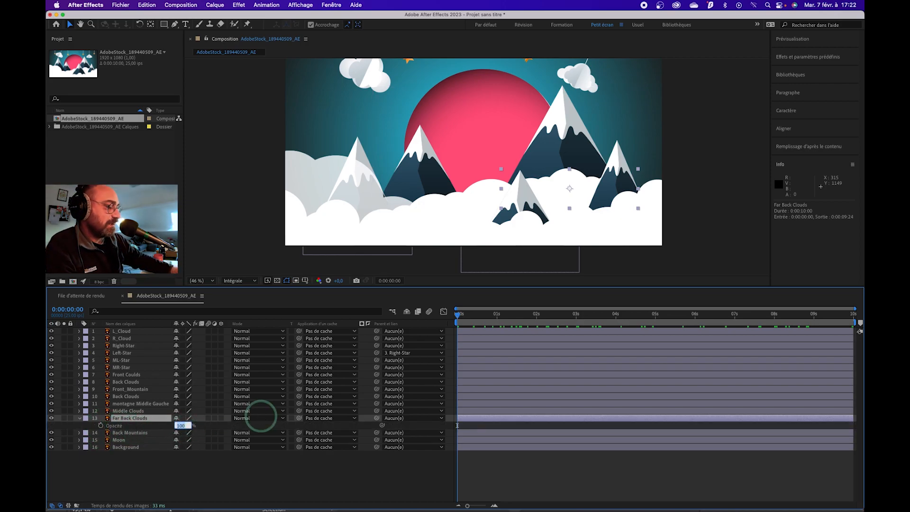
pyautogui.press('Return')
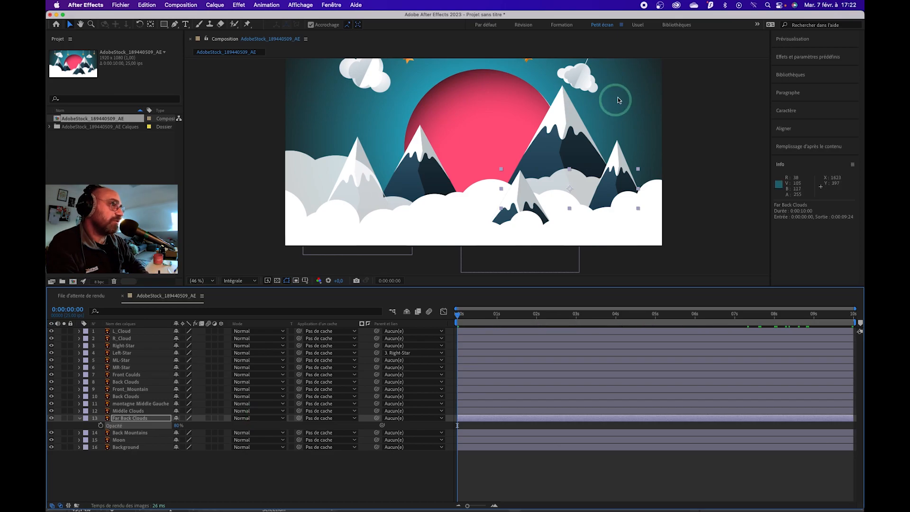
# - Animate the Back Mountains layer downward with position keyframes at 0:00:00:00 and 0:00:09:24, ending at a Y position of about 745.5
pyautogui.click(126, 433)
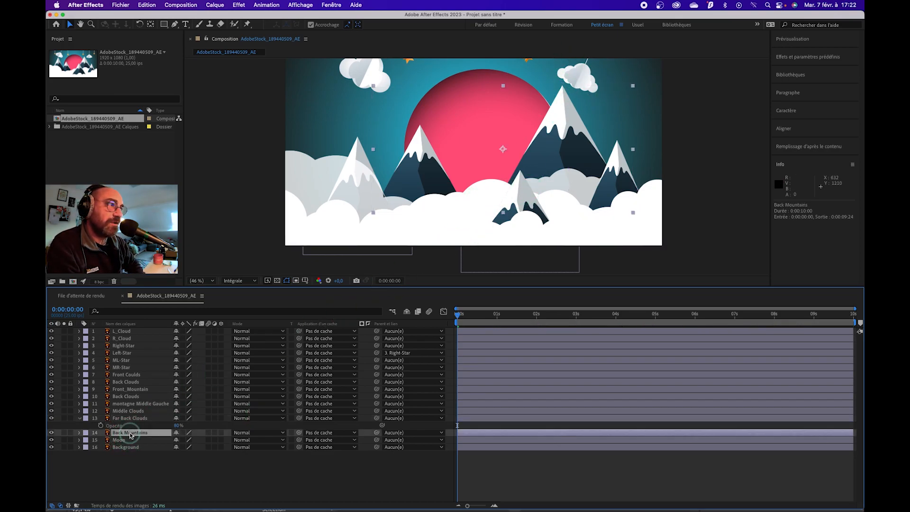
pyautogui.click(51, 433)
pyautogui.click(52, 432)
pyautogui.click(109, 439)
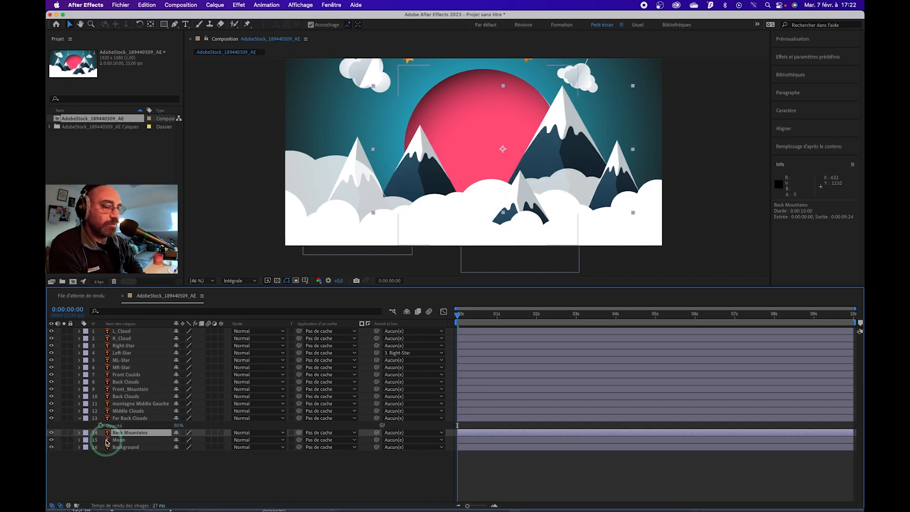
pyautogui.hotkey('alt', 'shift', 'p')
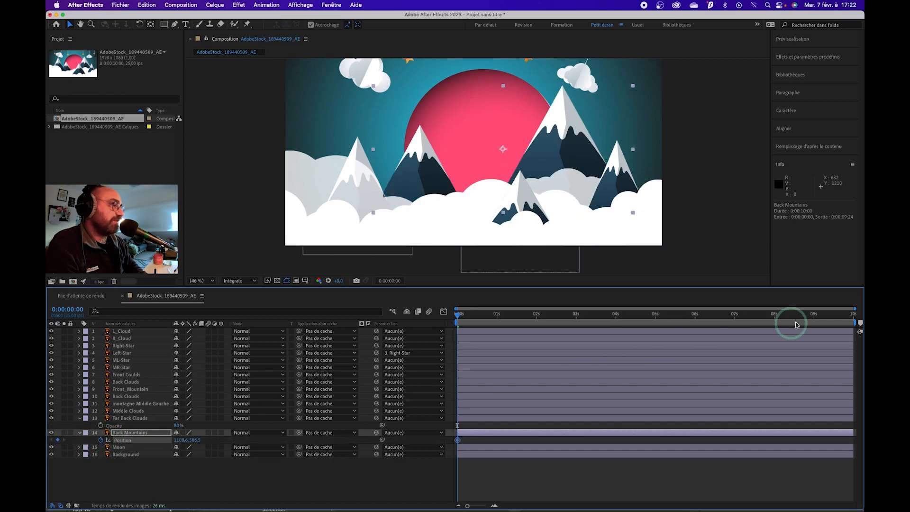
pyautogui.click(843, 321)
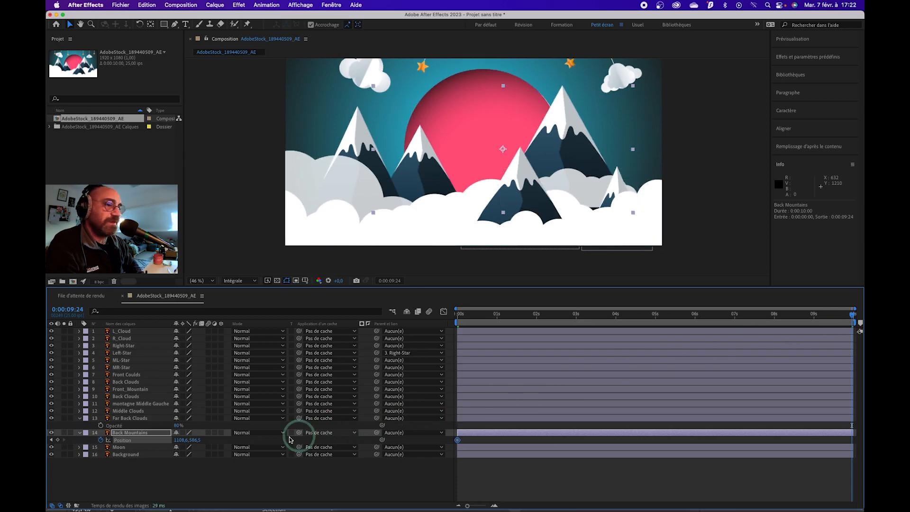
pyautogui.moveTo(195, 444); pyautogui.dragTo(268, 435)
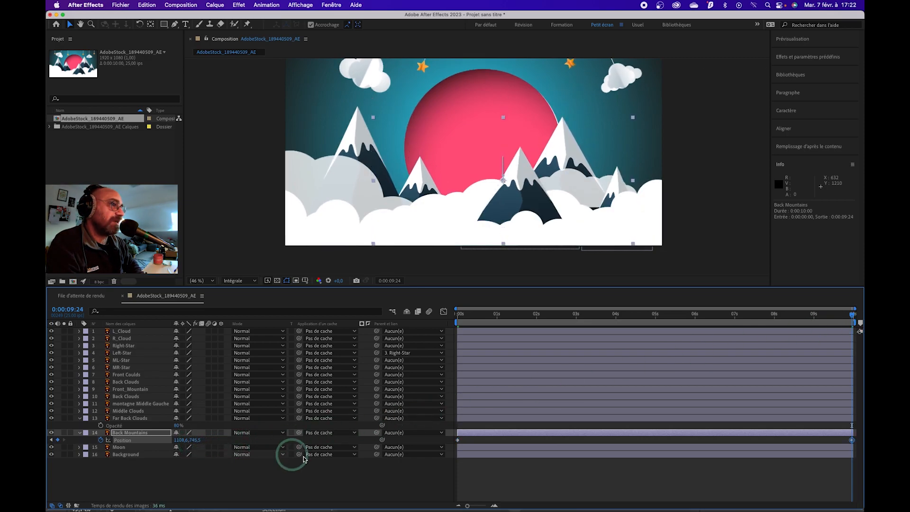
# - Find the Back Clouds layer directly below Front_Mountain by checking its visibility and set its opacity to 80%
pyautogui.click(124, 447)
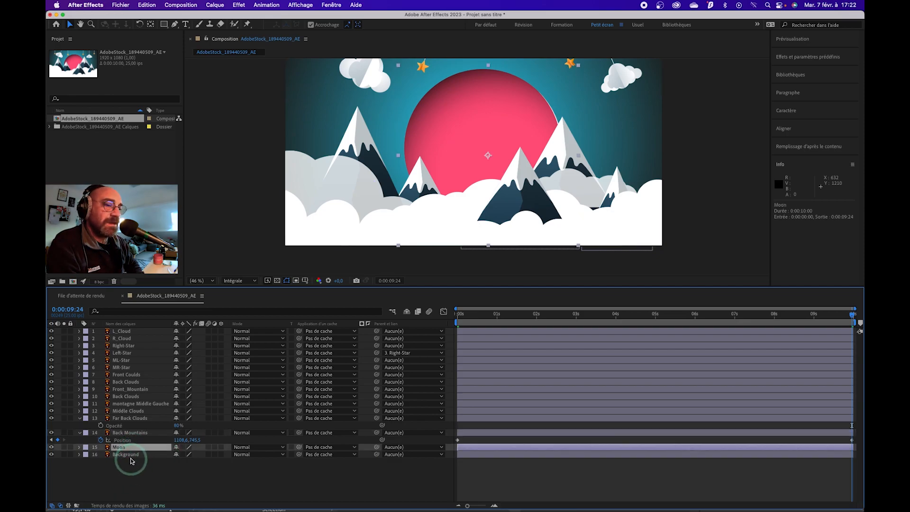
pyautogui.click(129, 418)
pyautogui.click(138, 412)
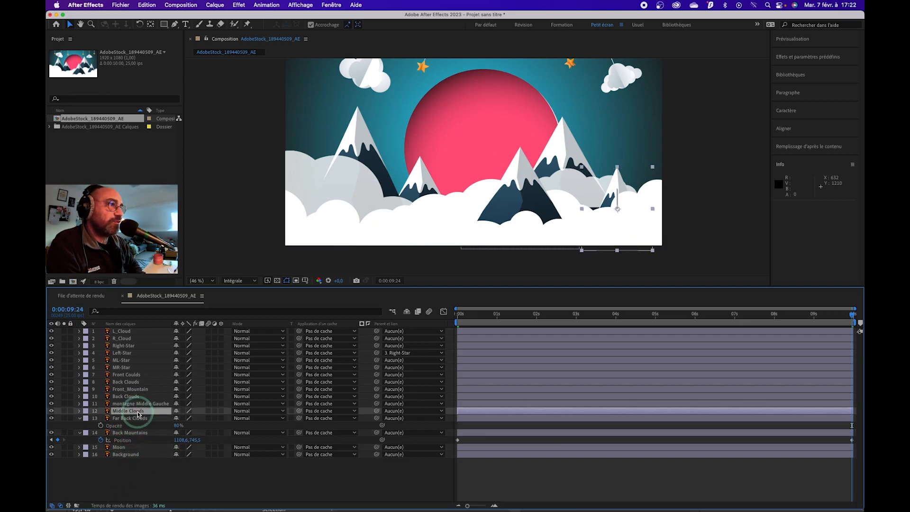
pyautogui.click(131, 403)
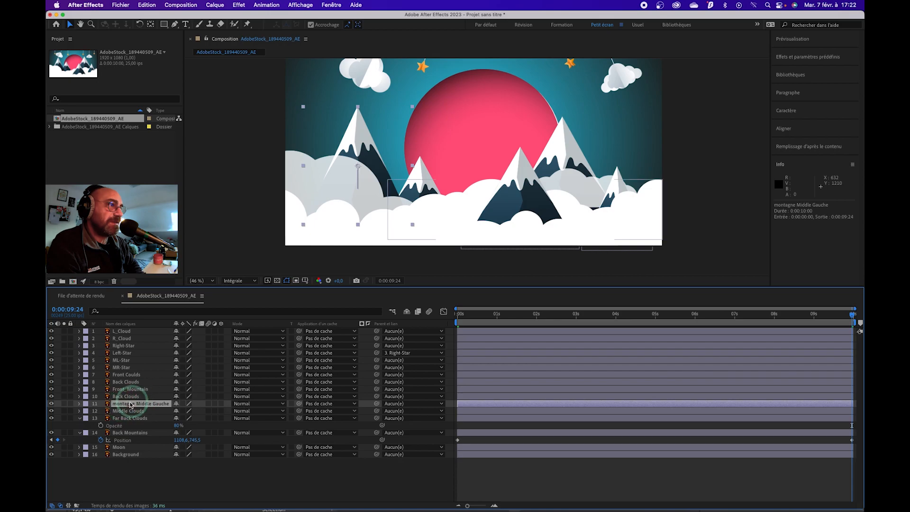
pyautogui.click(127, 396)
pyautogui.click(52, 396)
pyautogui.click(52, 396)
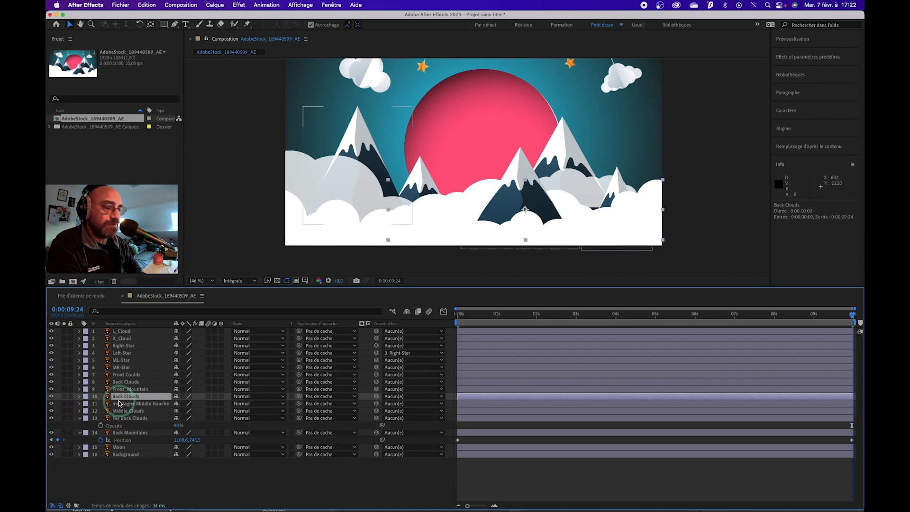
pyautogui.press('t')
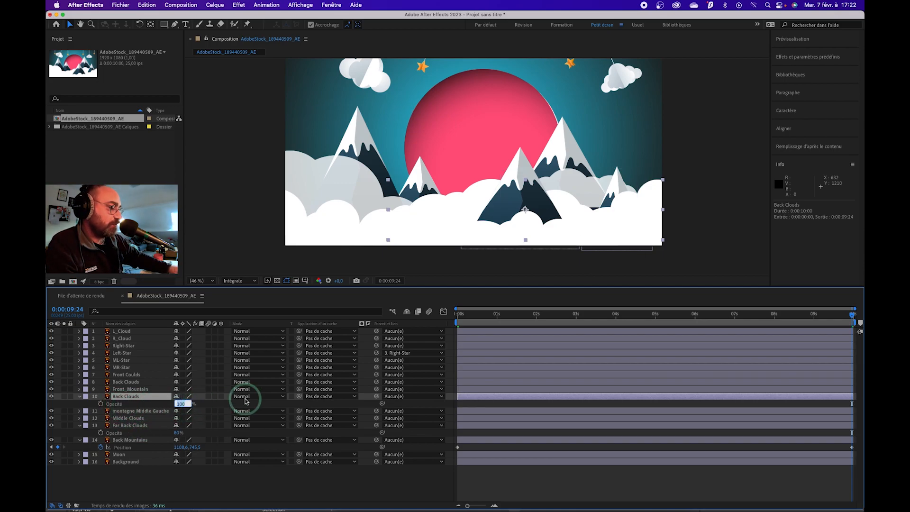
pyautogui.press('Return')
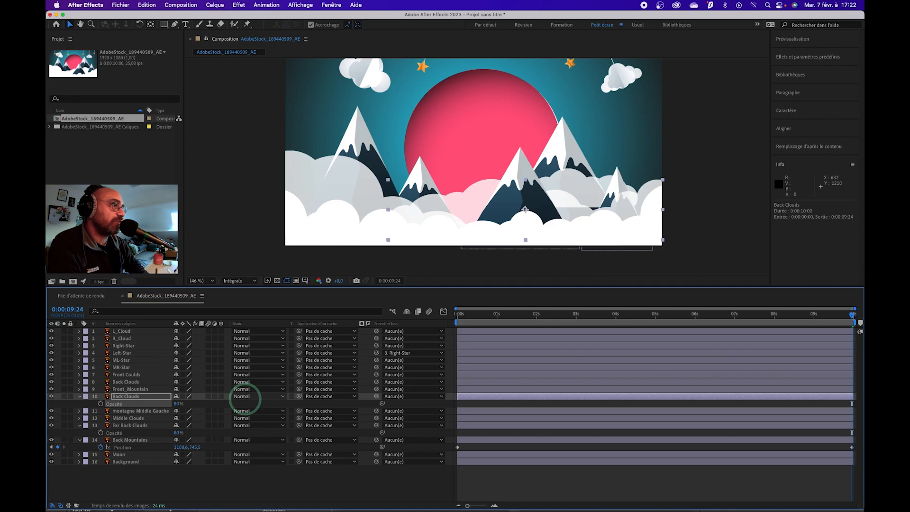
# - Return to 0:00:00:00 and briefly hide and show the mountain, cloud and Moon layers to identify each one
pyautogui.moveTo(492, 314); pyautogui.dragTo(437, 325)
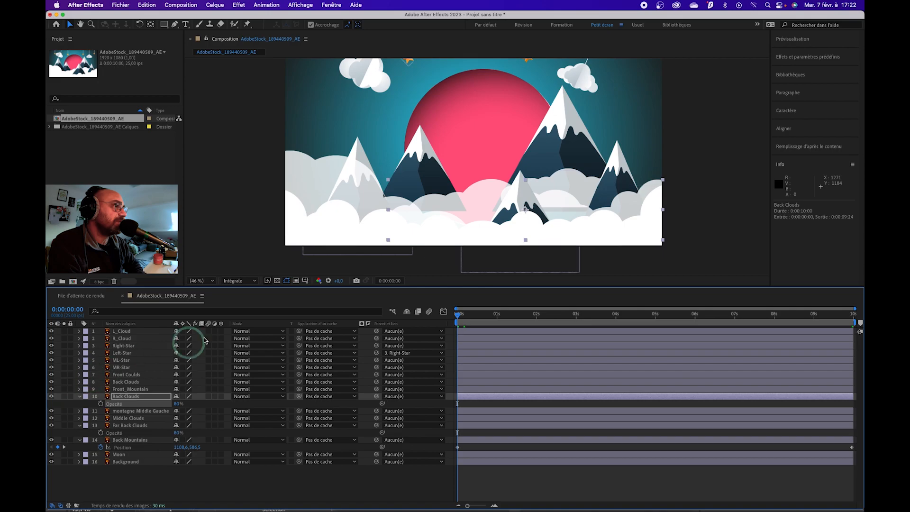
pyautogui.click(52, 389)
pyautogui.click(52, 389)
pyautogui.click(52, 382)
pyautogui.click(51, 382)
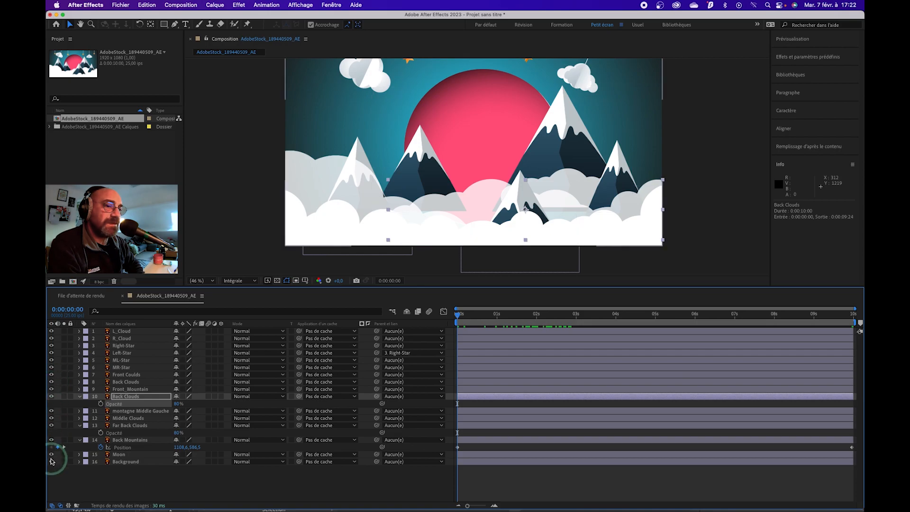
pyautogui.click(51, 454)
pyautogui.click(51, 454)
pyautogui.click(51, 439)
pyautogui.click(51, 440)
pyautogui.click(51, 426)
pyautogui.click(51, 425)
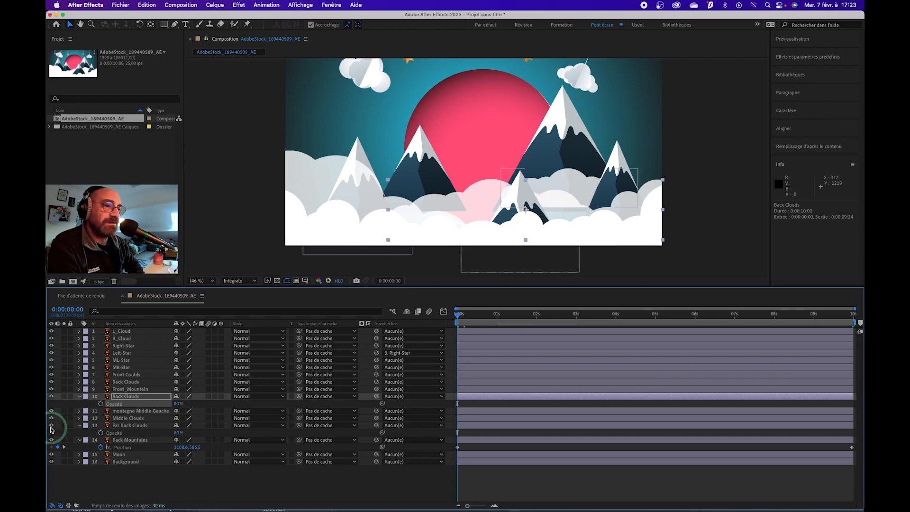
# - Lower Far Back Clouds to Y 891.9, keyframe its position from 0:00:00:00 to X 1218 at 0:00:09:24, and preview the drift
pyautogui.click(131, 425)
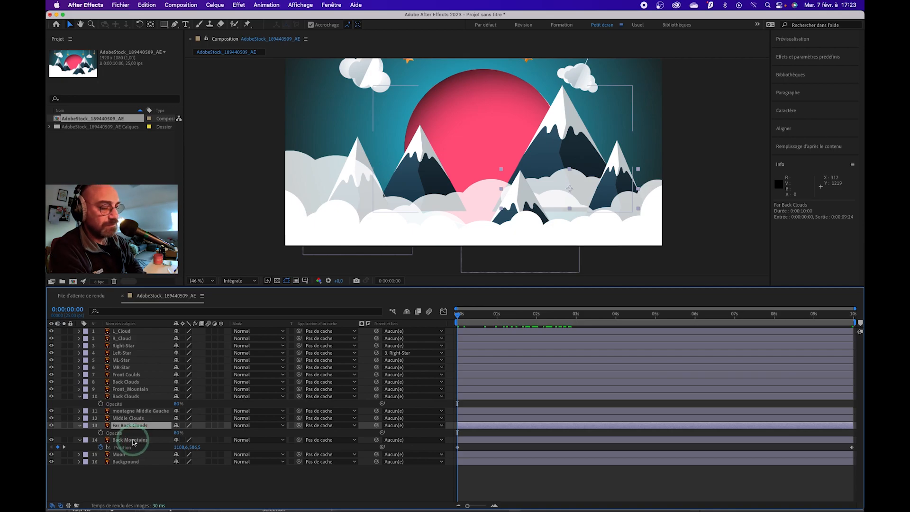
pyautogui.press('p')
pyautogui.moveTo(197, 431); pyautogui.dragTo(247, 425)
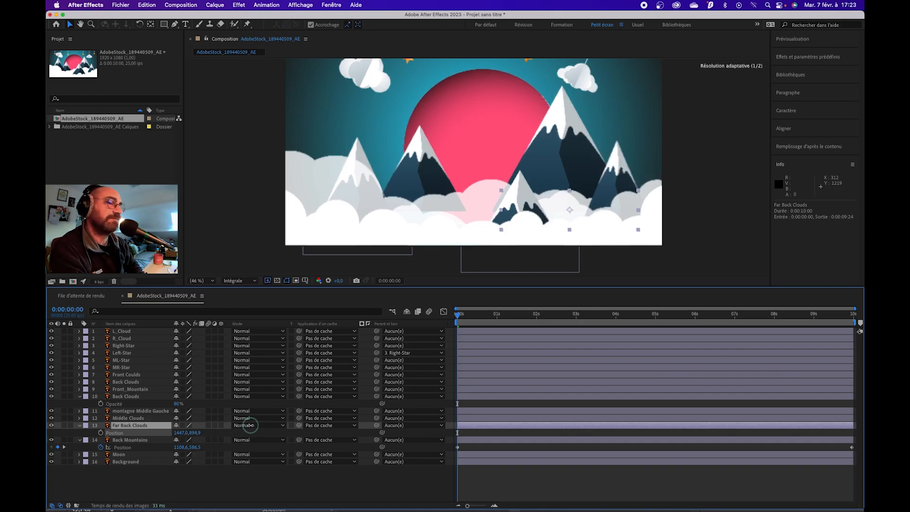
pyautogui.click(114, 432)
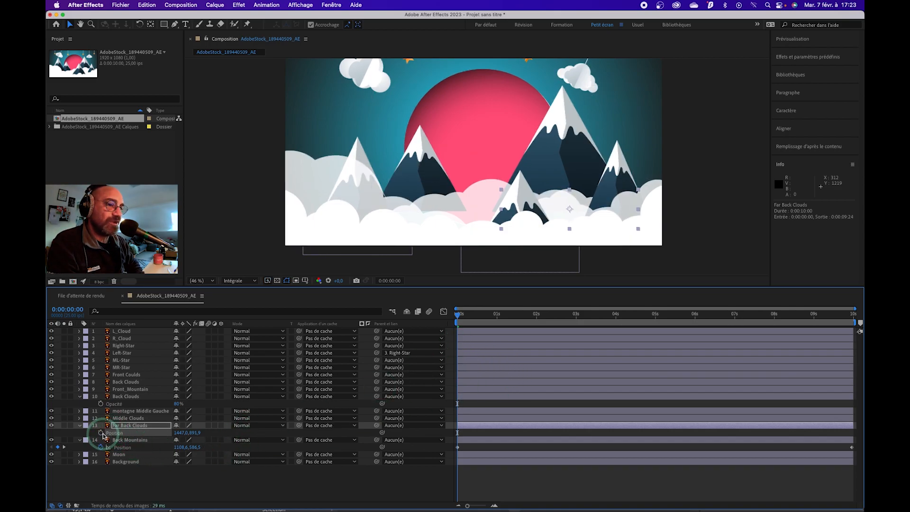
pyautogui.moveTo(819, 318); pyautogui.dragTo(860, 317)
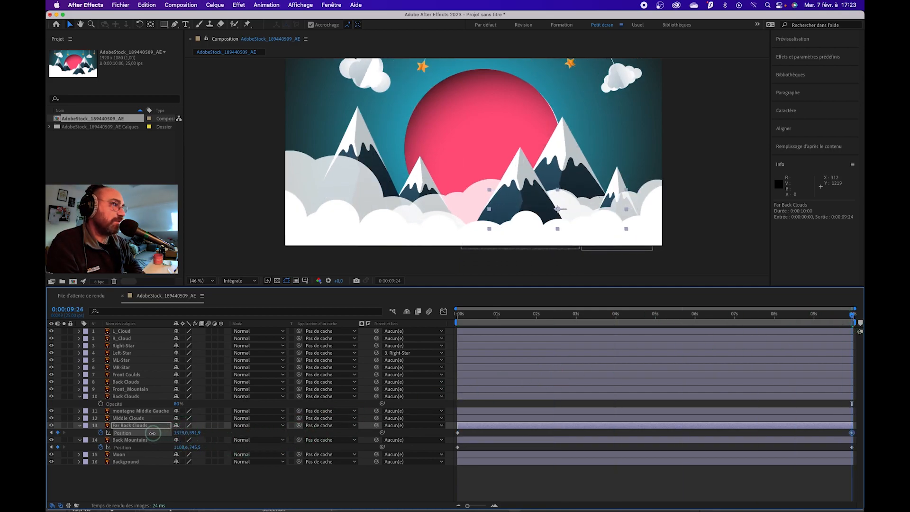
pyautogui.moveTo(128, 434); pyautogui.dragTo(98, 437)
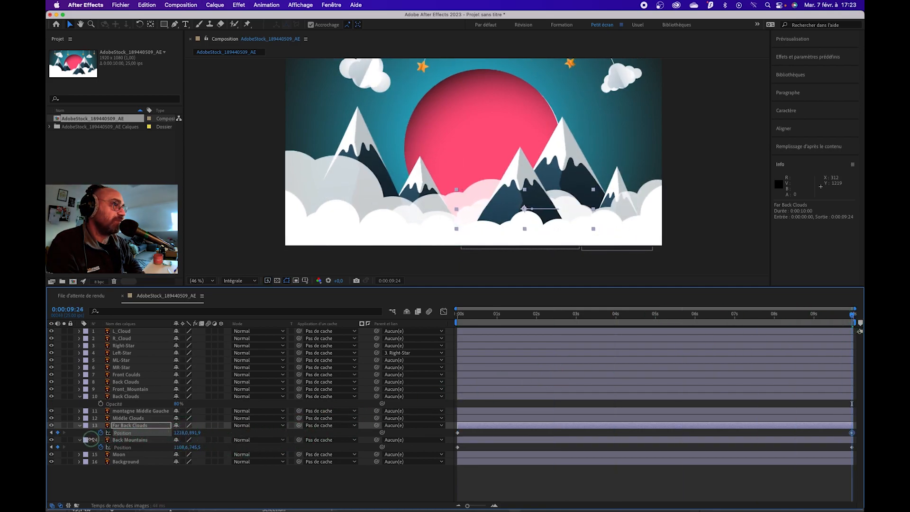
pyautogui.moveTo(827, 313); pyautogui.dragTo(662, 317)
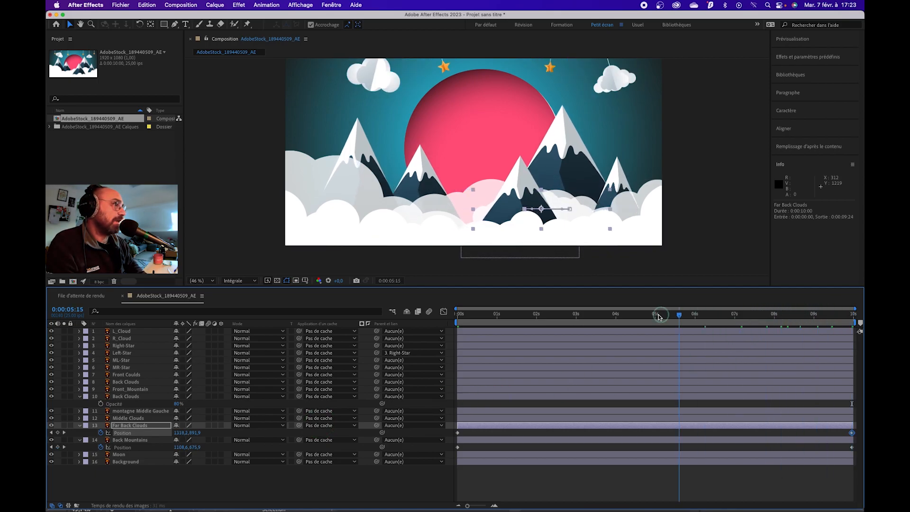
pyautogui.press('space')
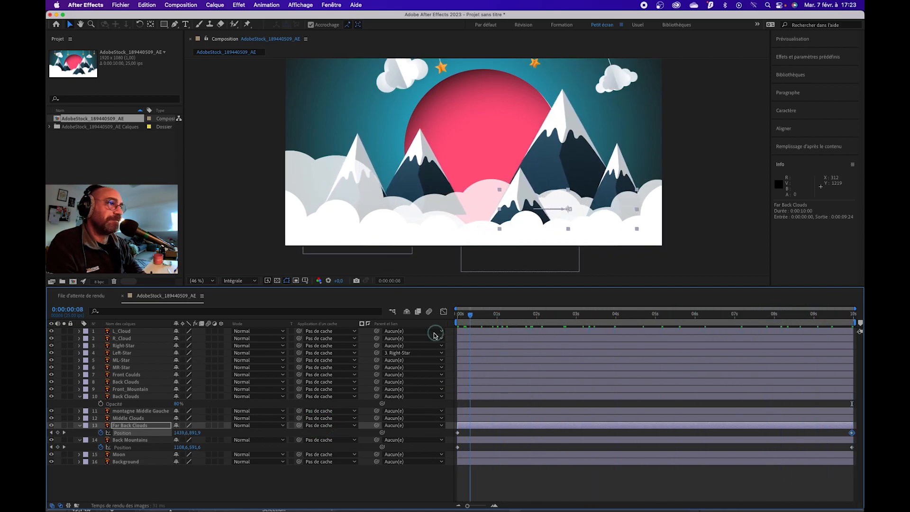
# - Select the Back Clouds layer directly above Front_Mountain and show its transform properties
pyautogui.click(292, 201)
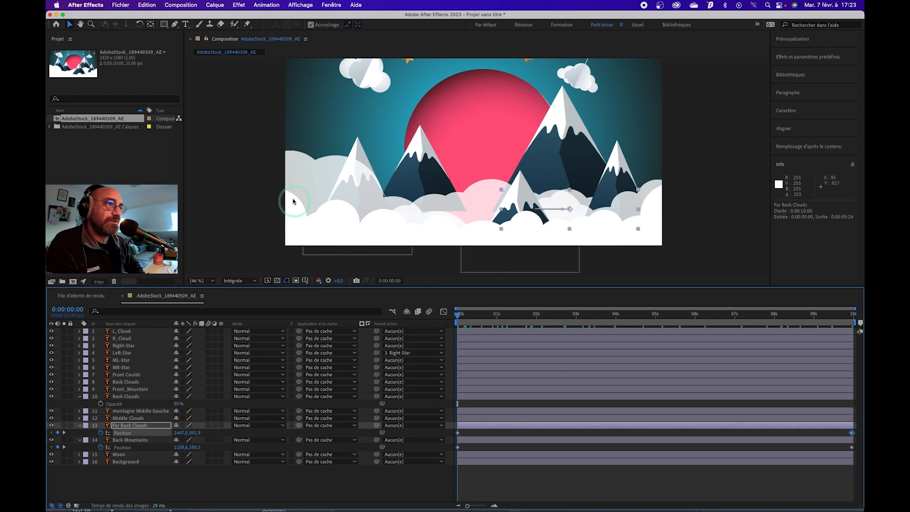
pyautogui.click(313, 172)
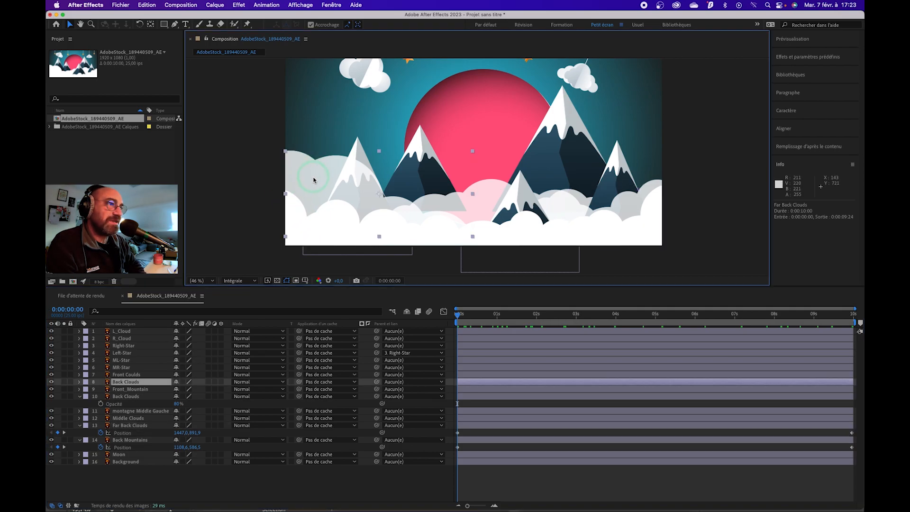
pyautogui.click(78, 382)
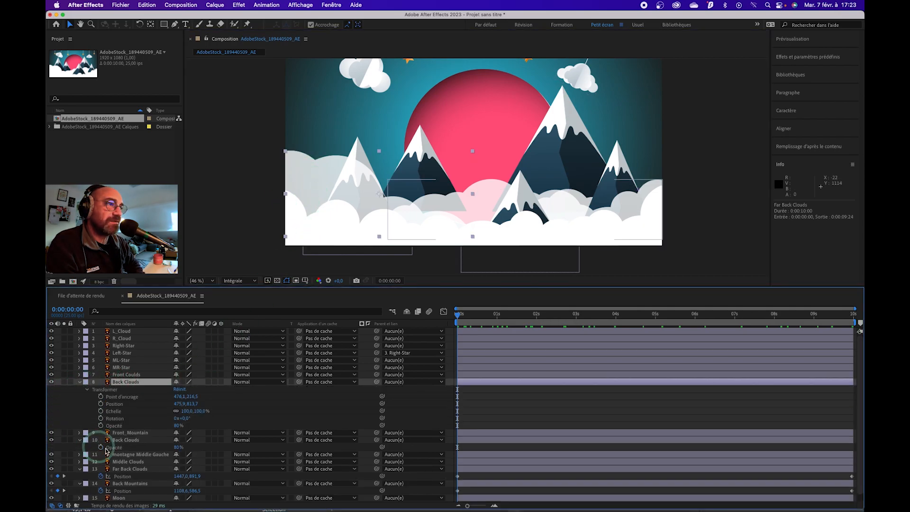
# - Try to animate this Back Clouds layer sideways with position keyframes at 0:00:00:00 and 0:00:09:24
pyautogui.click(101, 403)
pyautogui.moveTo(461, 319); pyautogui.dragTo(853, 315)
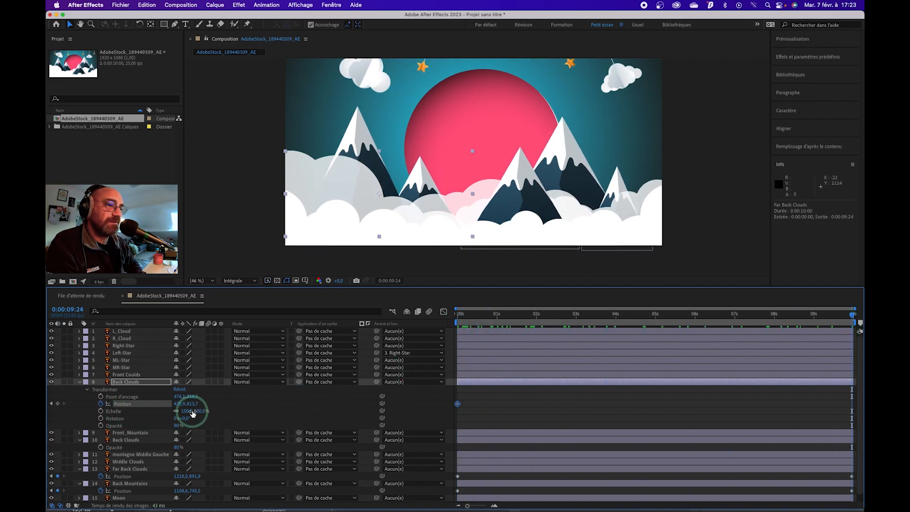
pyautogui.moveTo(178, 406); pyautogui.dragTo(220, 412)
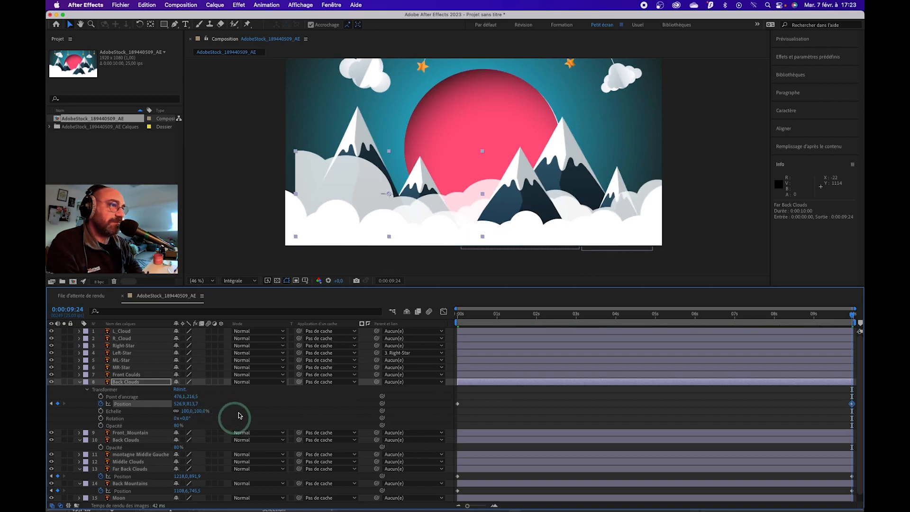
pyautogui.press('super+z')
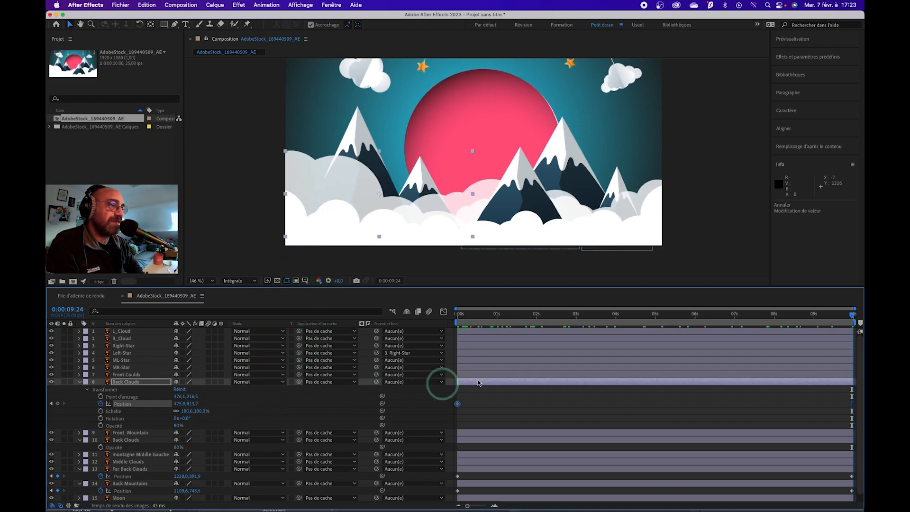
pyautogui.moveTo(178, 406); pyautogui.dragTo(294, 208)
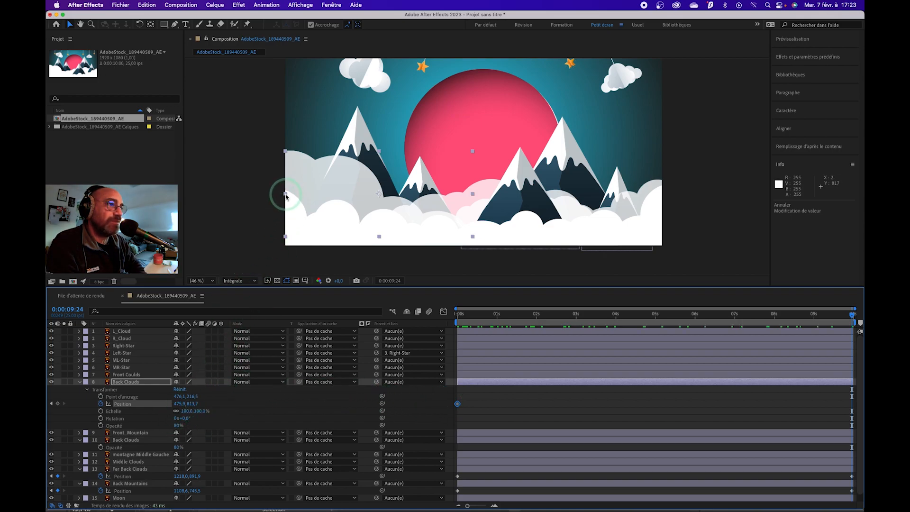
pyautogui.click(101, 403)
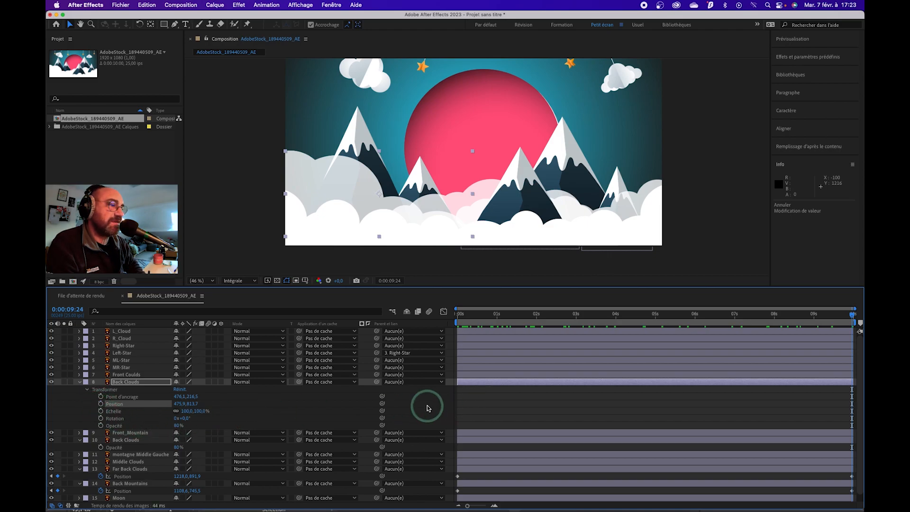
# - Stretch the selected Back Clouds layer horizontally to about 134% while keeping its vertical scale at 100%
pyautogui.moveTo(287, 195); pyautogui.dragTo(268, 195)
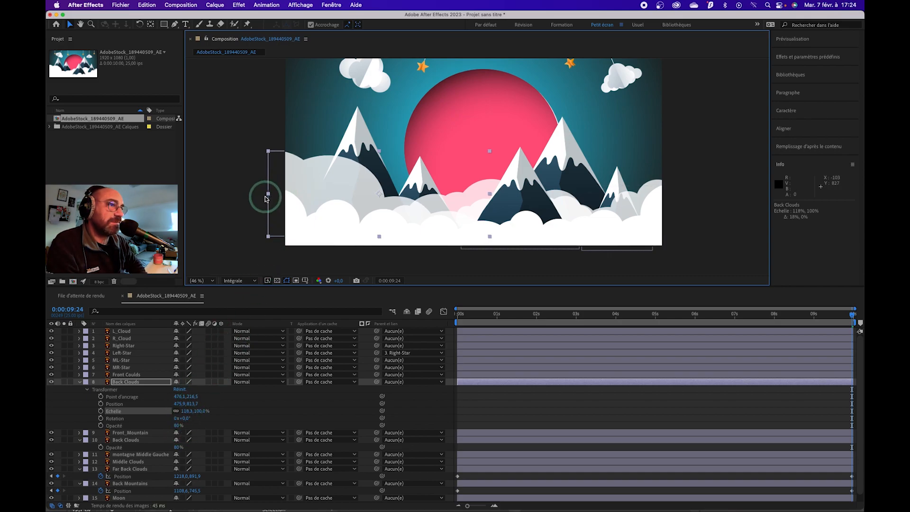
pyautogui.moveTo(268, 195); pyautogui.dragTo(261, 193)
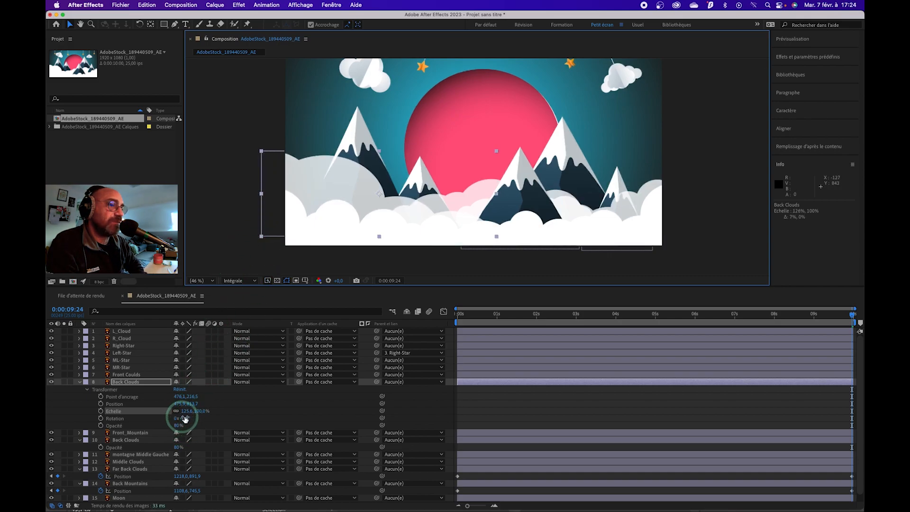
pyautogui.click(265, 195)
pyautogui.moveTo(263, 196); pyautogui.dragTo(250, 246)
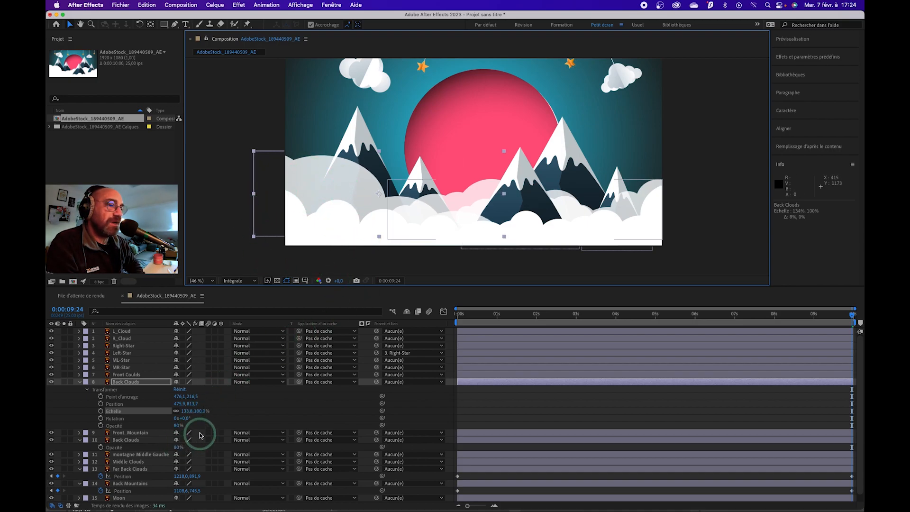
# - Move the stretched Back Clouds layer down and to the left, to a position of about 313.9, 835.7
pyautogui.click(145, 405)
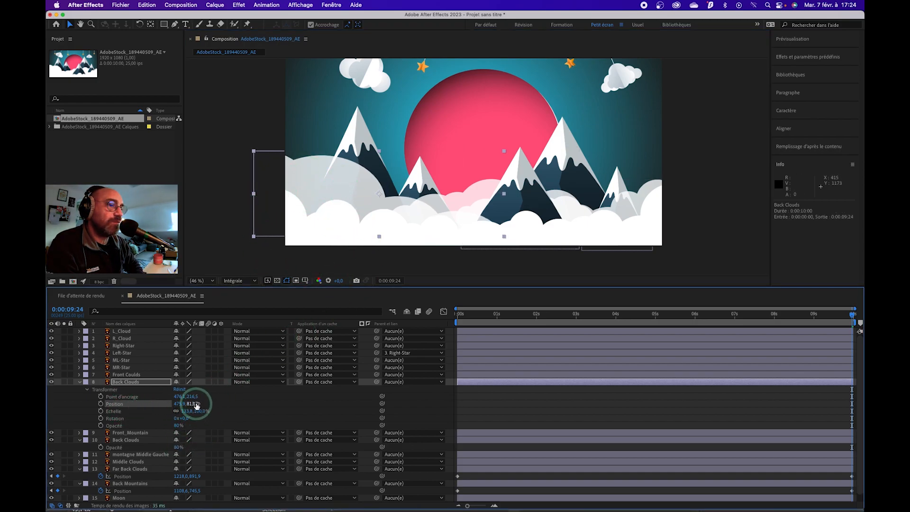
pyautogui.moveTo(197, 404); pyautogui.dragTo(202, 403)
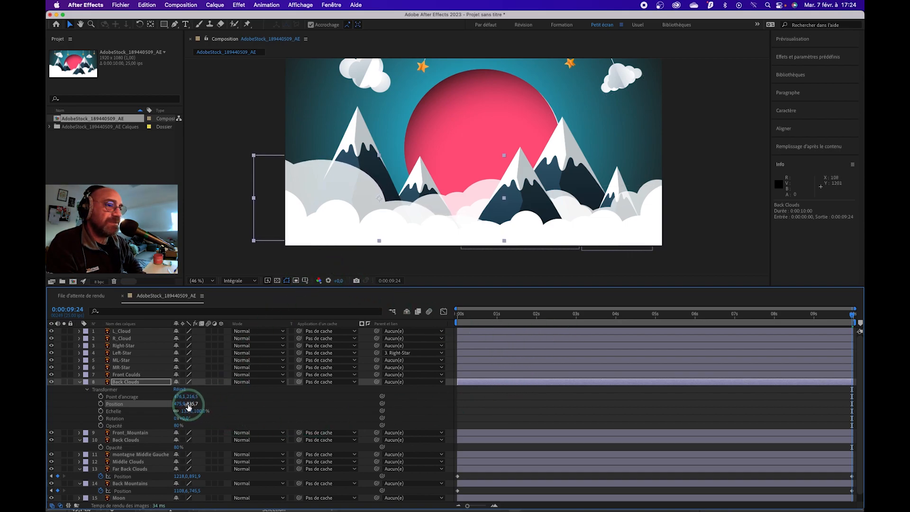
pyautogui.moveTo(182, 404); pyautogui.dragTo(162, 415)
pyautogui.click(526, 299)
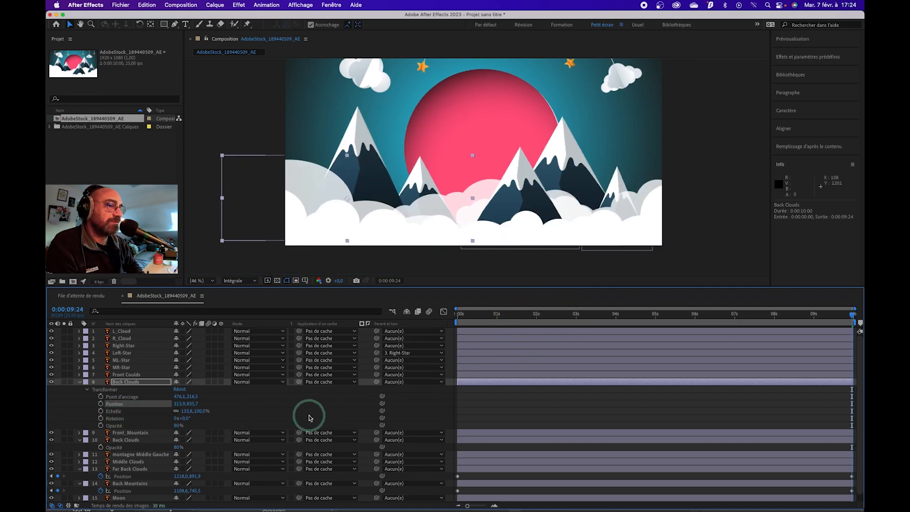
# - Undo the move and horizontal stretch of the Back Clouds layer above Front_Mountain
pyautogui.press('super+z')
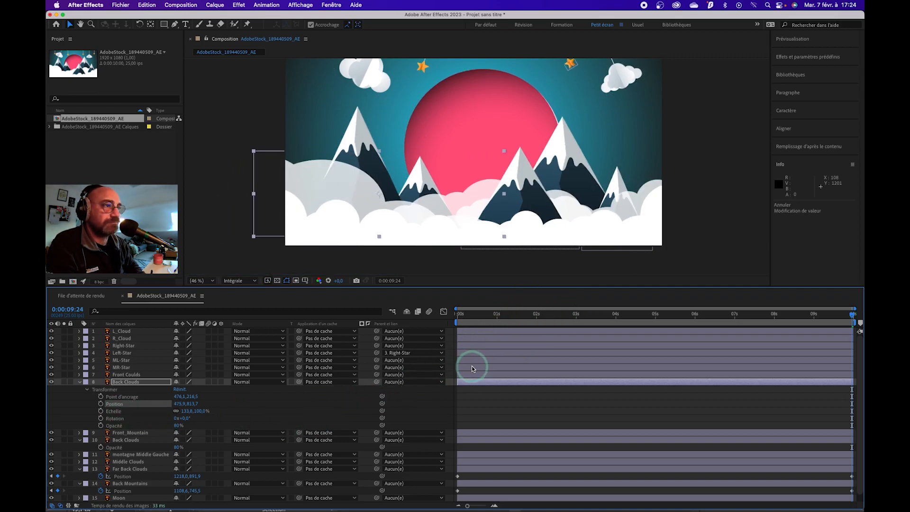
pyautogui.press('super+z')
pyautogui.press('super+z')
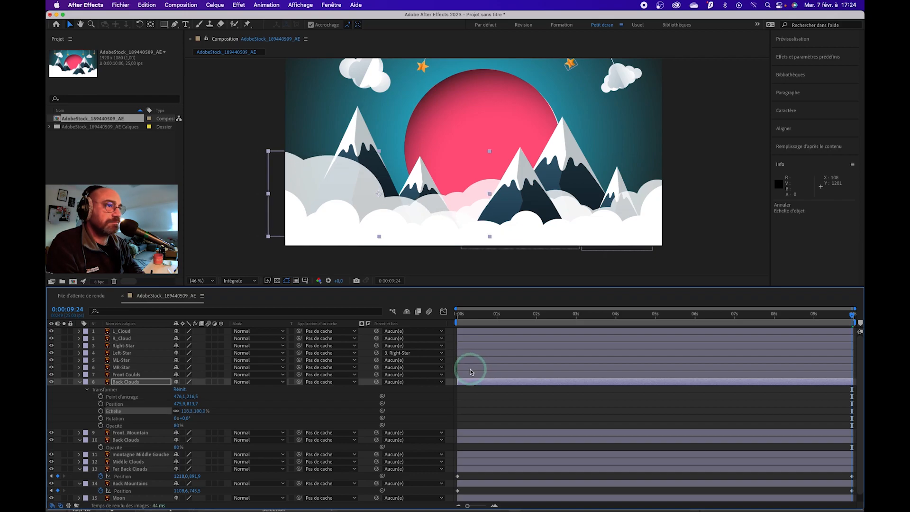
pyautogui.press('super+z')
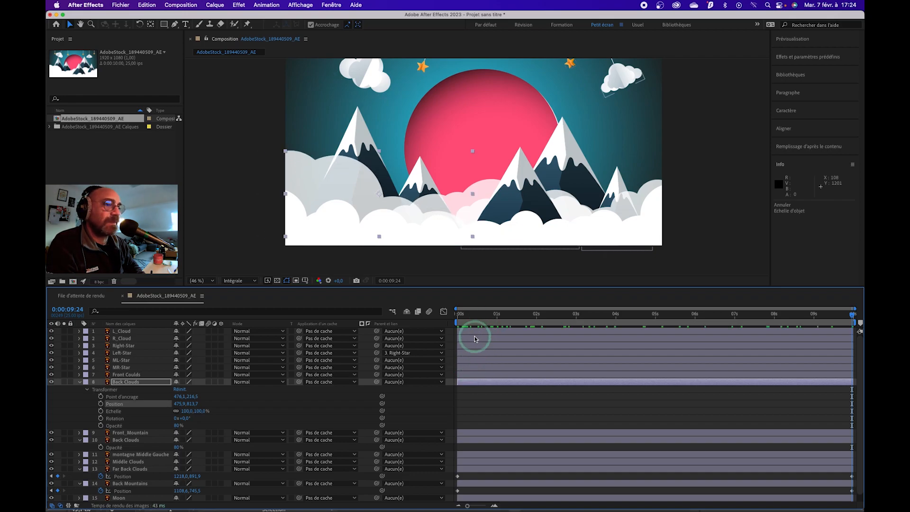
# - Keyframe this Back Clouds layer's horizontal position at about 176.9 at 0:00:00:00 and 450.9 at 0:00:09:24, then collapse its properties
pyautogui.moveTo(488, 316); pyautogui.dragTo(454, 315)
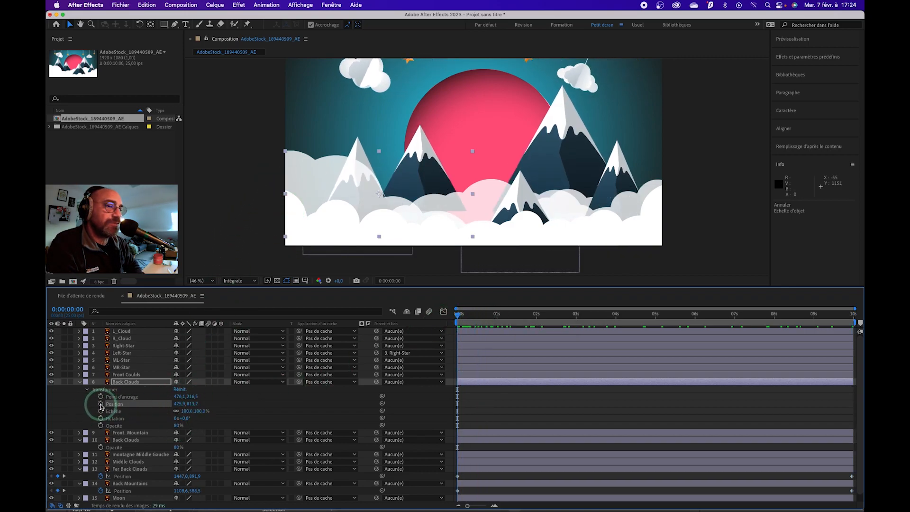
pyautogui.moveTo(179, 405); pyautogui.dragTo(65, 418)
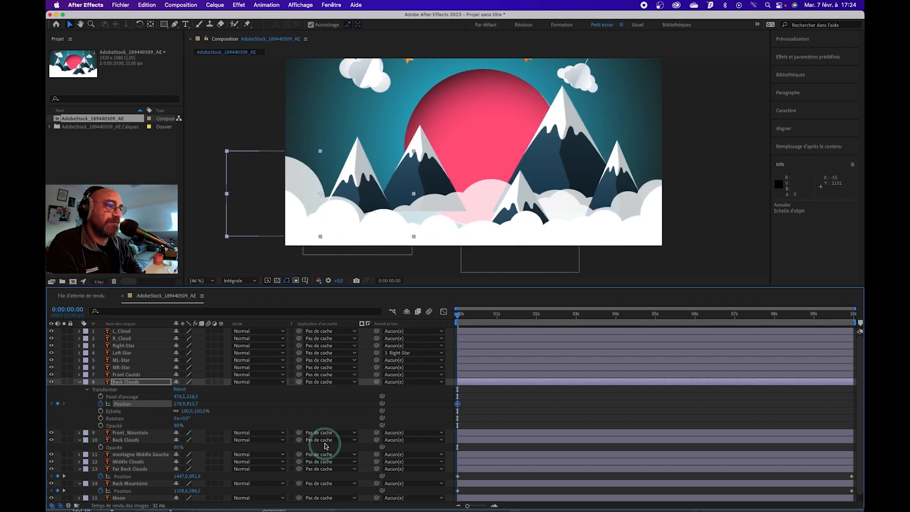
pyautogui.moveTo(520, 315); pyautogui.dragTo(860, 309)
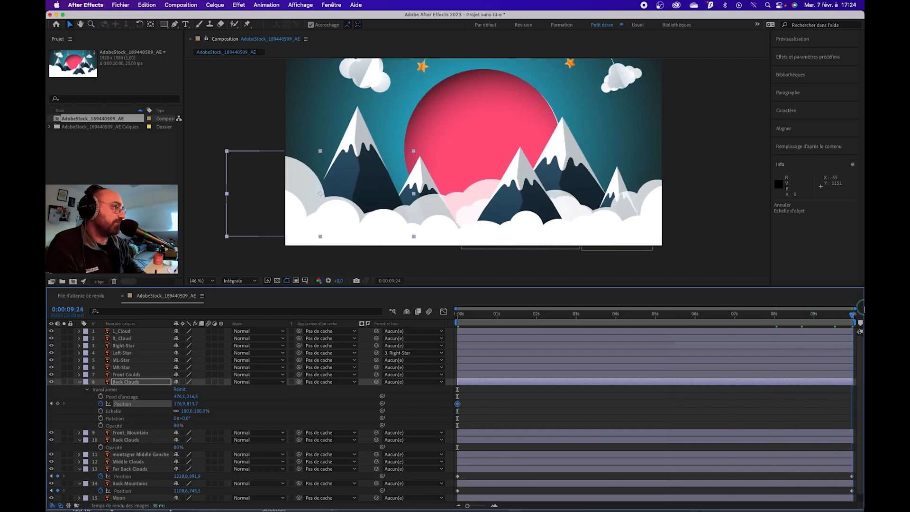
pyautogui.moveTo(179, 403); pyautogui.dragTo(291, 404)
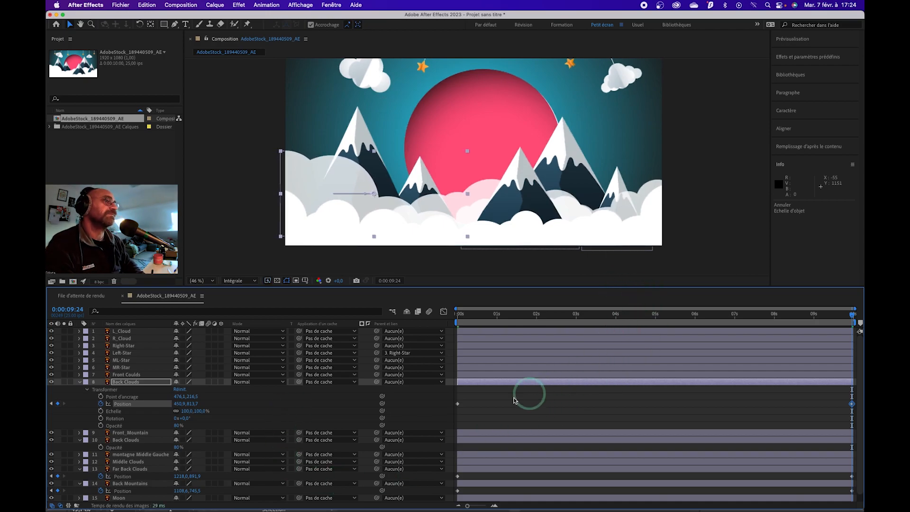
pyautogui.click(79, 381)
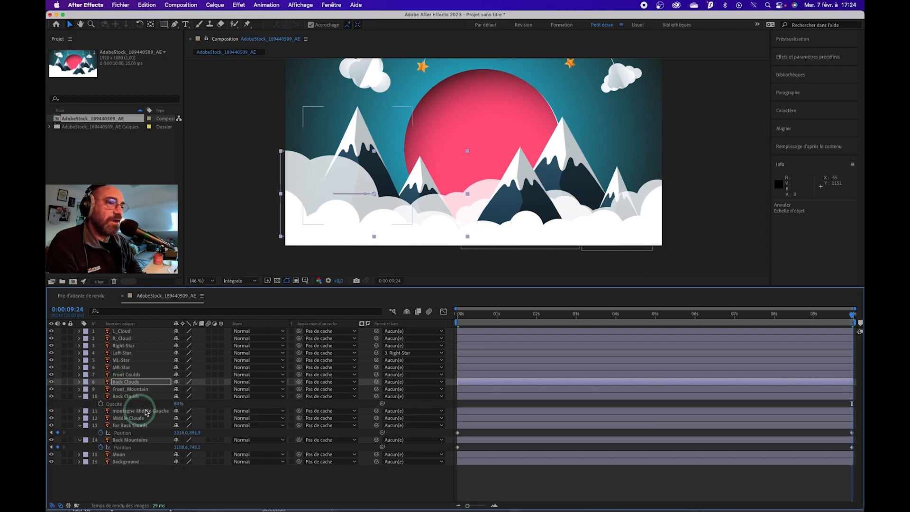
# - Select the Front Coulds layer and briefly hide it to check which clouds it contains
pyautogui.click(124, 375)
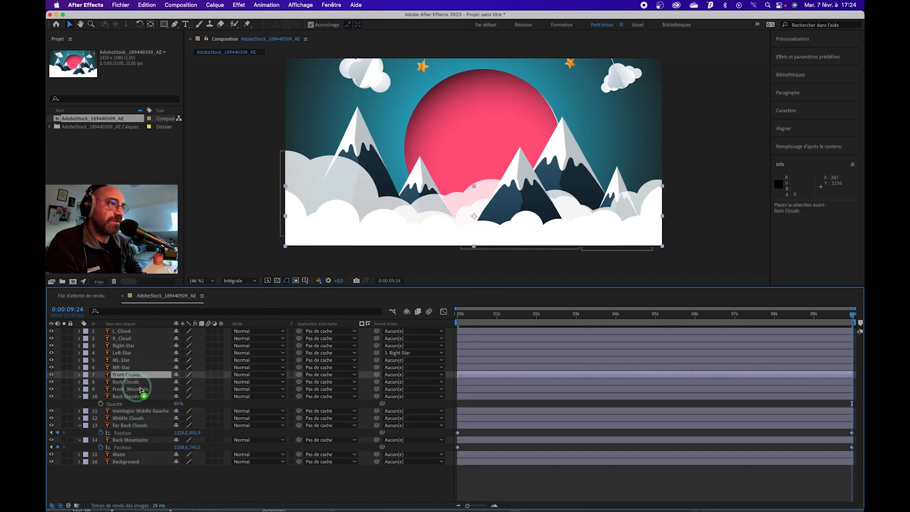
pyautogui.click(52, 375)
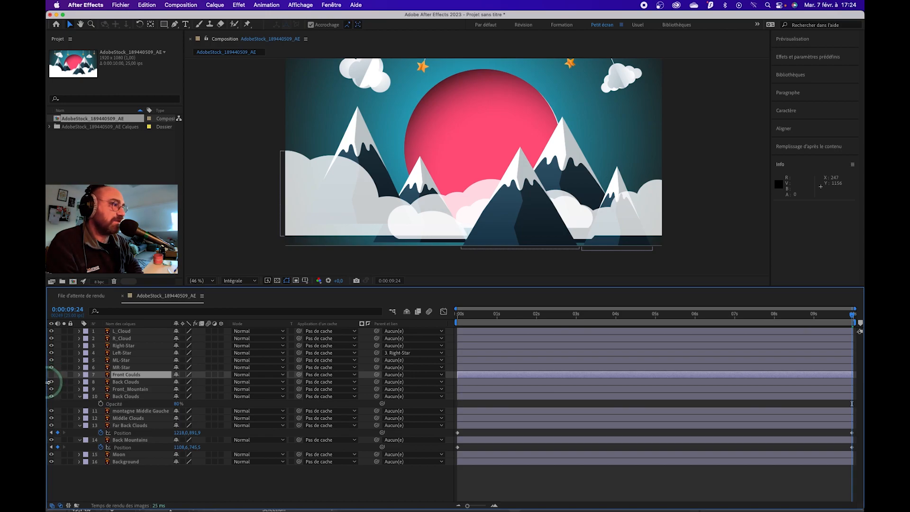
pyautogui.click(120, 432)
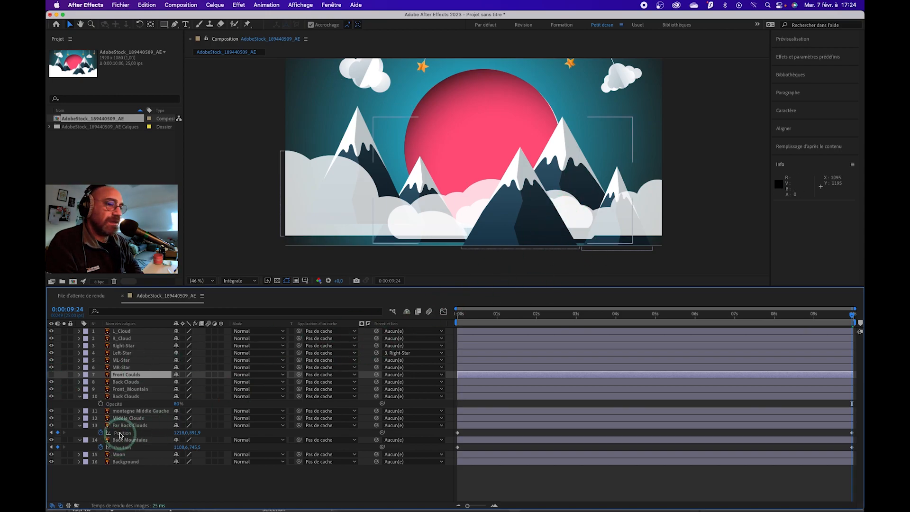
pyautogui.click(125, 375)
pyautogui.click(52, 382)
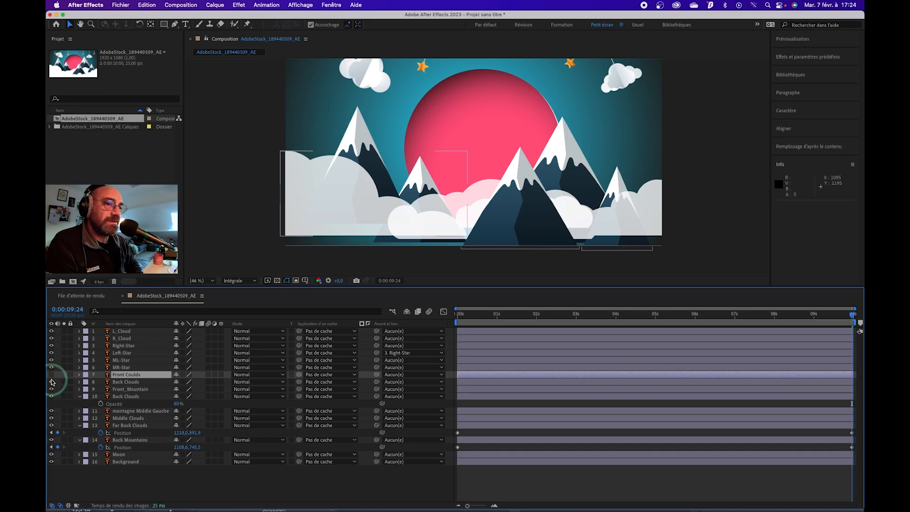
pyautogui.click(51, 375)
pyautogui.click(534, 241)
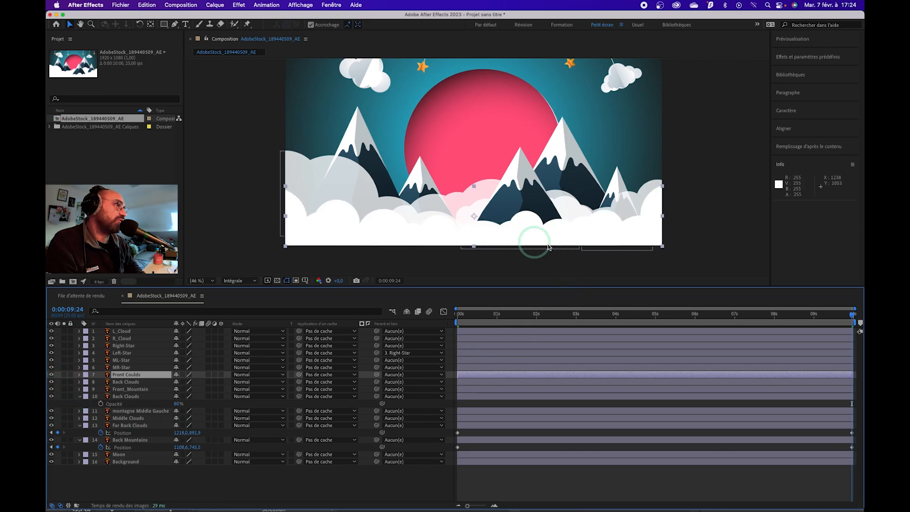
# - Return to 0:00:00:00 and show the transform properties of the Front Coulds layer
pyautogui.moveTo(823, 315); pyautogui.dragTo(630, 315)
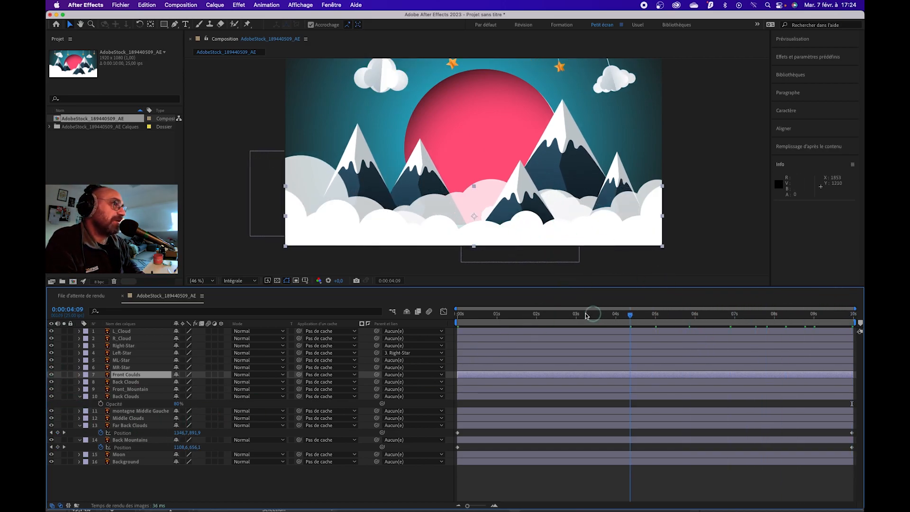
pyautogui.press('space')
pyautogui.click(313, 215)
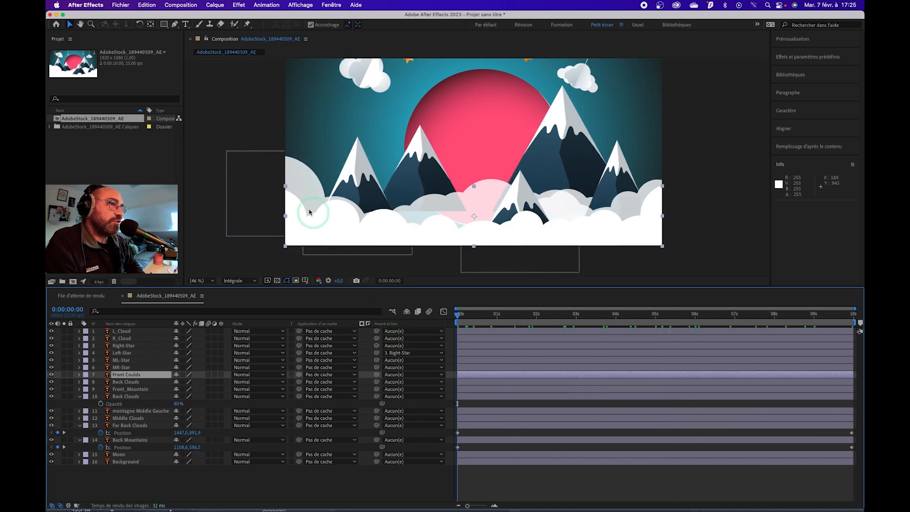
pyautogui.click(79, 375)
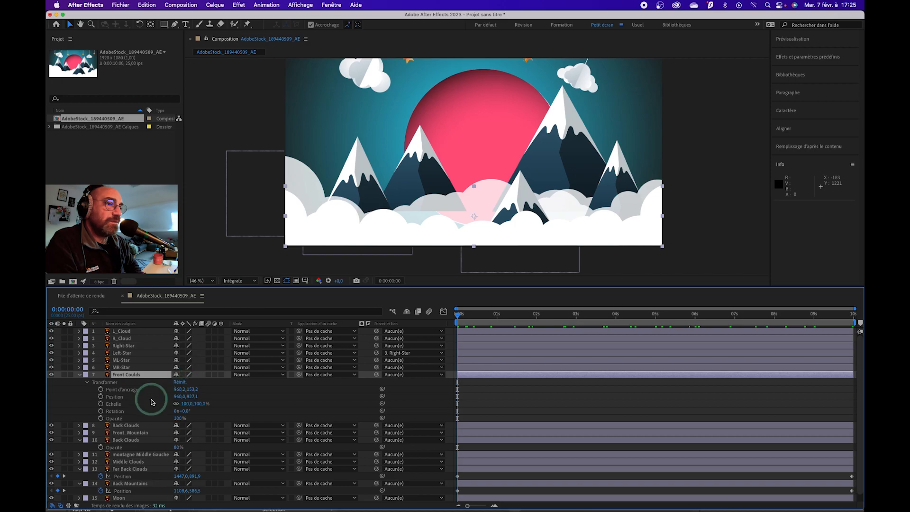
# - Try to shift the Front Coulds layer sideways to a horizontal position of about 1030
pyautogui.moveTo(179, 396); pyautogui.dragTo(212, 397)
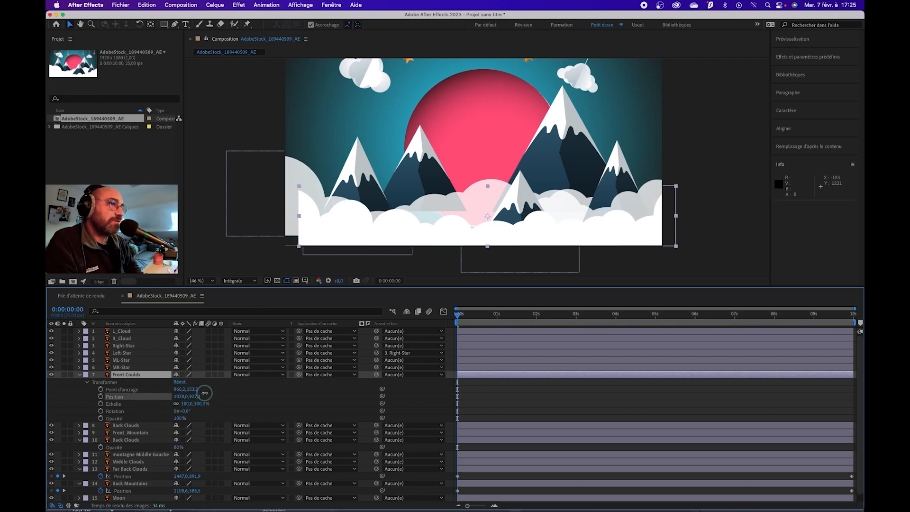
pyautogui.click(306, 219)
pyautogui.click(182, 403)
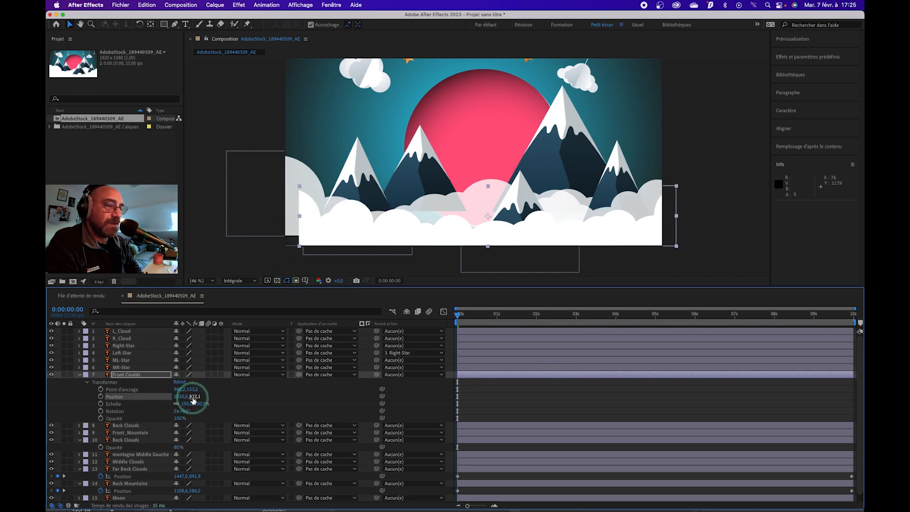
pyautogui.press('super+z')
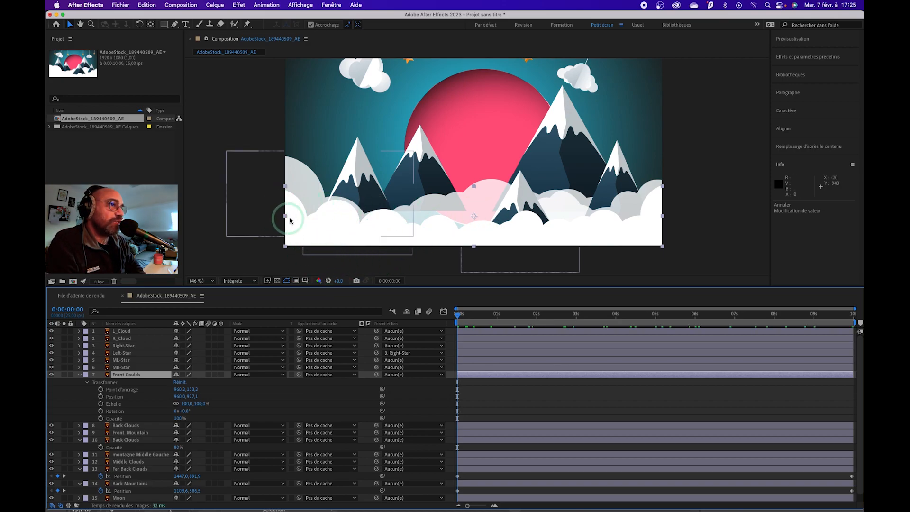
# - Stretch the Front Coulds layer horizontally to about 118.6% while keeping its vertical scale at 100%
pyautogui.moveTo(286, 217); pyautogui.dragTo(254, 250)
pyautogui.click(189, 408)
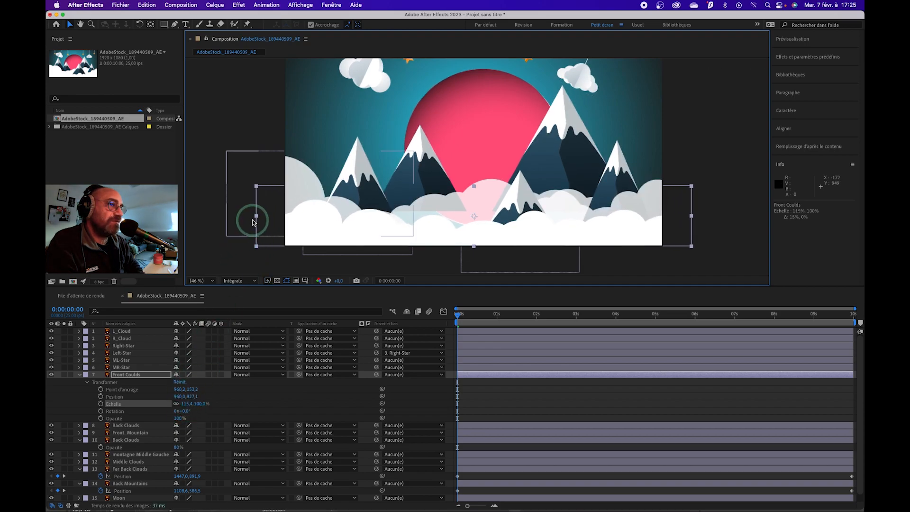
pyautogui.moveTo(256, 215); pyautogui.dragTo(250, 216)
pyautogui.click(367, 222)
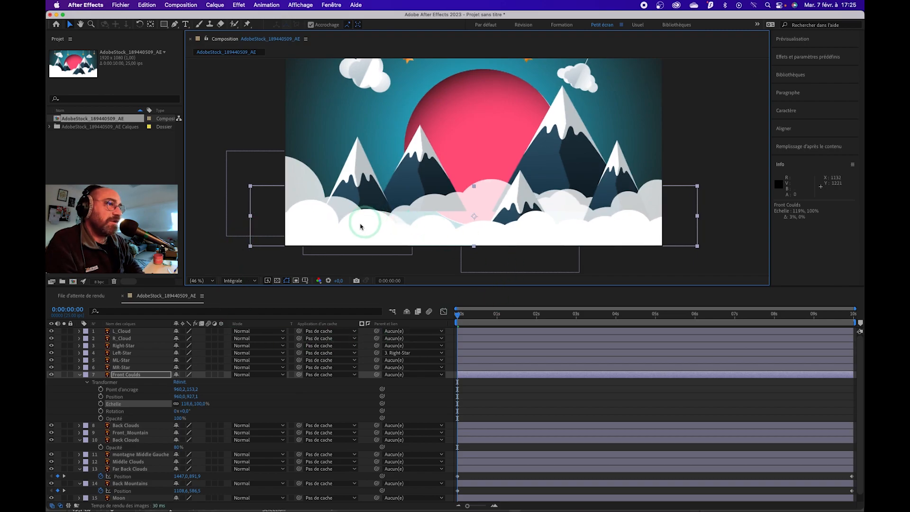
pyautogui.moveTo(355, 232); pyautogui.dragTo(362, 236)
pyautogui.press('super+z')
pyautogui.click(187, 406)
# - Keyframe the Front Coulds position to drift rightward, starting at about 855, 927.1 at 0:00:00:00 and ending farther right at 0:00:09:24
pyautogui.click(100, 396)
pyautogui.click(263, 397)
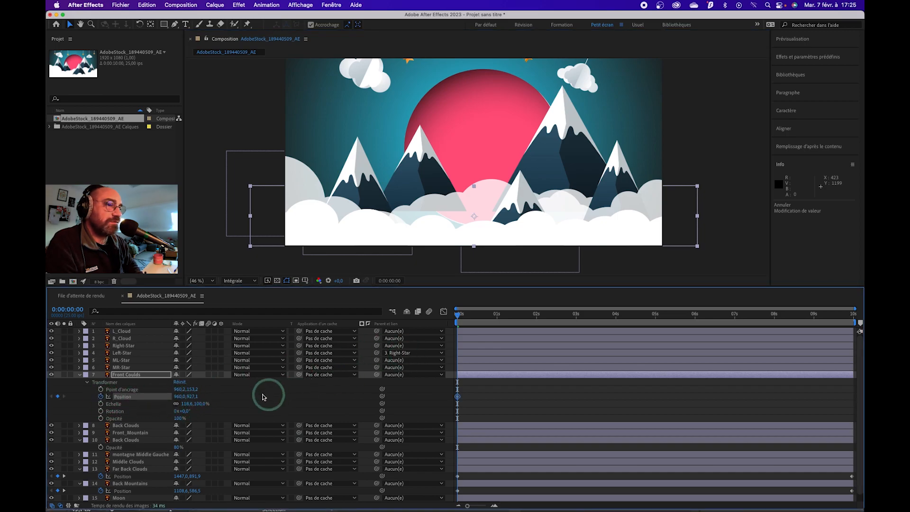
pyautogui.moveTo(178, 396); pyautogui.dragTo(129, 397)
pyautogui.click(462, 320)
pyautogui.moveTo(467, 317); pyautogui.dragTo(853, 314)
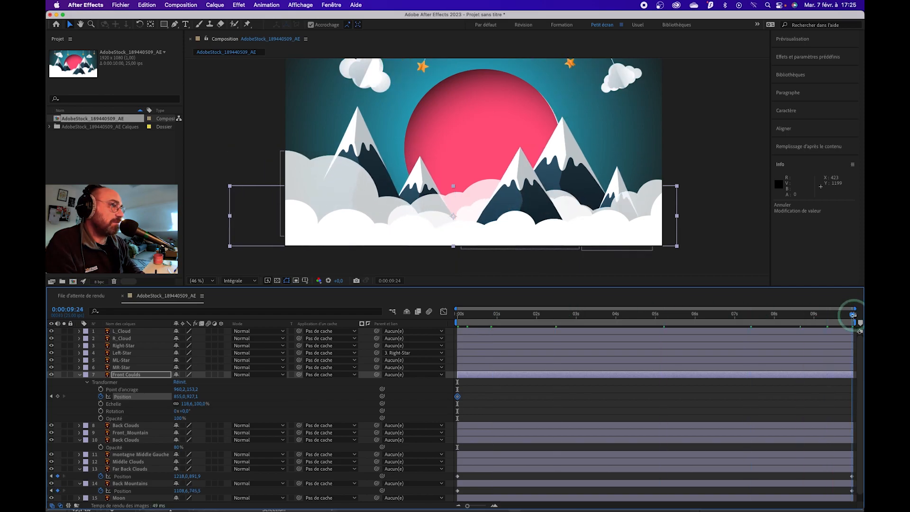
pyautogui.click(184, 407)
pyautogui.moveTo(176, 399); pyautogui.dragTo(270, 404)
pyautogui.click(393, 366)
pyautogui.moveTo(682, 323); pyautogui.dragTo(450, 327)
# - Lower the Back Mountains layer at its 0:00:00:00 position keyframe to about 1108.6, 676.5
pyautogui.click(131, 400)
pyautogui.click(422, 172)
pyautogui.click(420, 174)
pyautogui.click(429, 179)
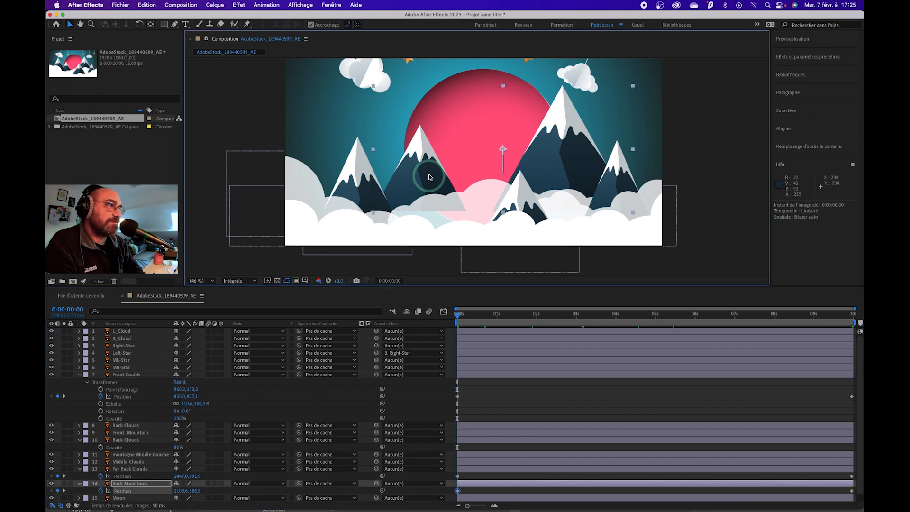
pyautogui.click(52, 484)
pyautogui.click(52, 483)
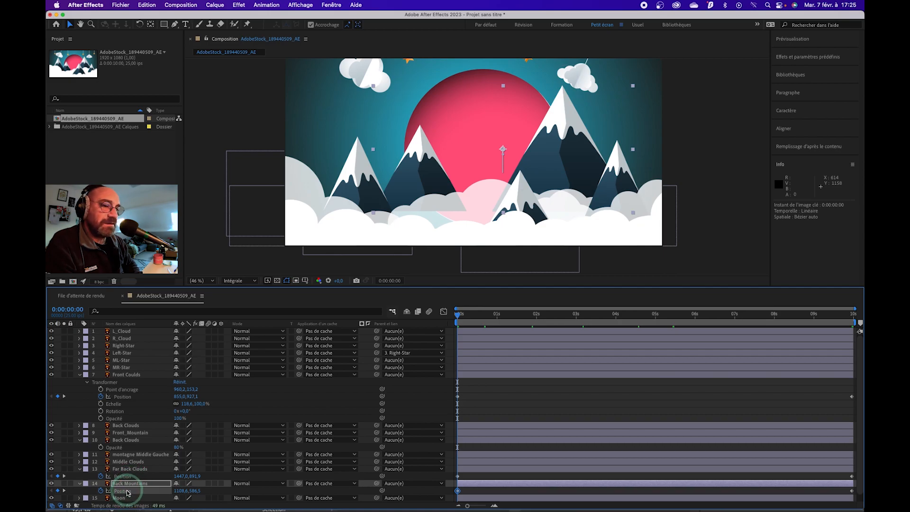
pyautogui.click(182, 491)
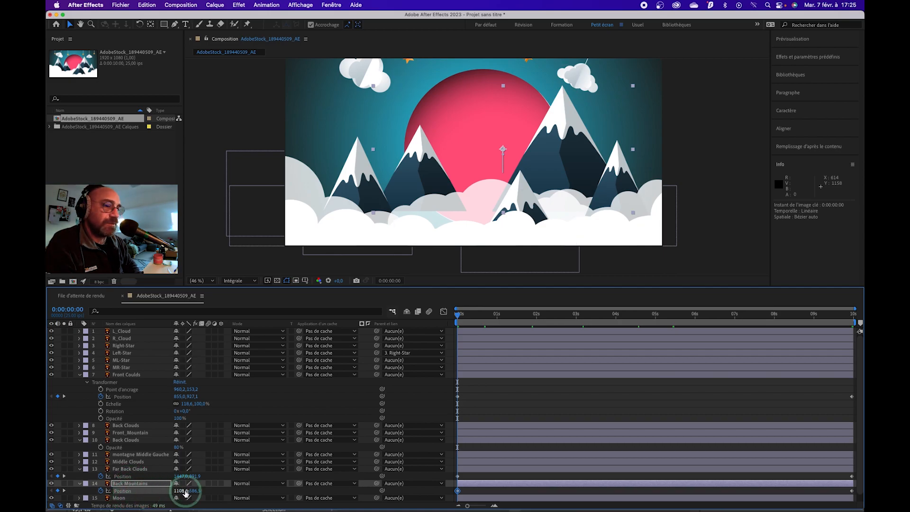
pyautogui.moveTo(180, 491); pyautogui.dragTo(257, 499)
pyautogui.press('super+z')
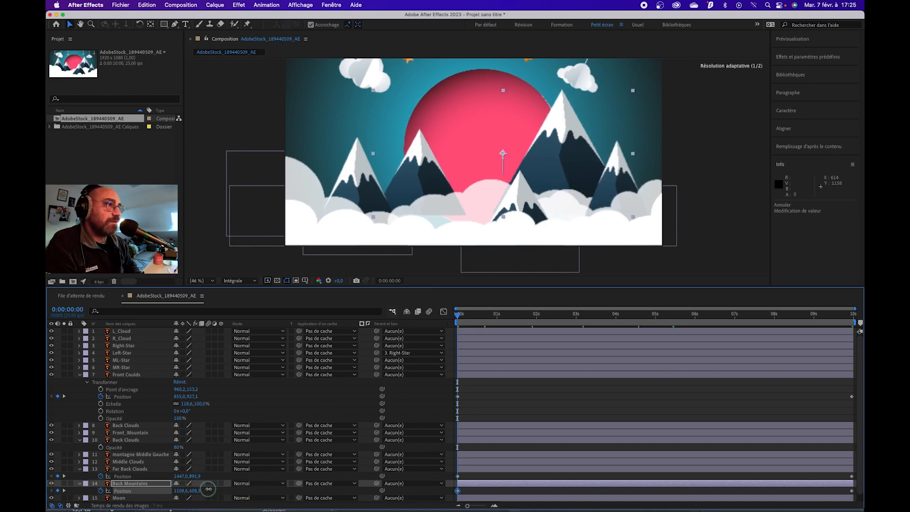
pyautogui.moveTo(224, 487); pyautogui.dragTo(240, 483)
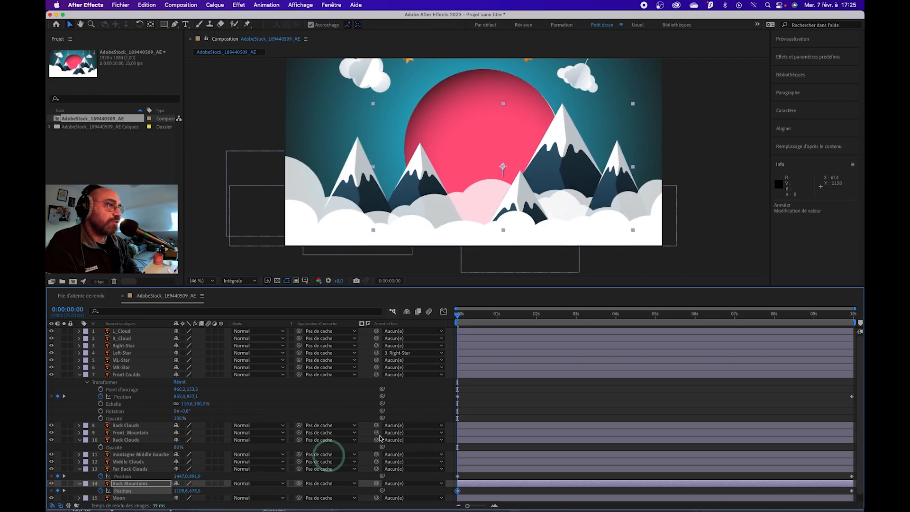
# - Scrub through the mountain and cloud animation, and play it from the start to check the motion
pyautogui.moveTo(457, 317); pyautogui.dragTo(593, 327)
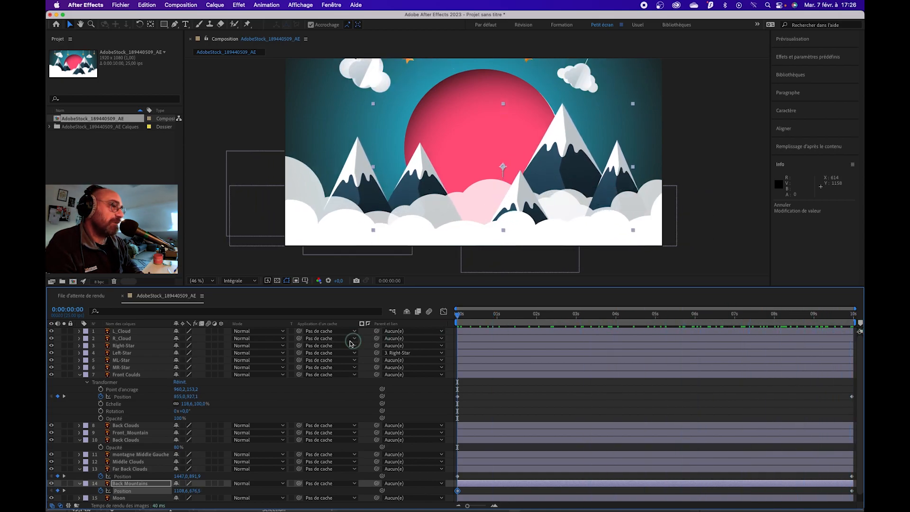
pyautogui.press('Home')
pyautogui.click(284, 386)
pyautogui.press('space')
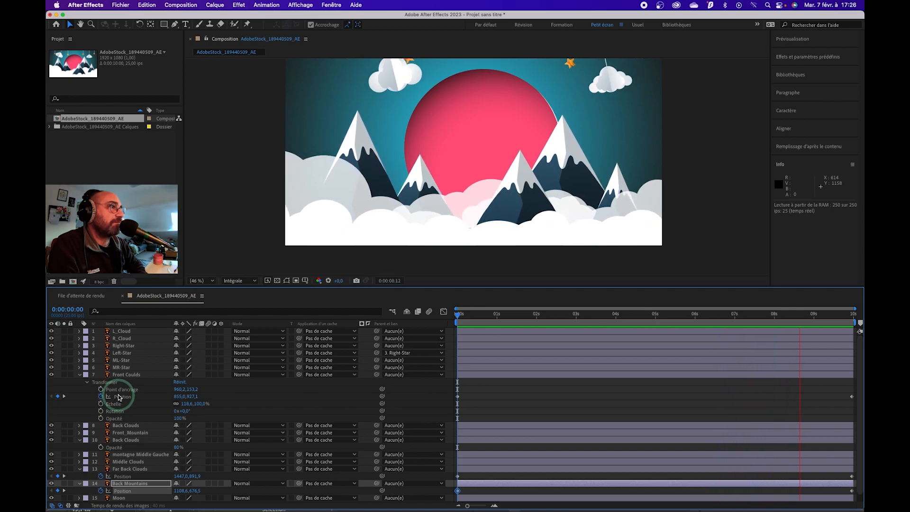
pyautogui.click(594, 176)
# - Reposition and enlarge the composition view to show the whole scene, and replay the animation from 0:00:00:00
pyautogui.press('h')
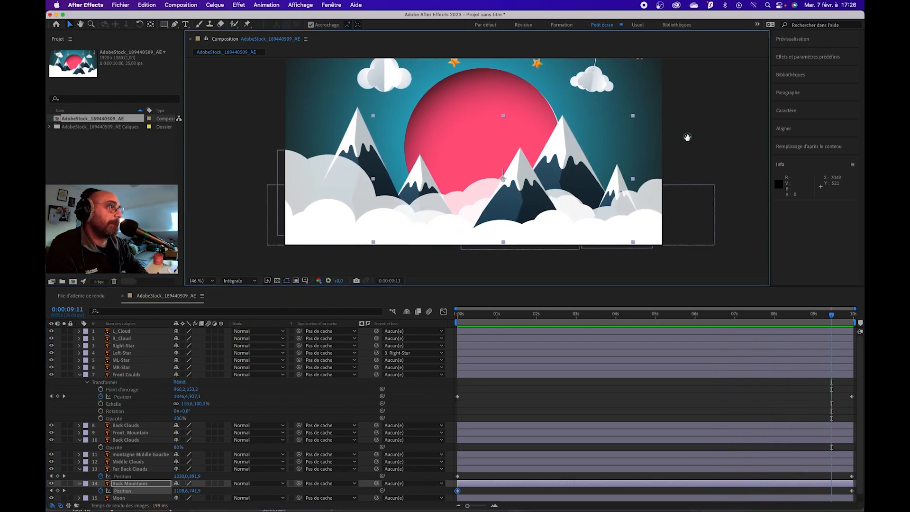
pyautogui.moveTo(686, 138); pyautogui.dragTo(686, 170)
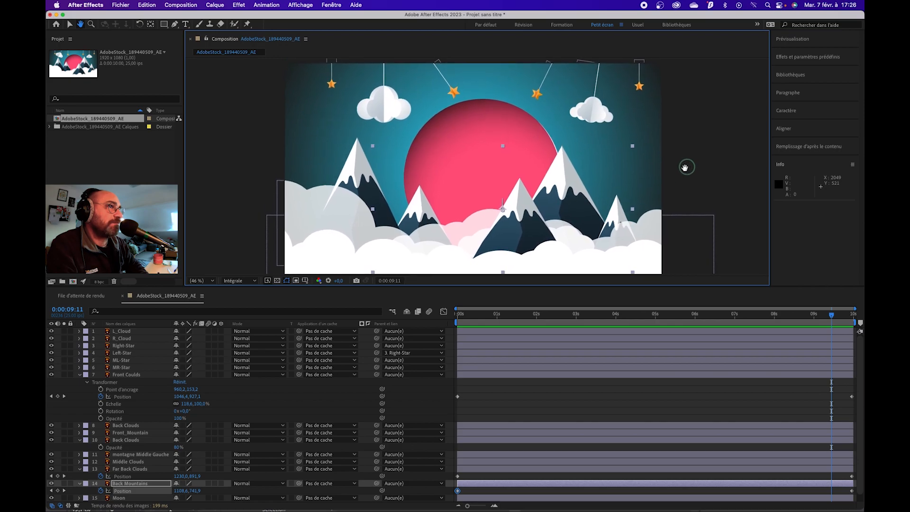
pyautogui.press('v')
pyautogui.click(367, 311)
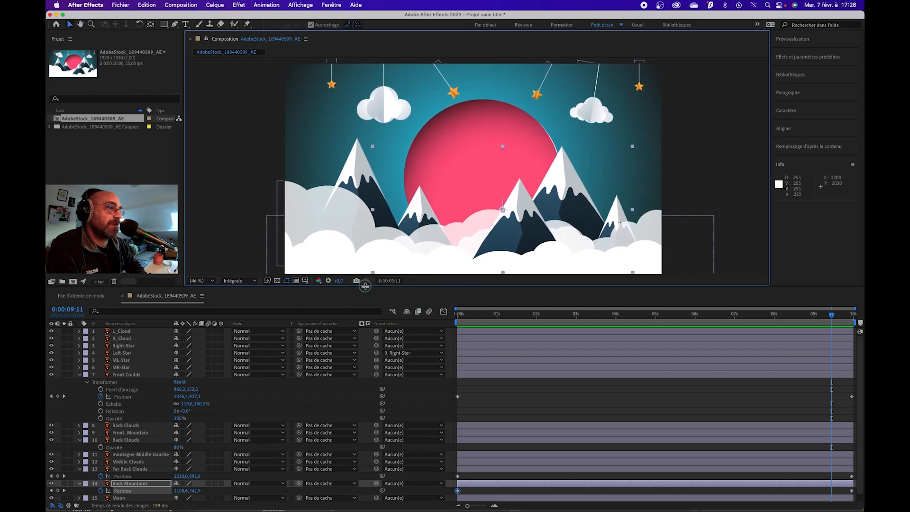
pyautogui.moveTo(365, 285); pyautogui.dragTo(366, 311)
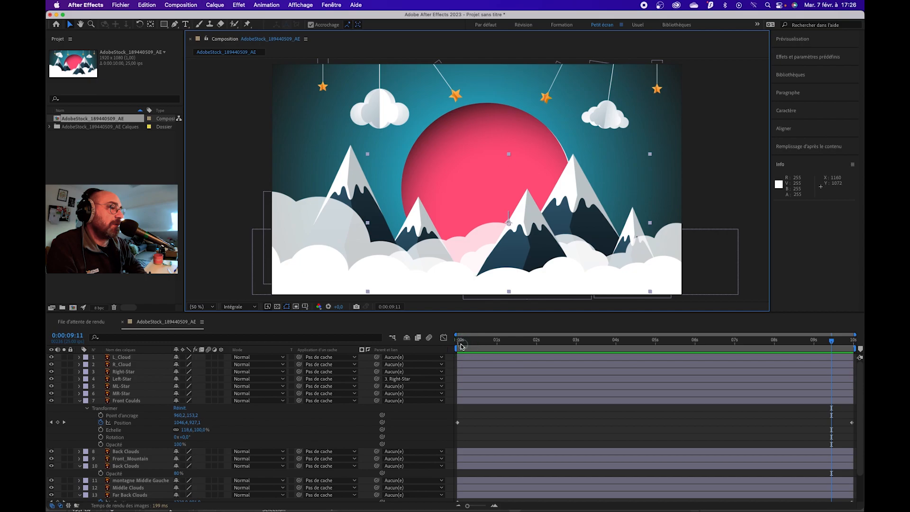
pyautogui.click(461, 346)
pyautogui.press('space')
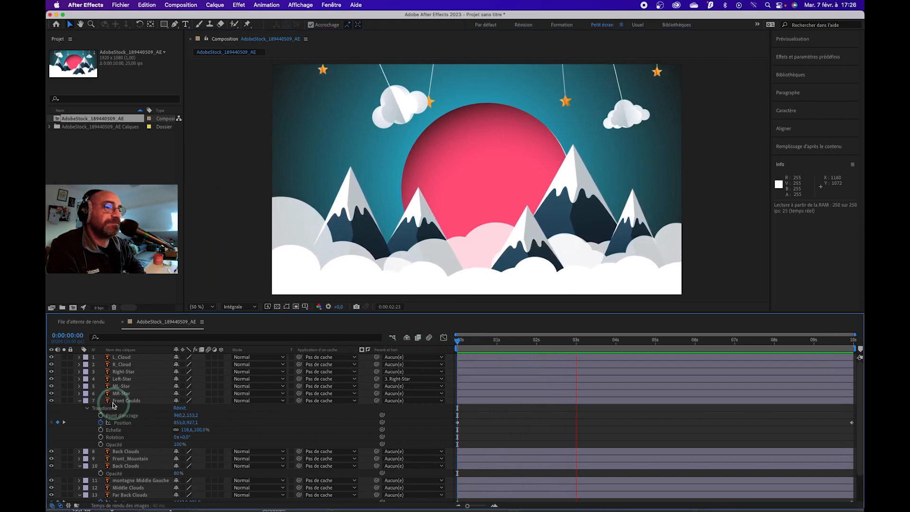
# - Collapse the expanded properties of the cloud and mountain layers, stop the preview and return the playhead to 0:00:00:00
pyautogui.click(79, 400)
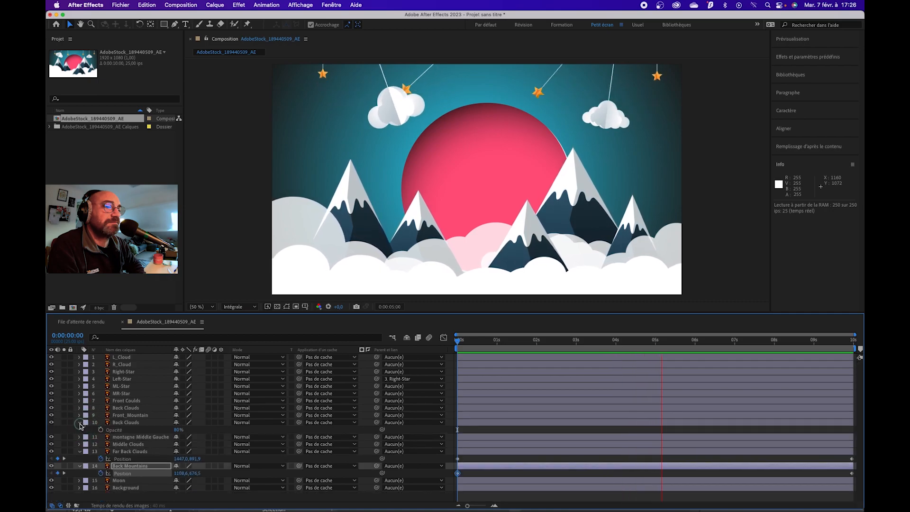
pyautogui.click(80, 423)
pyautogui.click(80, 443)
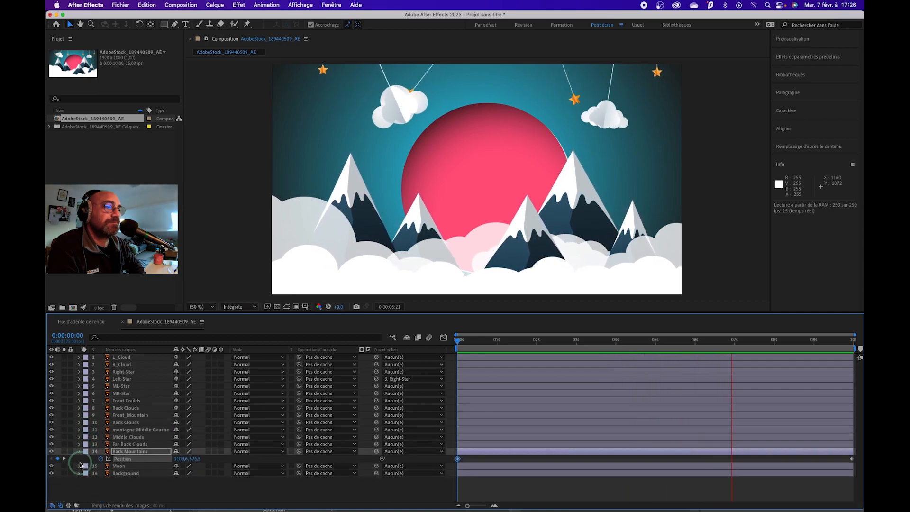
pyautogui.click(79, 451)
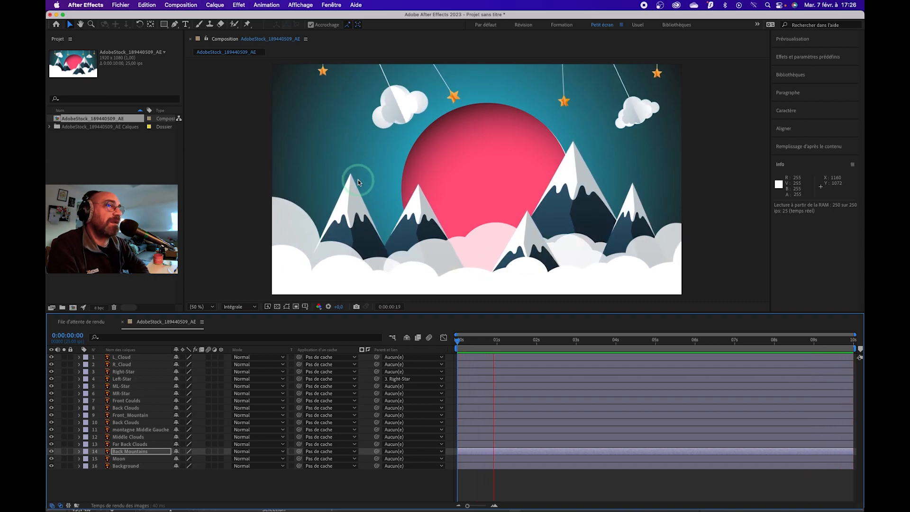
pyautogui.click(505, 337)
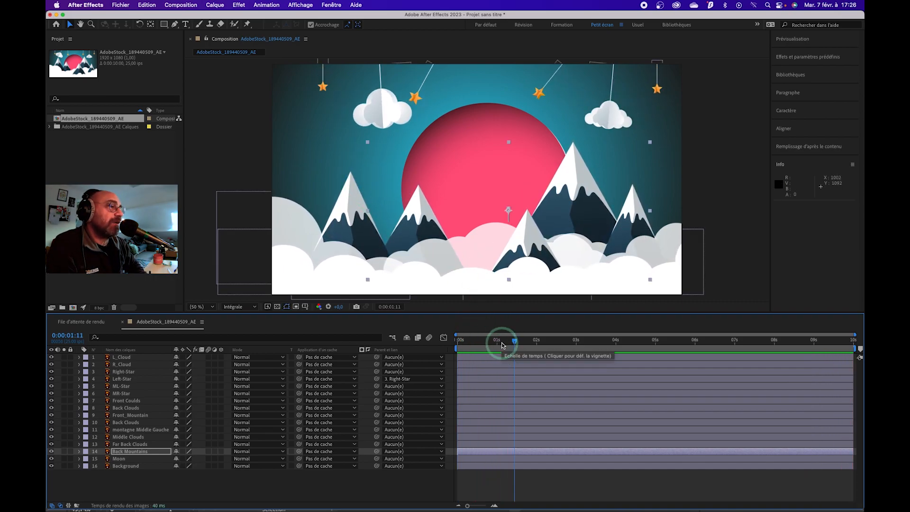
pyautogui.click(492, 357)
pyautogui.click(451, 347)
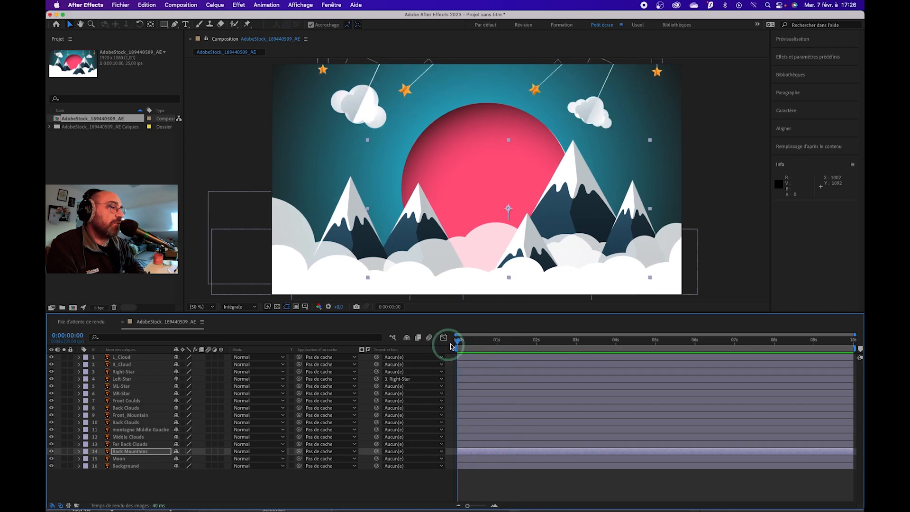
pyautogui.click(440, 347)
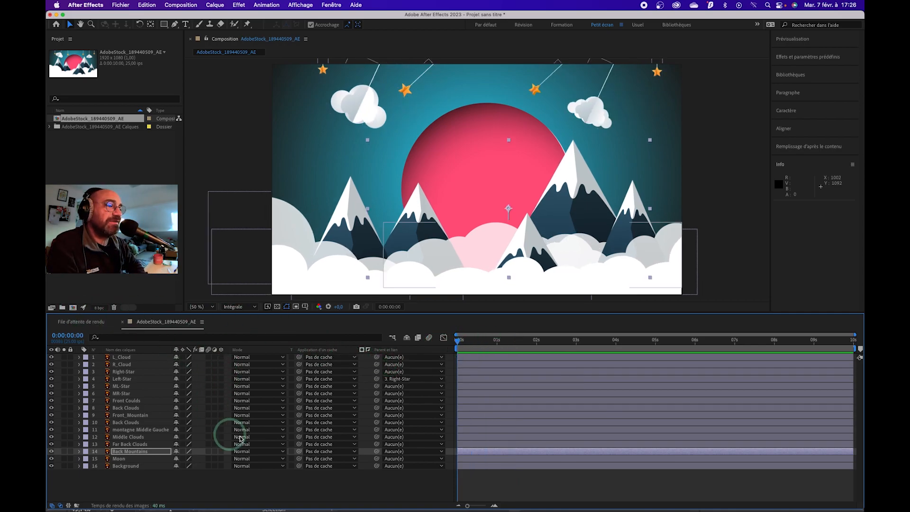
# - Identify and select the Front_Mountain layer by checking its visibility, show the effects and presets list, and place the playhead at 0:00:01:02
pyautogui.click(806, 64)
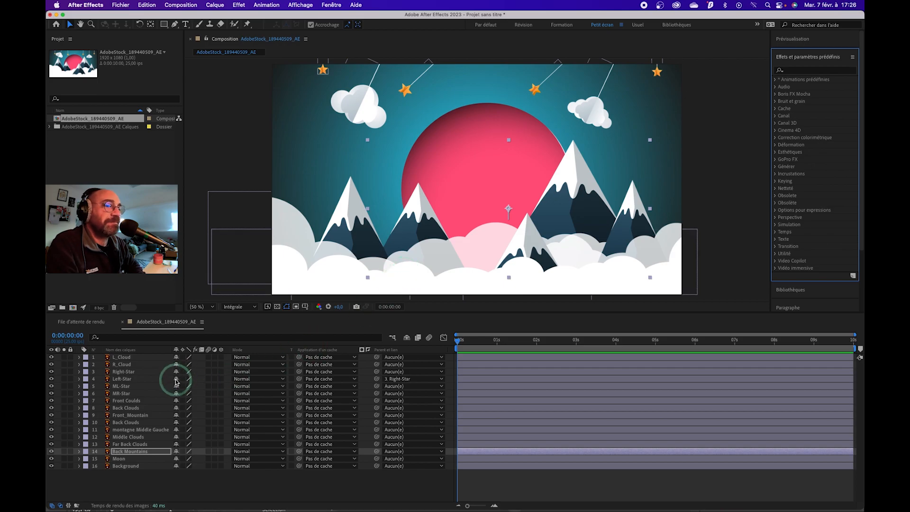
pyautogui.click(127, 378)
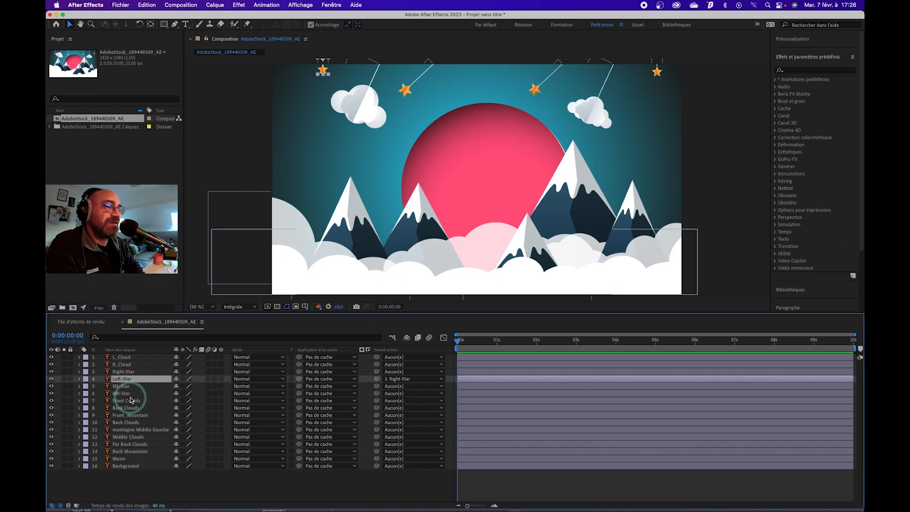
pyautogui.moveTo(462, 339); pyautogui.dragTo(679, 335)
pyautogui.click(127, 401)
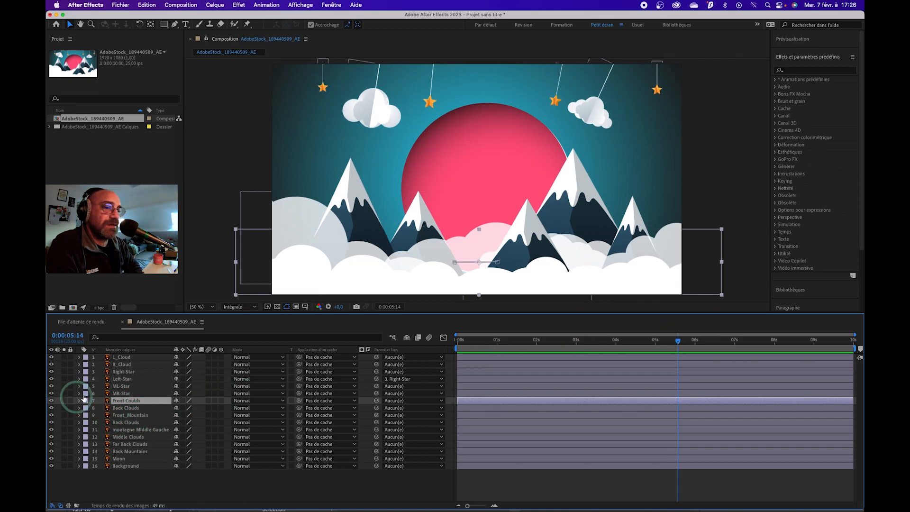
pyautogui.click(124, 407)
pyautogui.click(121, 414)
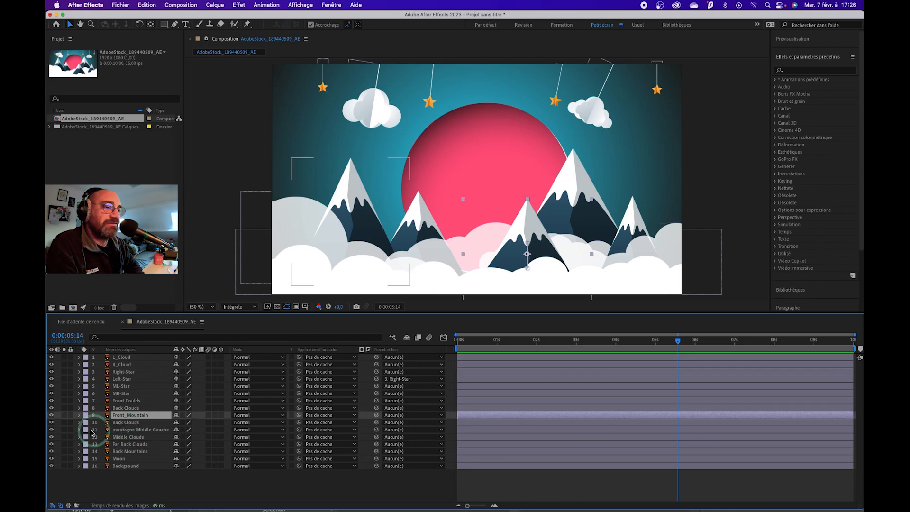
pyautogui.click(51, 415)
pyautogui.click(51, 414)
pyautogui.moveTo(479, 339); pyautogui.dragTo(499, 339)
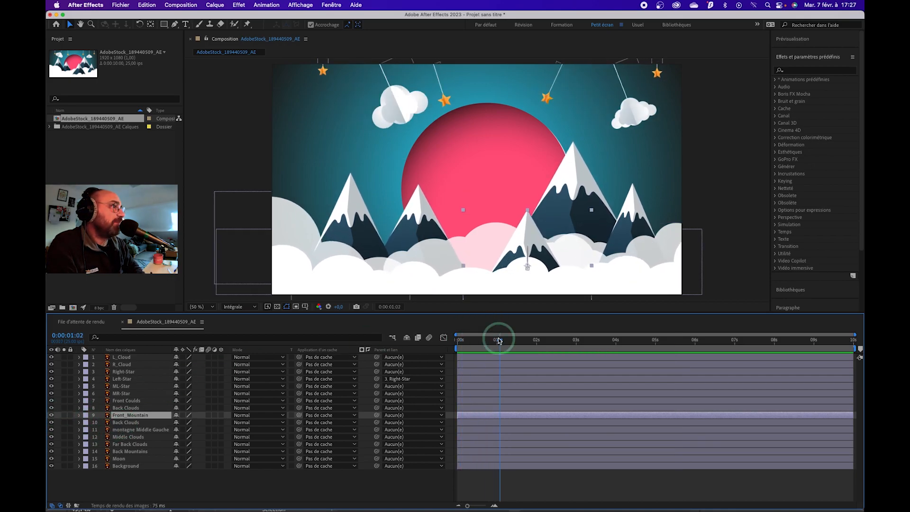
# - Search the effects for "cc bend" and apply CC Bender to the Front_Mountain layer
pyautogui.click(798, 72)
pyautogui.write('cc')
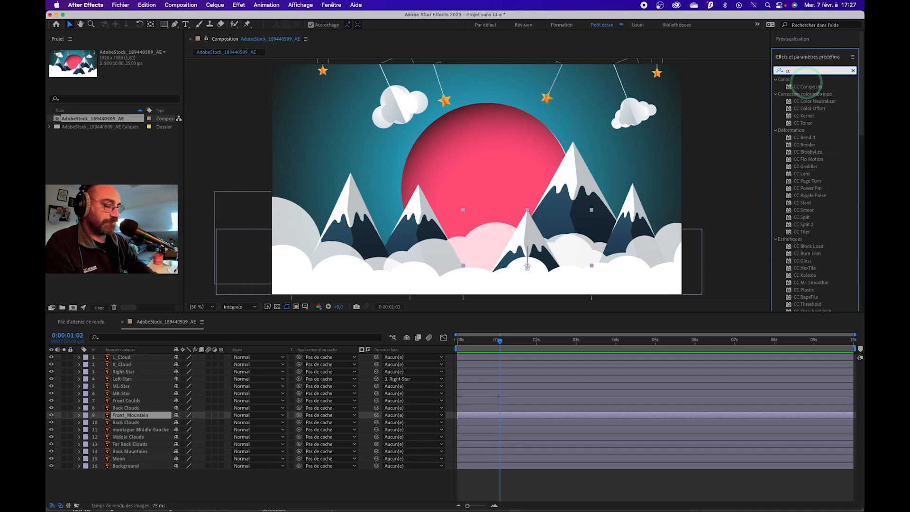
pyautogui.write(' bend')
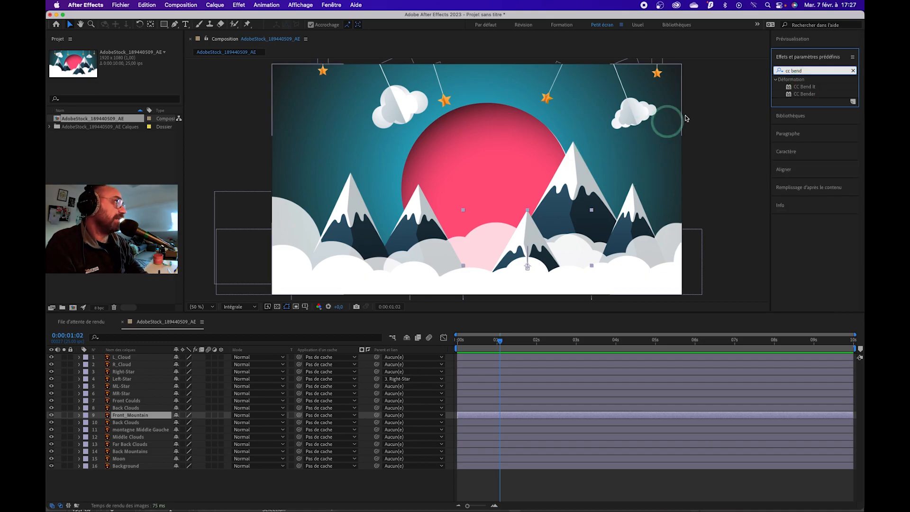
pyautogui.doubleClick(805, 94)
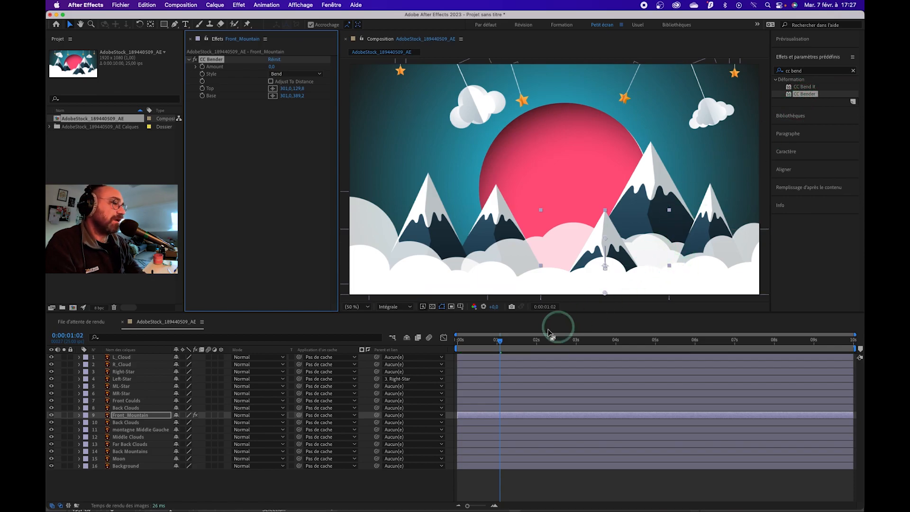
pyautogui.moveTo(272, 66)
pyautogui.mouseDown()
pyautogui.moveTo(284, 67)
pyautogui.moveTo(265, 67)
pyautogui.moveTo(276, 68)
pyautogui.mouseUp()
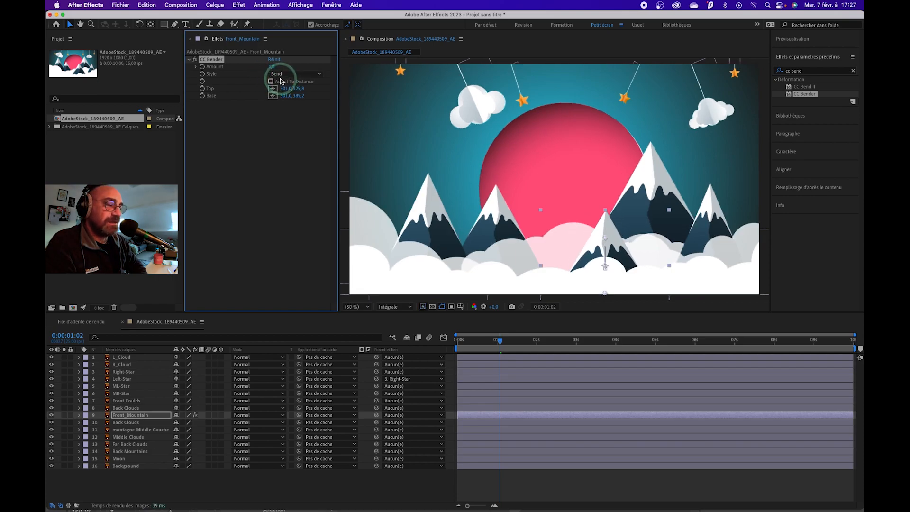
pyautogui.click(143, 415)
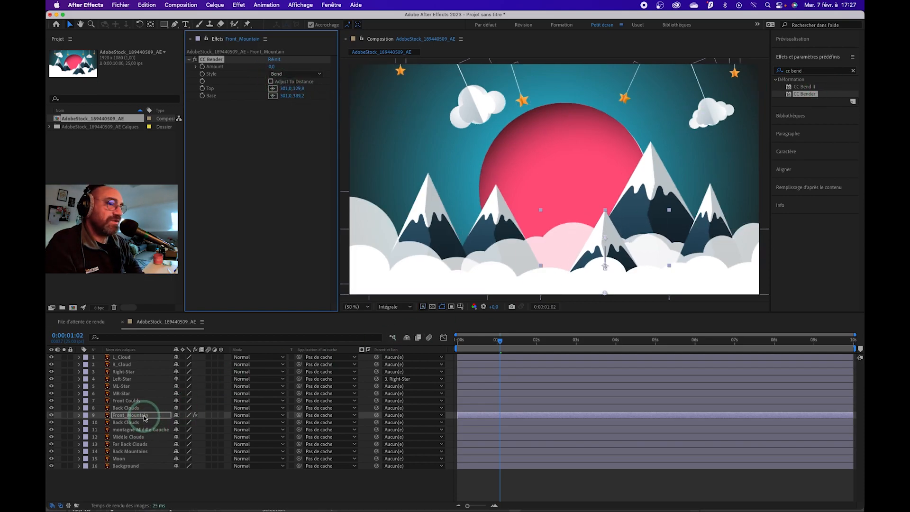
pyautogui.click(145, 416)
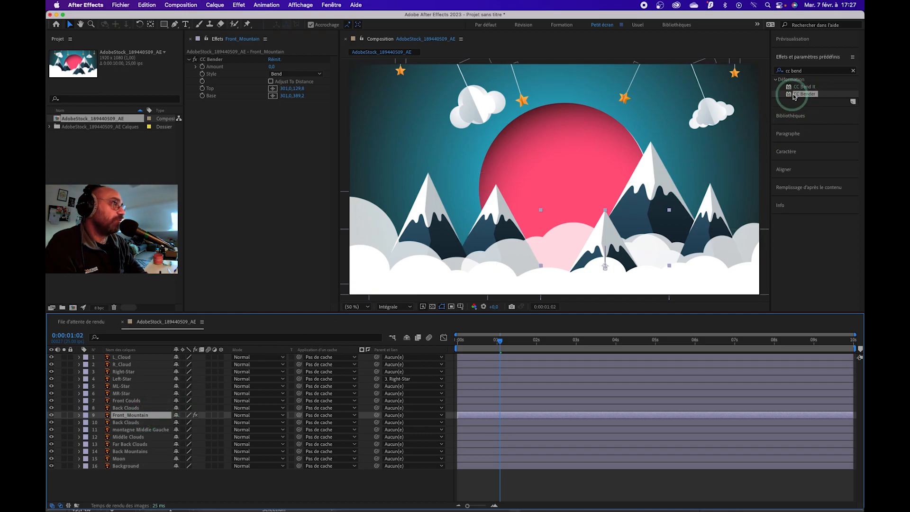
pyautogui.moveTo(803, 96)
pyautogui.mouseDown()
pyautogui.moveTo(785, 96)
pyautogui.moveTo(646, 183)
pyautogui.moveTo(608, 233)
pyautogui.moveTo(609, 220)
pyautogui.moveTo(804, 96)
pyautogui.mouseUp()
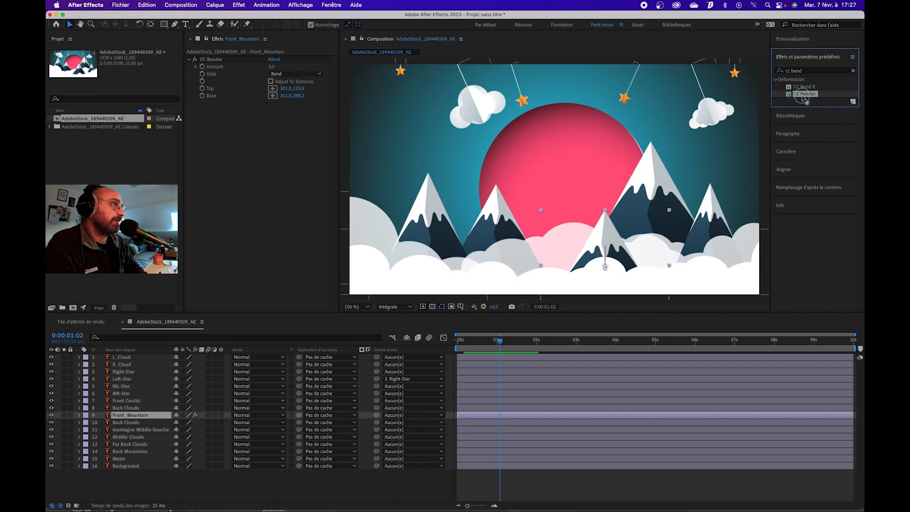
pyautogui.moveTo(760, 132); pyautogui.dragTo(830, 102)
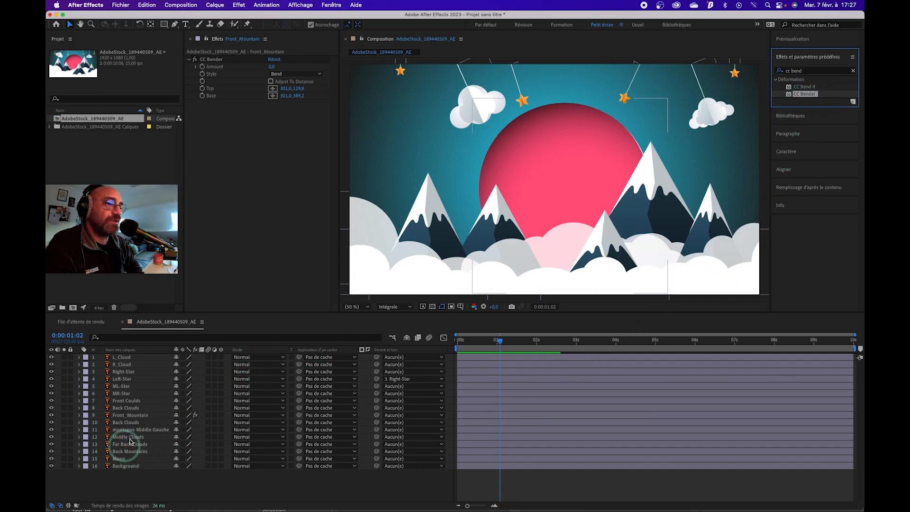
pyautogui.click(133, 416)
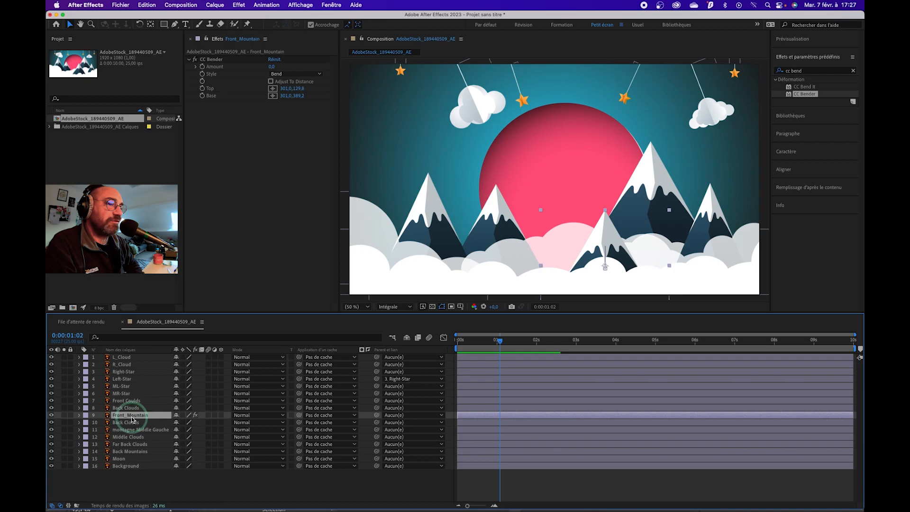
pyautogui.click(806, 94)
pyautogui.doubleClick(806, 95)
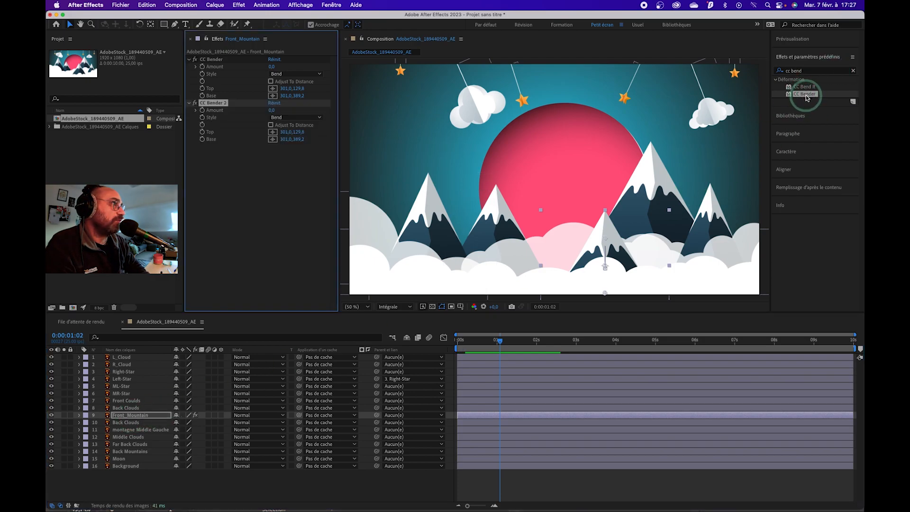
pyautogui.click(209, 112)
pyautogui.click(202, 115)
pyautogui.press('Delete')
pyautogui.click(270, 118)
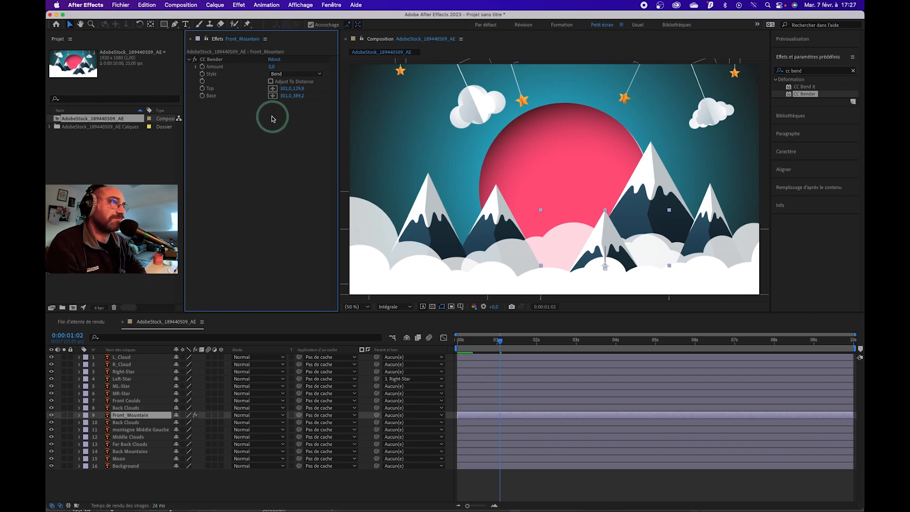
# - Keyframe Front_Mountain's CC Bender Amount at 0 at 0:00:00:00 and at 27 at 0:00:01:01
pyautogui.moveTo(473, 342); pyautogui.dragTo(414, 297)
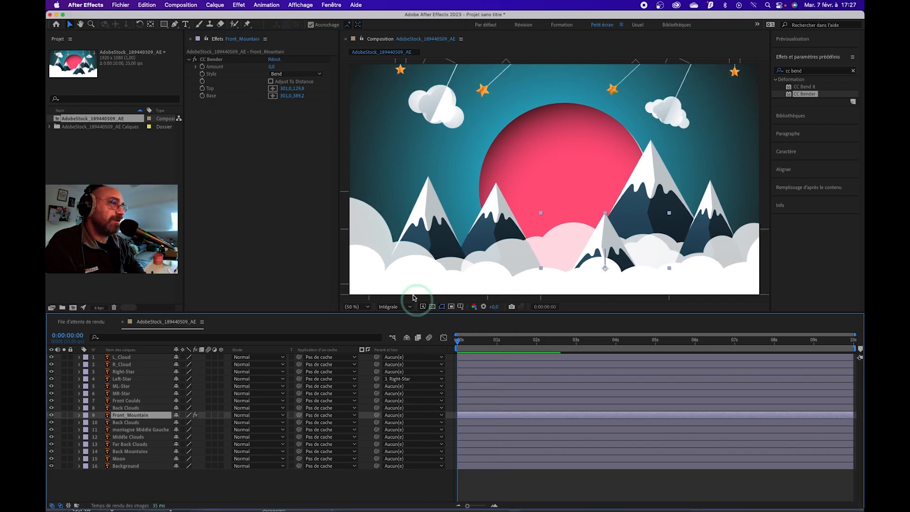
pyautogui.click(230, 70)
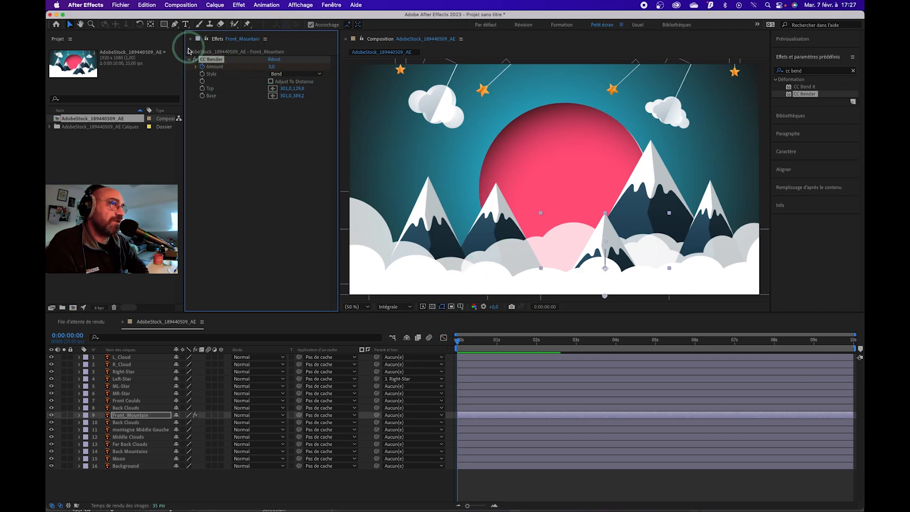
pyautogui.click(459, 337)
pyautogui.moveTo(459, 342); pyautogui.dragTo(499, 342)
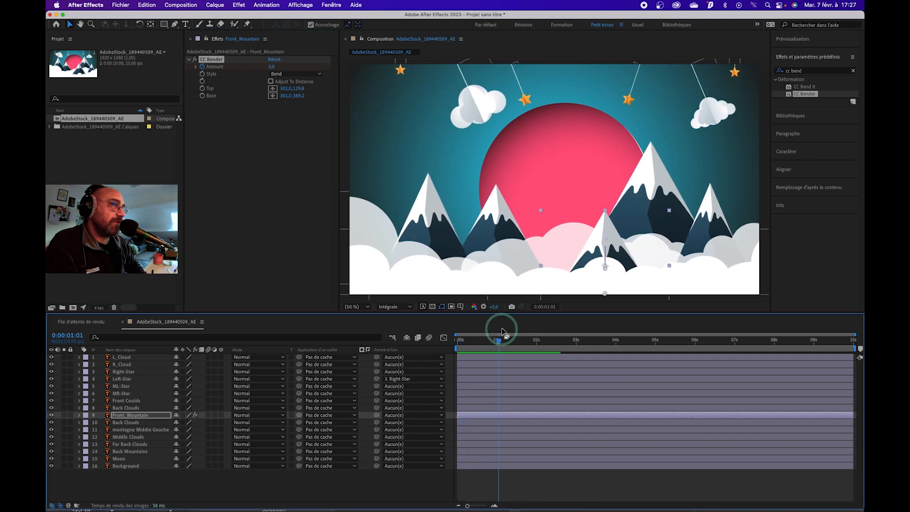
pyautogui.click(214, 53)
pyautogui.moveTo(270, 67); pyautogui.dragTo(284, 67)
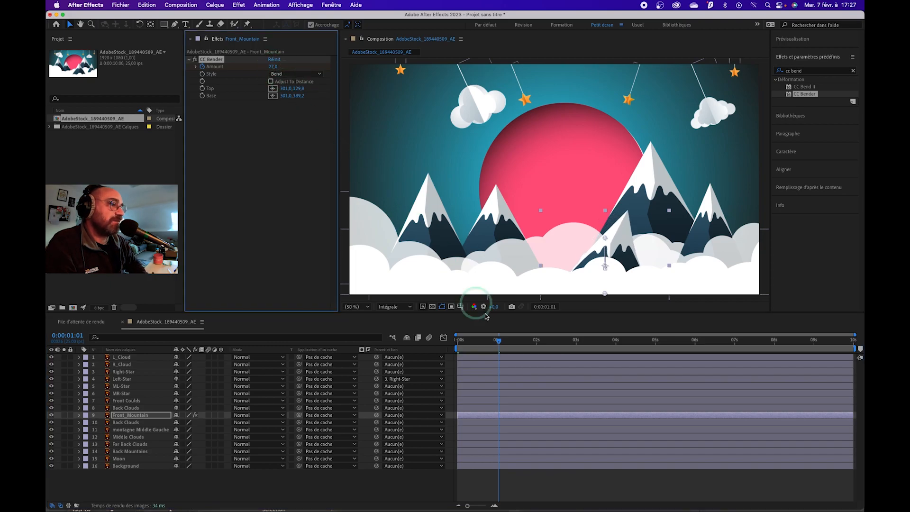
# - Add CC Bender Amount keyframes bending the front mountain left at 0:00:02:00 and back right to 17 at 0:00:02:23
pyautogui.moveTo(498, 340); pyautogui.dragTo(534, 343)
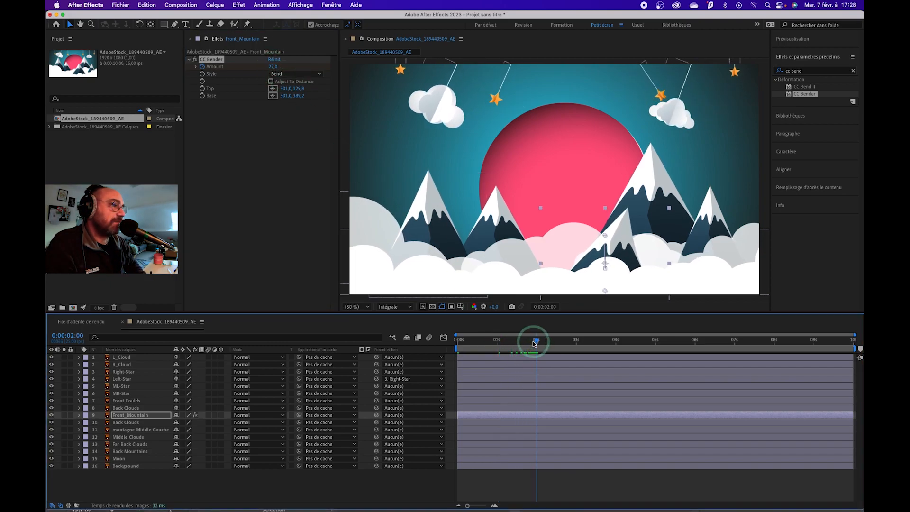
pyautogui.moveTo(268, 67); pyautogui.dragTo(247, 72)
pyautogui.moveTo(541, 346); pyautogui.dragTo(575, 341)
pyautogui.moveTo(273, 67); pyautogui.dragTo(299, 71)
# - Reveal Front_Mountain's keyframes and add Amount keyframes bending it left at about 0:00:04:01 and straight at 0 at 0:00:04:24
pyautogui.click(142, 416)
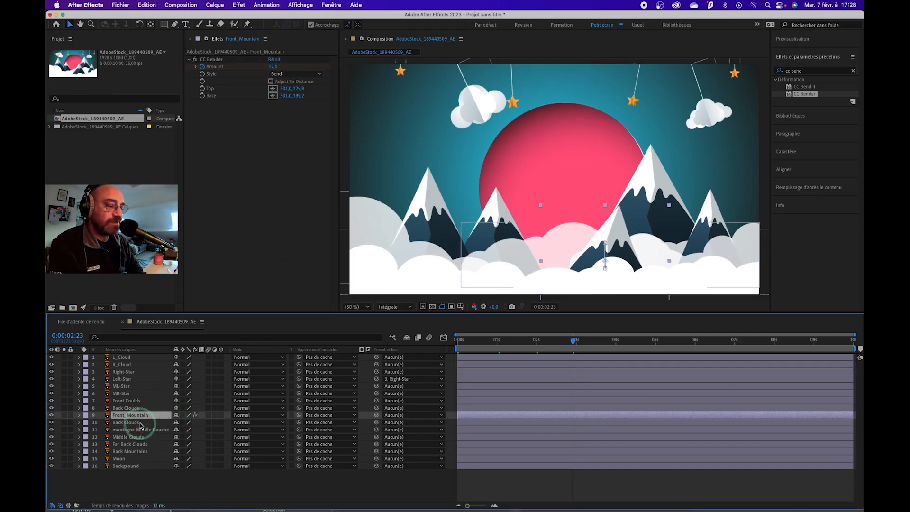
pyautogui.press('u')
pyautogui.click(173, 434)
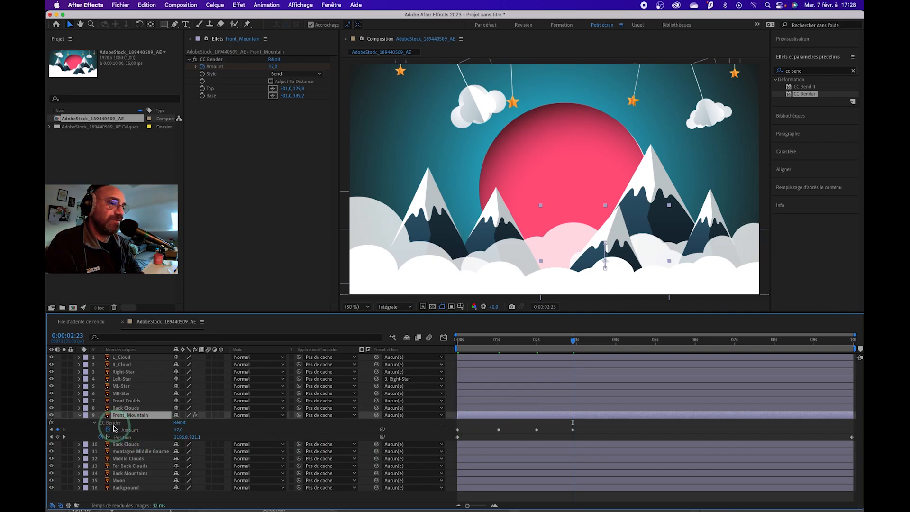
pyautogui.moveTo(574, 344); pyautogui.dragTo(616, 352)
pyautogui.moveTo(179, 429)
pyautogui.mouseDown()
pyautogui.moveTo(192, 429)
pyautogui.moveTo(162, 435)
pyautogui.mouseUp()
pyautogui.moveTo(616, 342); pyautogui.dragTo(653, 341)
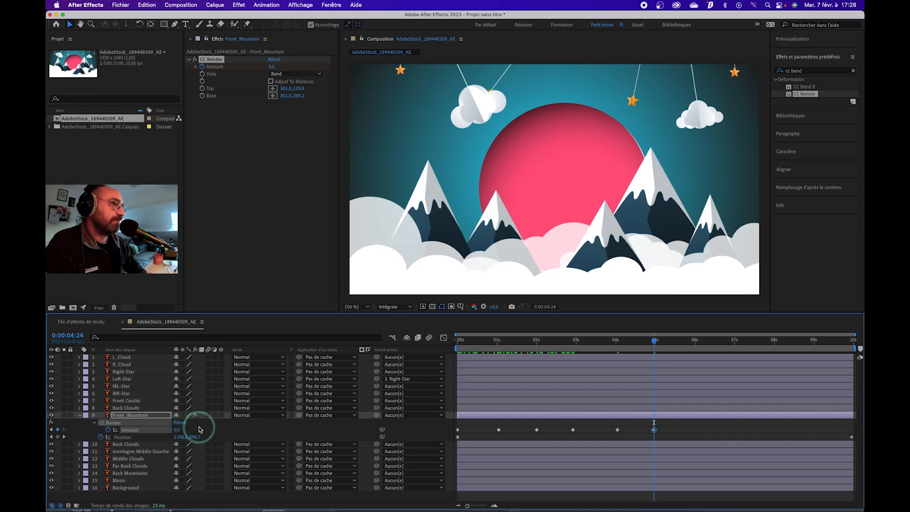
# - Preview the bending mountain, then compress all CC Bender Amount keyframes proportionally so the last one falls at about 0:00:02:18
pyautogui.press('space')
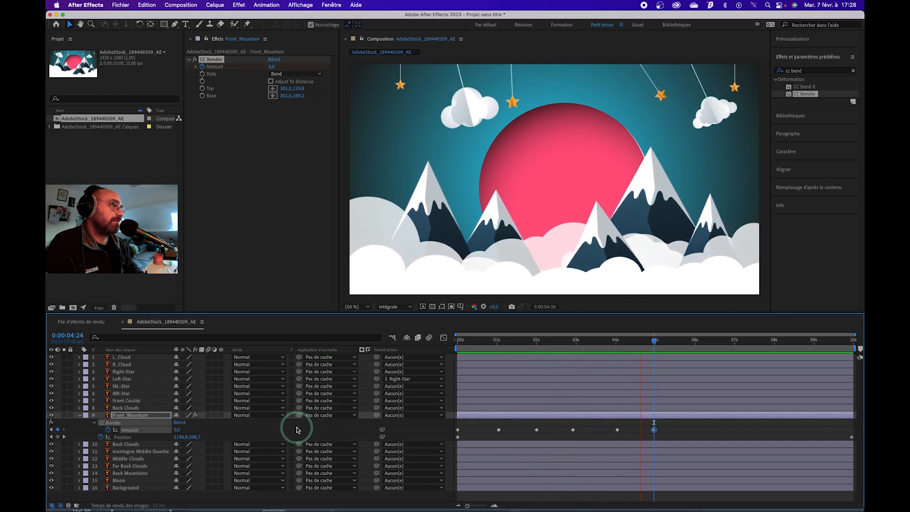
pyautogui.press('space')
pyautogui.moveTo(669, 426); pyautogui.dragTo(450, 435)
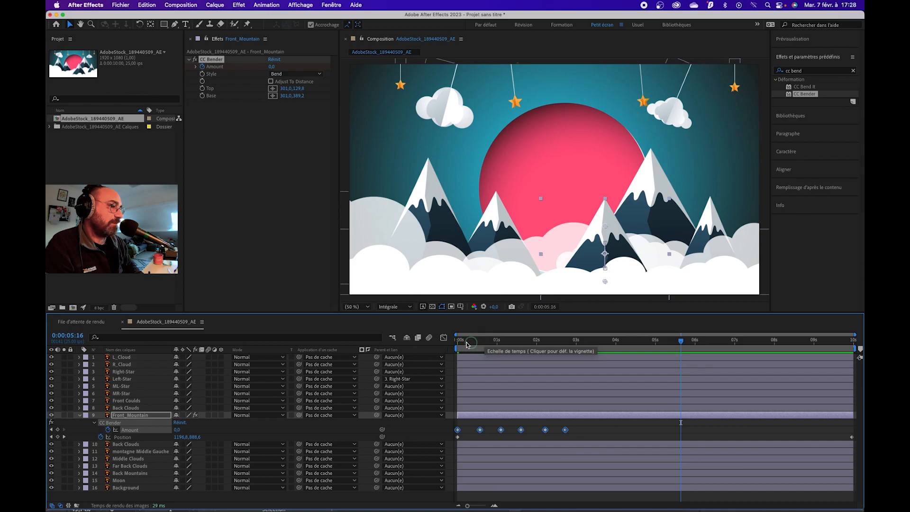
# - Replay the faster bending from 0:00:00:00, then deselect the Amount keyframes and collapse Front_Mountain's CC Bender properties
pyautogui.press('Home')
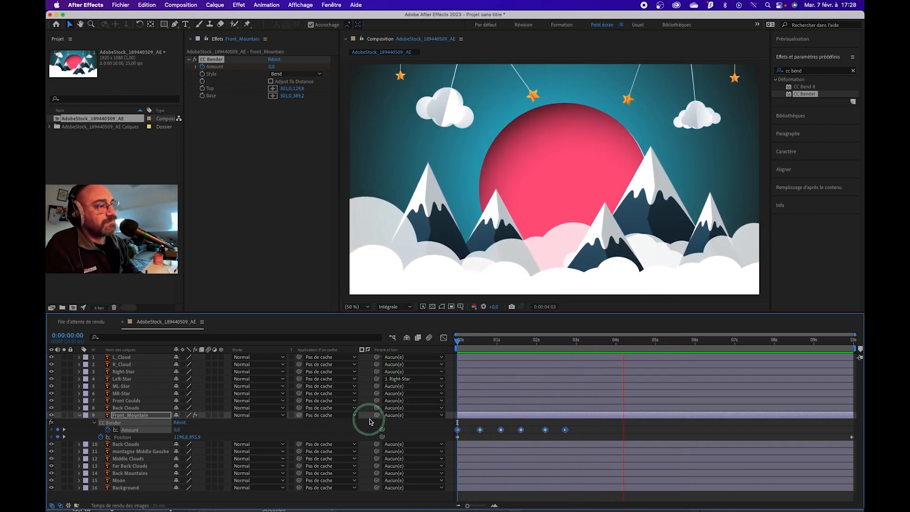
pyautogui.click(593, 432)
pyautogui.click(605, 432)
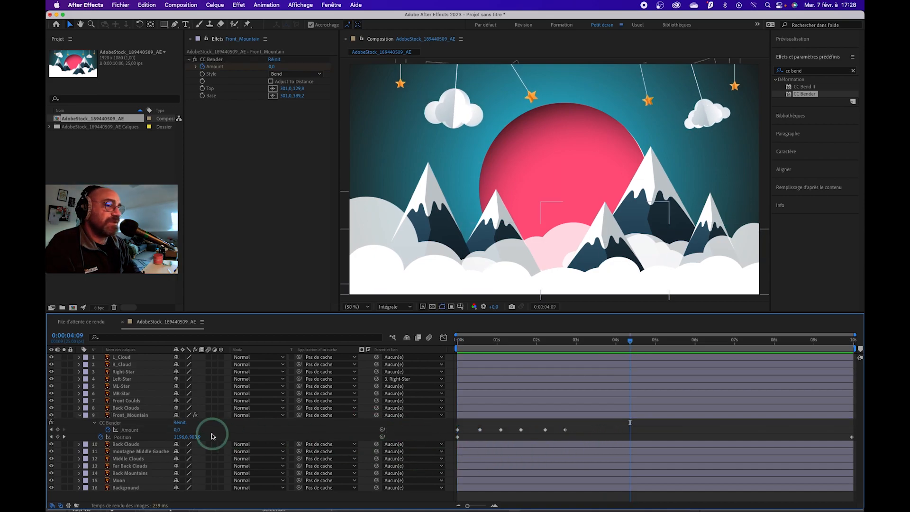
pyautogui.click(95, 425)
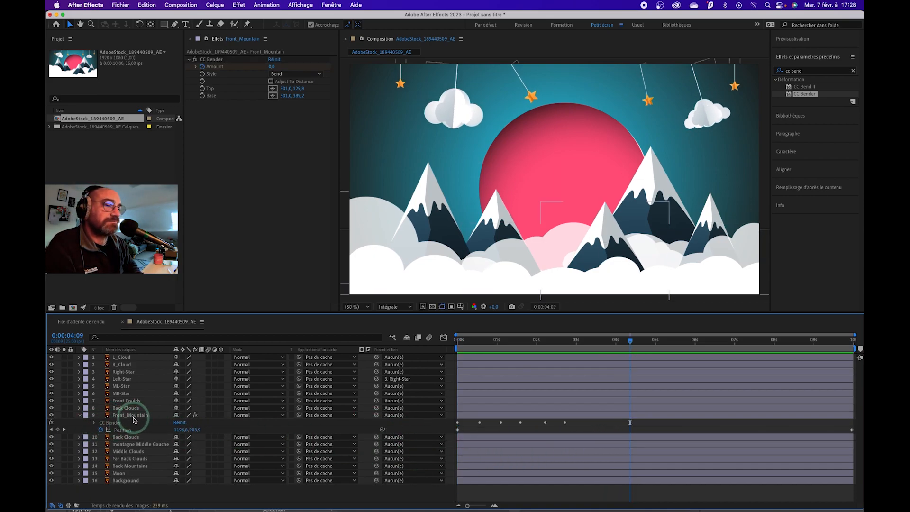
# - Collapse Front_Mountain's properties and return the playhead to 0:00:00:00
pyautogui.click(76, 419)
pyautogui.click(80, 416)
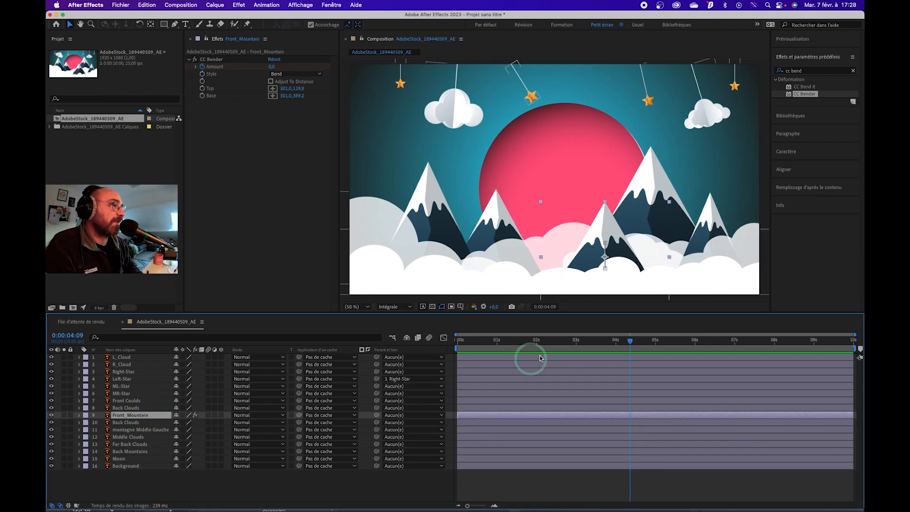
pyautogui.moveTo(532, 341); pyautogui.dragTo(444, 342)
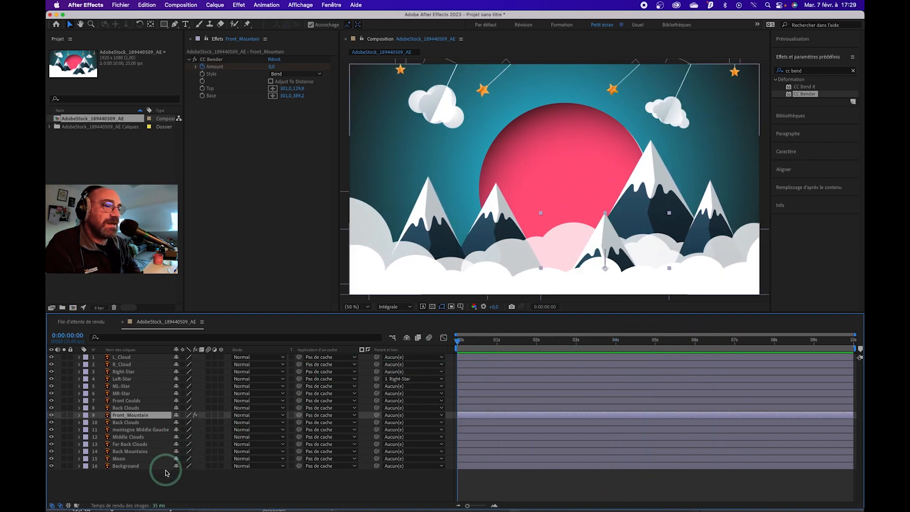
# - Solo the Moon layer, then find the Lueur diffuse effect with "lueur" and apply it to Moon
pyautogui.click(119, 458)
pyautogui.click(99, 469)
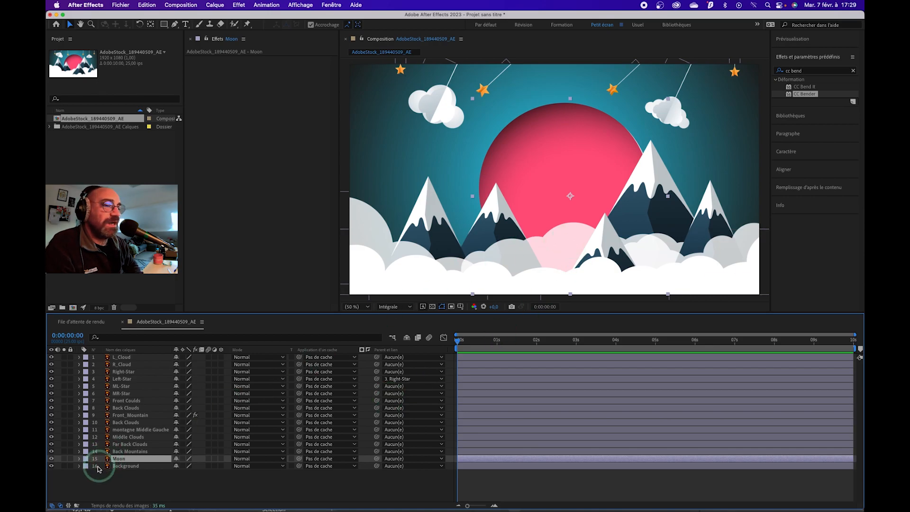
pyautogui.click(64, 459)
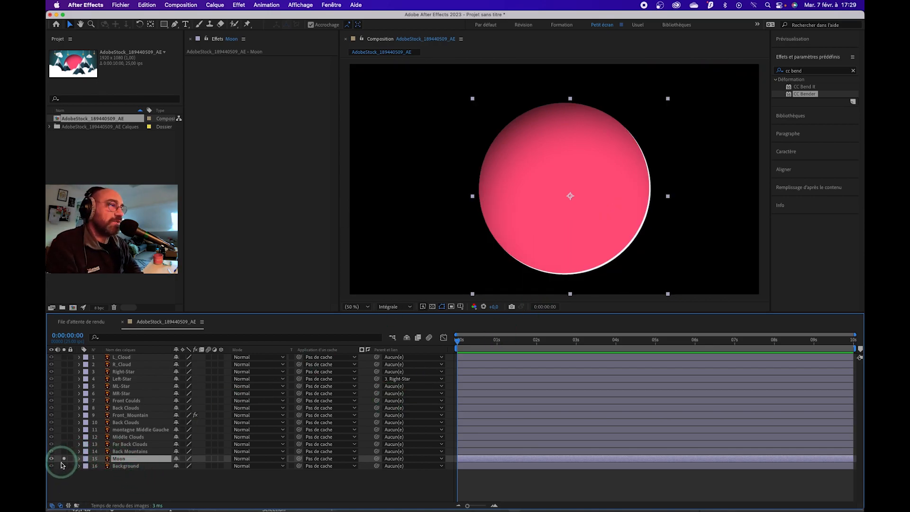
pyautogui.click(854, 72)
pyautogui.click(805, 71)
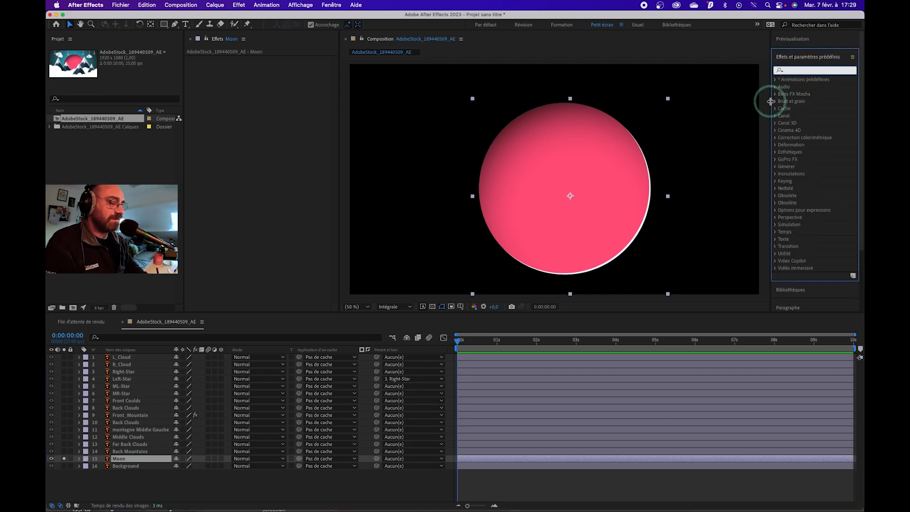
pyautogui.write('lueur')
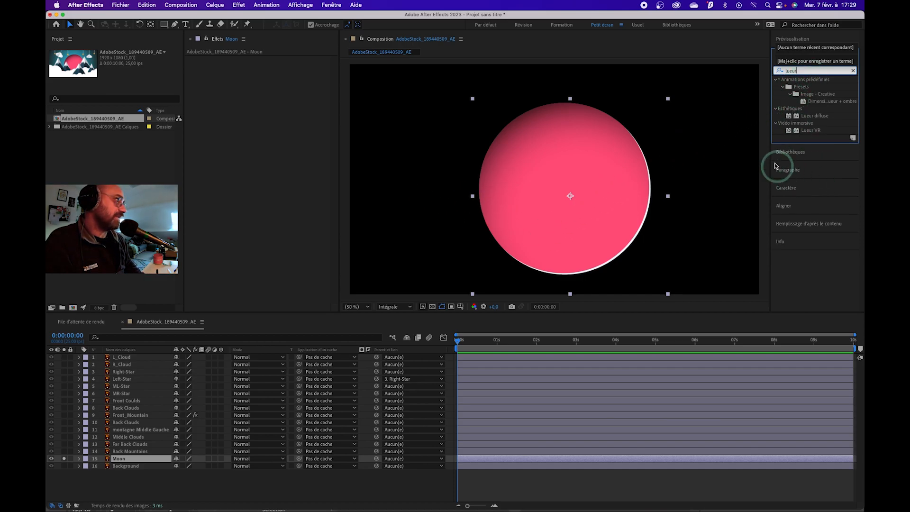
pyautogui.click(814, 116)
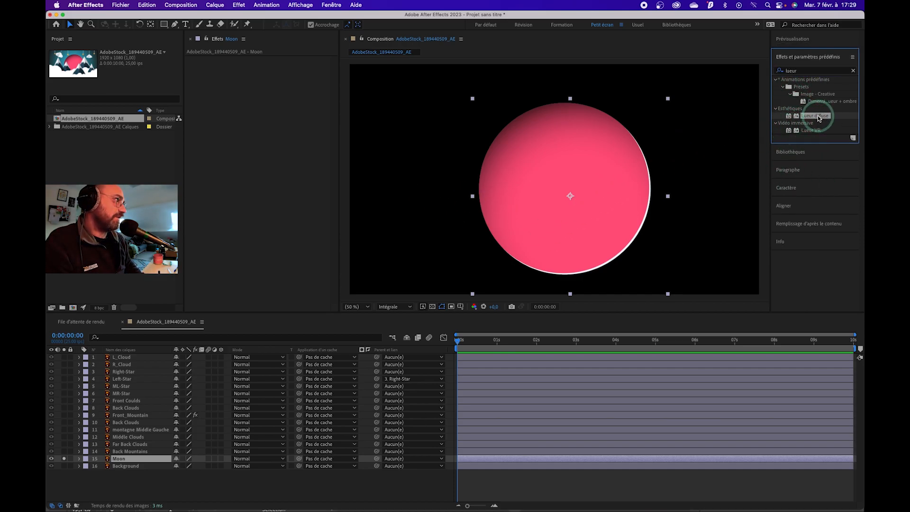
pyautogui.moveTo(790, 116); pyautogui.dragTo(659, 130)
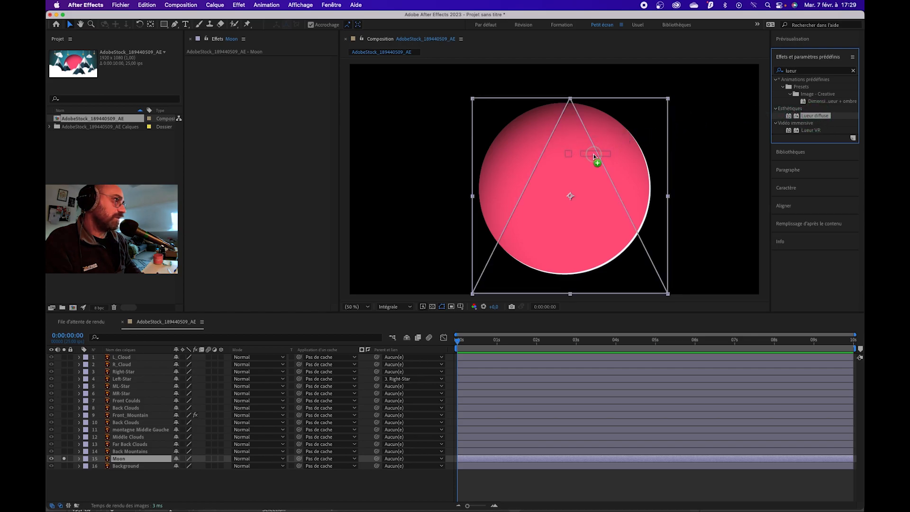
pyautogui.moveTo(595, 157); pyautogui.dragTo(508, 270)
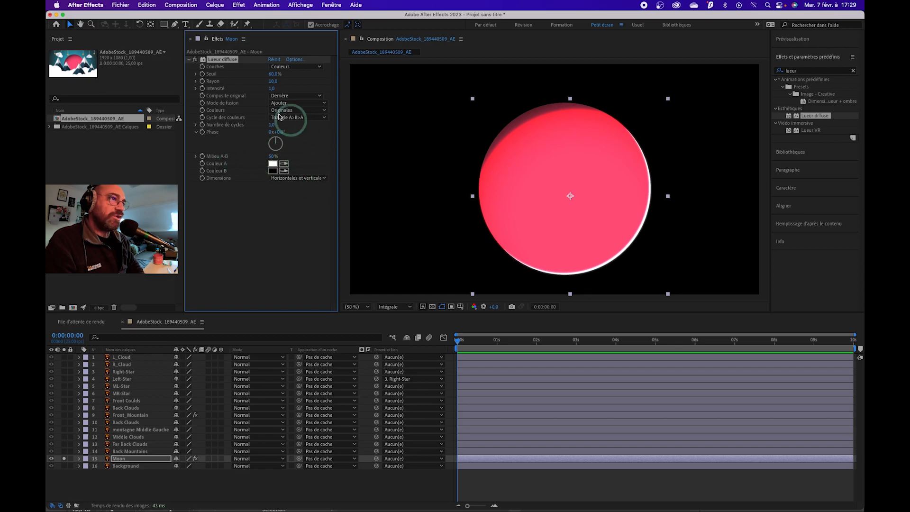
# - Try out the Lueur diffuse threshold and radius on Moon, reaching a Seuil of 69,4% and a Rayon of 39
pyautogui.moveTo(266, 75); pyautogui.dragTo(306, 81)
pyautogui.click(274, 81)
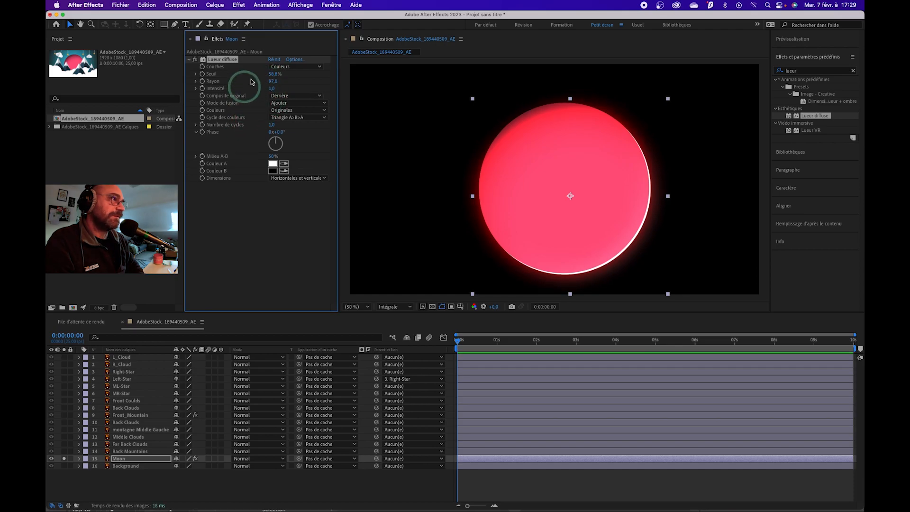
pyautogui.moveTo(270, 74); pyautogui.dragTo(252, 85)
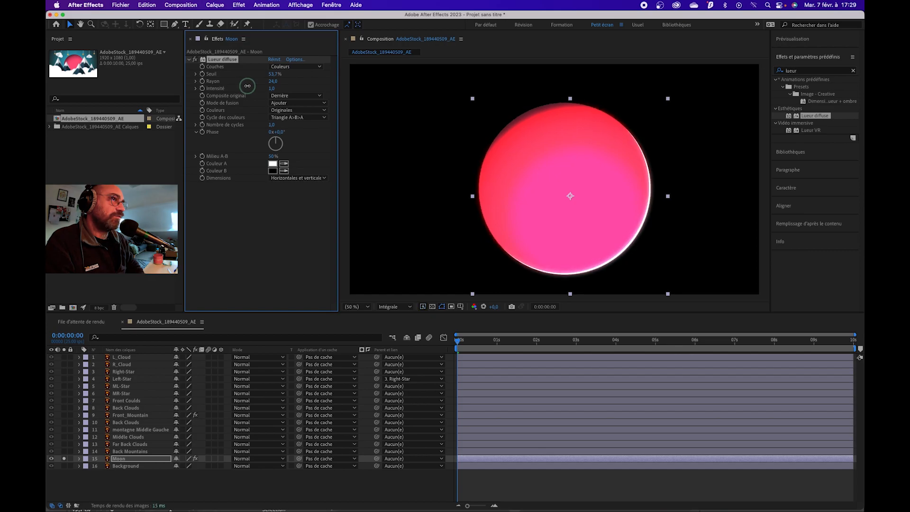
pyautogui.moveTo(273, 74); pyautogui.dragTo(244, 80)
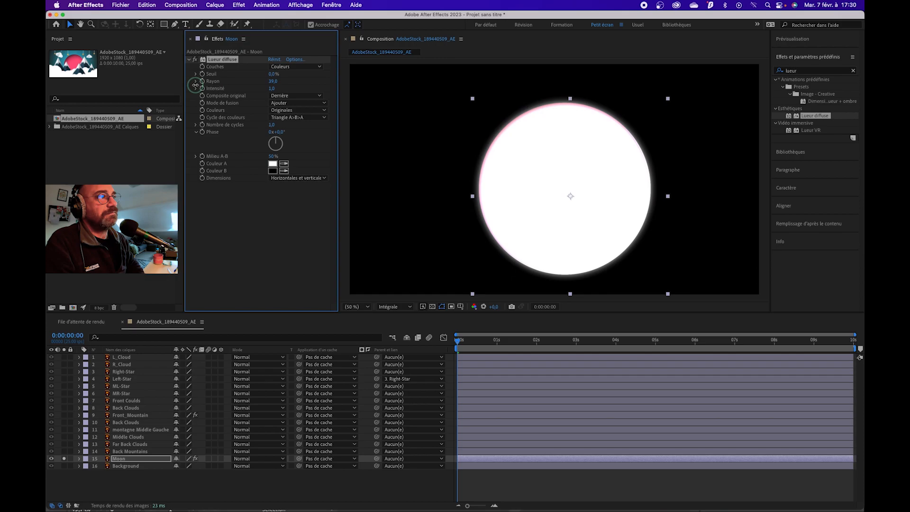
pyautogui.moveTo(195, 85); pyautogui.dragTo(323, 80)
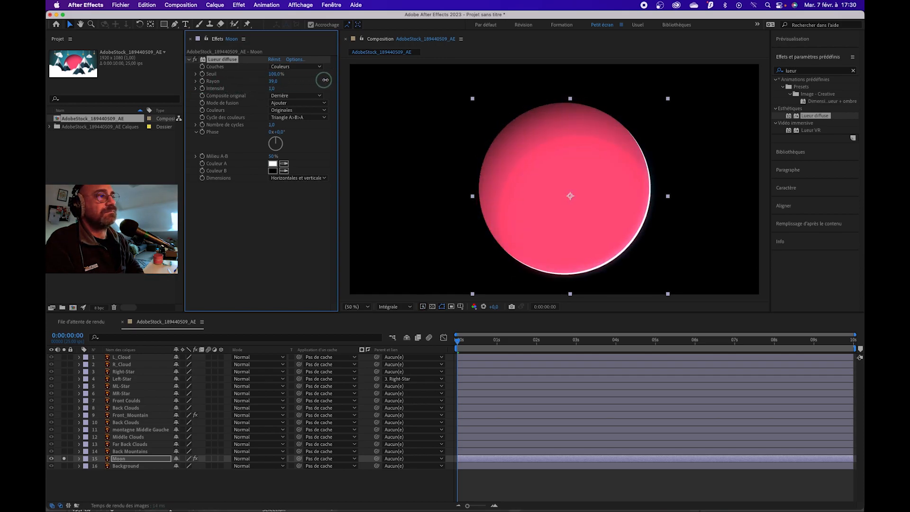
pyautogui.moveTo(356, 79); pyautogui.dragTo(357, 158)
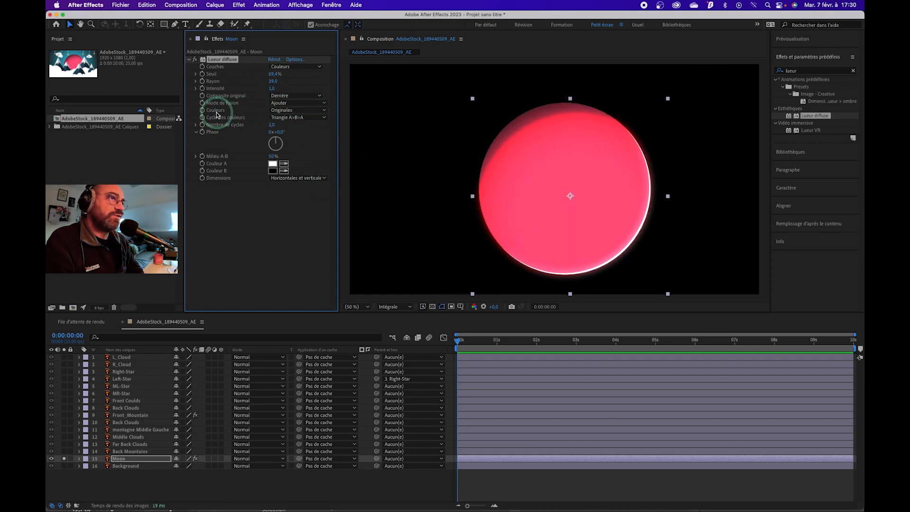
# - Set the glow's Couleurs to A et B, with Seuil at about 45,1% and Rayon at 79
pyautogui.click(285, 112)
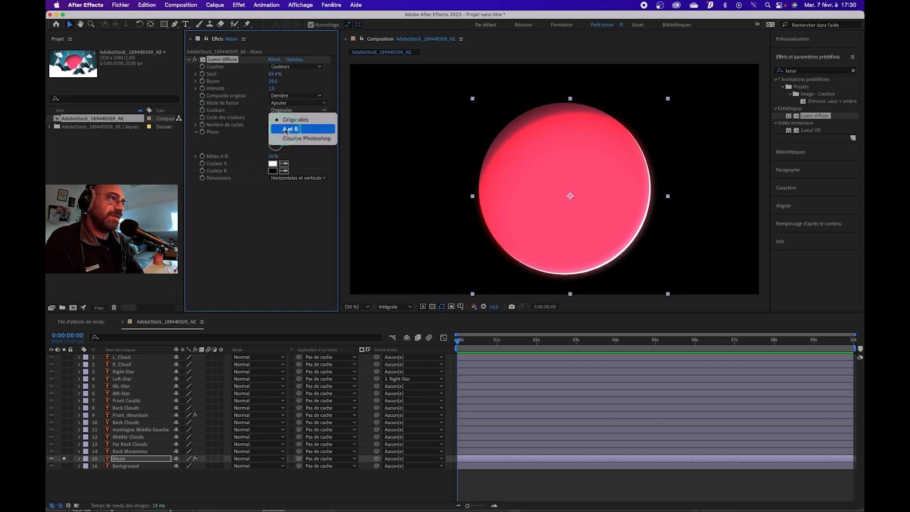
pyautogui.click(290, 129)
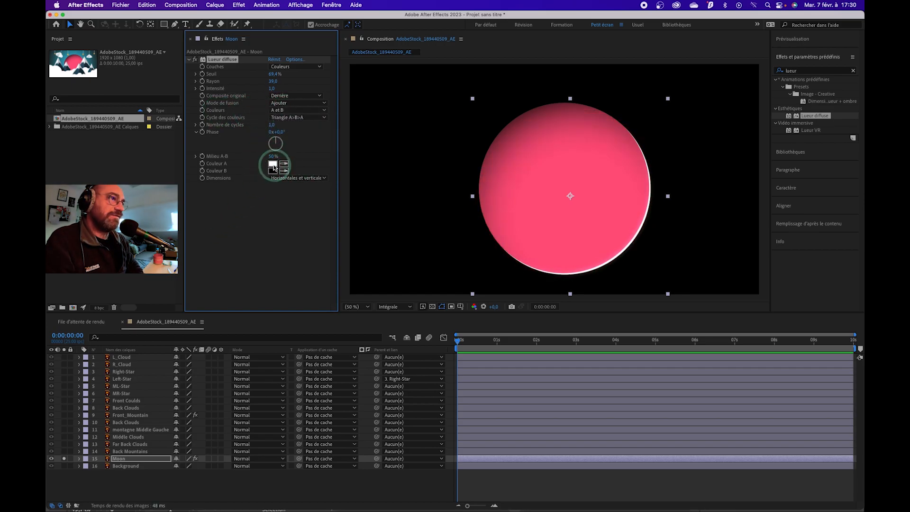
pyautogui.moveTo(267, 73); pyautogui.dragTo(247, 76)
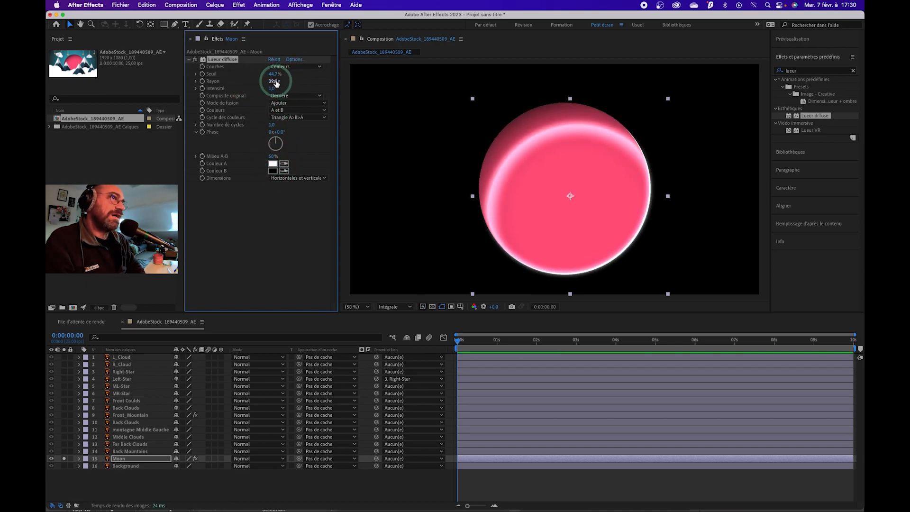
pyautogui.moveTo(273, 81); pyautogui.dragTo(556, 94)
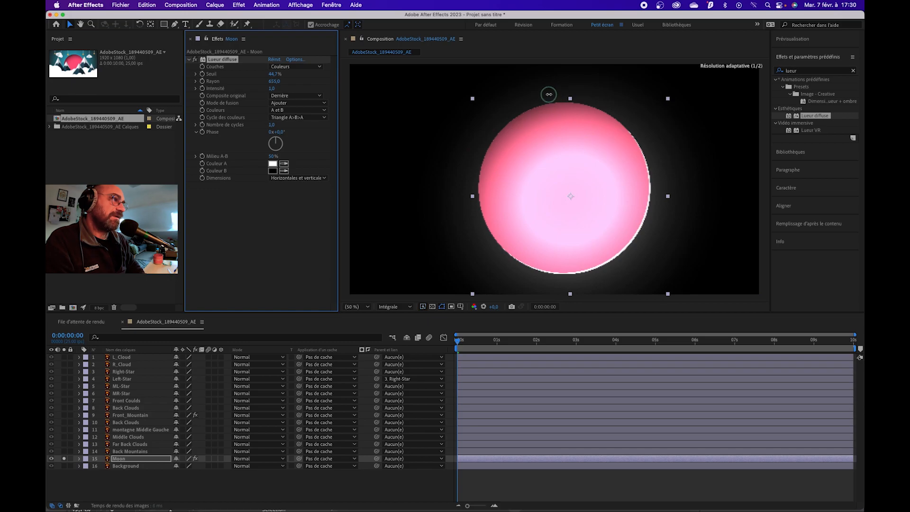
pyautogui.moveTo(273, 74); pyautogui.dragTo(126, 101)
pyautogui.moveTo(277, 83); pyautogui.dragTo(199, 92)
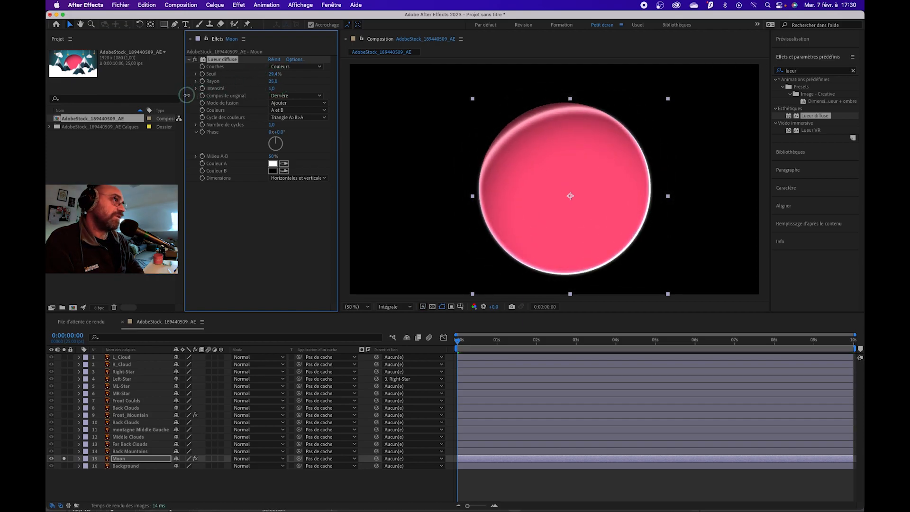
pyautogui.moveTo(274, 74)
pyautogui.mouseDown()
pyautogui.moveTo(329, 77)
pyautogui.moveTo(258, 80)
pyautogui.moveTo(260, 101)
pyautogui.moveTo(297, 81)
pyautogui.moveTo(273, 79)
pyautogui.moveTo(282, 75)
pyautogui.moveTo(349, 71)
pyautogui.moveTo(307, 75)
pyautogui.mouseUp()
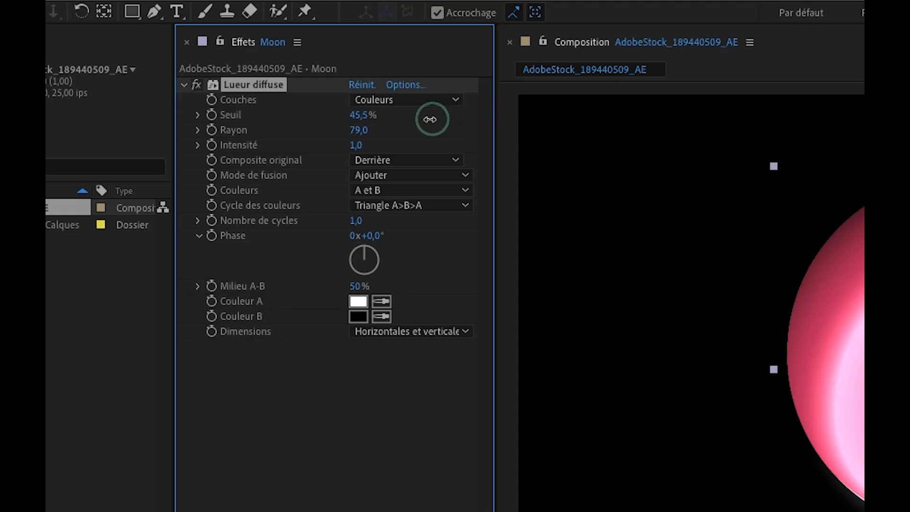
pyautogui.moveTo(429, 119); pyautogui.dragTo(361, 152)
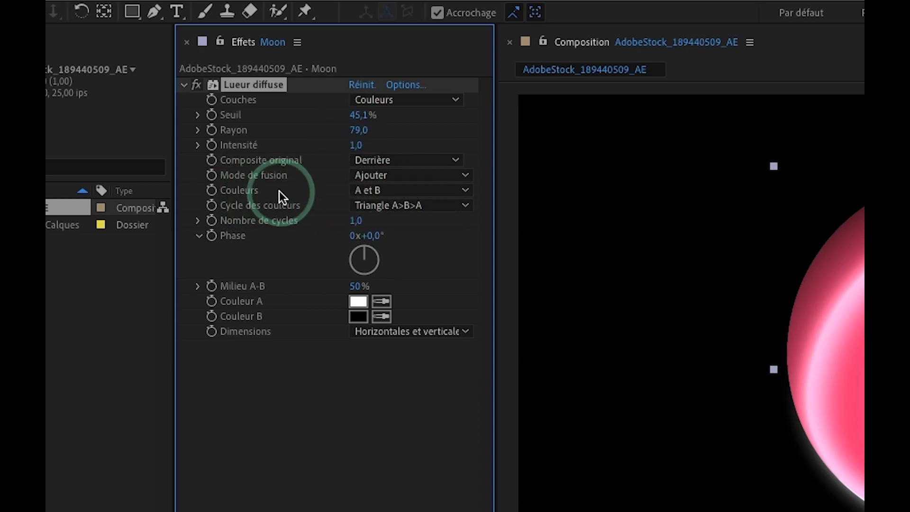
# - Set the glow's Couleur B to red with hue 356°, saturation 100% and lightness 85%
pyautogui.click(358, 317)
pyautogui.moveTo(95, 433); pyautogui.dragTo(52, 391)
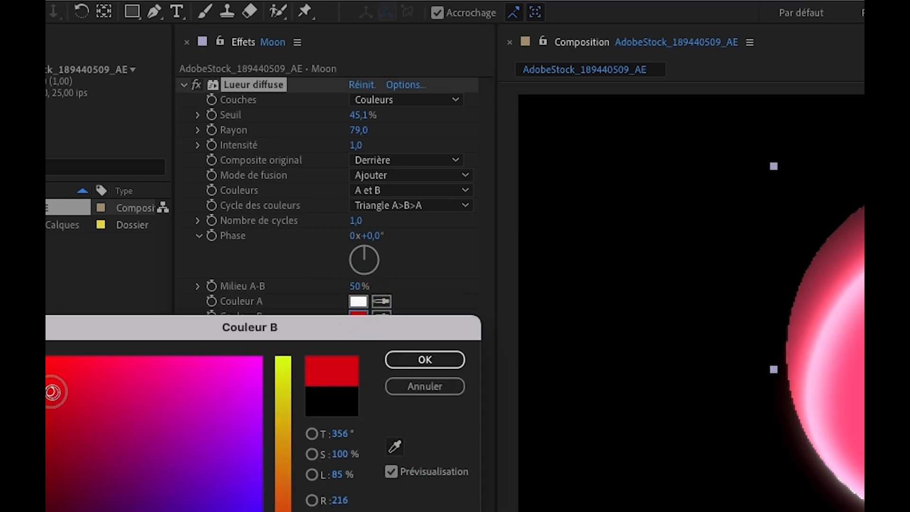
pyautogui.click(441, 359)
# - Set the glow's Couleur A to orange
pyautogui.click(358, 301)
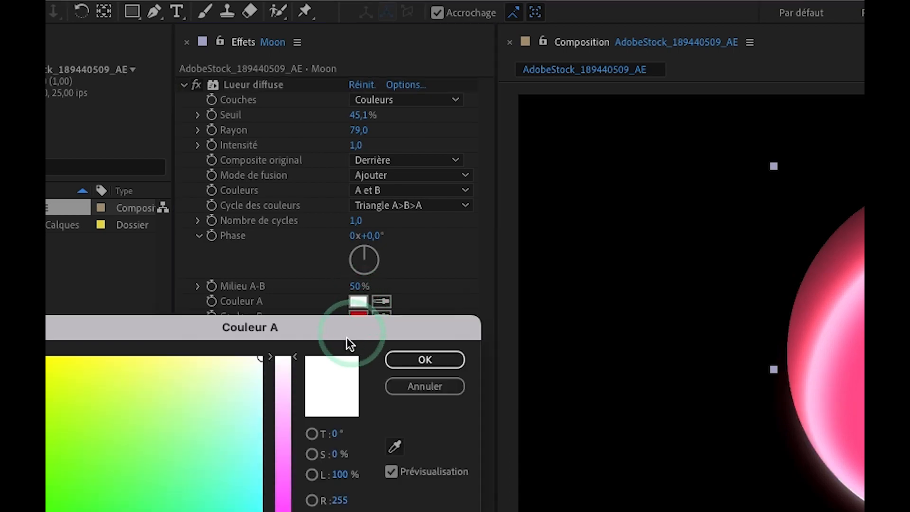
pyautogui.click(188, 377)
pyautogui.moveTo(287, 418)
pyautogui.mouseDown()
pyautogui.moveTo(280, 425)
pyautogui.moveTo(280, 404)
pyautogui.mouseUp()
pyautogui.moveTo(186, 376); pyautogui.dragTo(36, 367)
pyautogui.moveTo(272, 411); pyautogui.dragTo(284, 456)
pyautogui.click(448, 361)
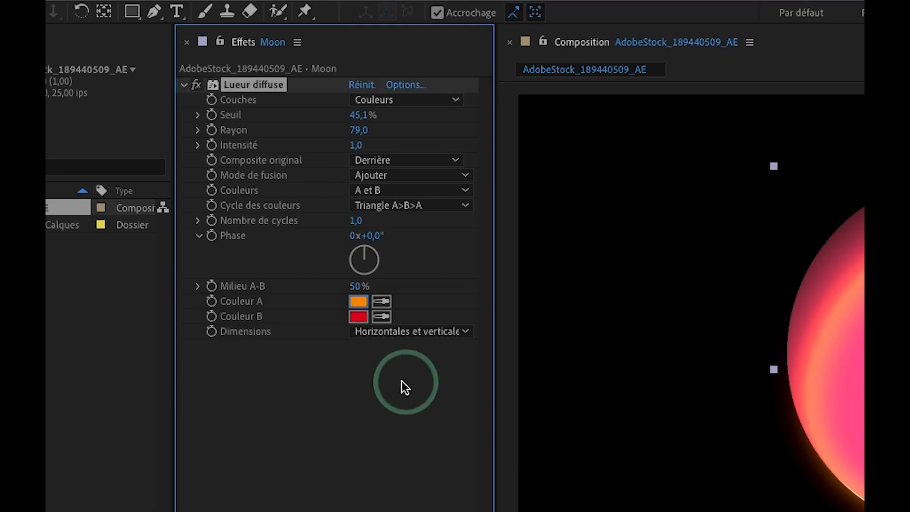
# - Raise the glow's Seuil to 89,4% and start keyframing it at 0:00:00:00
pyautogui.moveTo(362, 115)
pyautogui.mouseDown()
pyautogui.moveTo(335, 118)
pyautogui.moveTo(450, 115)
pyautogui.moveTo(374, 126)
pyautogui.mouseUp()
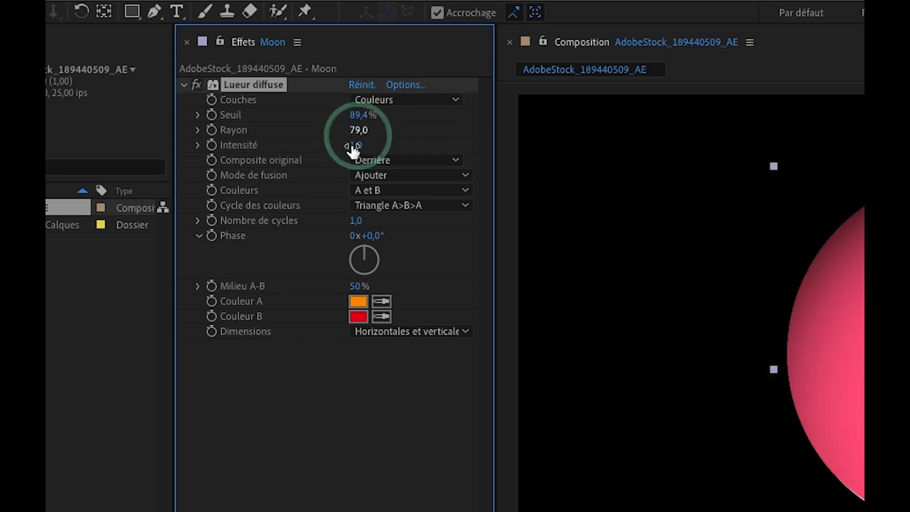
pyautogui.click(212, 100)
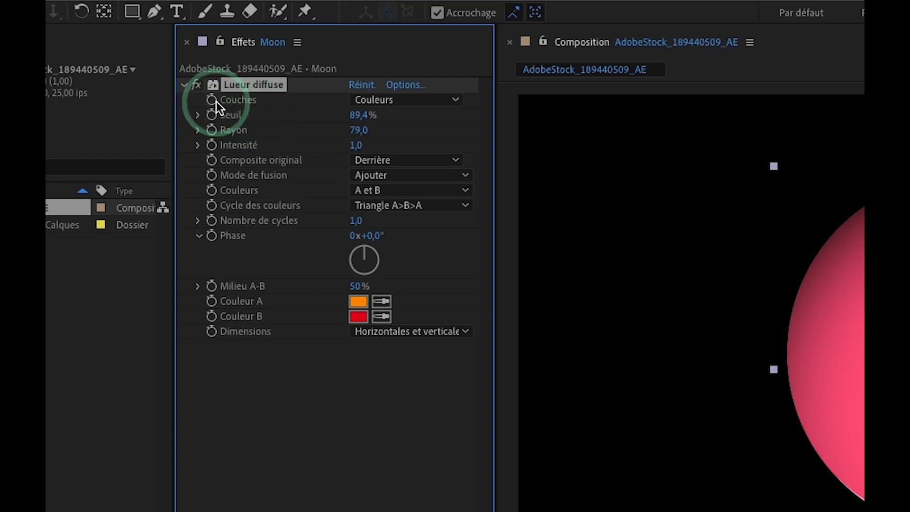
pyautogui.click(211, 100)
pyautogui.click(211, 115)
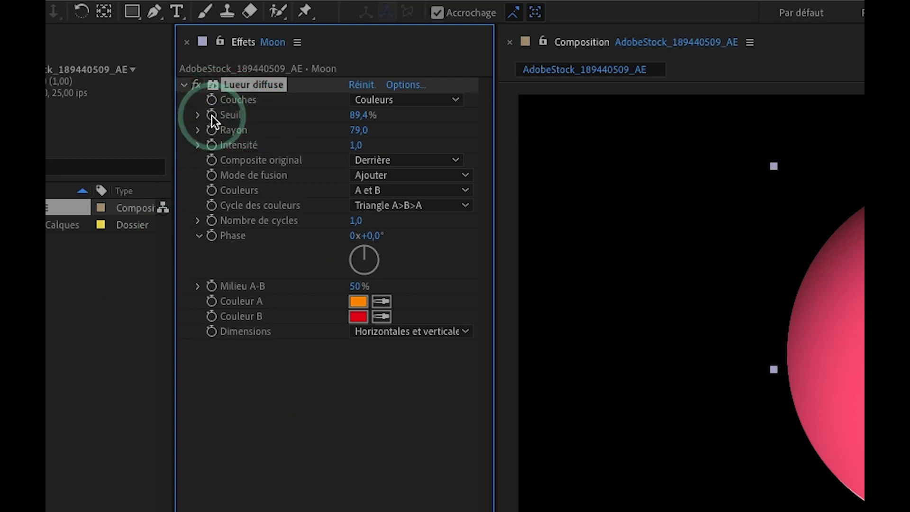
# - Add a Seuil keyframe of 0% at 0:00:06:01 so Moon's glow builds up
pyautogui.click(516, 487)
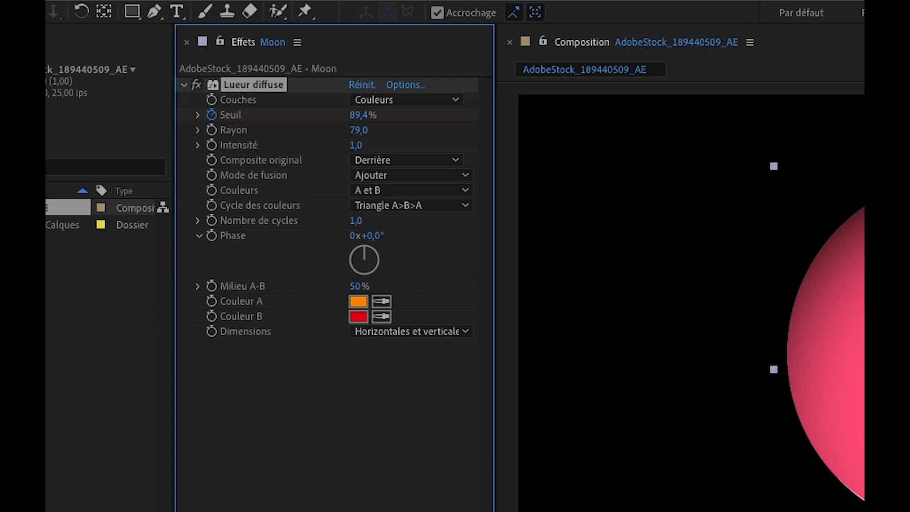
pyautogui.click(840, 353)
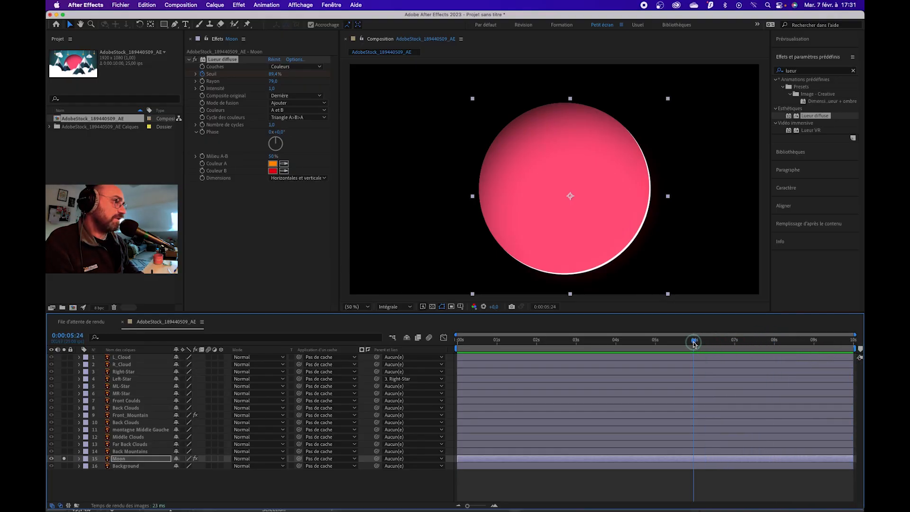
pyautogui.moveTo(695, 343); pyautogui.dragTo(696, 342)
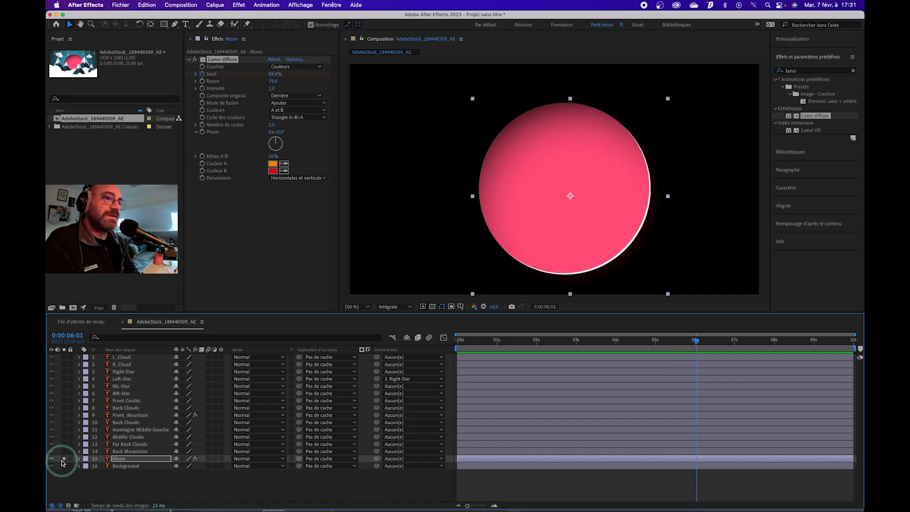
pyautogui.moveTo(275, 76); pyautogui.dragTo(187, 82)
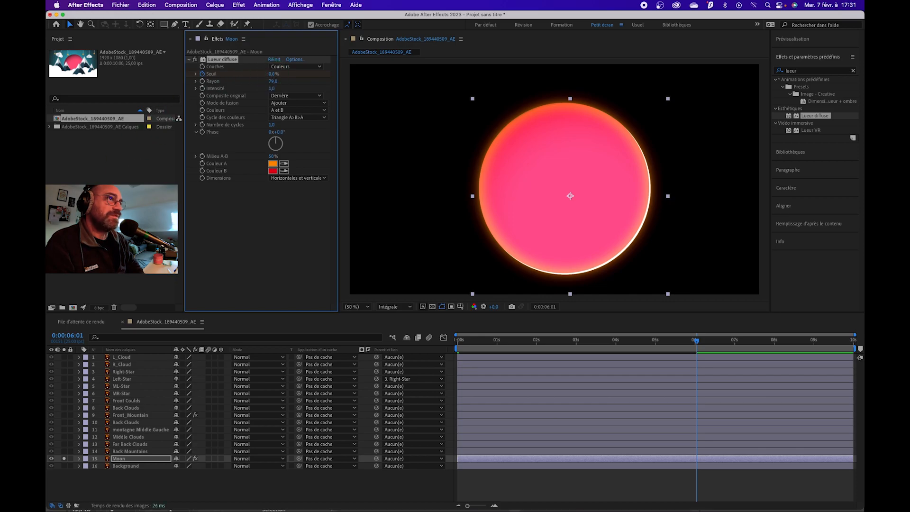
# - Scrub back through the glow to 0:00:00:00 and turn off the Moon layer's solo
pyautogui.moveTo(697, 346); pyautogui.dragTo(457, 346)
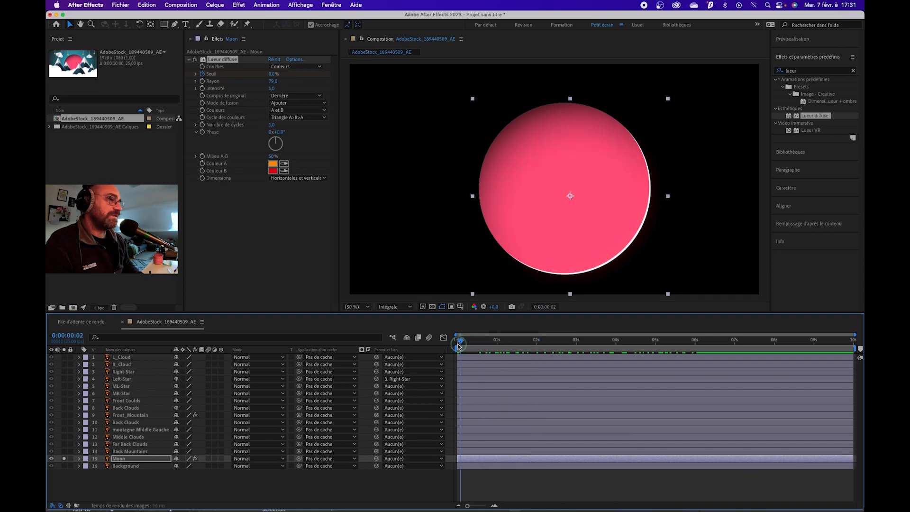
pyautogui.click(64, 459)
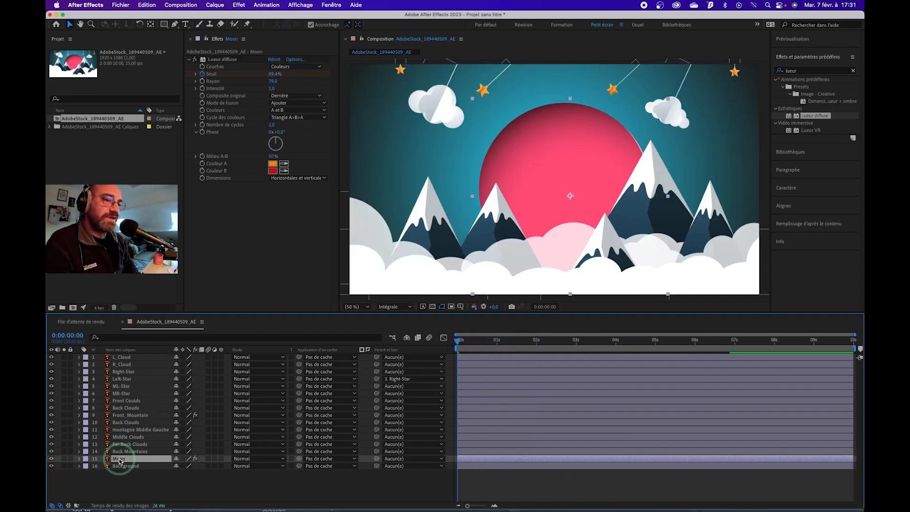
# - Start keyframing the Moon layer's Position at 0:00:00:00 and lower the moon to a Y value of 910,3
pyautogui.press('p')
pyautogui.click(100, 467)
pyautogui.moveTo(197, 469); pyautogui.dragTo(333, 456)
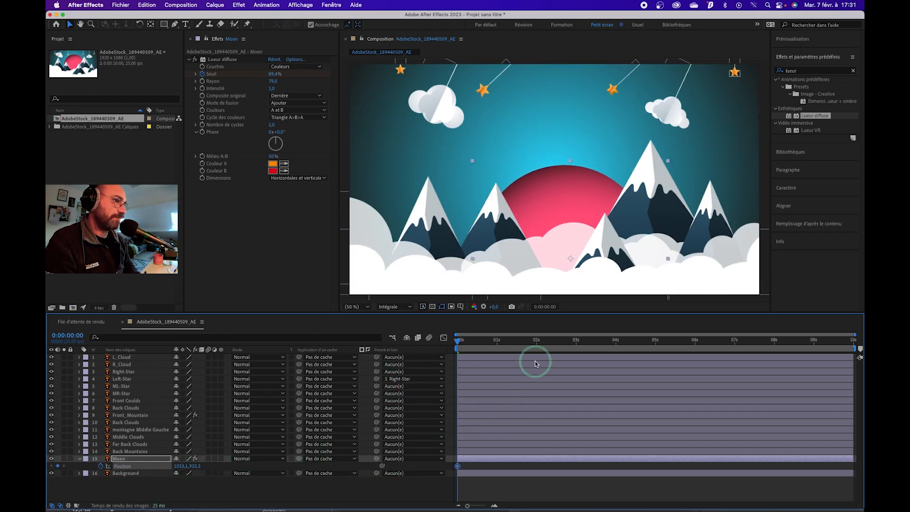
# - Raise the Moon layer to a Y position of 590,3 at 0:00:09:24 and play the animation
pyautogui.press('space')
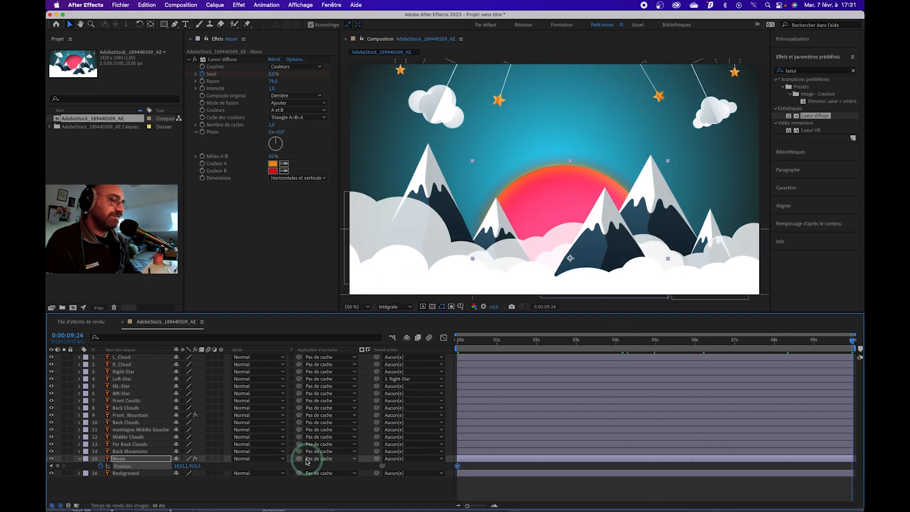
pyautogui.moveTo(203, 472); pyautogui.dragTo(65, 465)
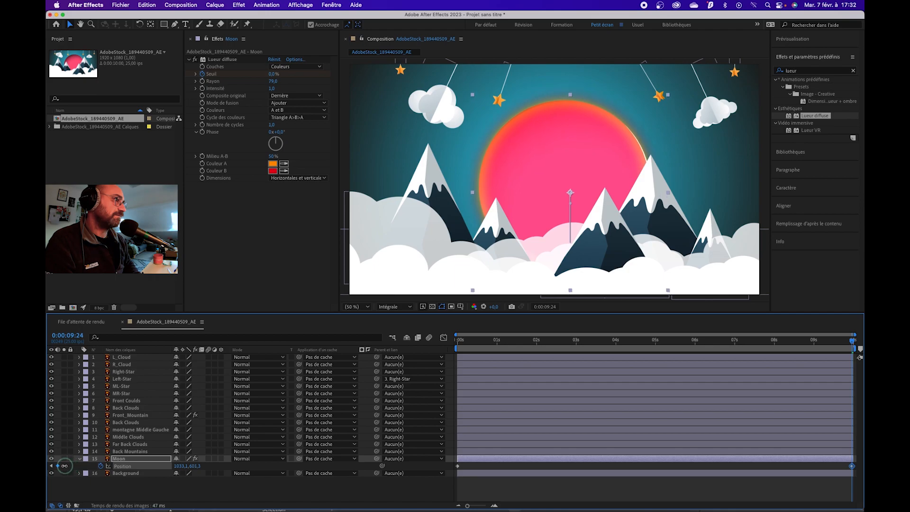
pyautogui.press('space')
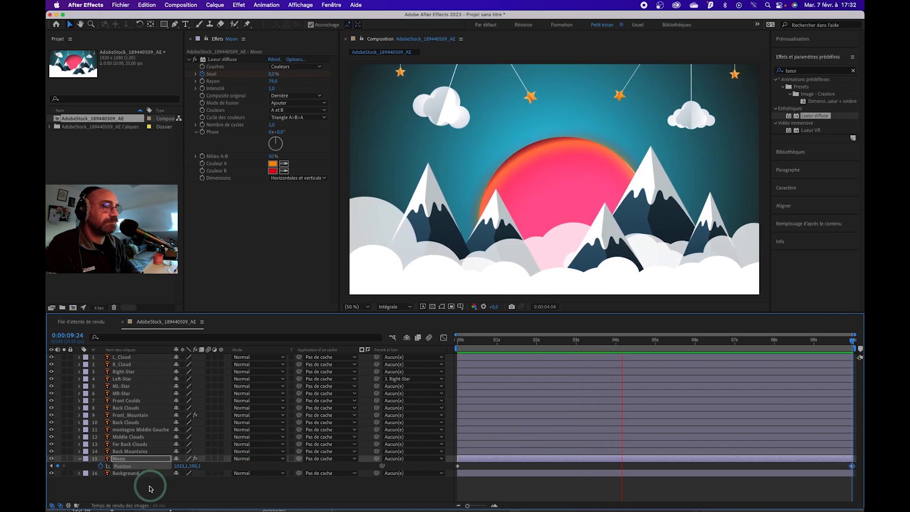
# - Scrub through the opening second of the composition to check how the scene moves
pyautogui.click(284, 318)
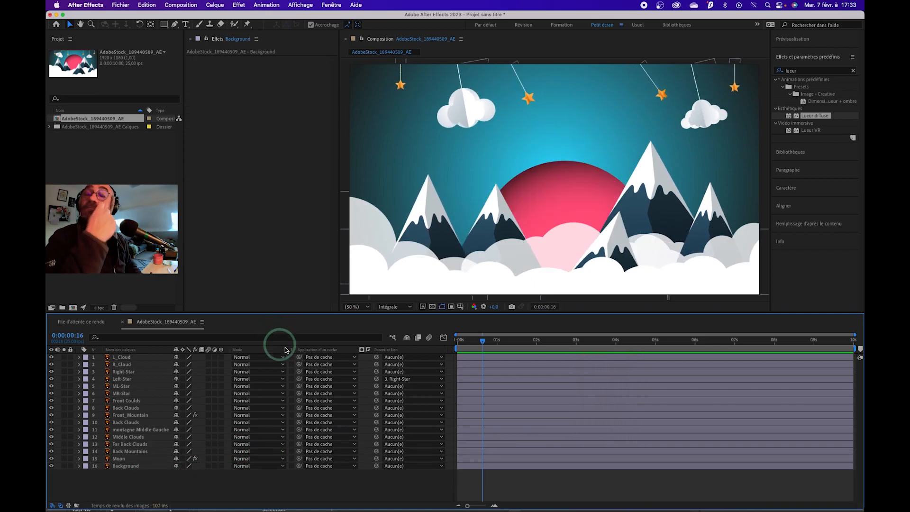
pyautogui.moveTo(482, 341); pyautogui.dragTo(460, 341)
pyautogui.moveTo(570, 345); pyautogui.dragTo(458, 341)
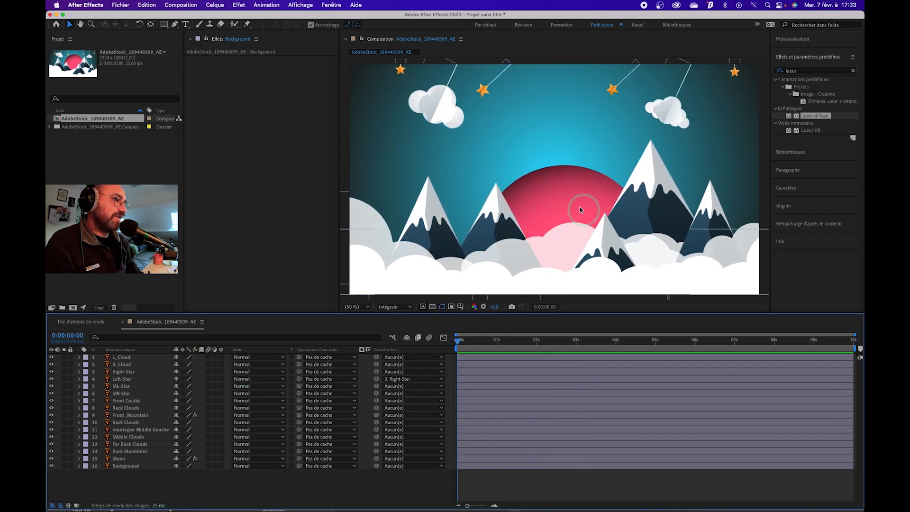
pyautogui.moveTo(458, 345); pyautogui.dragTo(503, 340)
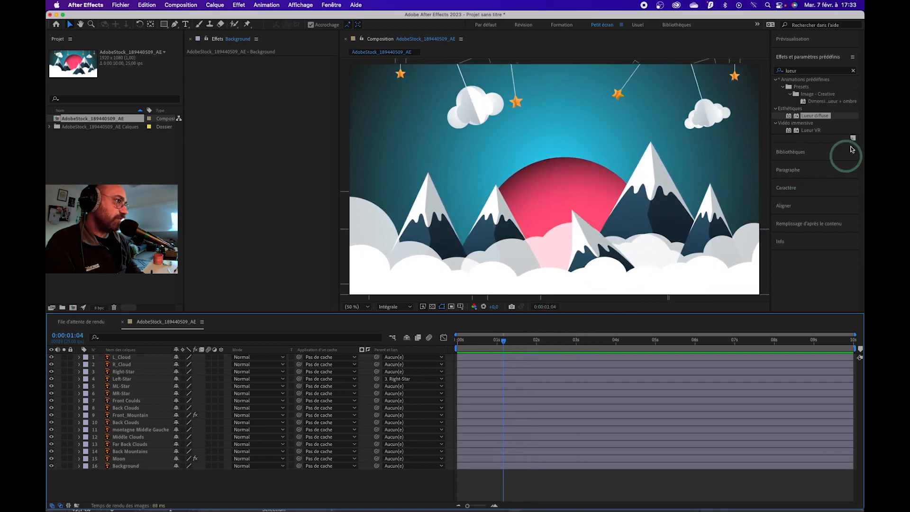
# - Clear the effects search and look through the Déformation effects
pyautogui.click(852, 72)
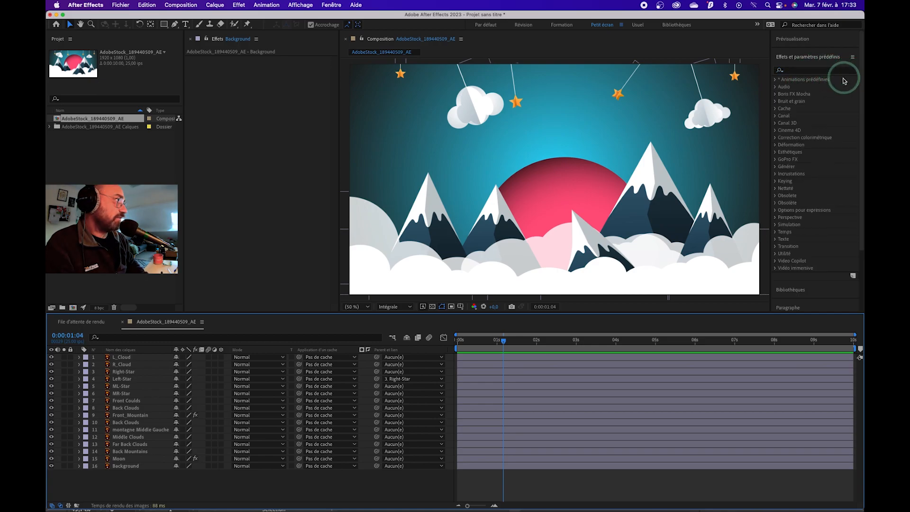
pyautogui.scroll(-1, 805, 165)
pyautogui.click(775, 137)
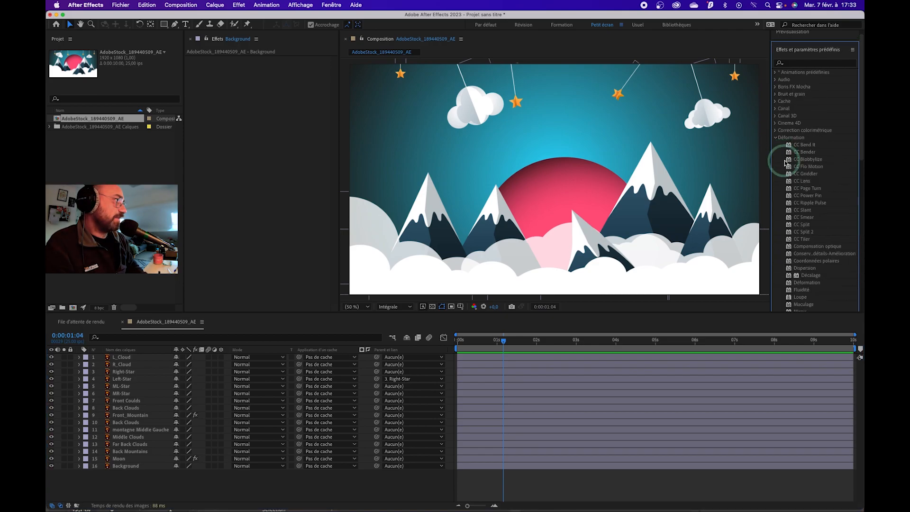
pyautogui.moveTo(862, 150); pyautogui.dragTo(815, 129)
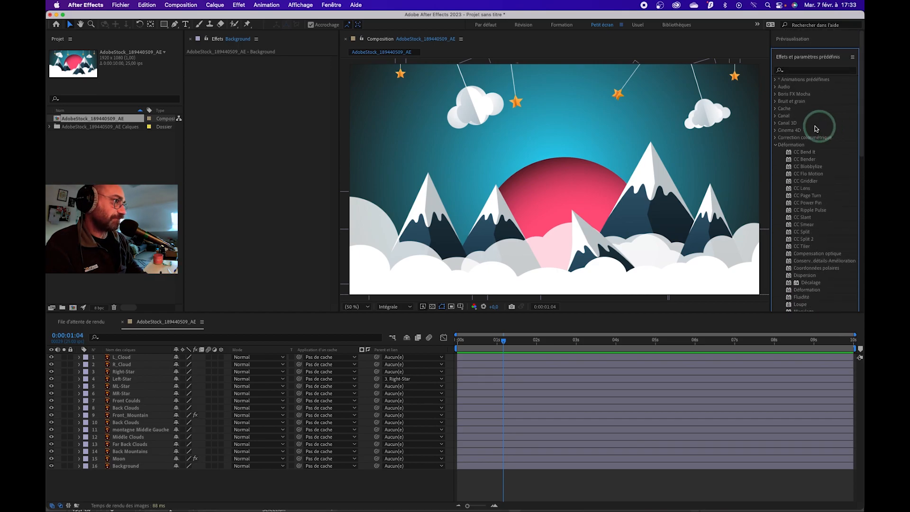
pyautogui.click(775, 145)
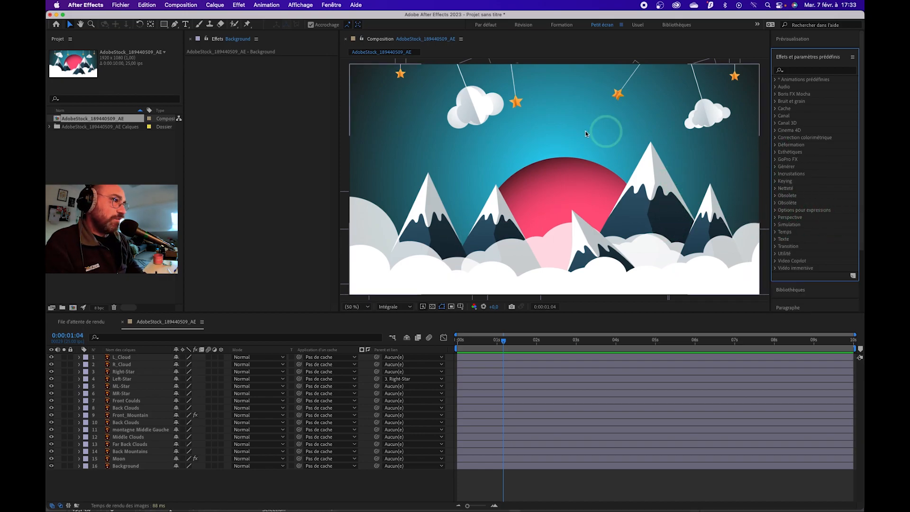
# - Import Balloon.ai from the Bureau folder as Métrage with merged layers (Calques fusionnés)
pyautogui.click(114, 161)
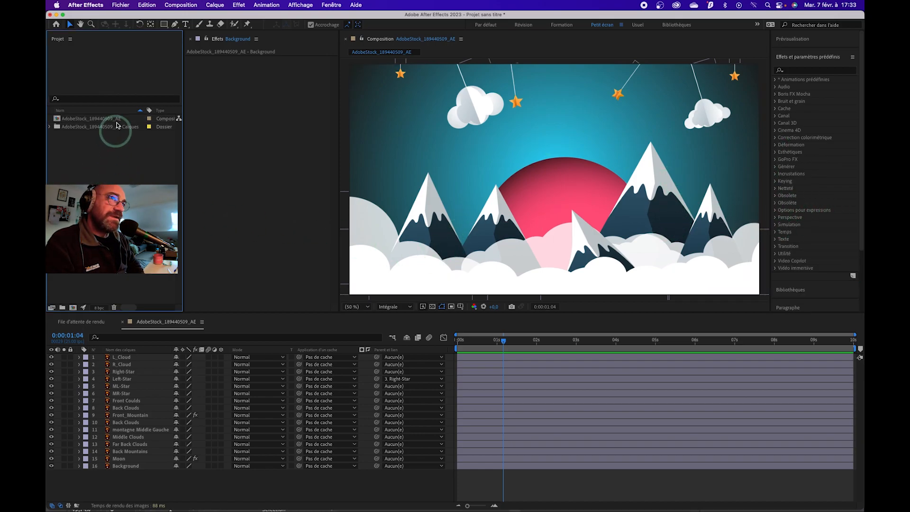
pyautogui.click(121, 6)
pyautogui.moveTo(180, 131)
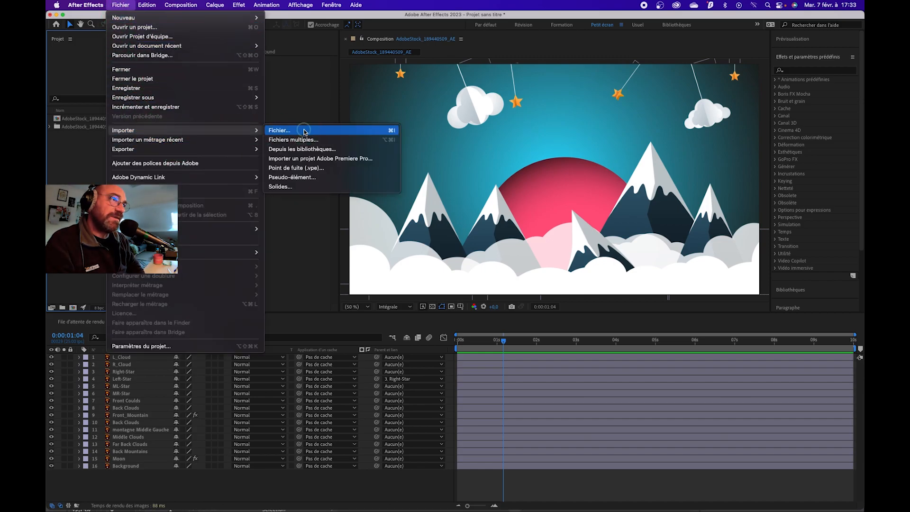
pyautogui.moveTo(303, 131); pyautogui.dragTo(364, 290)
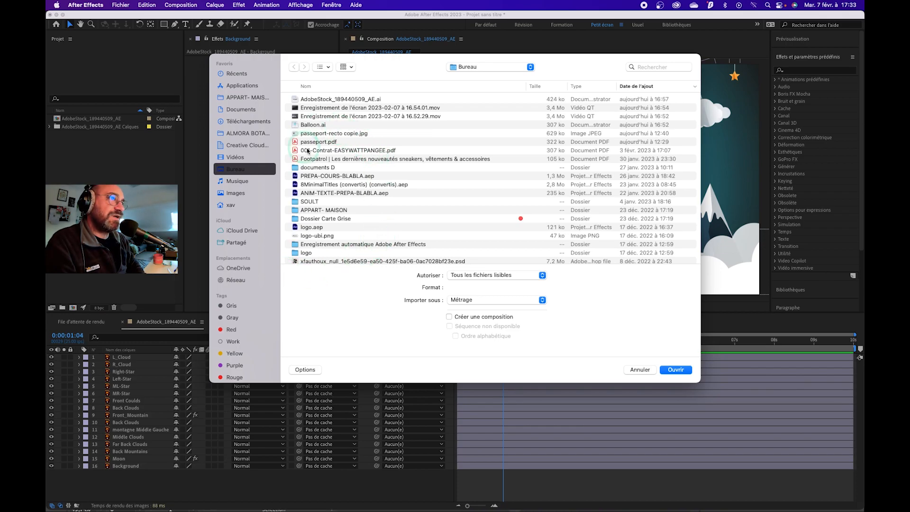
pyautogui.click(315, 125)
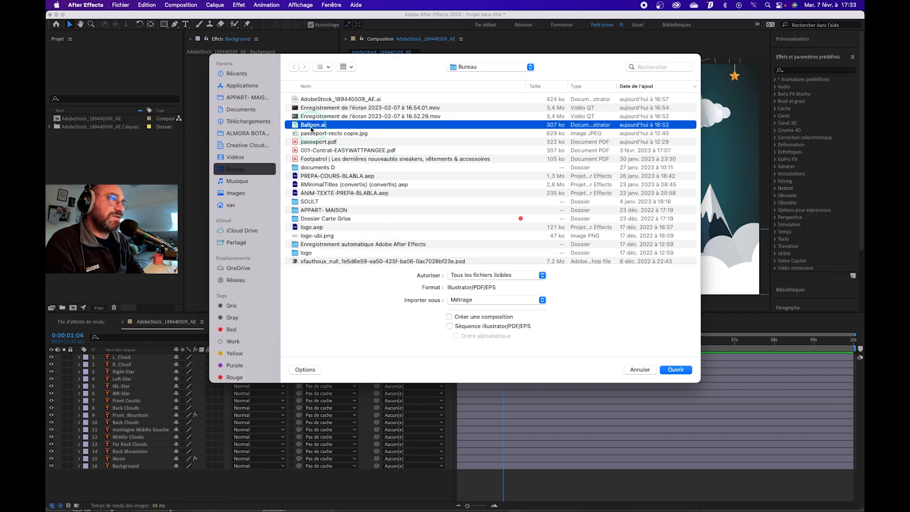
pyautogui.click(676, 367)
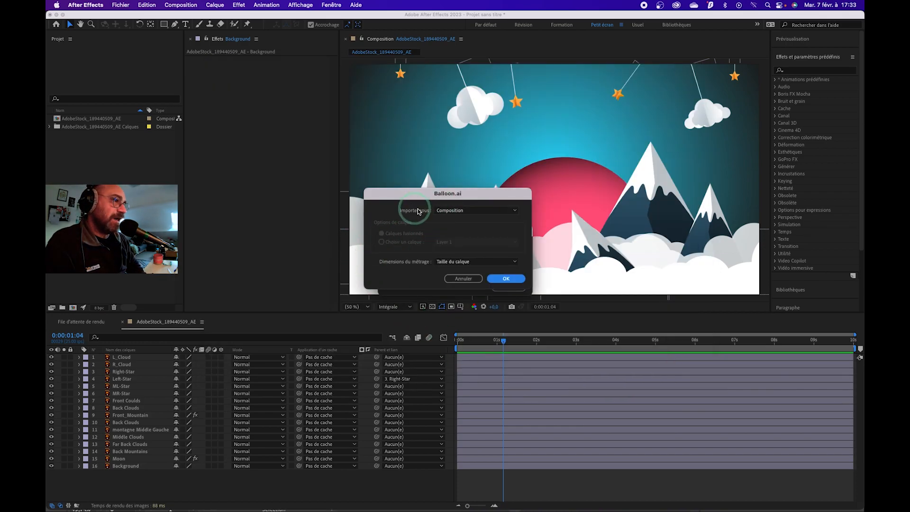
pyautogui.click(459, 211)
pyautogui.click(458, 223)
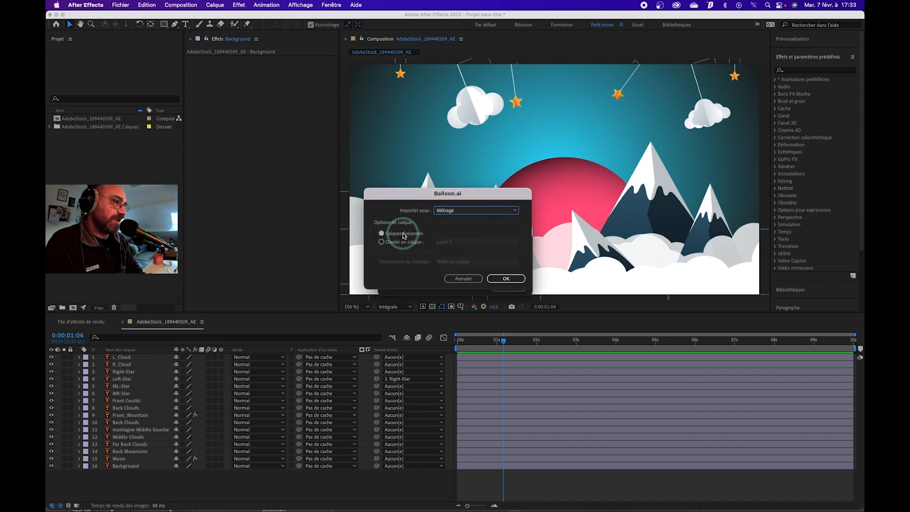
pyautogui.click(505, 279)
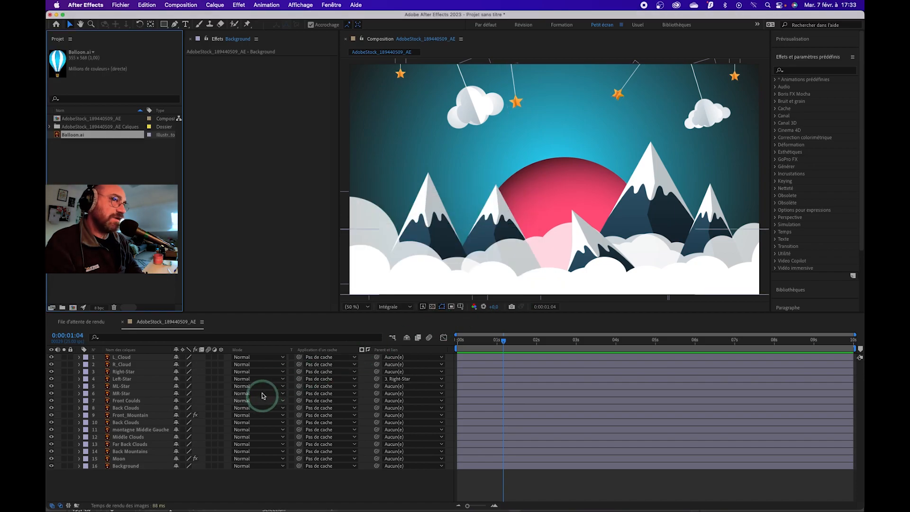
# - Place Balloon.ai over the left mountain as the top layer of the composition and return to 0:00:00:00
pyautogui.moveTo(72, 137); pyautogui.dragTo(406, 157)
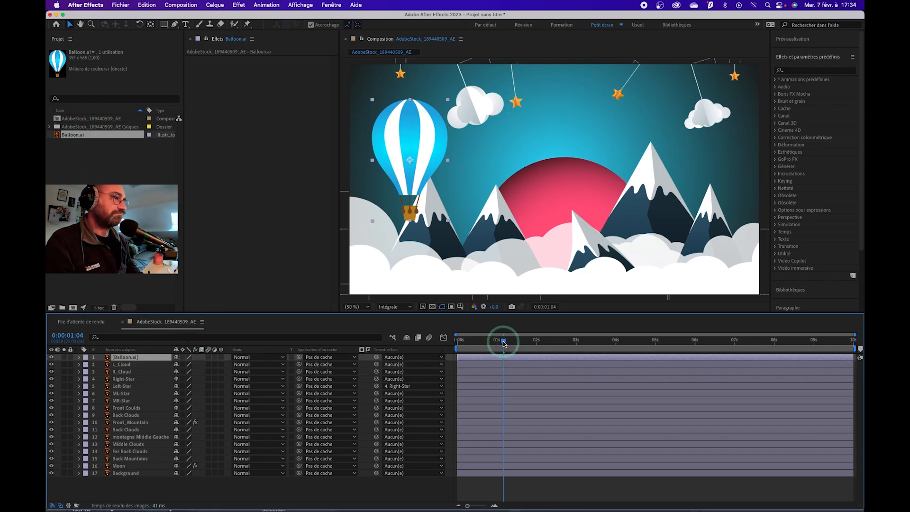
pyautogui.press('space')
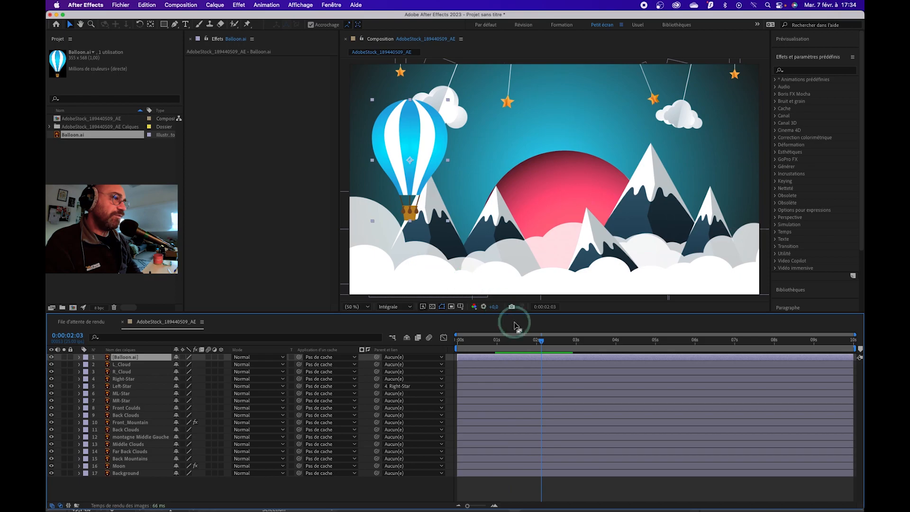
pyautogui.moveTo(497, 340); pyautogui.dragTo(457, 340)
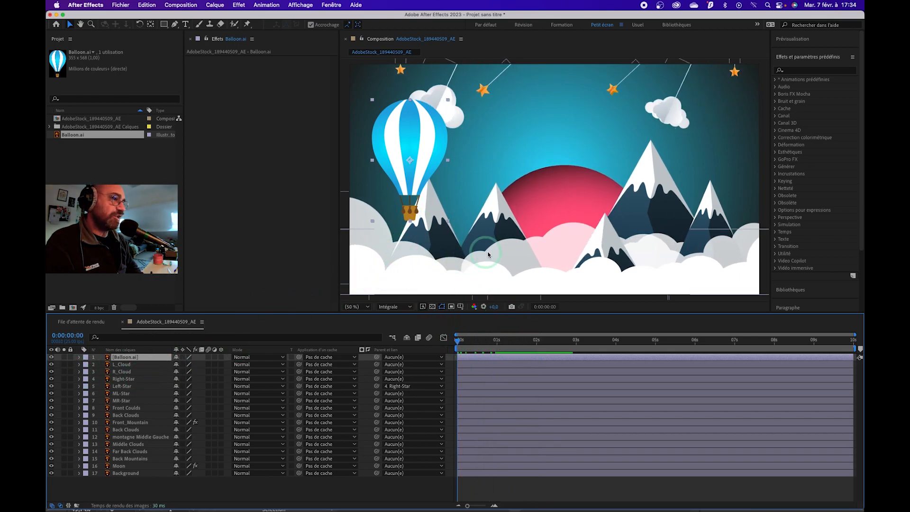
# - Move the balloon outside the frame's lower-left corner and turn off snapping (Accrochage)
pyautogui.click(356, 306)
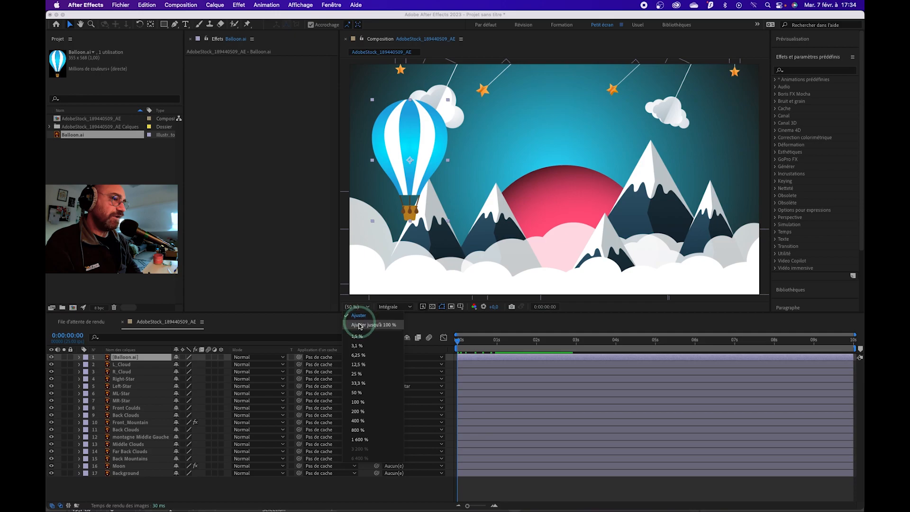
pyautogui.click(369, 381)
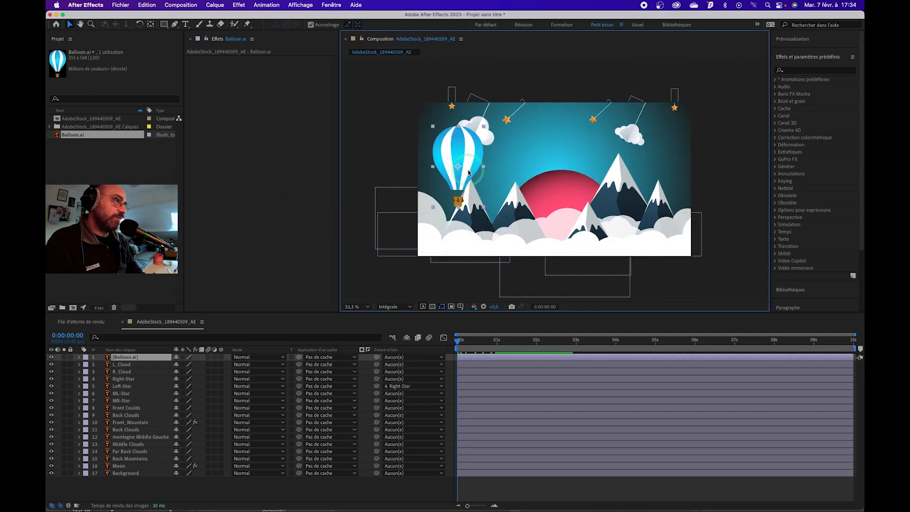
pyautogui.moveTo(472, 166); pyautogui.dragTo(400, 257)
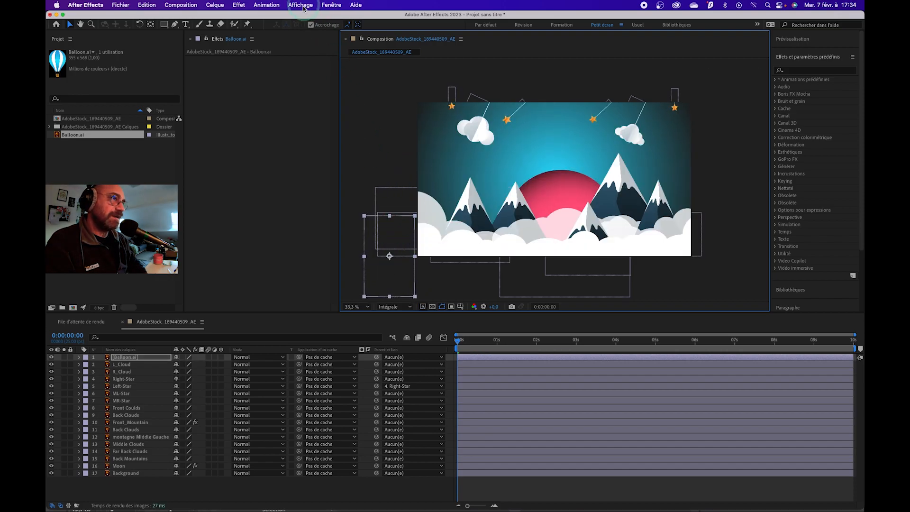
pyautogui.click(311, 25)
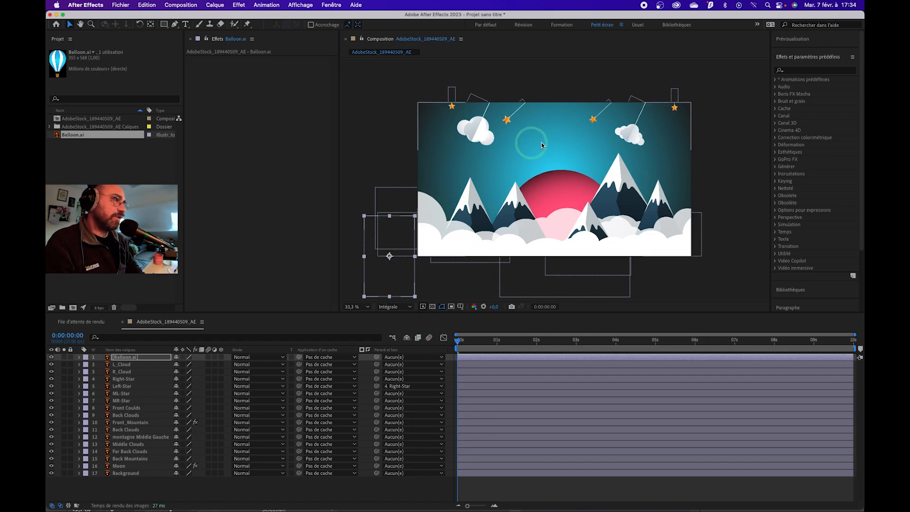
# - Start keyframing the Balloon.ai layer's Position at 0:00:00:00
pyautogui.click(78, 358)
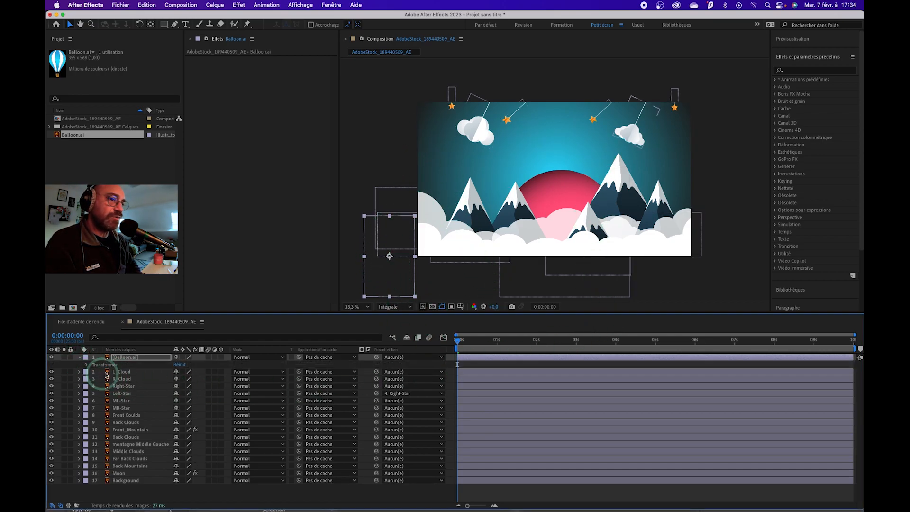
pyautogui.press('p')
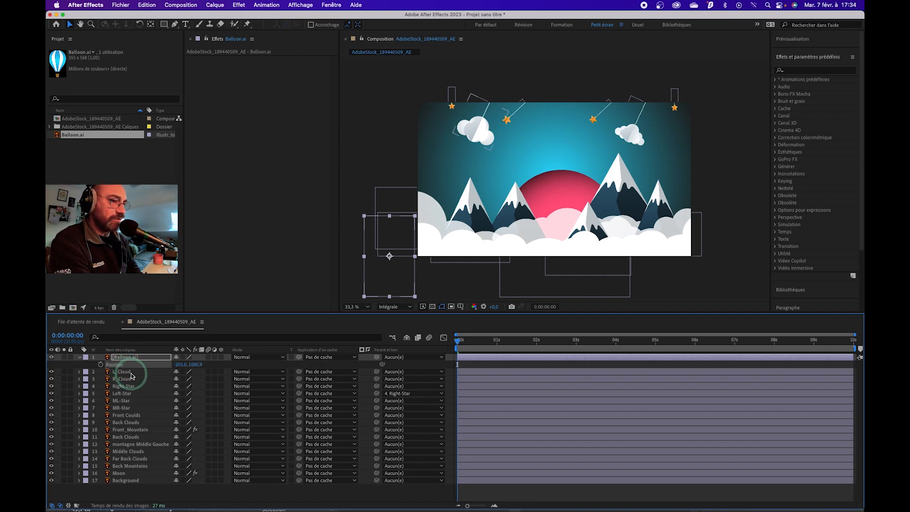
pyautogui.click(100, 368)
pyautogui.click(101, 364)
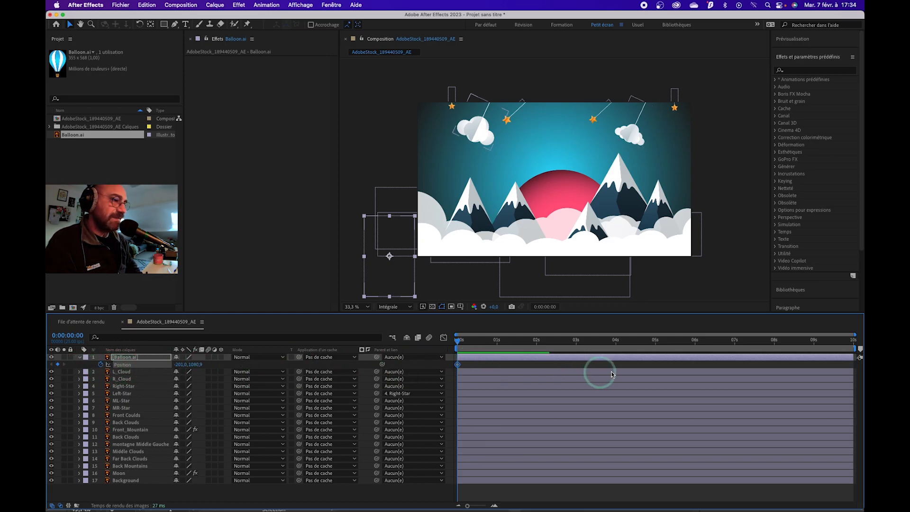
# - At 0:00:09:24, move the balloon outside the frame's upper-right corner, to about 2112, 148, and scrub back along its flight
pyautogui.moveTo(463, 340); pyautogui.dragTo(856, 340)
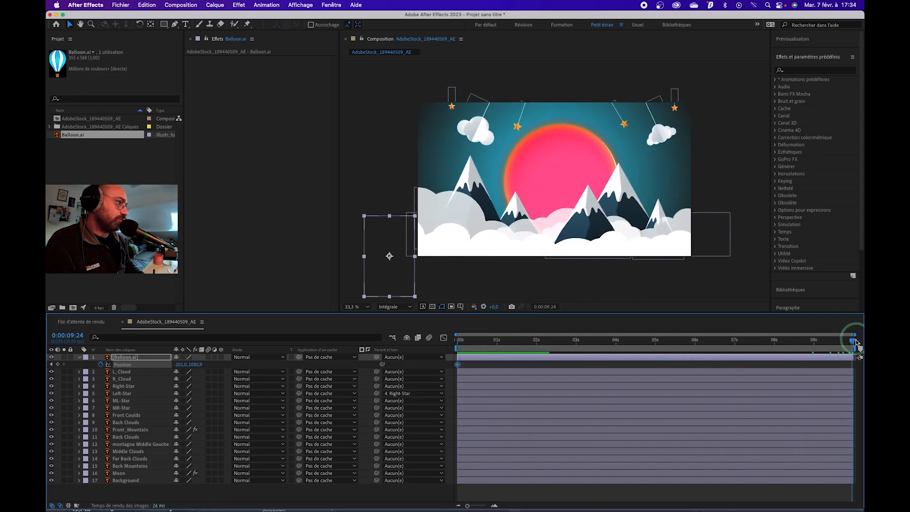
pyautogui.moveTo(393, 274); pyautogui.dragTo(713, 148)
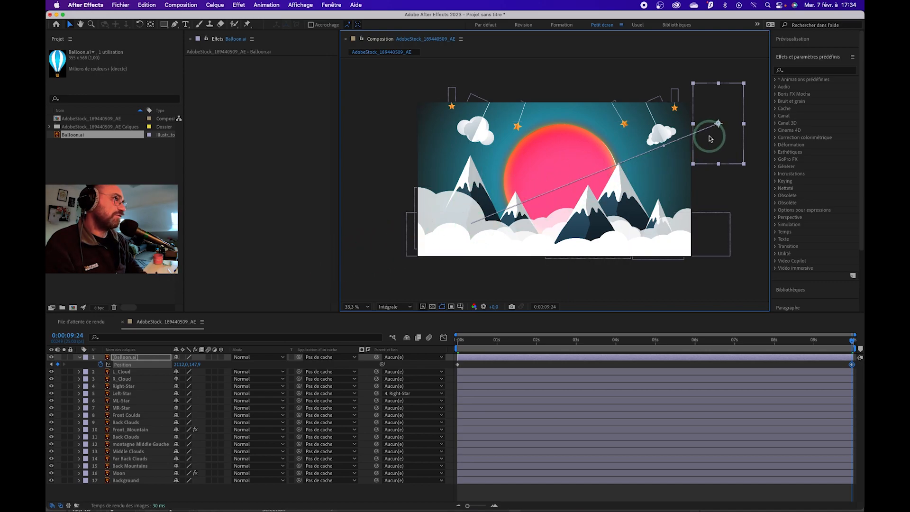
pyautogui.moveTo(838, 345); pyautogui.dragTo(594, 335)
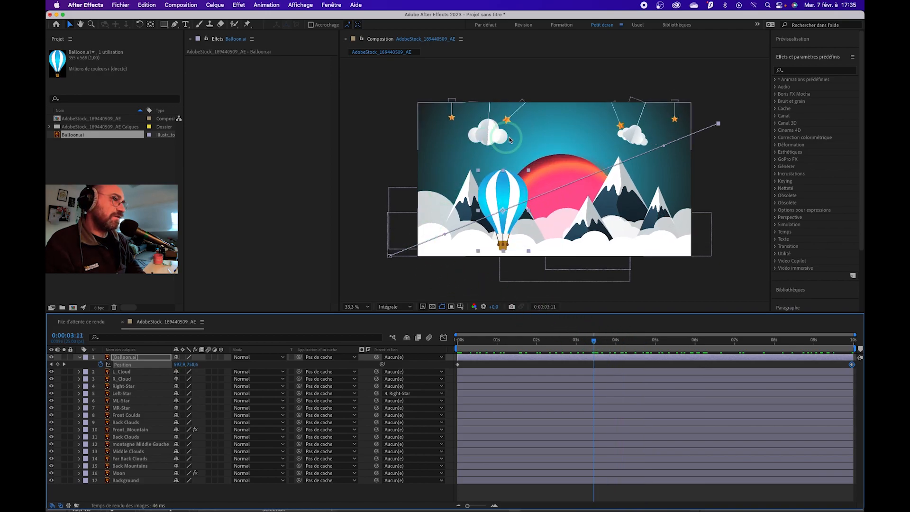
# - Add a balloon Position keyframe at 0:00:02:07 and raise the balloon there to about 337, 518, bending its path
pyautogui.moveTo(559, 344)
pyautogui.mouseDown()
pyautogui.moveTo(496, 339)
pyautogui.moveTo(549, 341)
pyautogui.mouseUp()
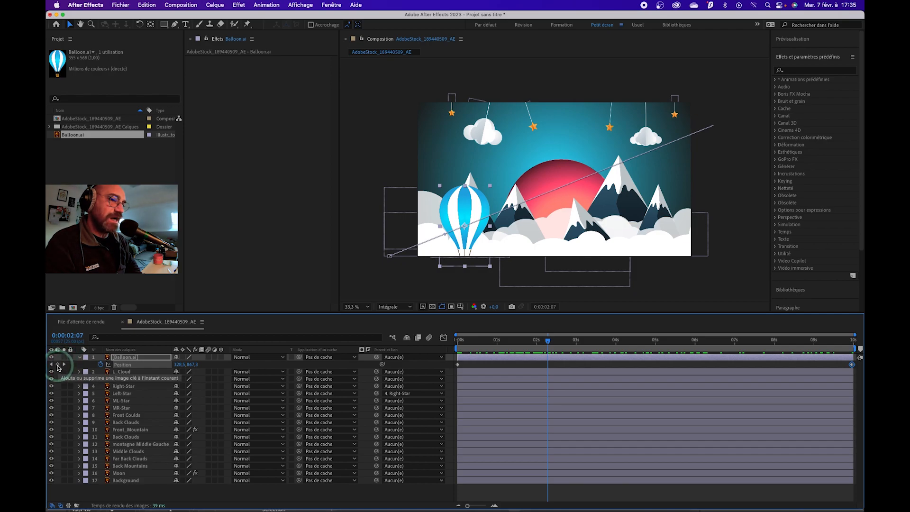
pyautogui.click(57, 365)
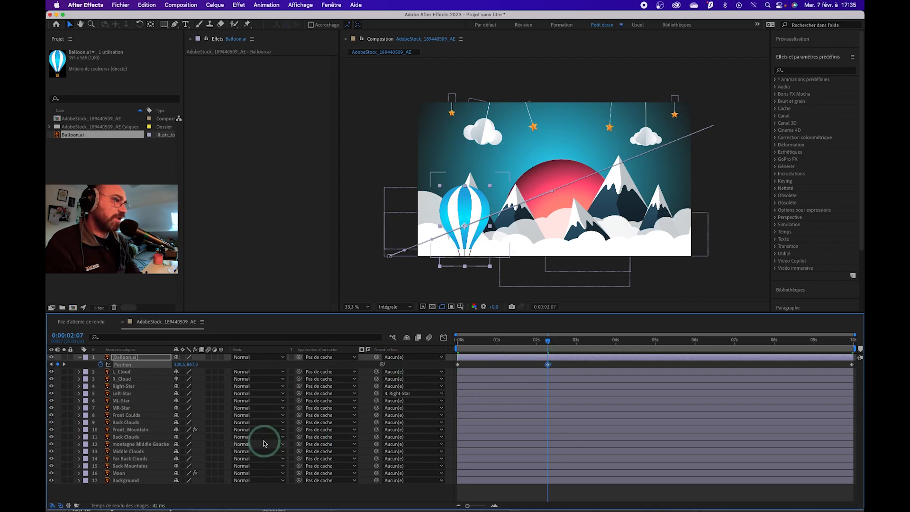
pyautogui.moveTo(466, 228); pyautogui.dragTo(467, 174)
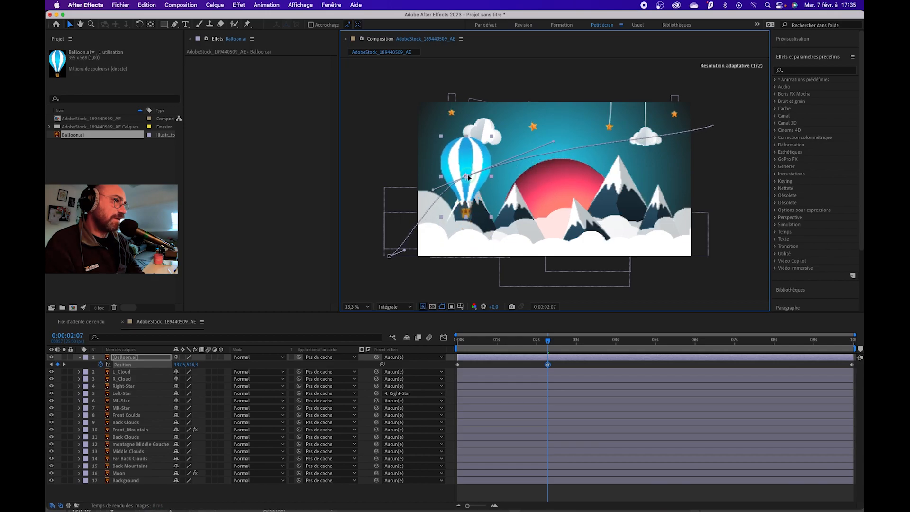
pyautogui.click(433, 199)
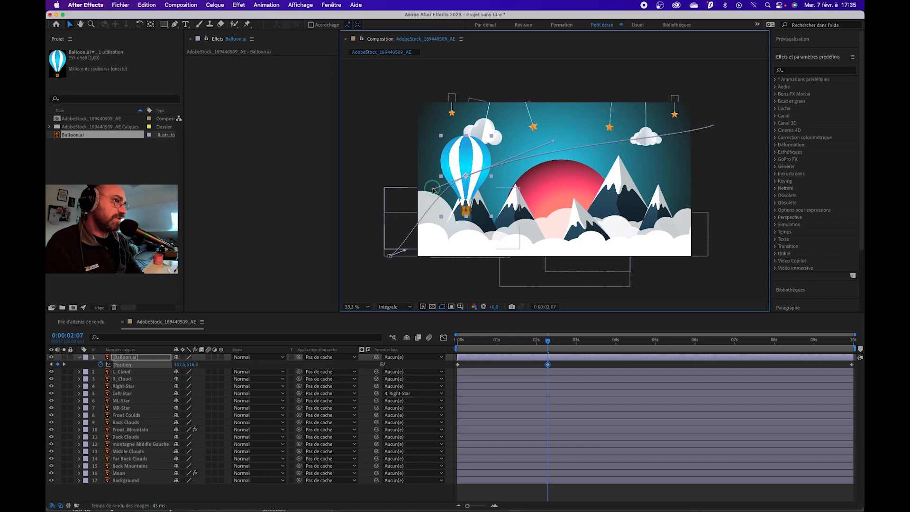
# - Bend the start of the balloon's motion path with its handle and raise the 0:00:02:07 point to about 361, 390
pyautogui.click(398, 261)
pyautogui.click(406, 250)
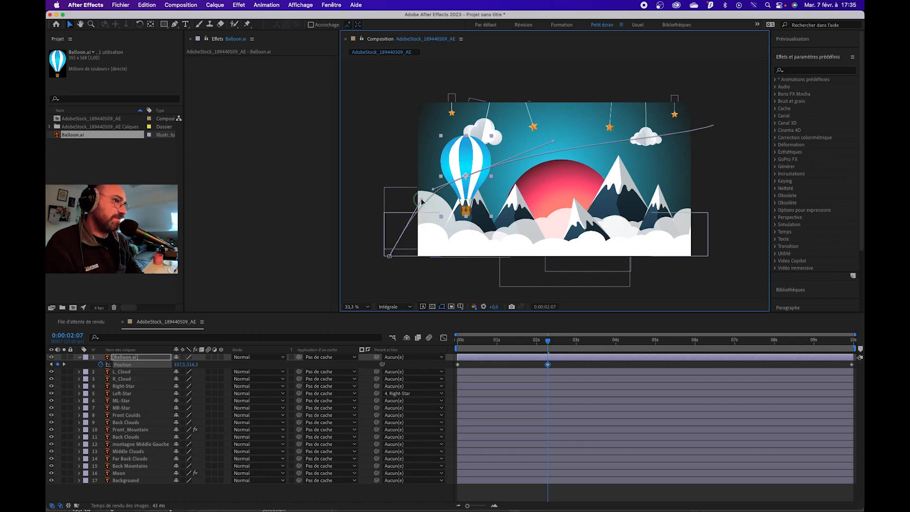
pyautogui.moveTo(467, 176); pyautogui.dragTo(469, 158)
pyautogui.click(556, 127)
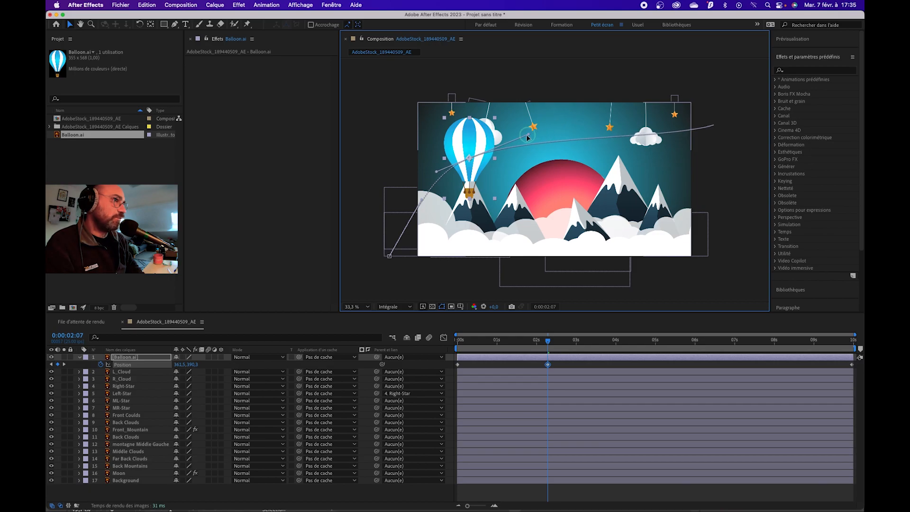
# - Slope the path handles at 0:00:02:07 downward to the right, steepen the starting curve, and shift that point to about 442, 396
pyautogui.moveTo(505, 165); pyautogui.dragTo(506, 194)
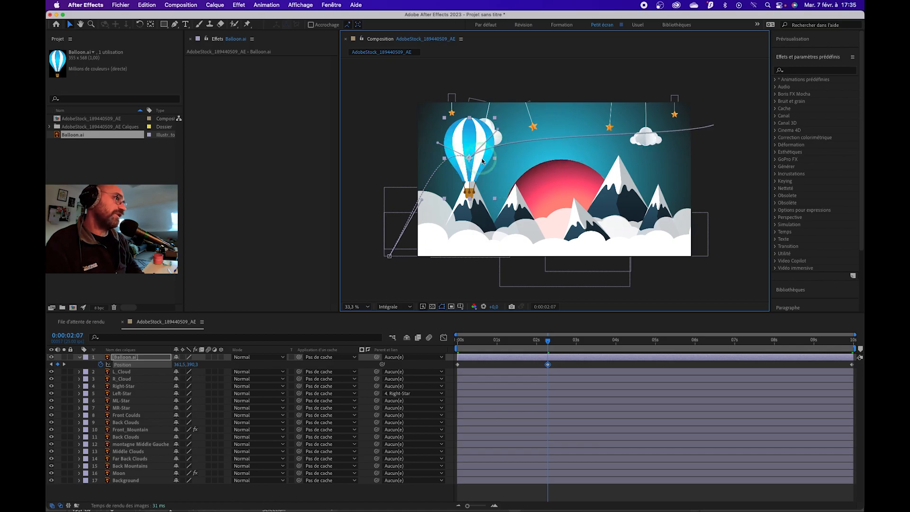
pyautogui.moveTo(500, 134); pyautogui.dragTo(514, 175)
pyautogui.moveTo(422, 203); pyautogui.dragTo(423, 197)
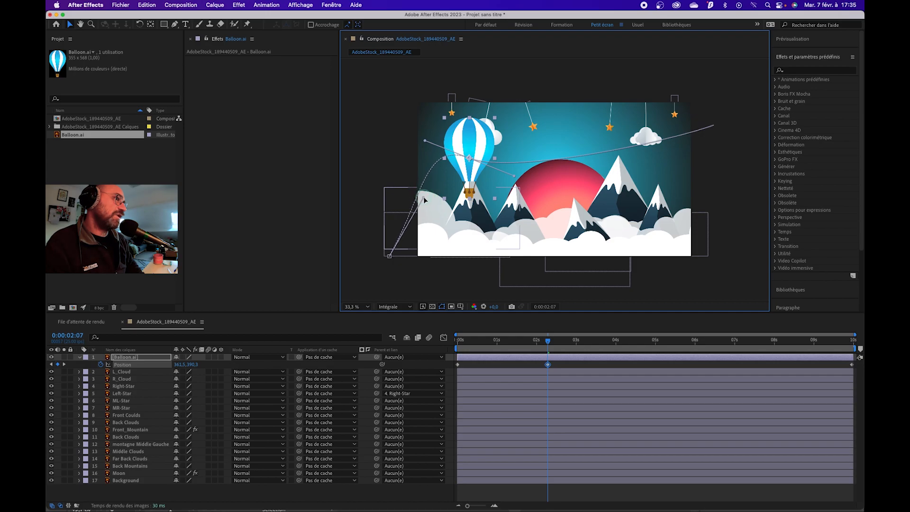
pyautogui.moveTo(474, 161); pyautogui.dragTo(486, 162)
pyautogui.click(528, 179)
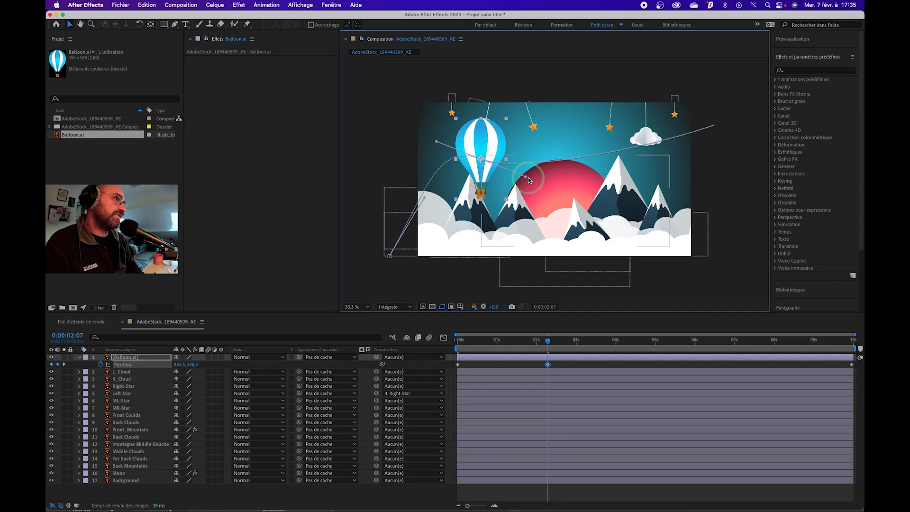
# - Preview the flight to 0:00:05:14 and add a Position keyframe at 0:00:06:01 by inserting a path point with the Pen tool
pyautogui.click(528, 333)
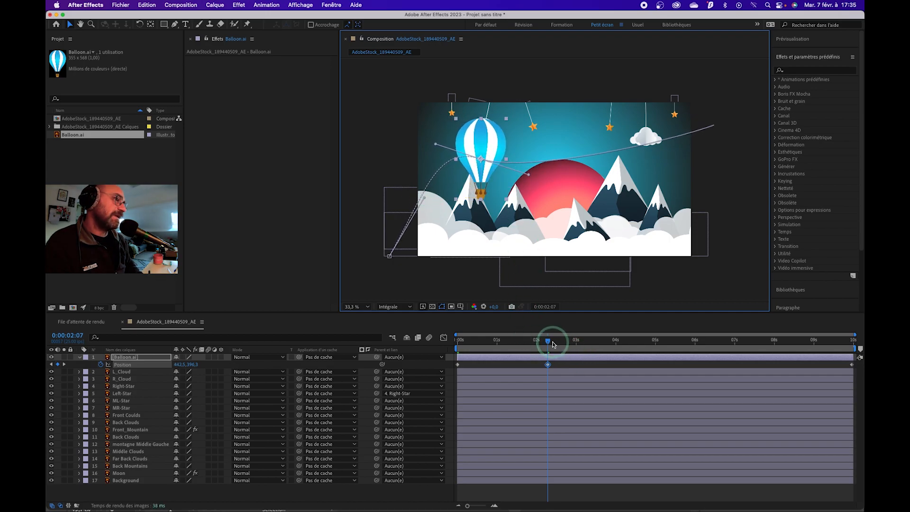
pyautogui.press('space')
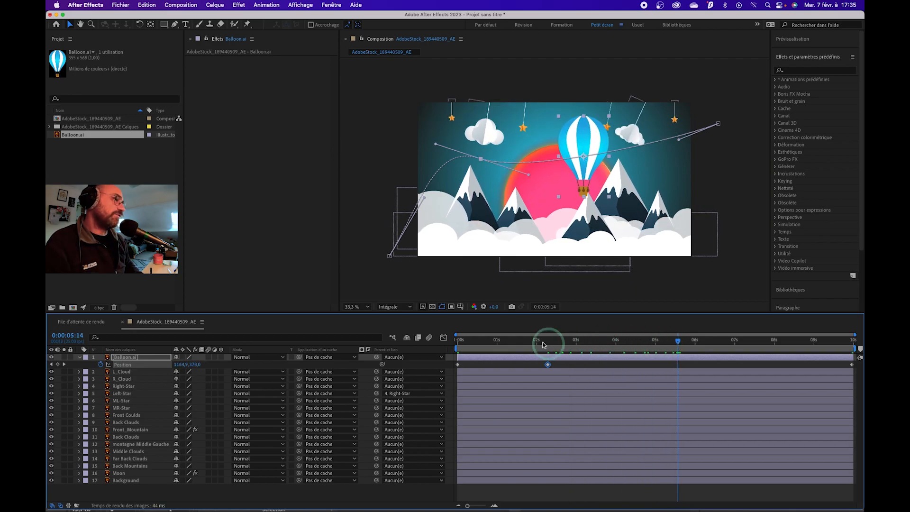
pyautogui.click(175, 24)
pyautogui.click(566, 350)
pyautogui.click(601, 156)
pyautogui.click(698, 367)
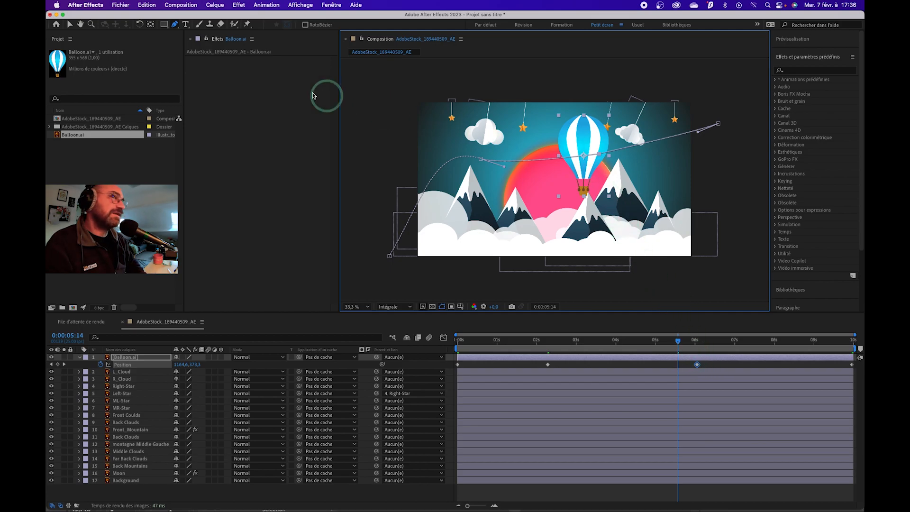
# - Lower the new 0:00:06:01 path point to about 1288, 644 and check the balloon at the neighbouring keyframes
pyautogui.click(70, 25)
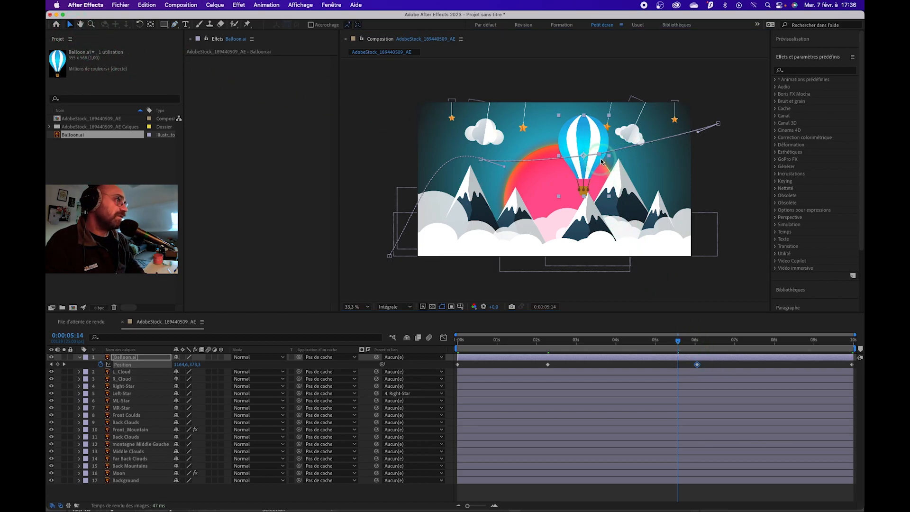
pyautogui.moveTo(601, 156); pyautogui.dragTo(604, 194)
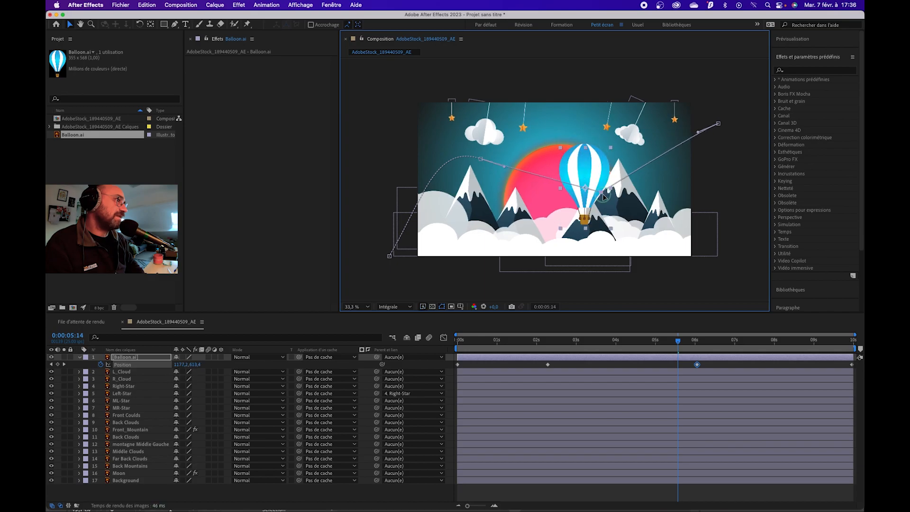
pyautogui.doubleClick(64, 364)
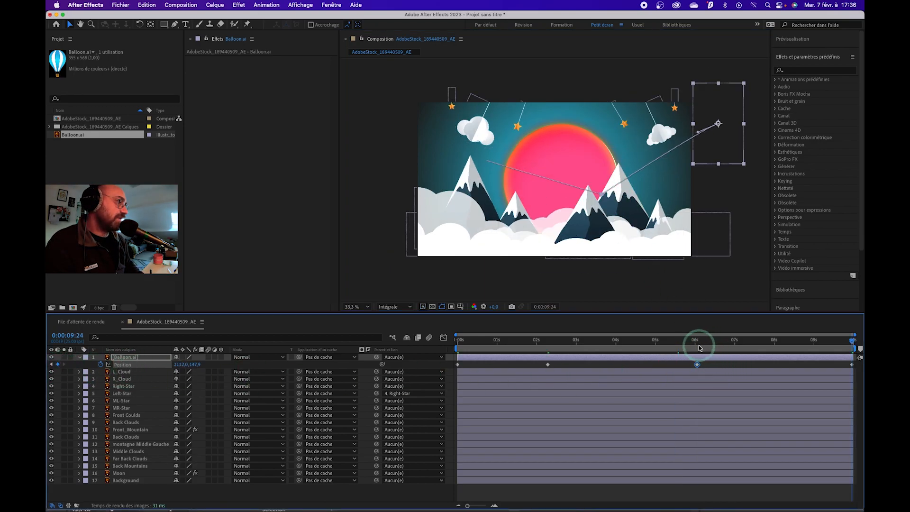
pyautogui.click(699, 348)
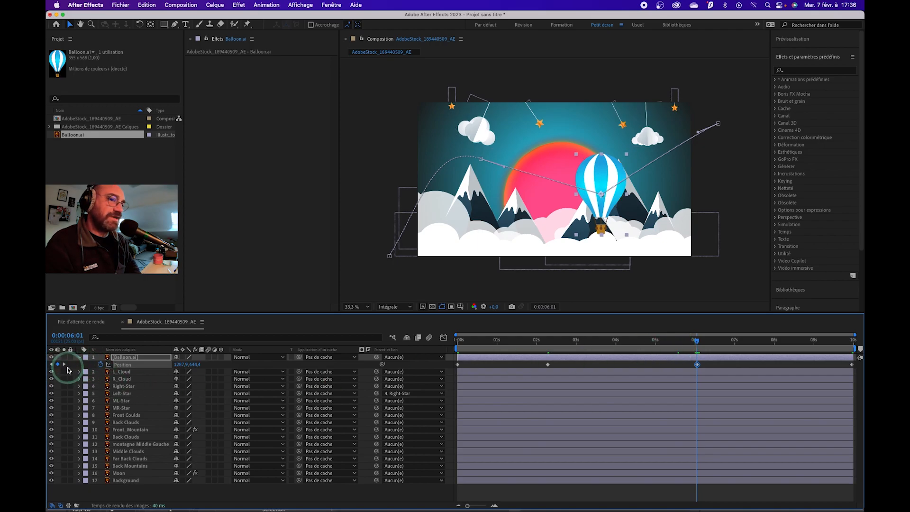
pyautogui.click(65, 365)
pyautogui.click(52, 365)
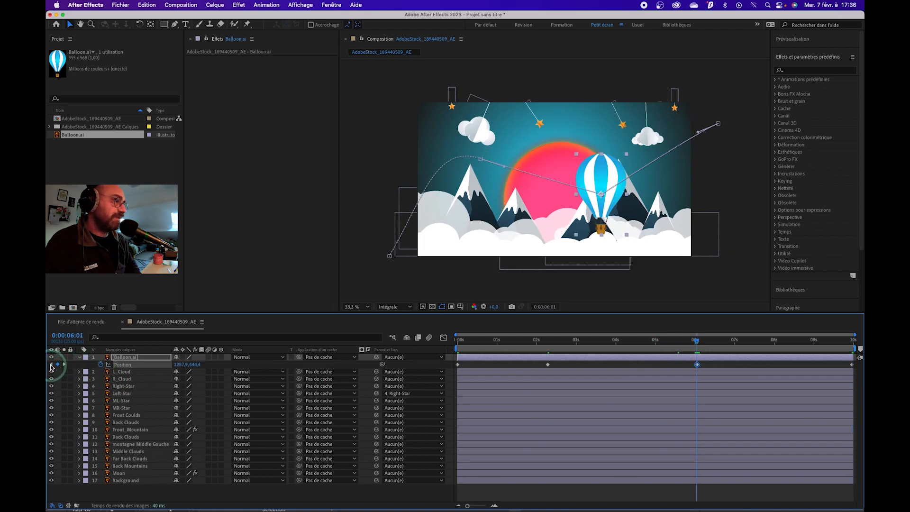
pyautogui.click(582, 273)
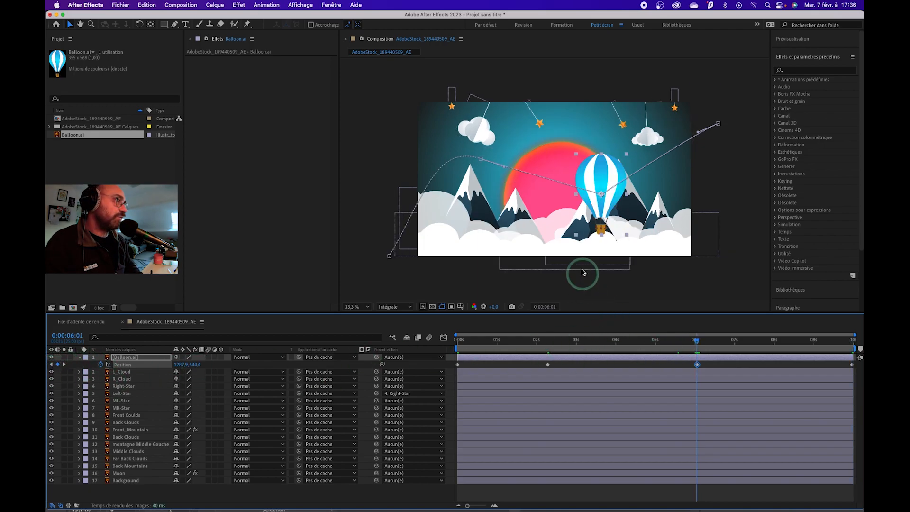
# - Convert the corner of the balloon's path at 0:00:06:01 into a smooth curve with the Convert Vertex tool
pyautogui.click(600, 197)
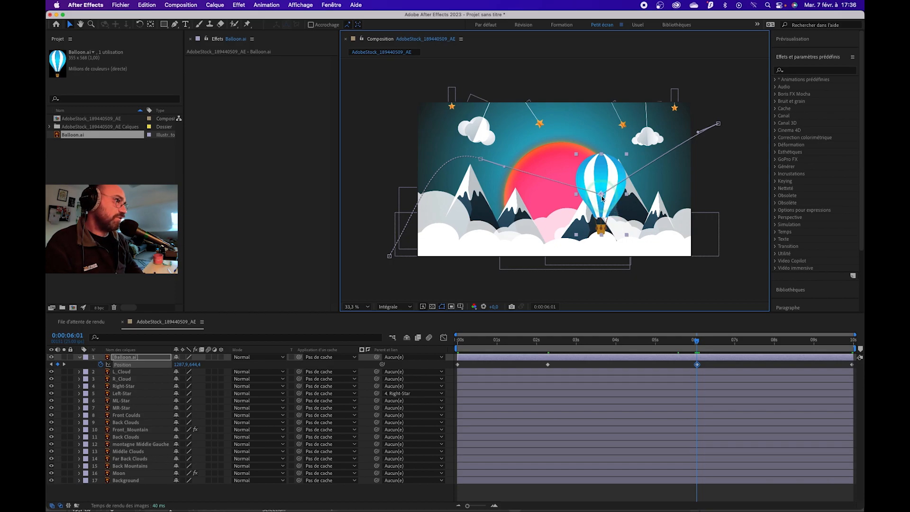
pyautogui.moveTo(605, 198); pyautogui.dragTo(601, 194)
pyautogui.click(678, 299)
pyautogui.moveTo(693, 342); pyautogui.dragTo(678, 340)
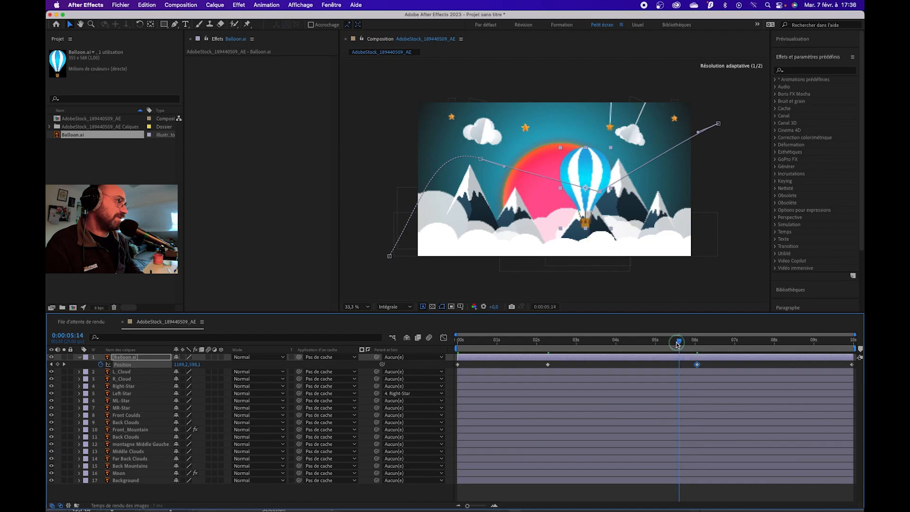
pyautogui.click(598, 195)
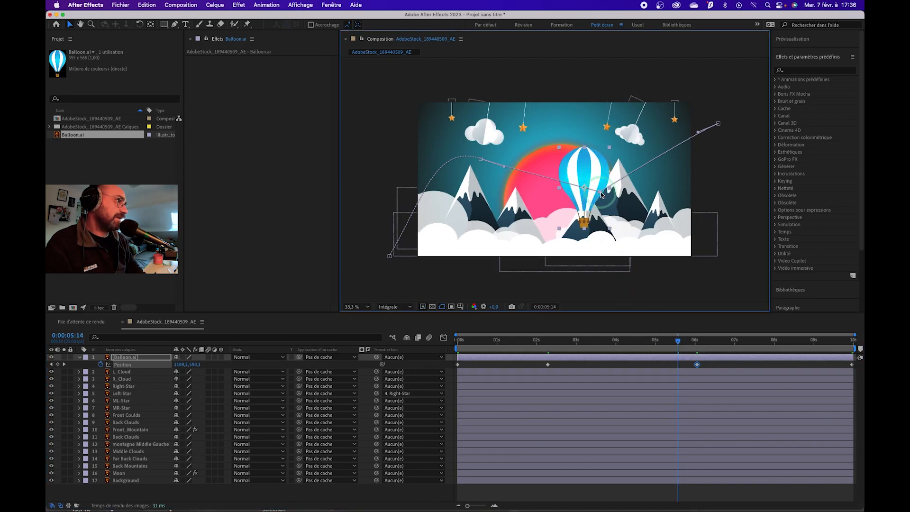
pyautogui.moveTo(178, 27); pyautogui.dragTo(203, 56)
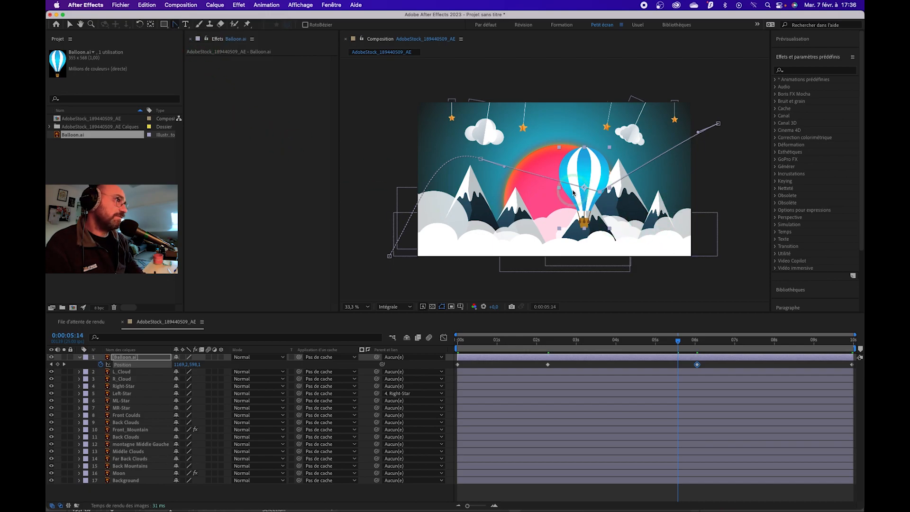
pyautogui.moveTo(601, 194)
pyautogui.mouseDown()
pyautogui.moveTo(613, 208)
pyautogui.moveTo(552, 248)
pyautogui.moveTo(601, 195)
pyautogui.mouseUp()
pyautogui.click(652, 180)
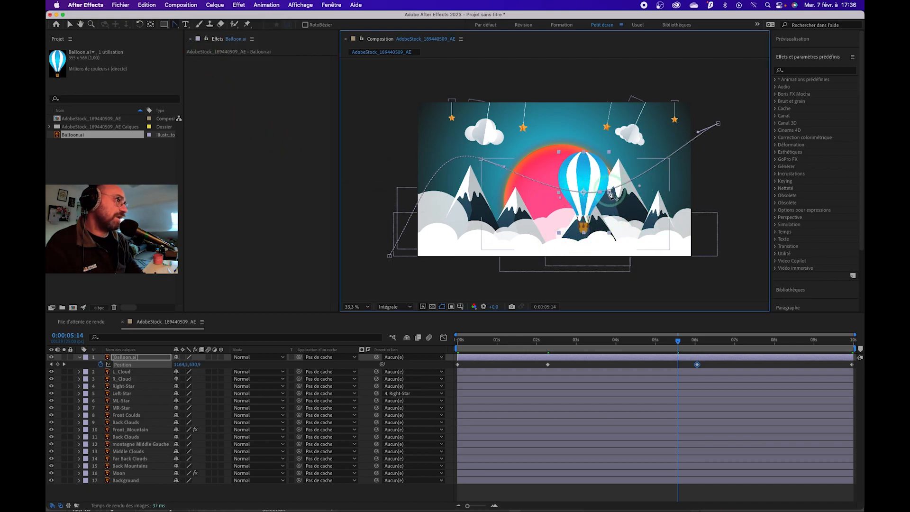
# - At the 0:00:06:01 Position keyframe, lower the balloon to about 1276, 853
pyautogui.click(579, 195)
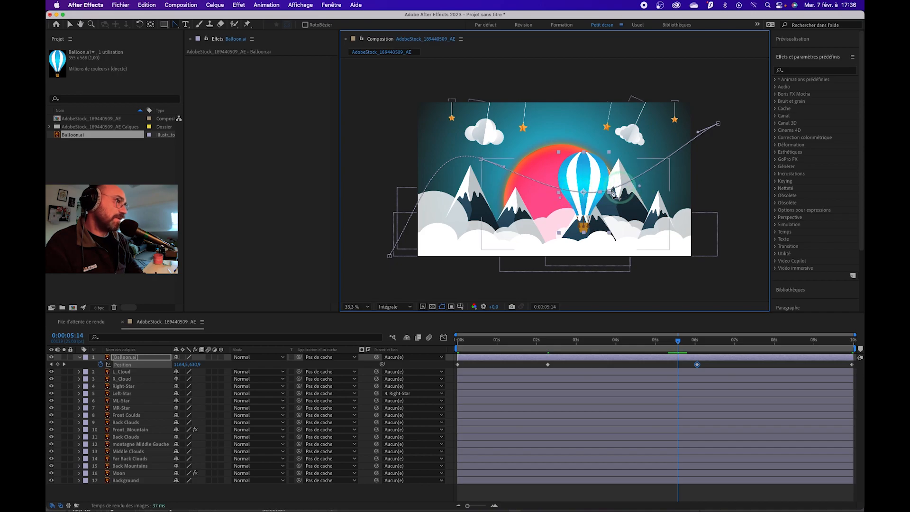
pyautogui.click(588, 246)
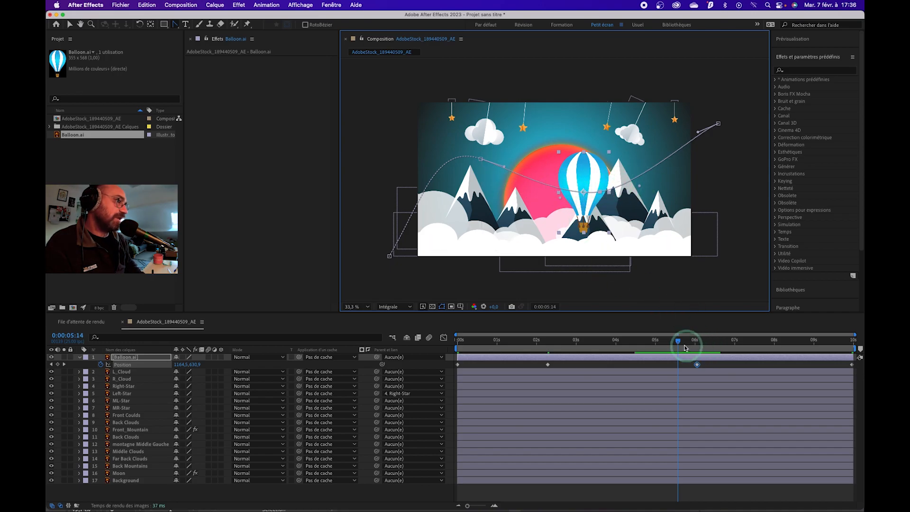
pyautogui.moveTo(681, 344)
pyautogui.mouseDown()
pyautogui.moveTo(733, 345)
pyautogui.moveTo(633, 344)
pyautogui.moveTo(685, 344)
pyautogui.mouseUp()
pyautogui.click(70, 367)
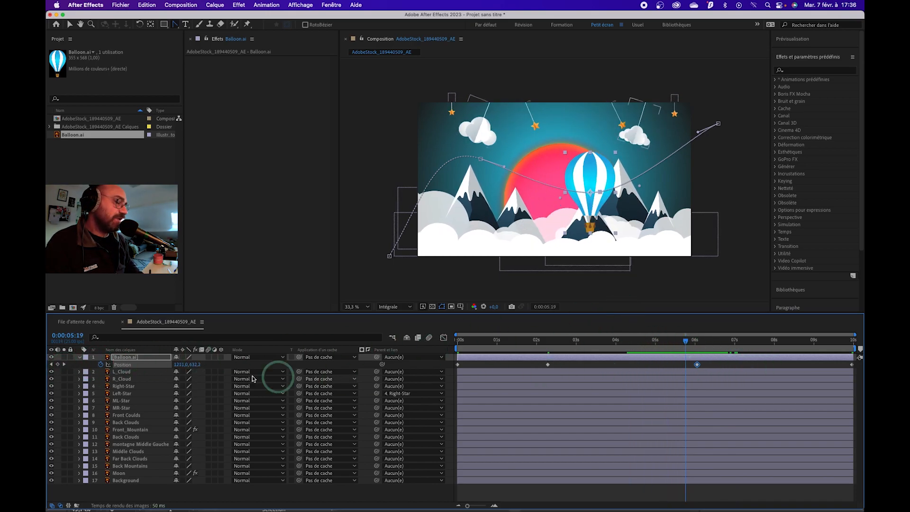
pyautogui.click(64, 365)
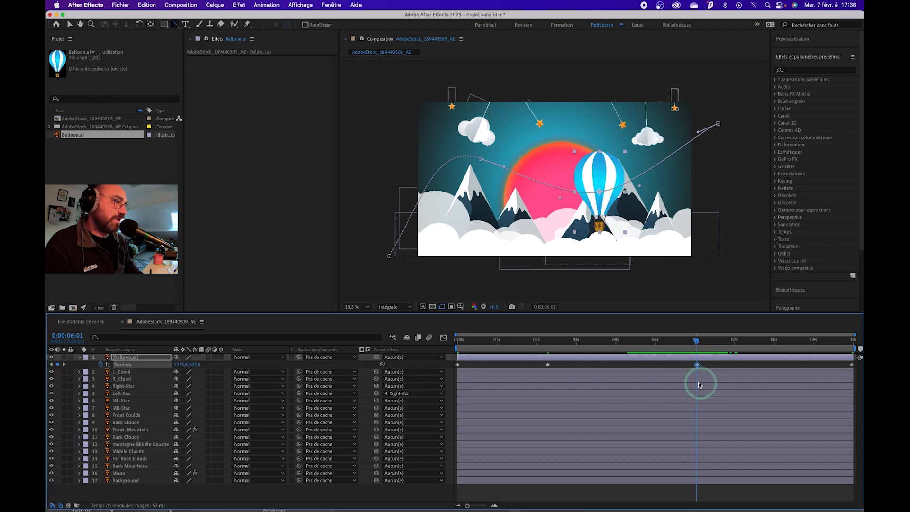
pyautogui.click(697, 364)
pyautogui.moveTo(196, 364); pyautogui.dragTo(297, 358)
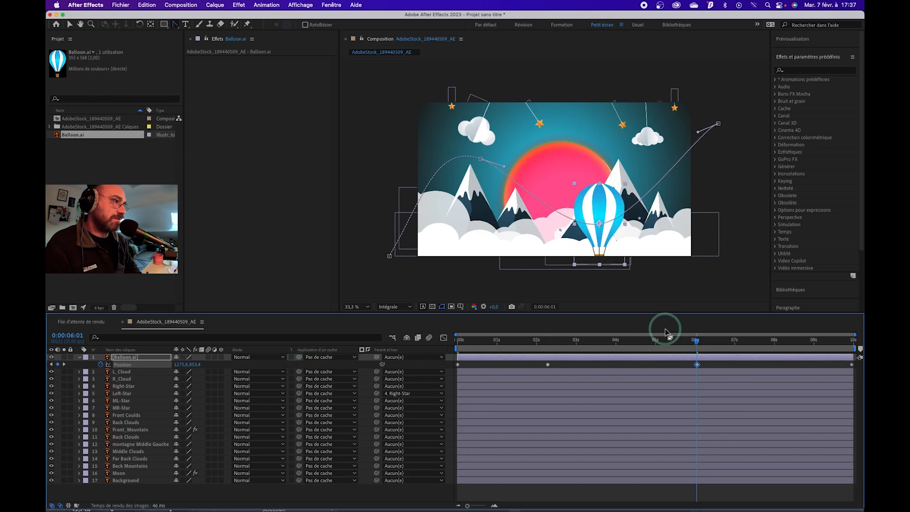
# - Adjust the handle of the path's final point near the upper right and scrub back to 0:00:04:09 with the Selection tool active
pyautogui.moveTo(696, 342); pyautogui.dragTo(766, 184)
pyautogui.moveTo(700, 136); pyautogui.dragTo(701, 138)
pyautogui.click(70, 26)
pyautogui.moveTo(776, 343); pyautogui.dragTo(629, 351)
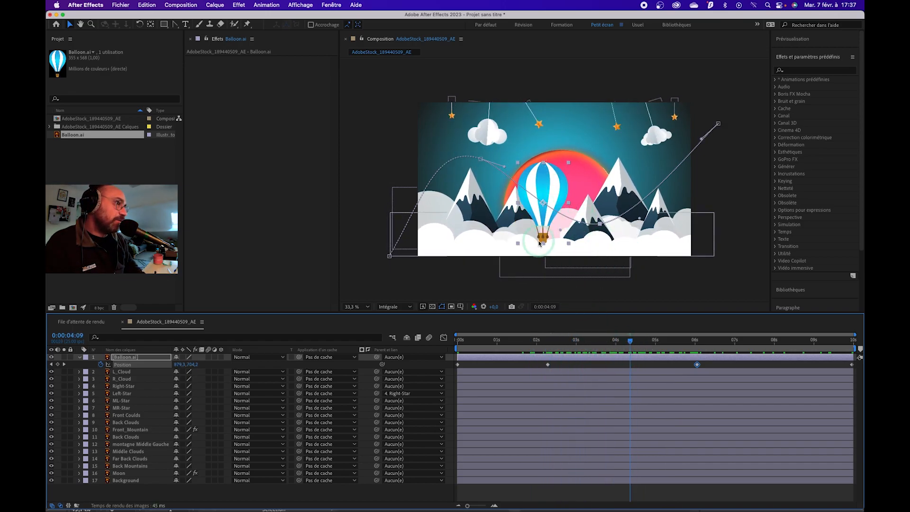
# - Move the Balloon.ai layer just above montagne Middle Gauche in the layer stack and scrub through its flight behind the scenery
pyautogui.moveTo(126, 362); pyautogui.dragTo(122, 440)
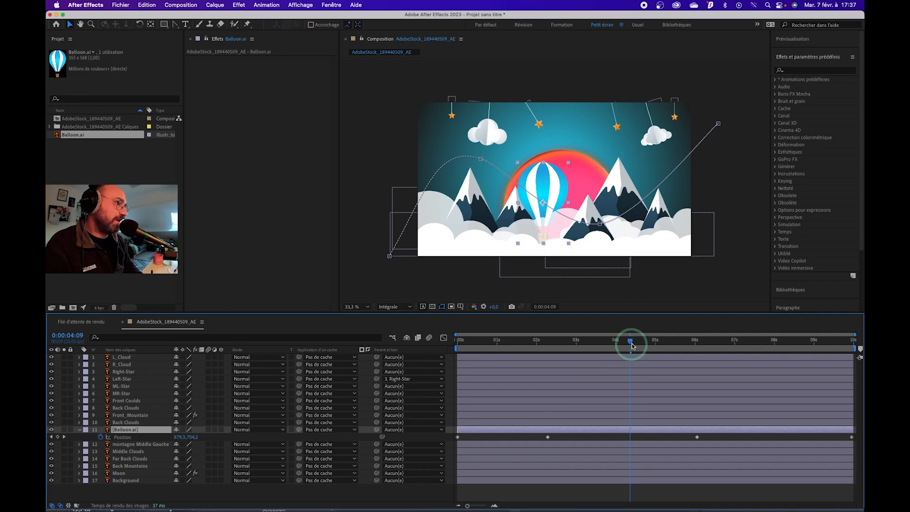
pyautogui.moveTo(588, 353); pyautogui.dragTo(732, 338)
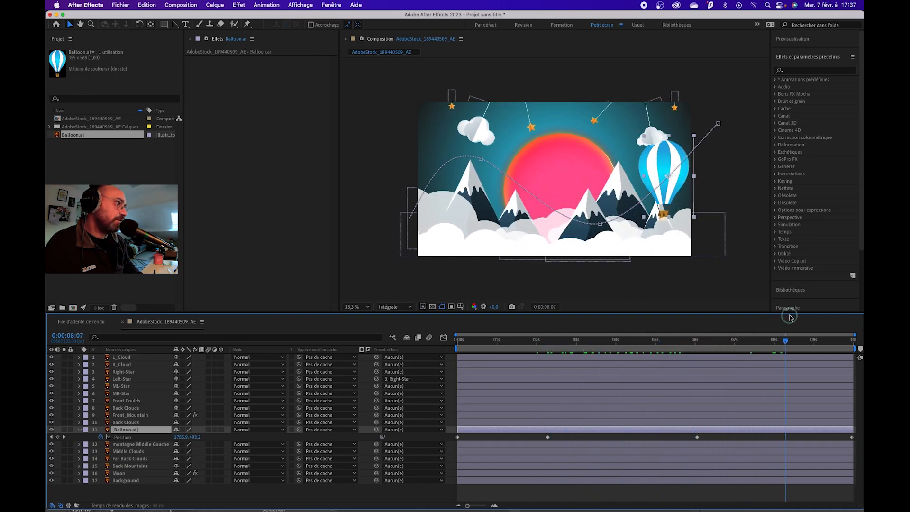
pyautogui.moveTo(527, 342); pyautogui.dragTo(568, 341)
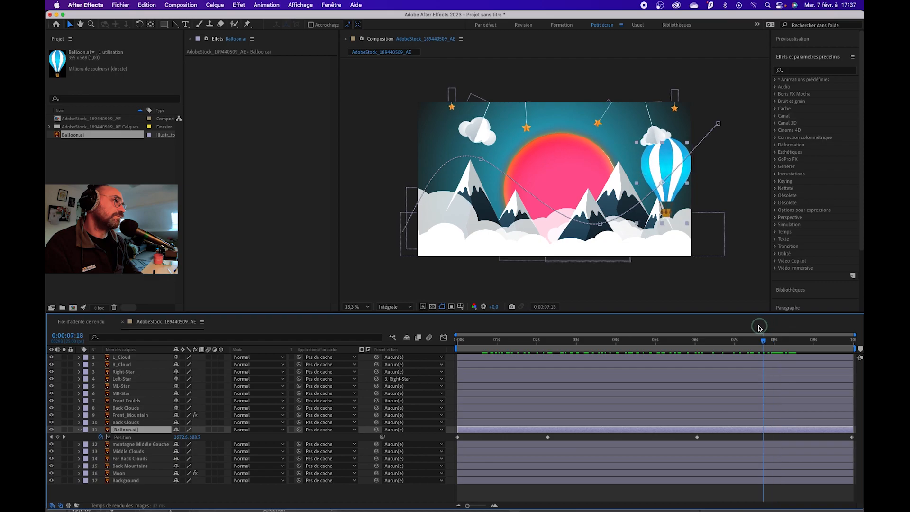
pyautogui.moveTo(692, 338); pyautogui.dragTo(642, 305)
# - Move the Balloon.ai layer between Back Clouds and Front_Mountain, and play the animation from 0:00:00:00
pyautogui.click(168, 428)
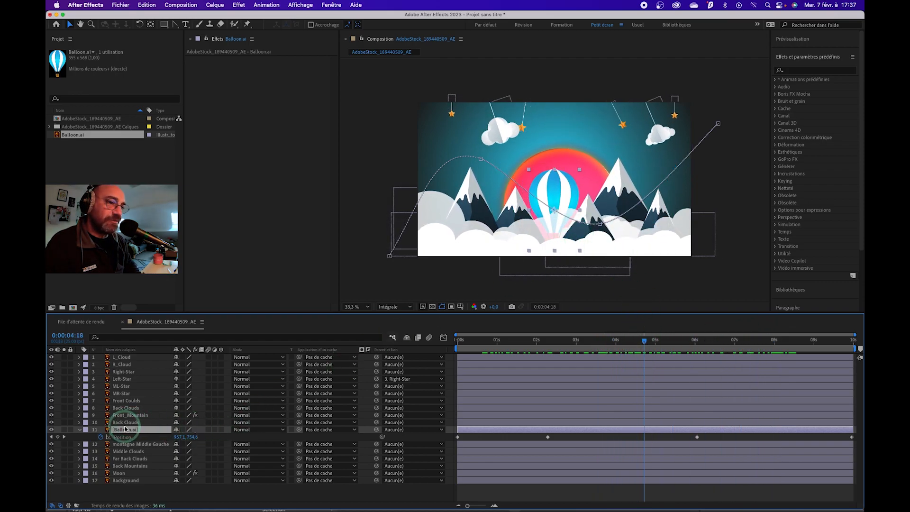
pyautogui.moveTo(128, 432); pyautogui.dragTo(135, 415)
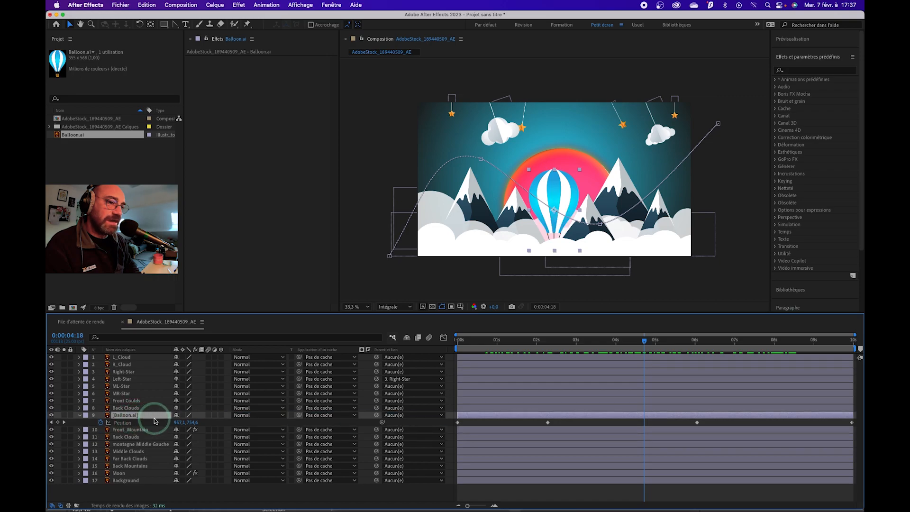
pyautogui.moveTo(644, 347); pyautogui.dragTo(671, 346)
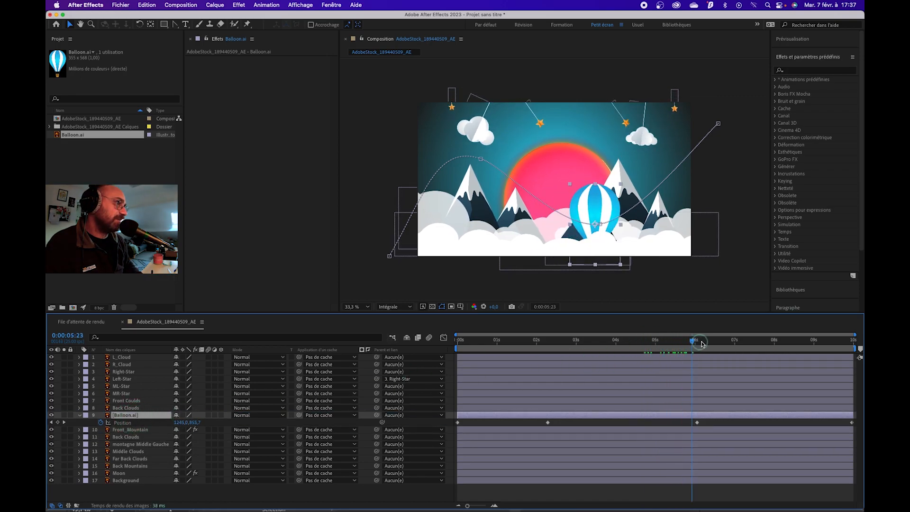
pyautogui.moveTo(733, 336); pyautogui.dragTo(457, 339)
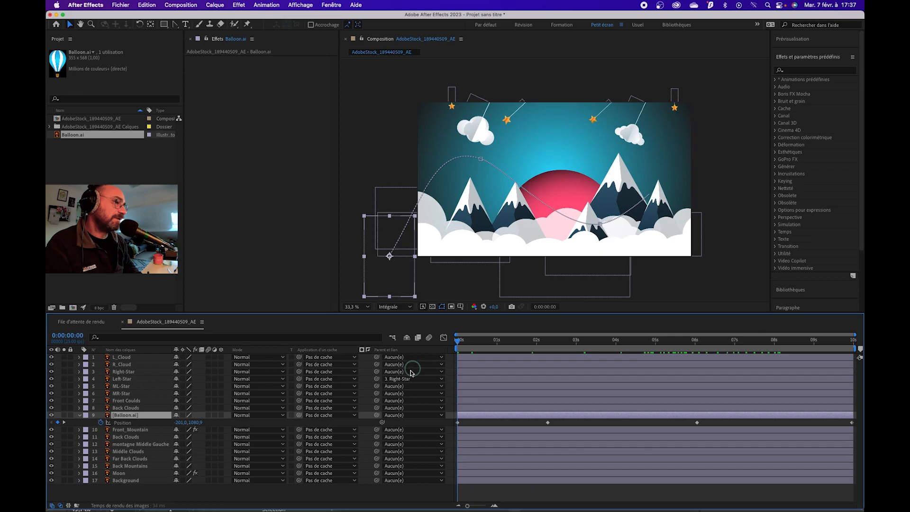
pyautogui.press('space')
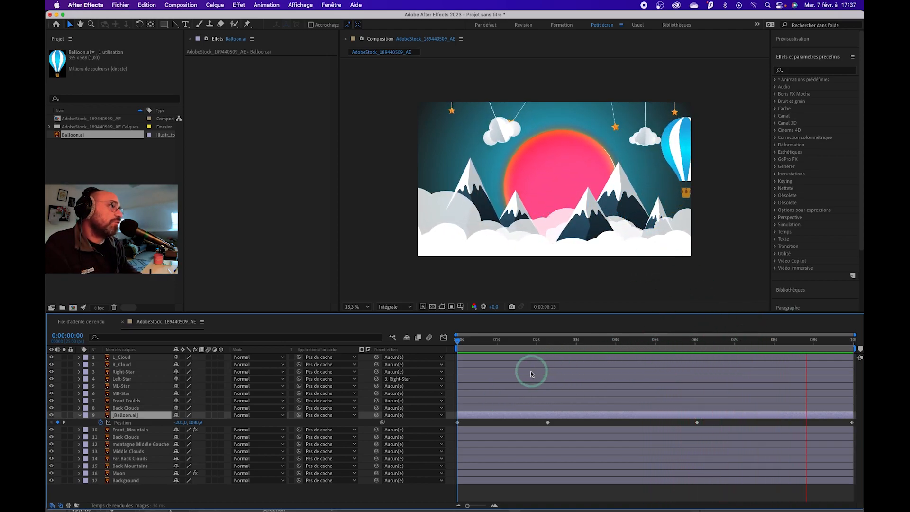
# - Reveal the Balloon.ai layer's transform properties and move its anchor point to 177.5, 43.0 near the top of the balloon
pyautogui.click(476, 352)
pyautogui.moveTo(488, 340); pyautogui.dragTo(534, 337)
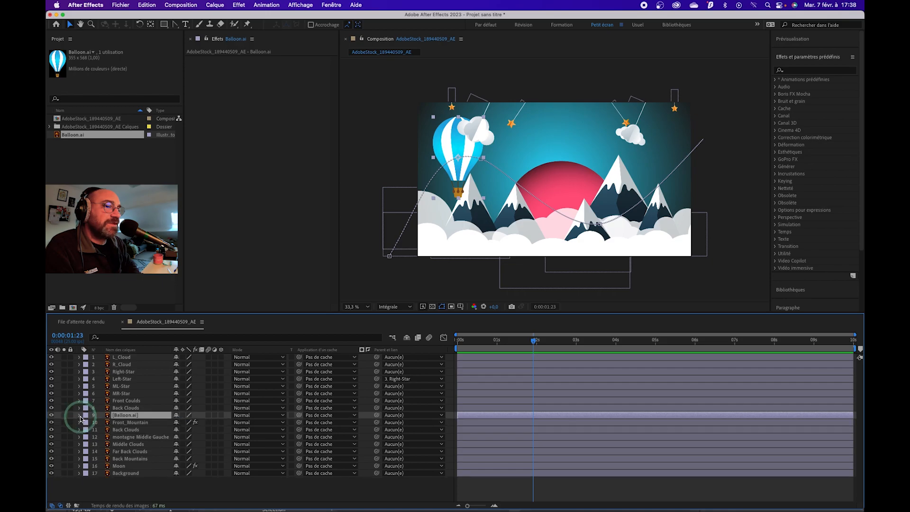
pyautogui.click(79, 415)
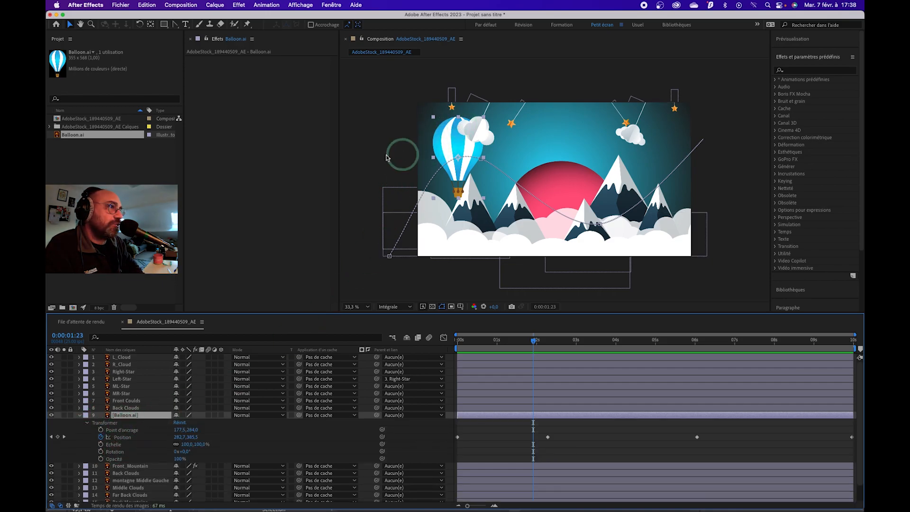
pyautogui.moveTo(534, 343); pyautogui.dragTo(528, 341)
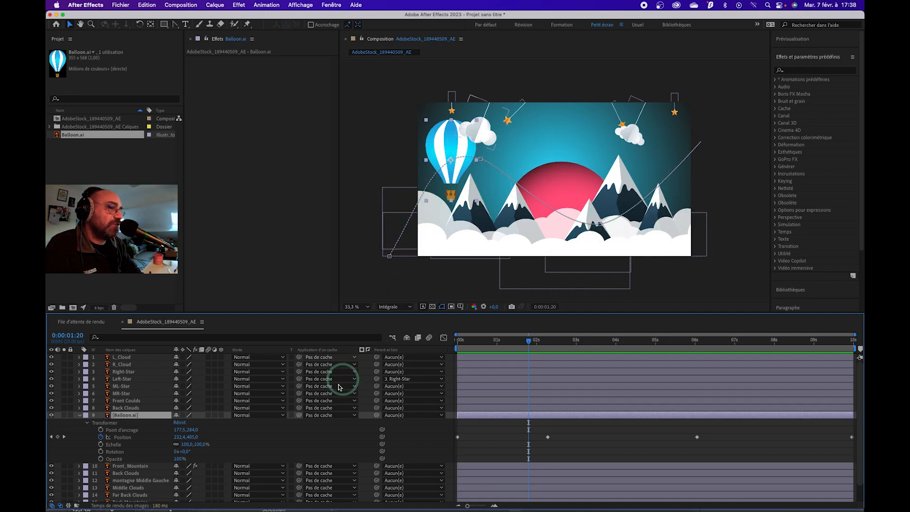
pyautogui.moveTo(194, 429); pyautogui.dragTo(91, 429)
# - Start Rotation keyframes on the balloon at 0:00:00:00 and rotate it to 8° at 0:00:01:22
pyautogui.click(539, 348)
pyautogui.moveTo(540, 345); pyautogui.dragTo(457, 344)
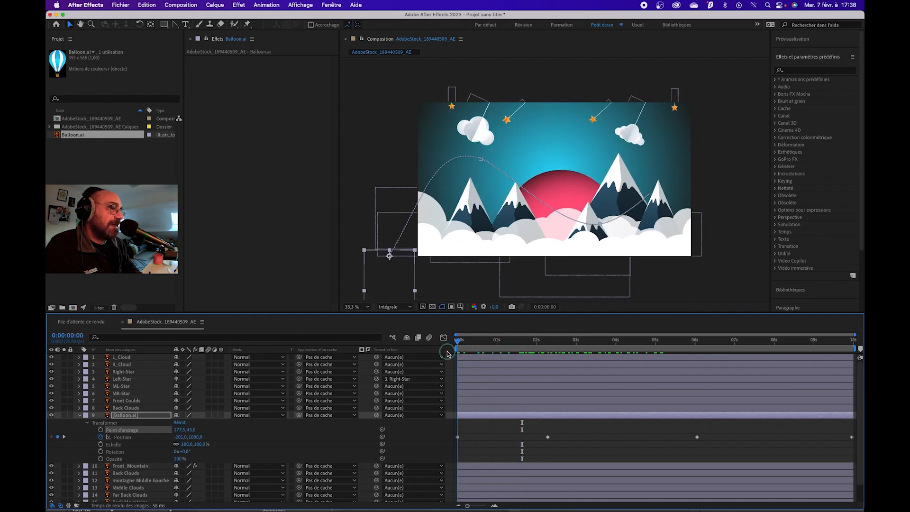
pyautogui.click(114, 452)
pyautogui.moveTo(457, 340); pyautogui.dragTo(531, 331)
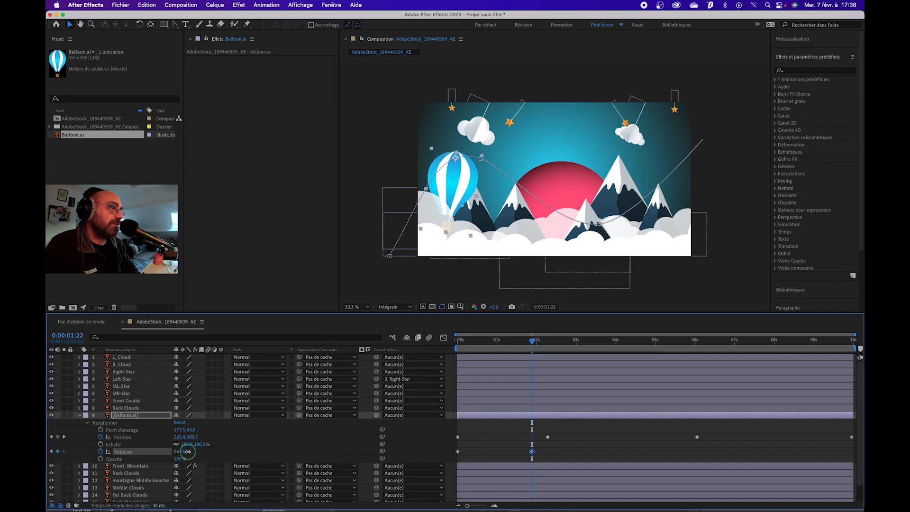
# - Rotate the balloon to -6° at 0:00:03:00 and 11° at 0:00:05:11, aligning the last Rotation keyframe with the third Position keyframe
pyautogui.moveTo(523, 343); pyautogui.dragTo(576, 341)
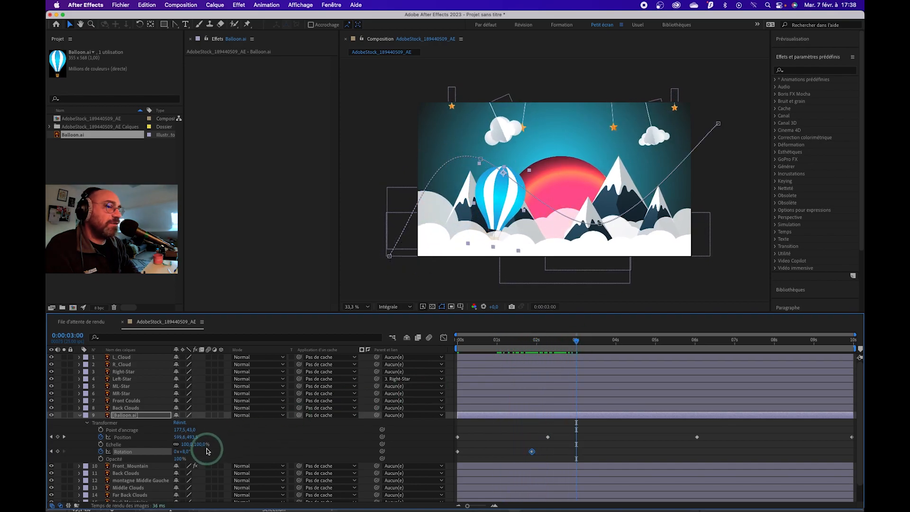
pyautogui.moveTo(183, 451); pyautogui.dragTo(179, 452)
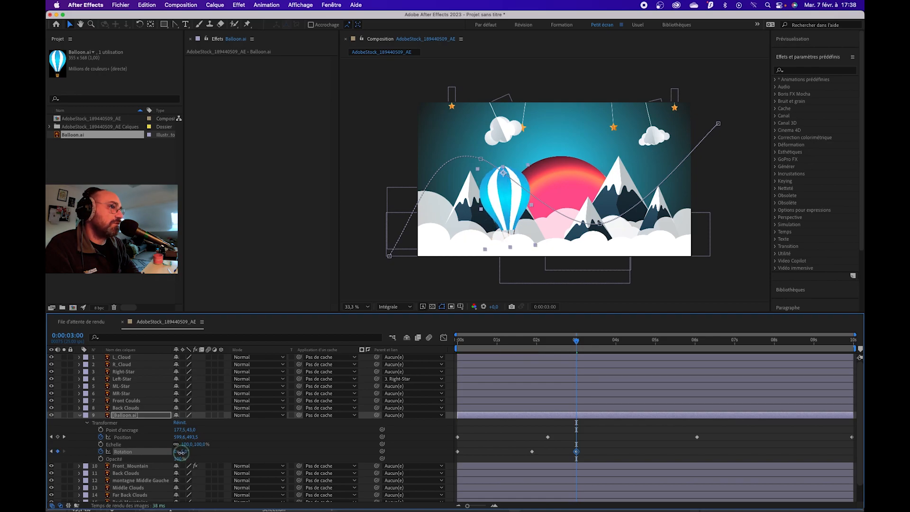
pyautogui.moveTo(576, 341); pyautogui.dragTo(665, 342)
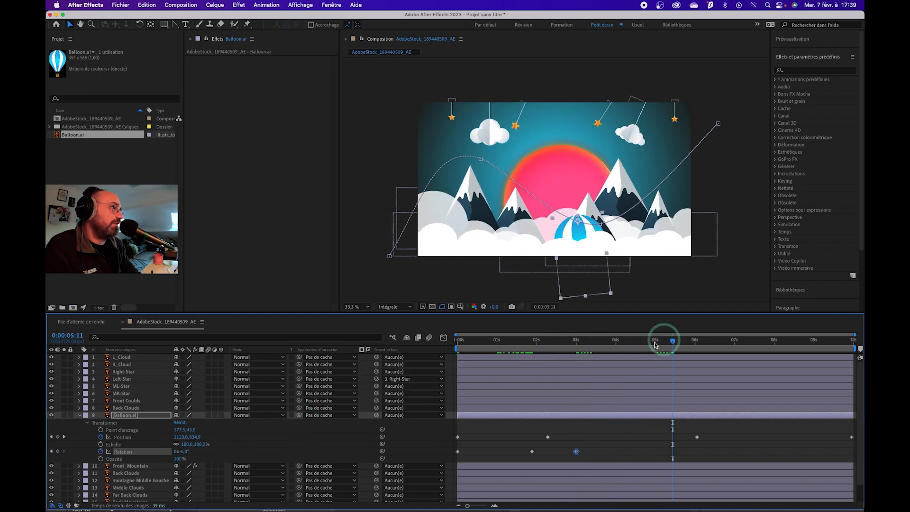
pyautogui.moveTo(184, 453); pyautogui.dragTo(192, 453)
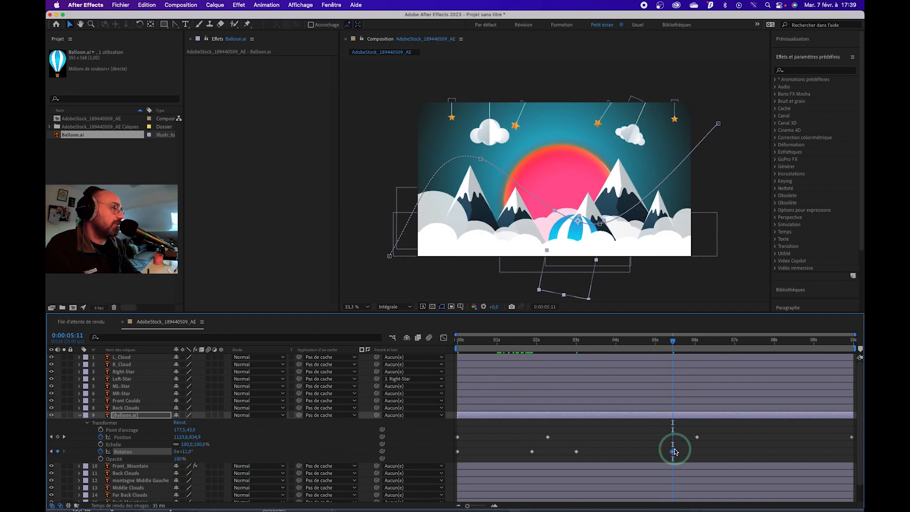
pyautogui.moveTo(674, 453); pyautogui.dragTo(696, 451)
# - Set the balloon's rotation back to 0° at 0:00:08:17
pyautogui.moveTo(675, 345); pyautogui.dragTo(802, 331)
pyautogui.click(484, 416)
pyautogui.click(187, 451)
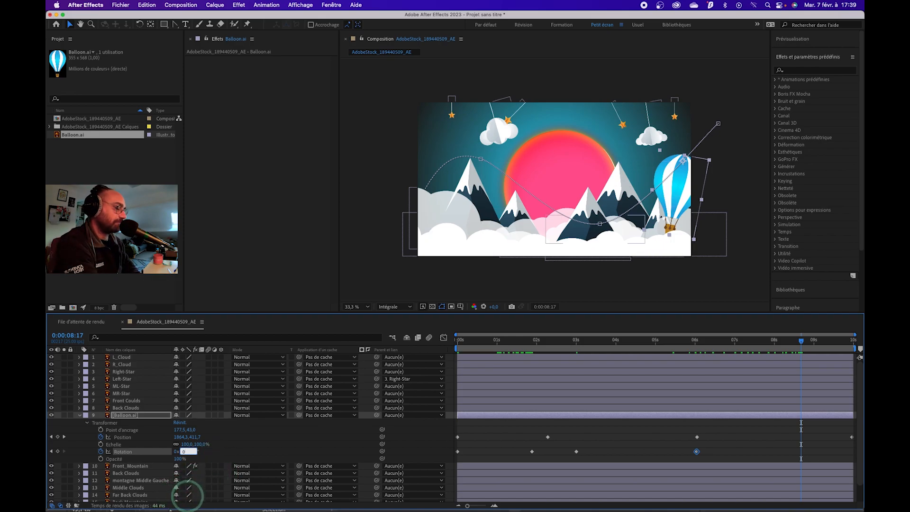
pyautogui.write('0')
pyautogui.press('Return')
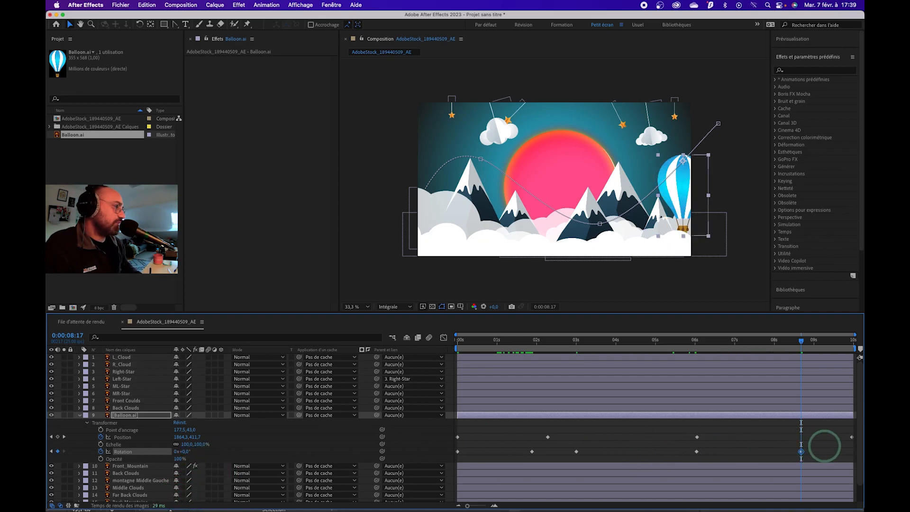
# - Apply Easy Ease to all of the balloon's Rotation keyframes and play the animation from 0:00:00:00
pyautogui.moveTo(817, 447); pyautogui.dragTo(450, 458)
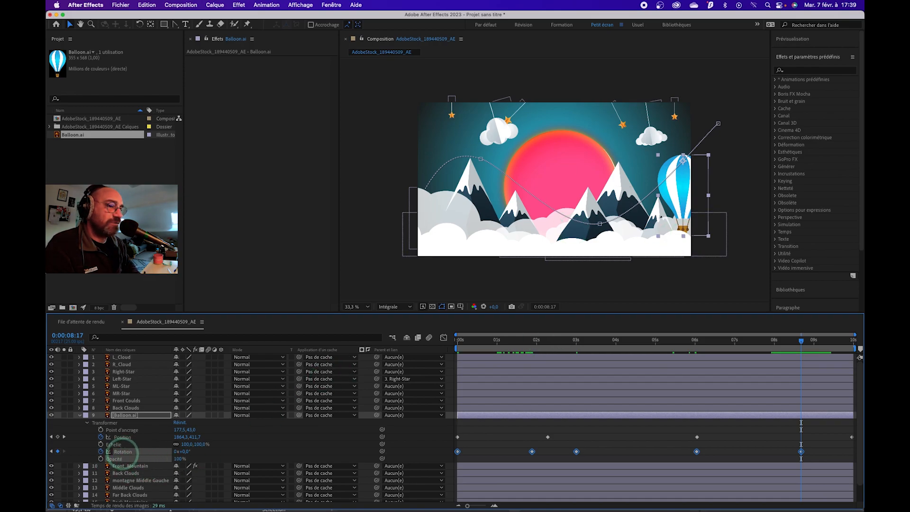
pyautogui.rightClick(123, 452)
pyautogui.moveTo(266, 493)
pyautogui.click(330, 485)
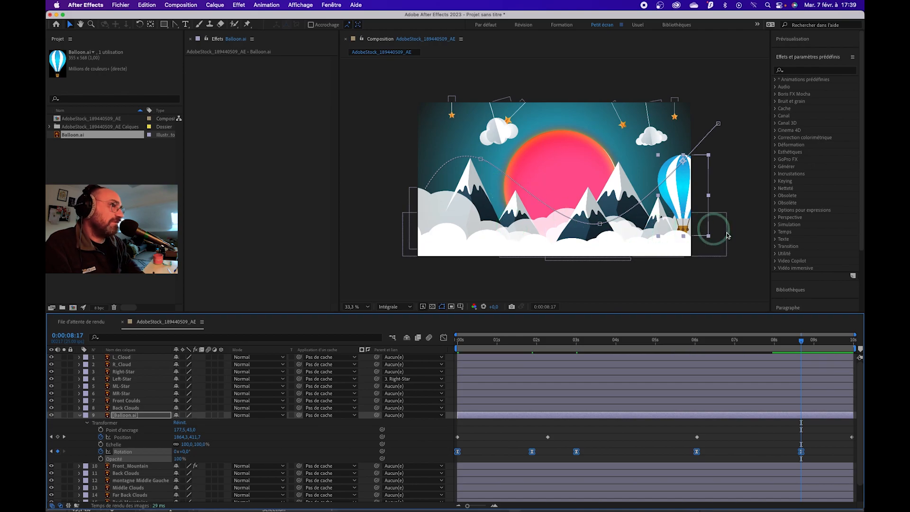
pyautogui.moveTo(801, 342); pyautogui.dragTo(363, 379)
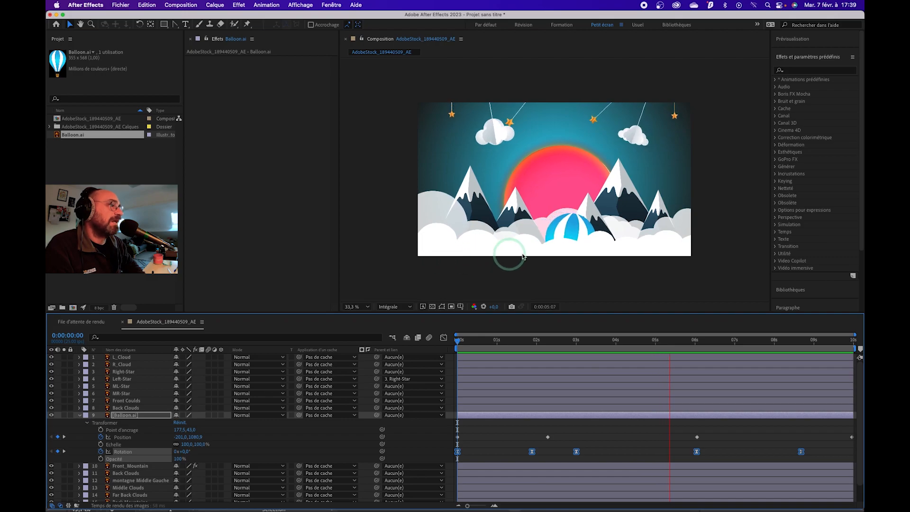
pyautogui.press('space')
# - Configure the preview to run full screen over the work area (Zone de travail), starting from the beginning of the range (Début de plage)
pyautogui.click(656, 279)
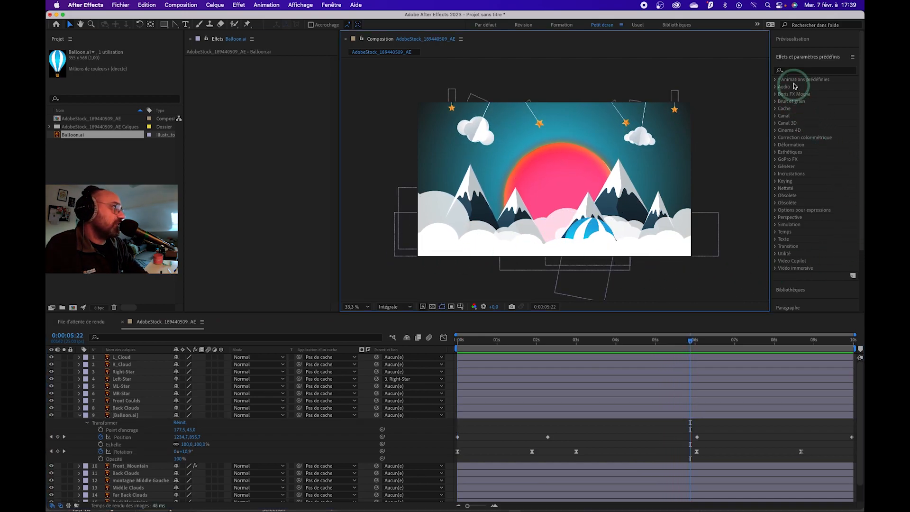
pyautogui.click(803, 40)
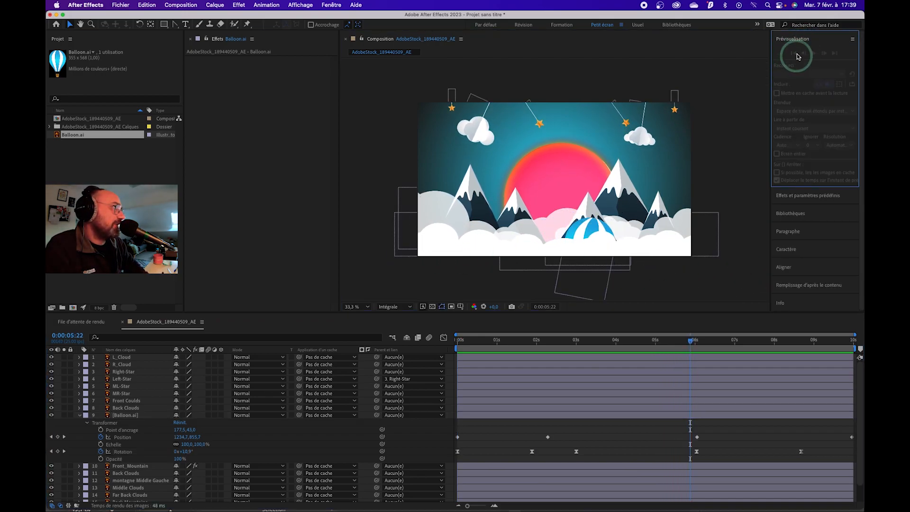
pyautogui.click(635, 435)
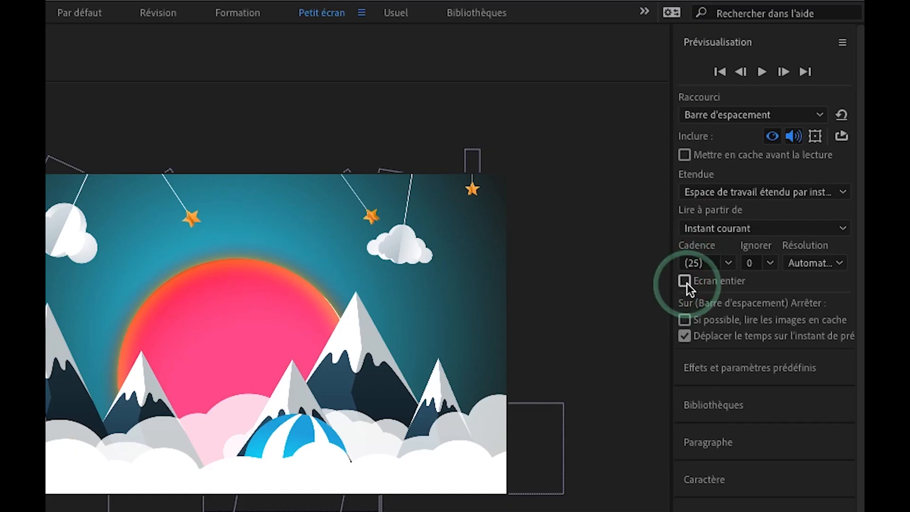
pyautogui.click(778, 154)
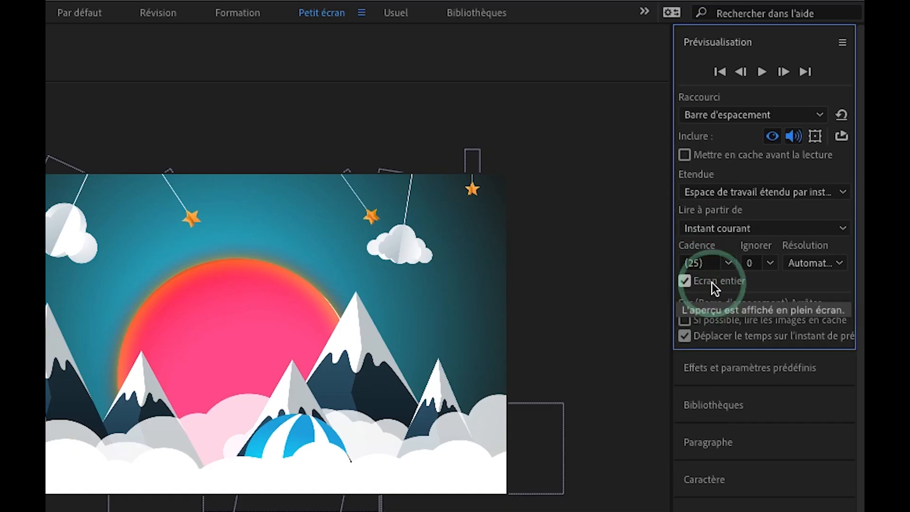
pyautogui.click(740, 192)
pyautogui.click(729, 211)
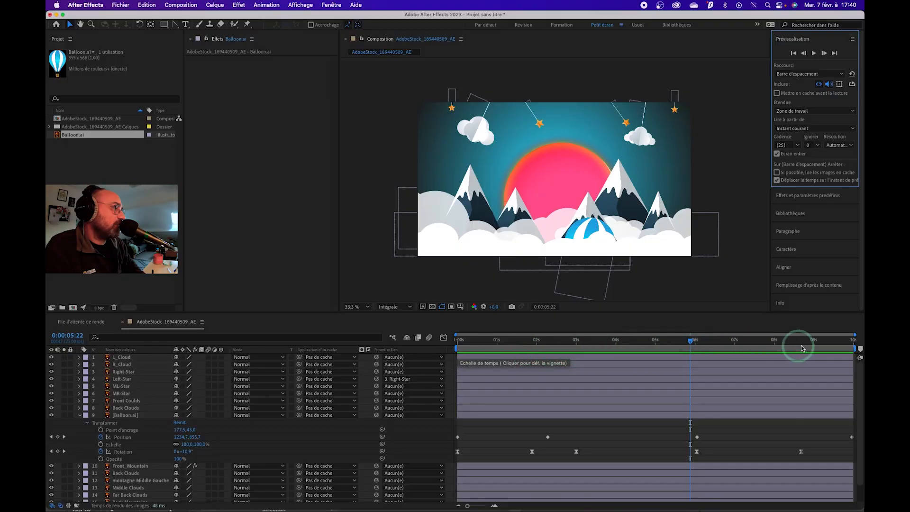
pyautogui.click(800, 128)
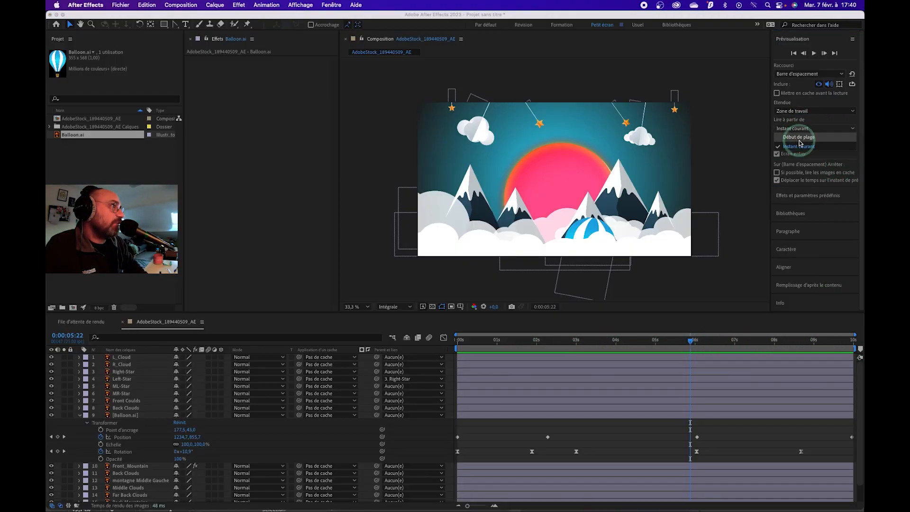
pyautogui.click(798, 138)
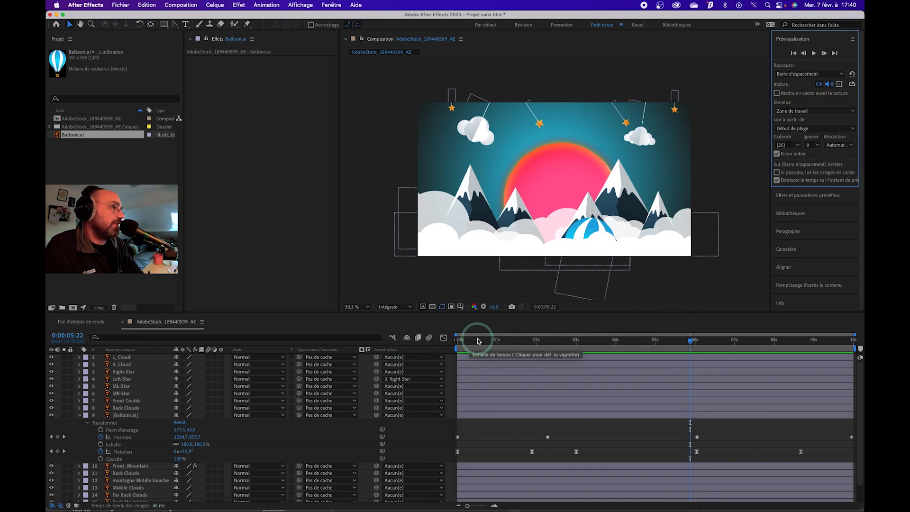
# - Fit the composition to its viewer and play the finished animation as a full-screen preview
pyautogui.press('space')
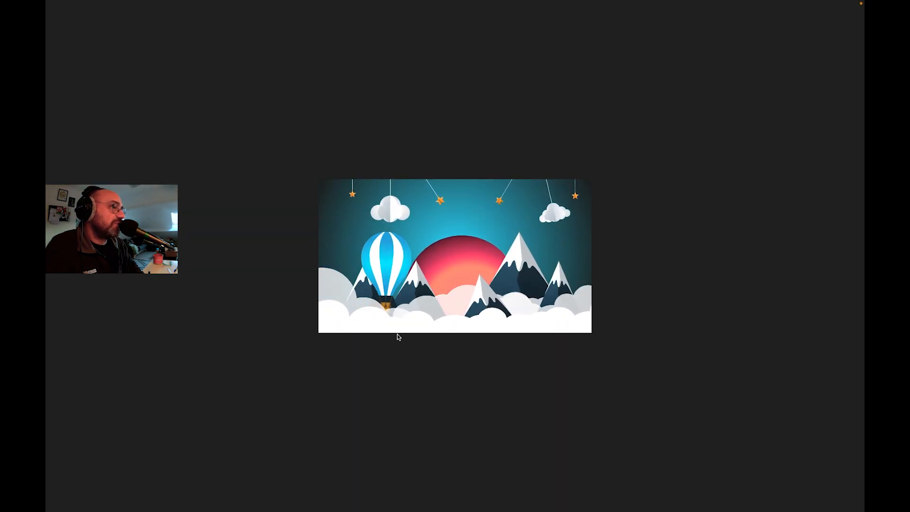
pyautogui.click(362, 308)
pyautogui.click(358, 306)
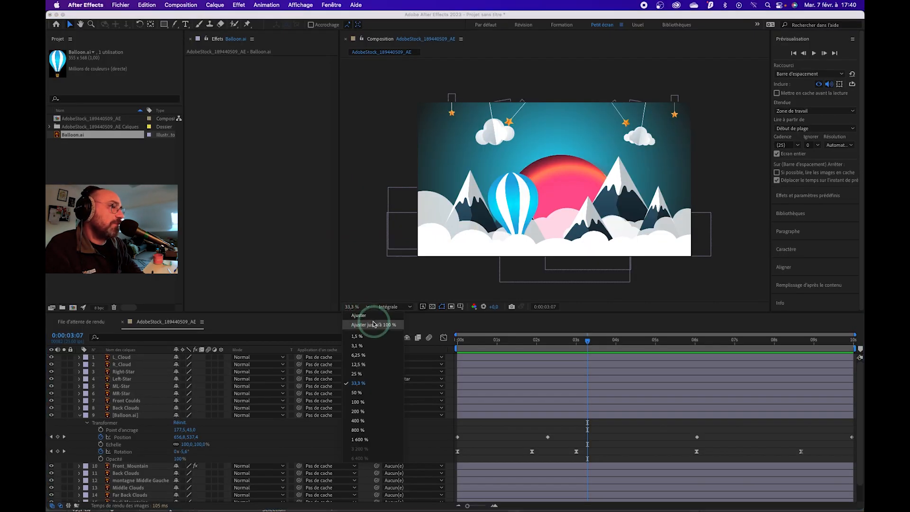
pyautogui.click(368, 316)
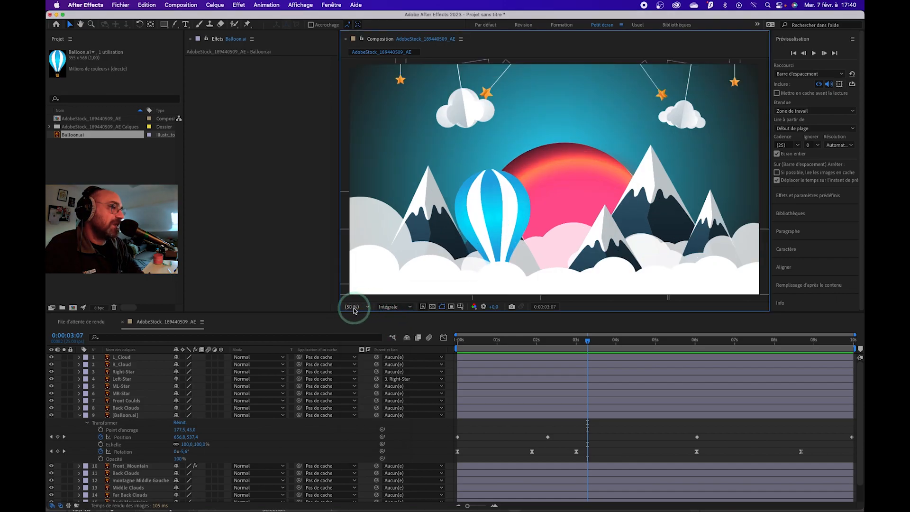
pyautogui.press('space')
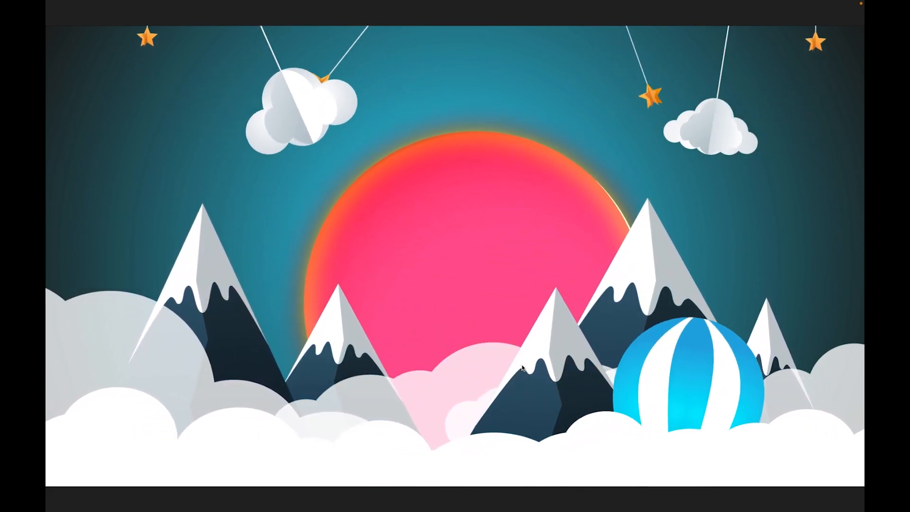
pyautogui.press('space')
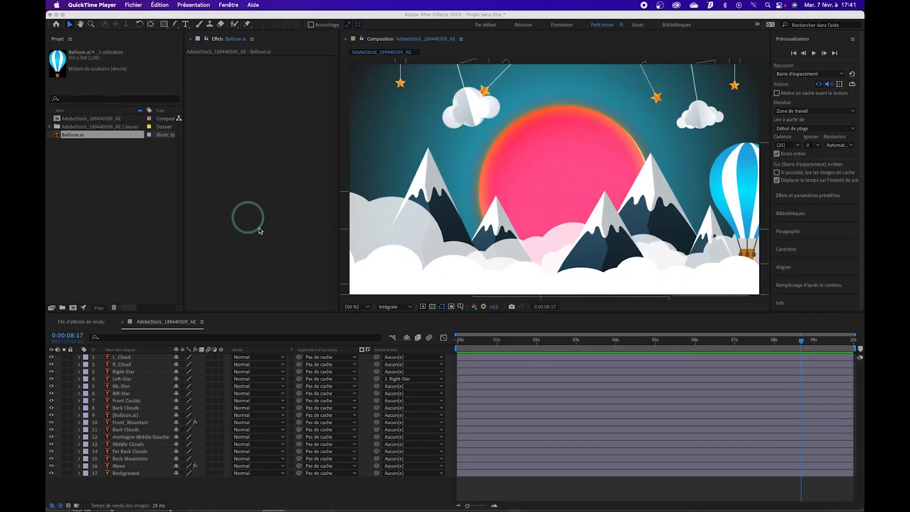